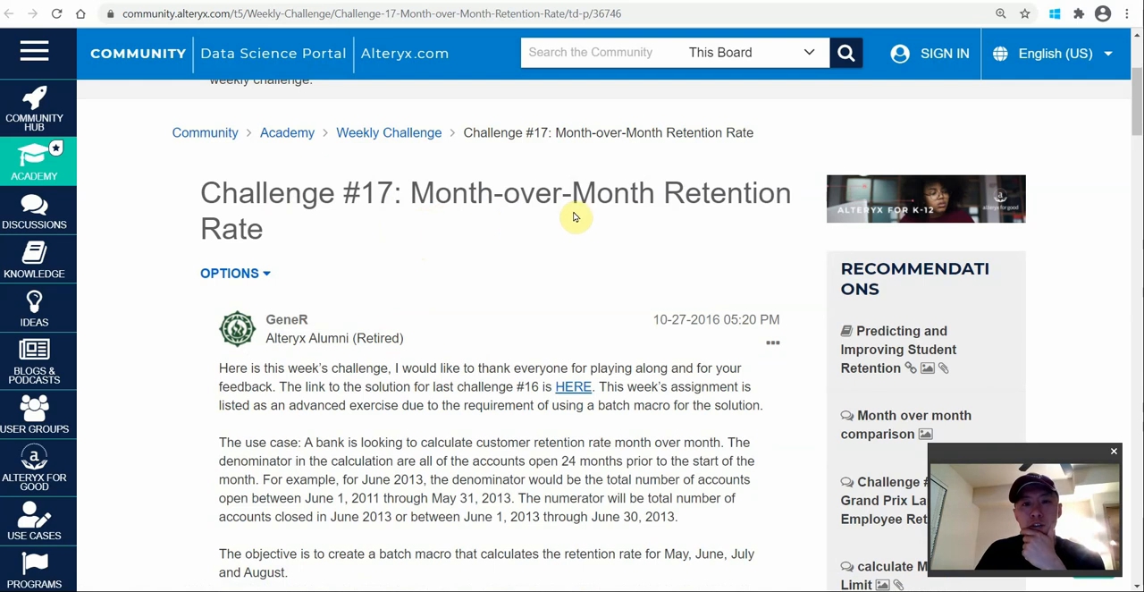
Read the Challenge #17 brief, and switch to Alteryx Designer to run the challenge_17_start_file workflow.
scroll(442, 301, down, 3)
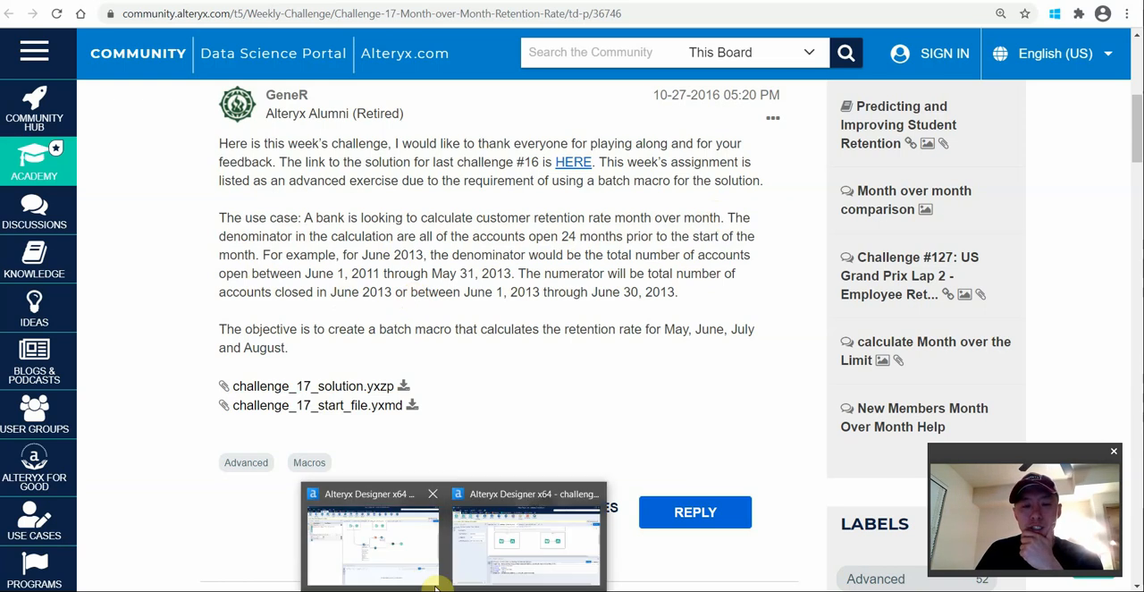
click(428, 514)
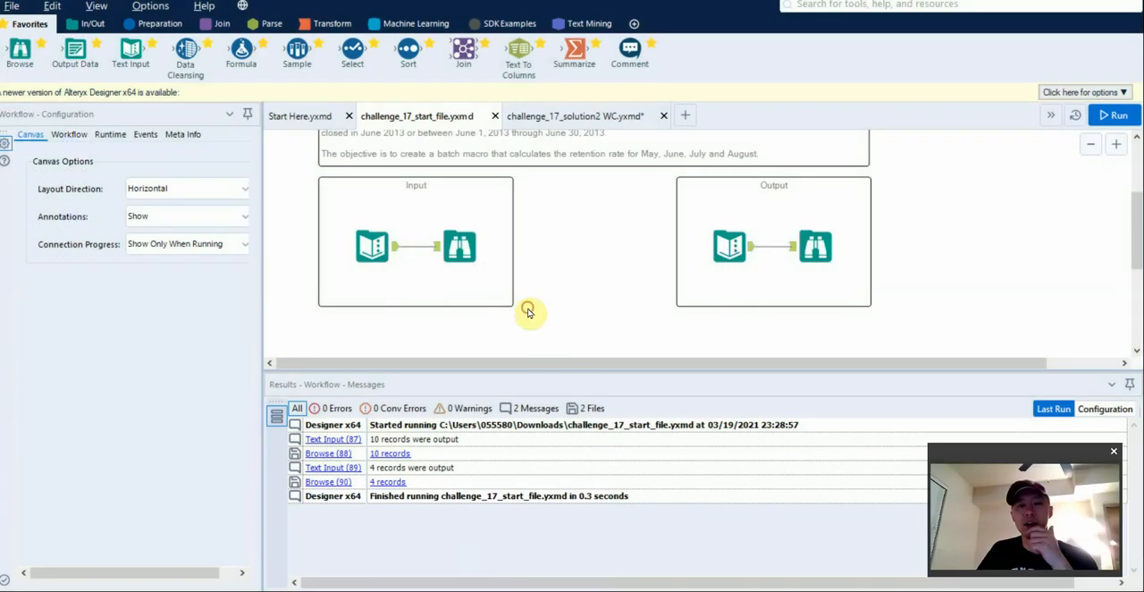
click(435, 319)
key(ctrl+r)
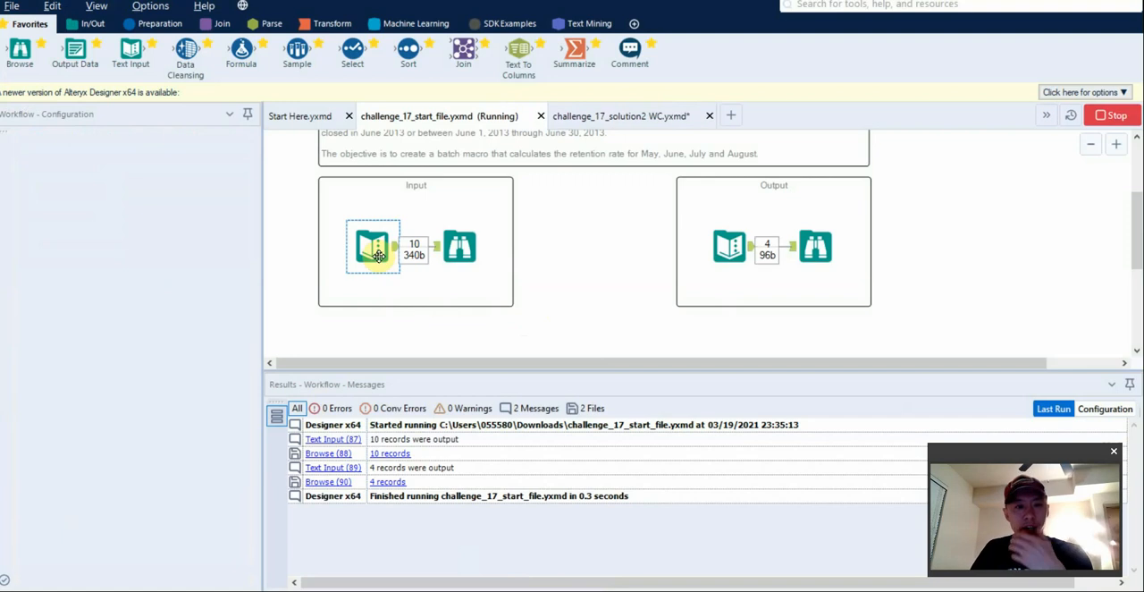
Examine the records of the Input and Output Text Input tools in the start file, resizing the results area as needed.
click(375, 258)
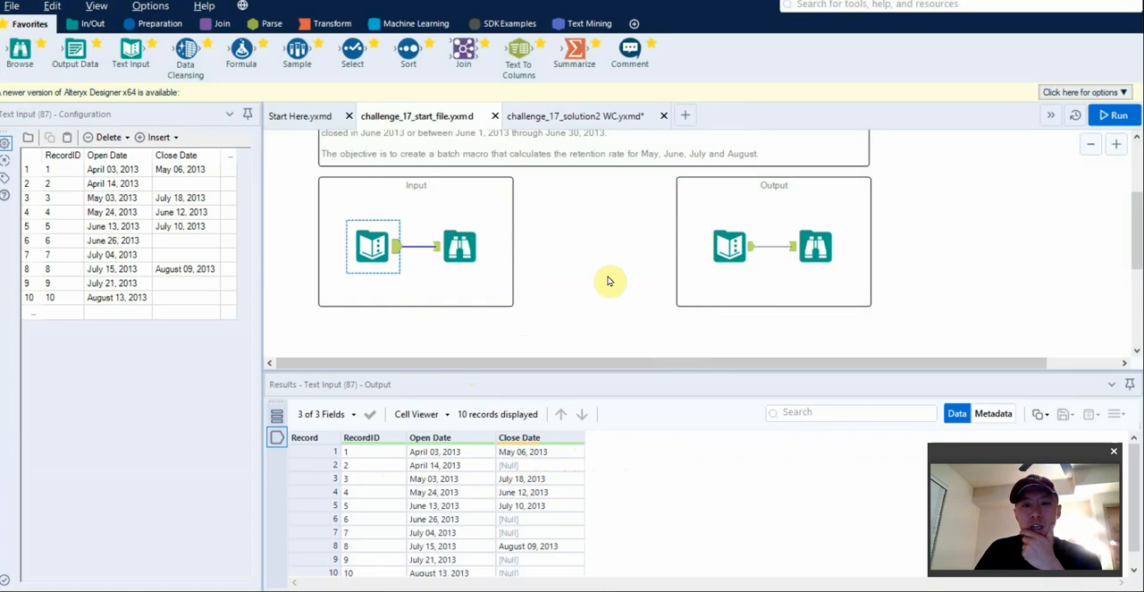
click(713, 261)
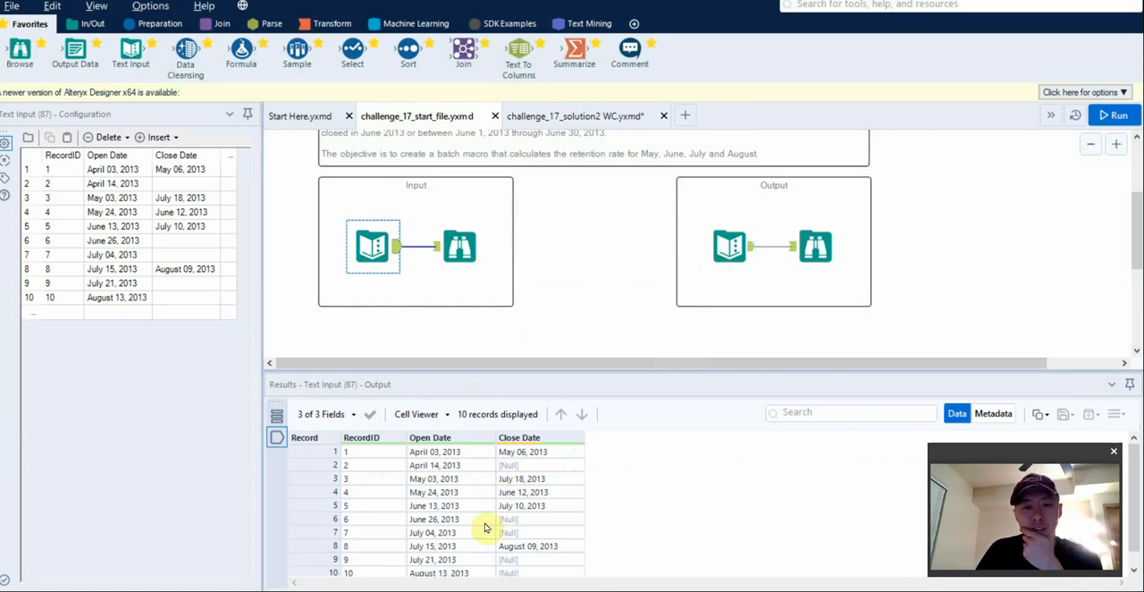
click(729, 255)
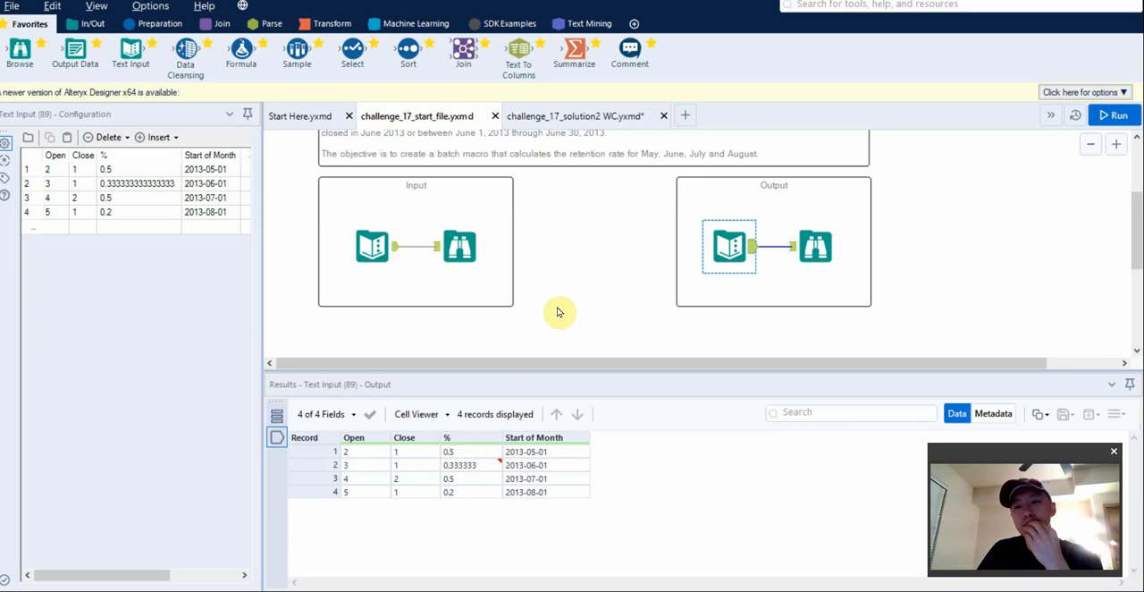
scroll(557, 312, down, 1)
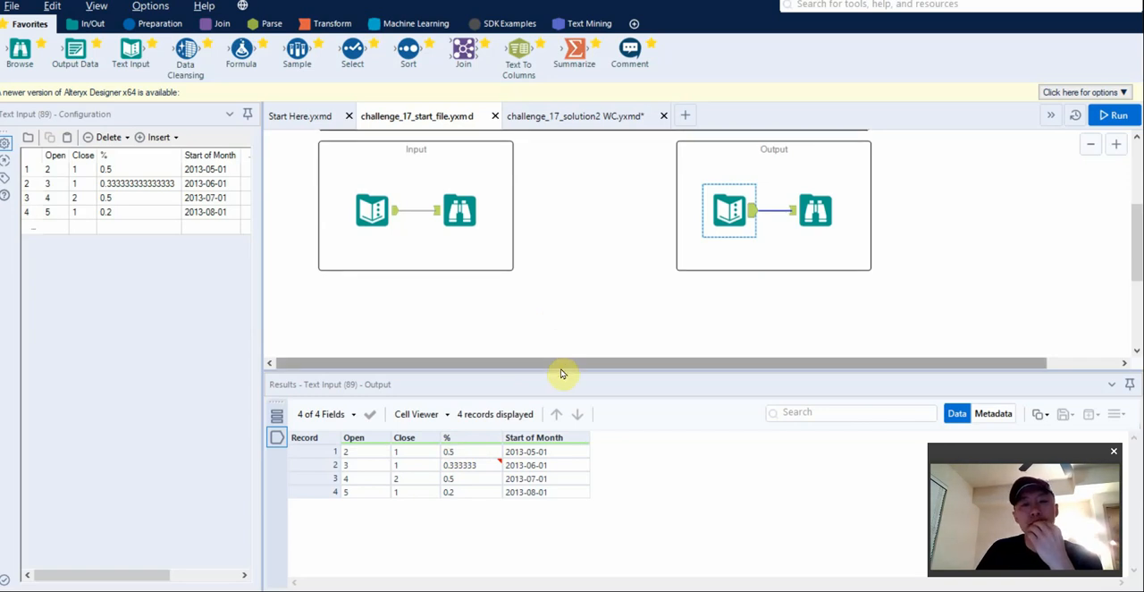
drag(560, 370, 527, 465)
click(373, 214)
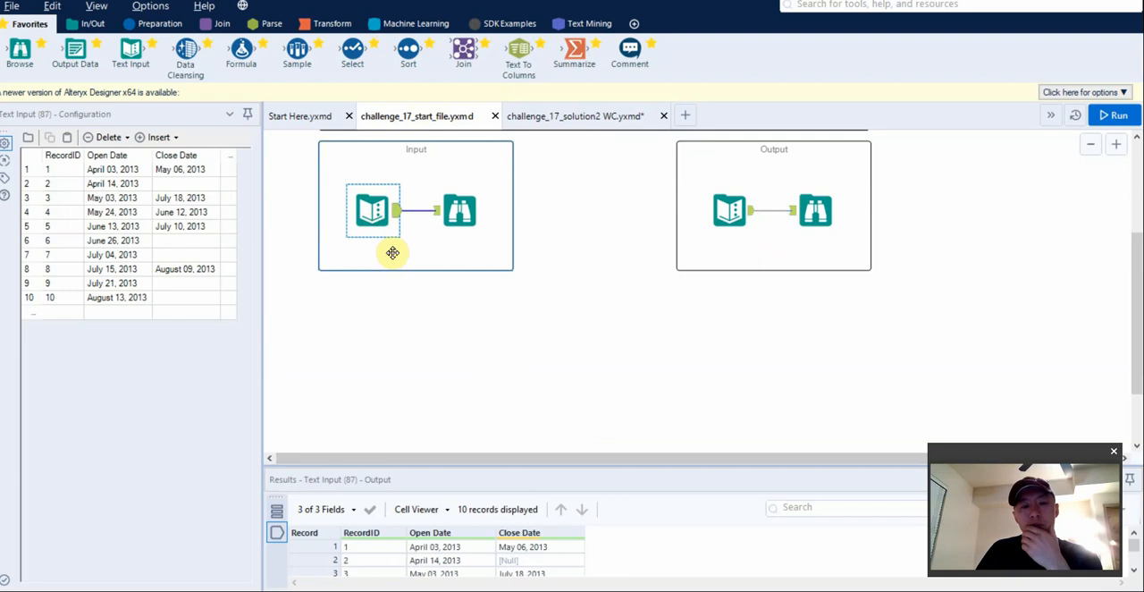
drag(404, 465, 402, 383)
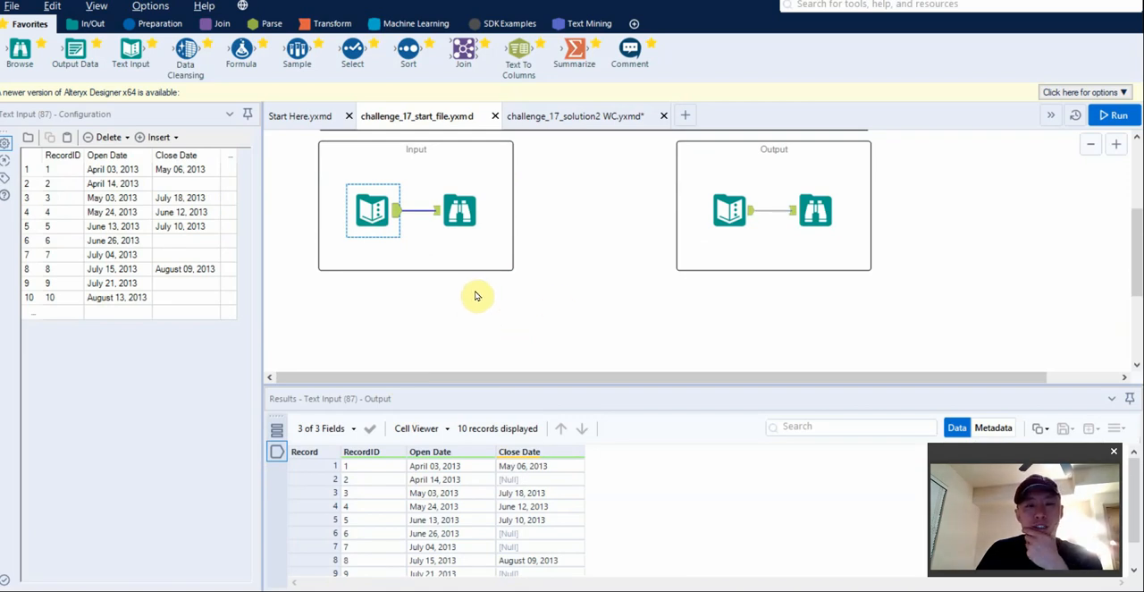
Bring up the challenge_17_solution2 WC workflow and run it.
click(579, 117)
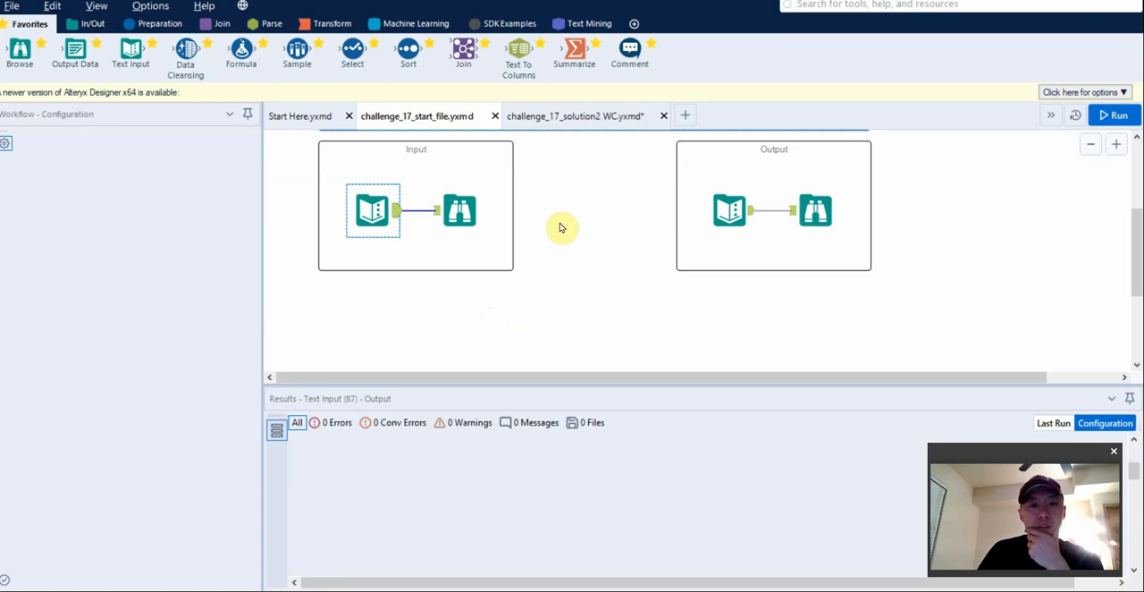
scroll(564, 263, down, 3)
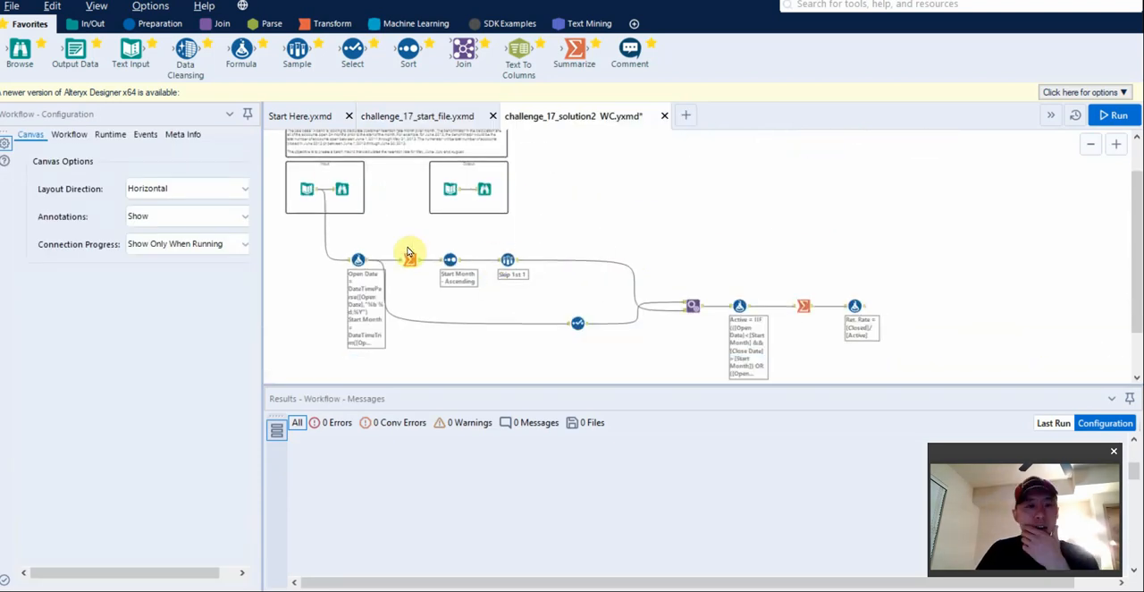
click(356, 259)
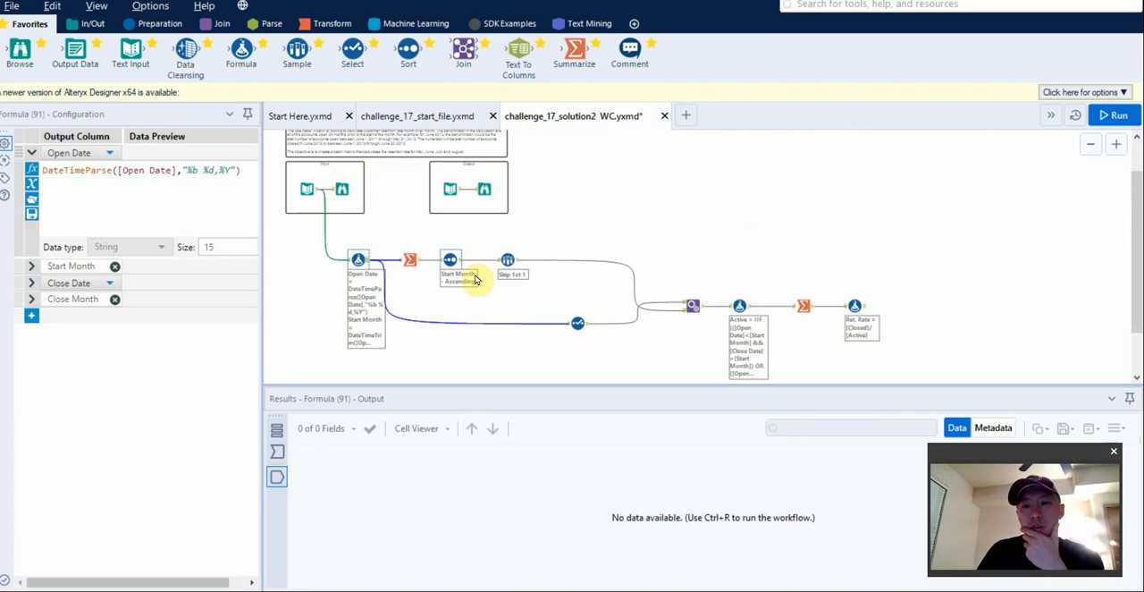
click(312, 297)
key(ctrl+r)
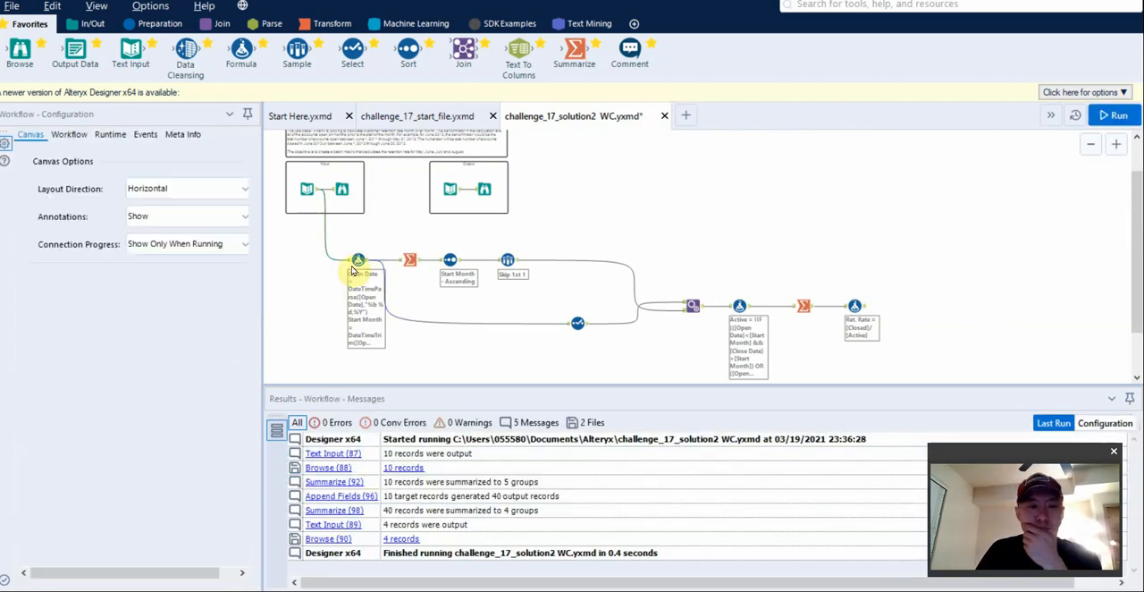
Compare the incoming and outgoing data of the first Formula tool, which parses the open and close dates.
click(357, 259)
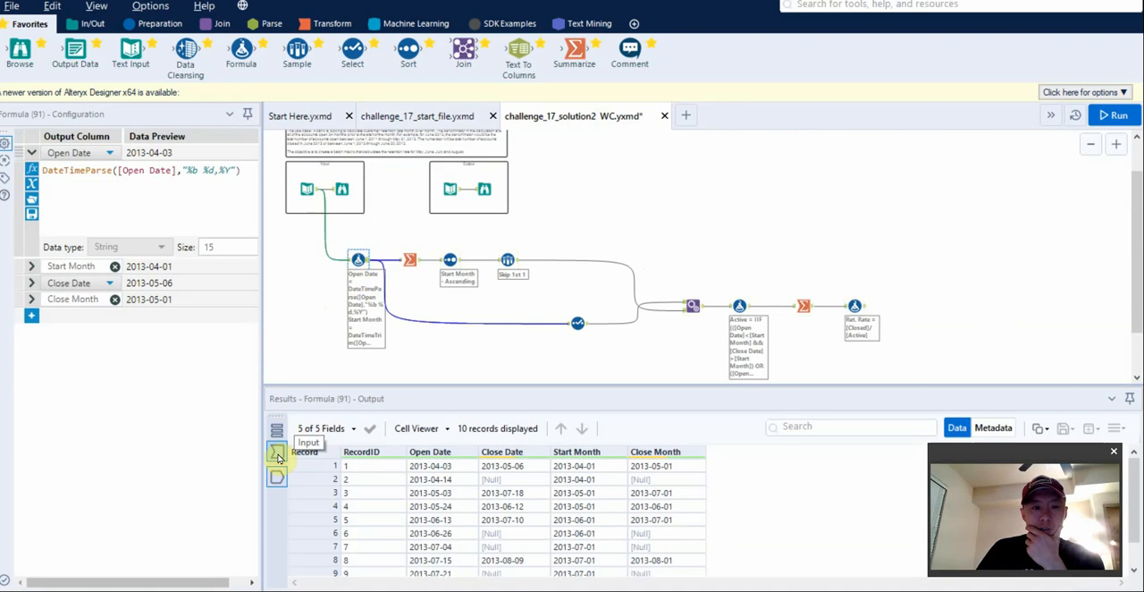
click(277, 451)
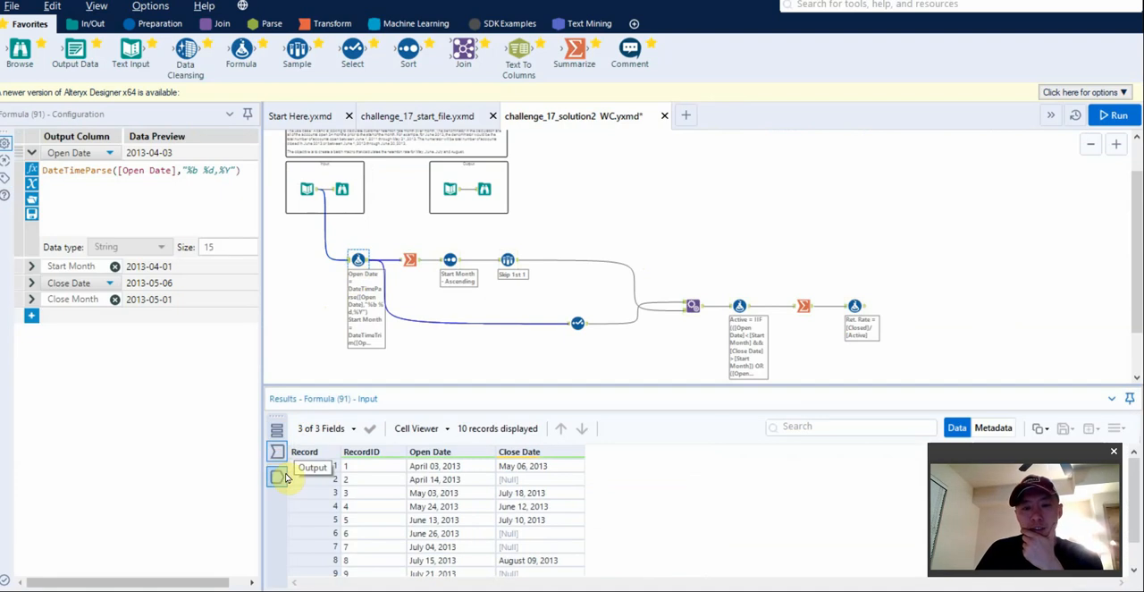
click(277, 476)
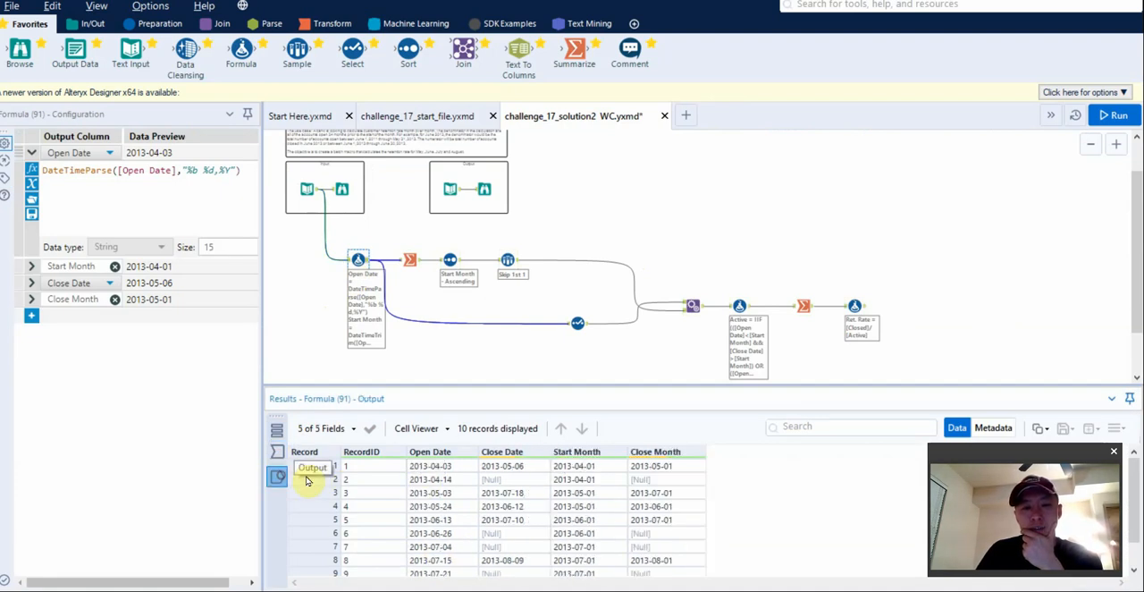
click(565, 466)
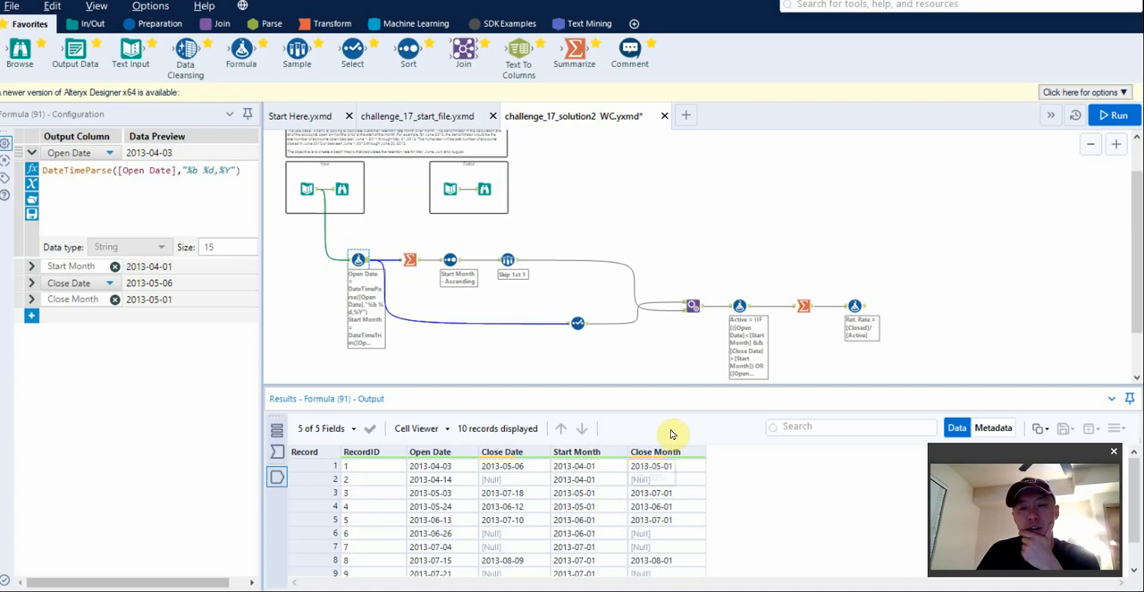
Examine the Summarize, Sort and Sample tools that build the list of start months, comparing them with the first Formula tool's output.
click(408, 261)
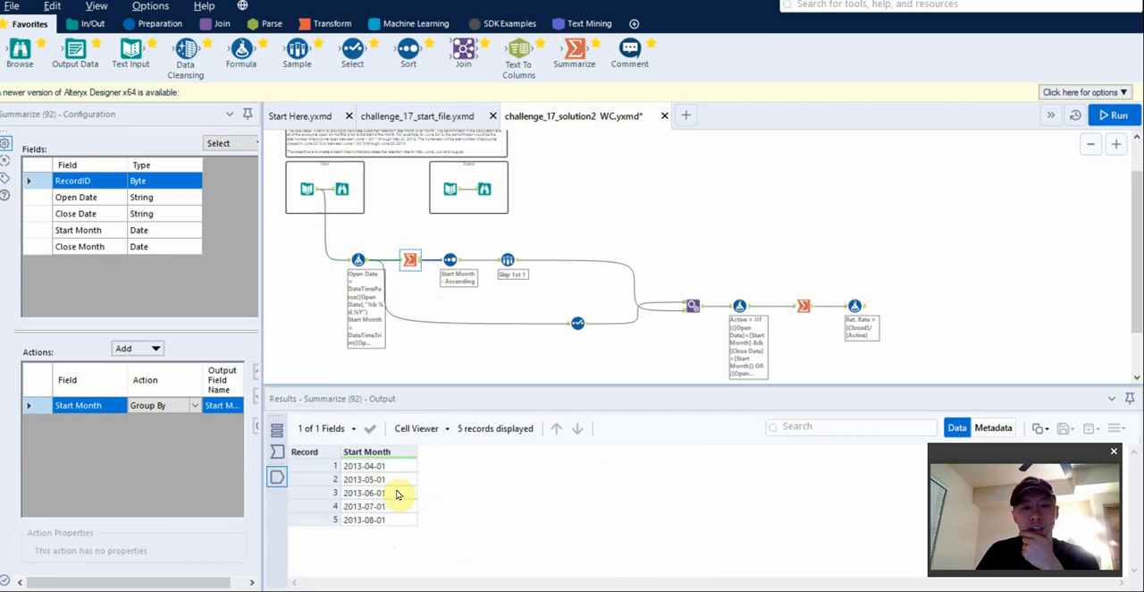
click(449, 266)
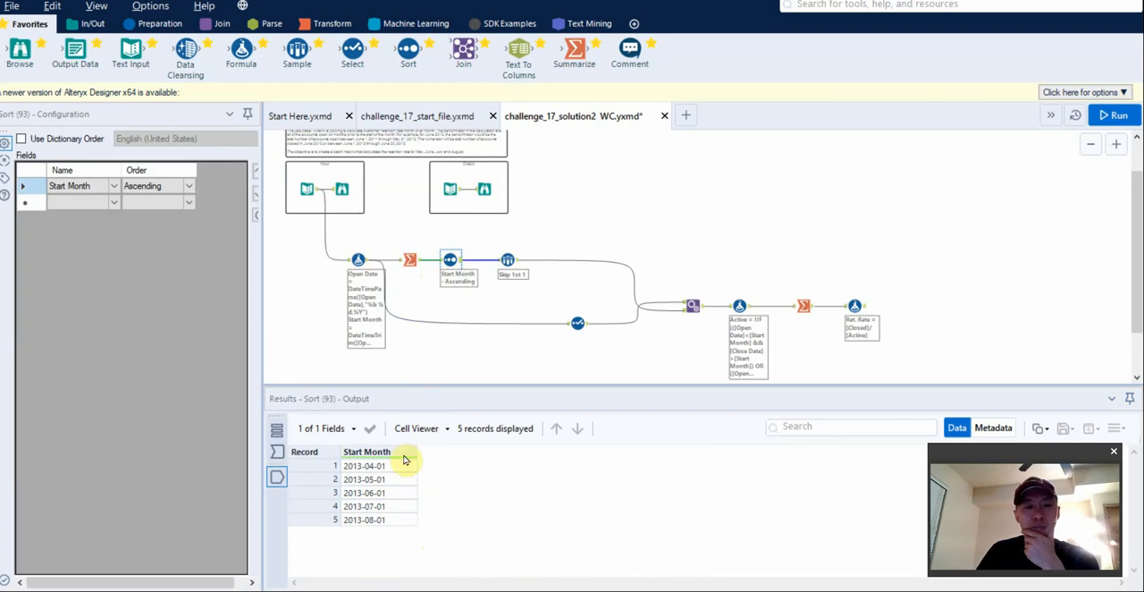
click(506, 259)
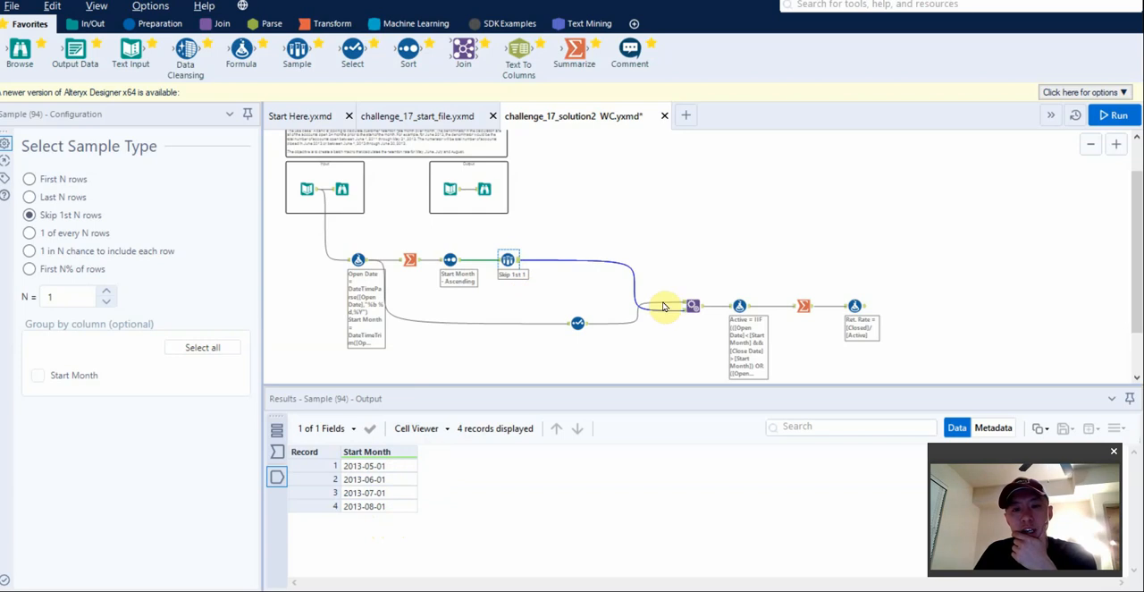
click(358, 261)
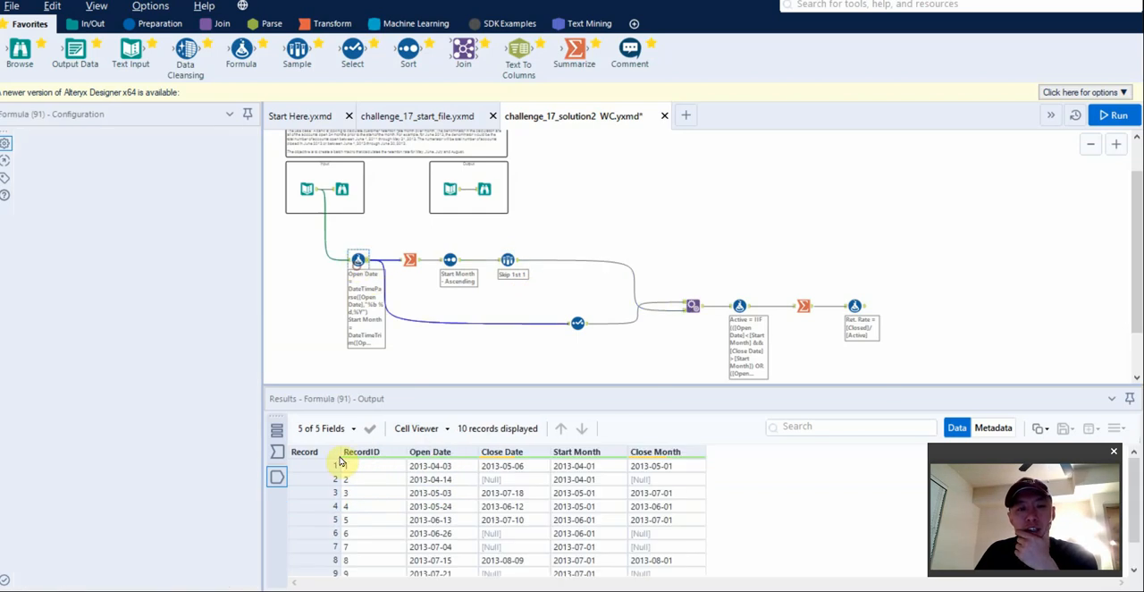
click(506, 259)
click(357, 260)
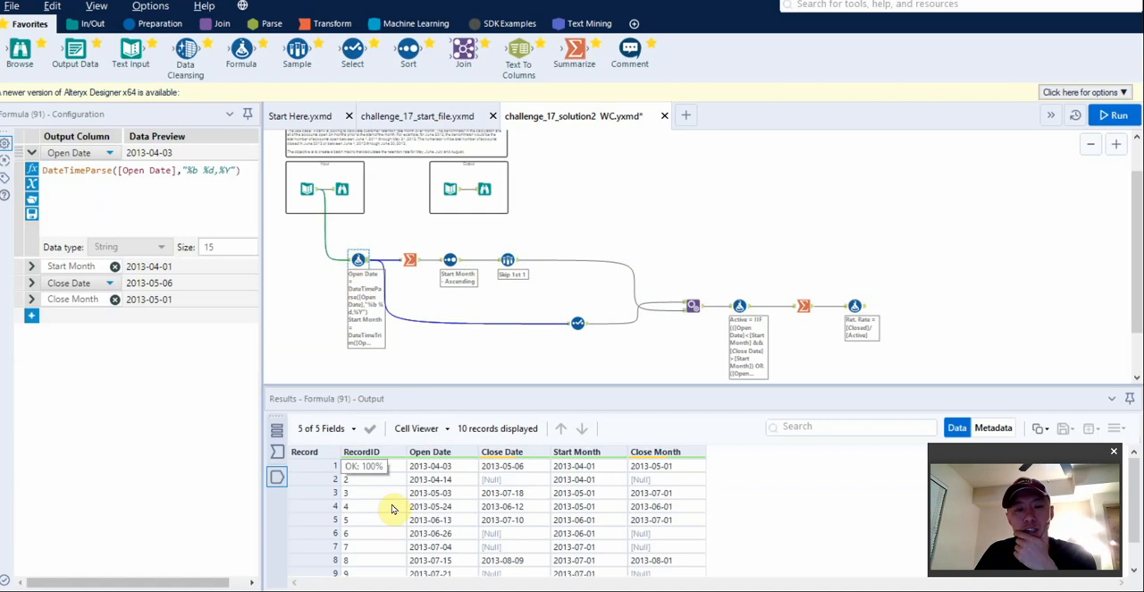
Inspect the Select tool's field choices and incoming data on the branch feeding Append Fields.
click(693, 306)
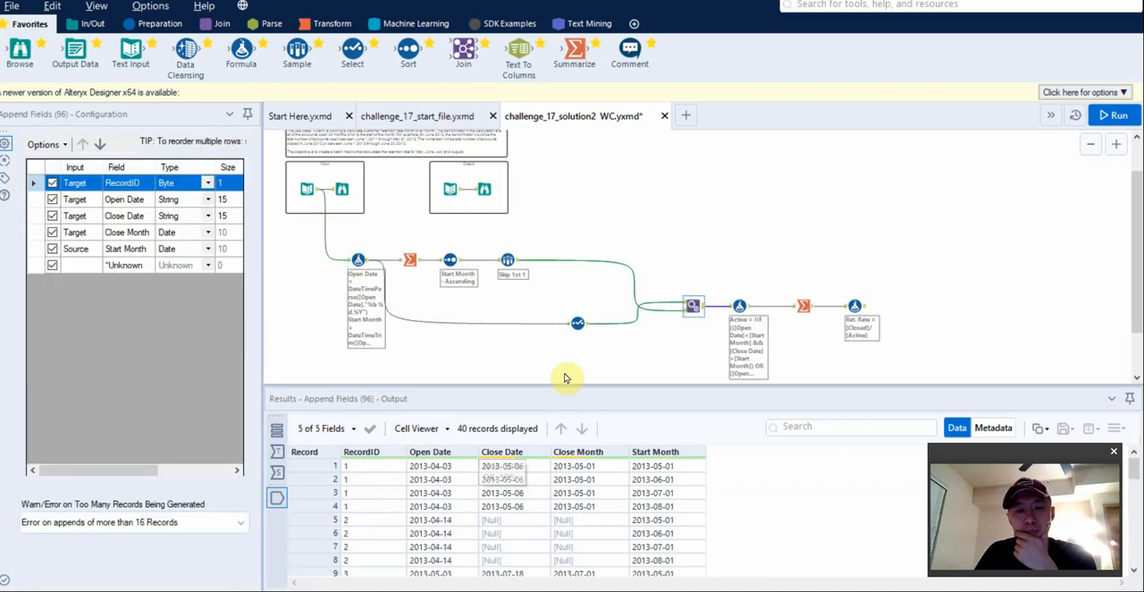
click(578, 325)
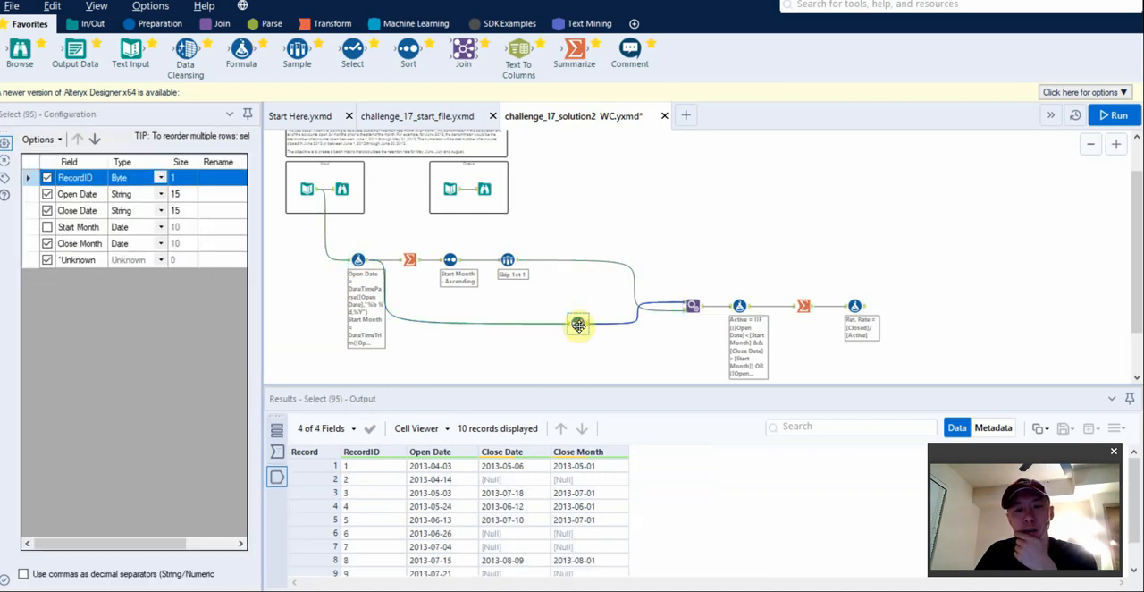
click(277, 451)
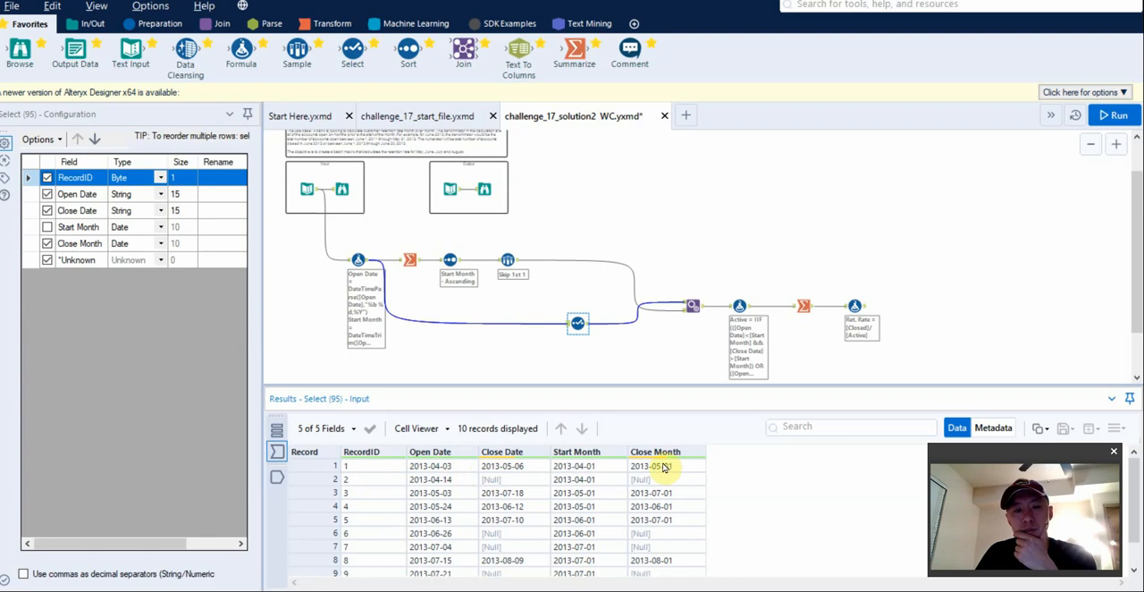
Compare the target, source and output data of the Append Fields tool.
click(688, 303)
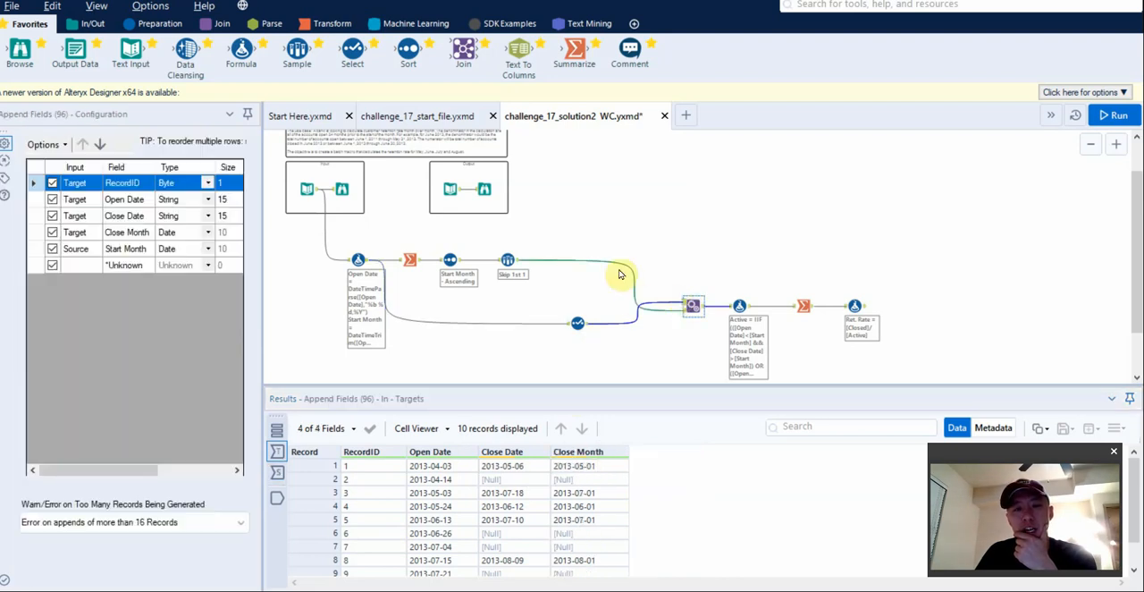
scroll(745, 309, up, 1)
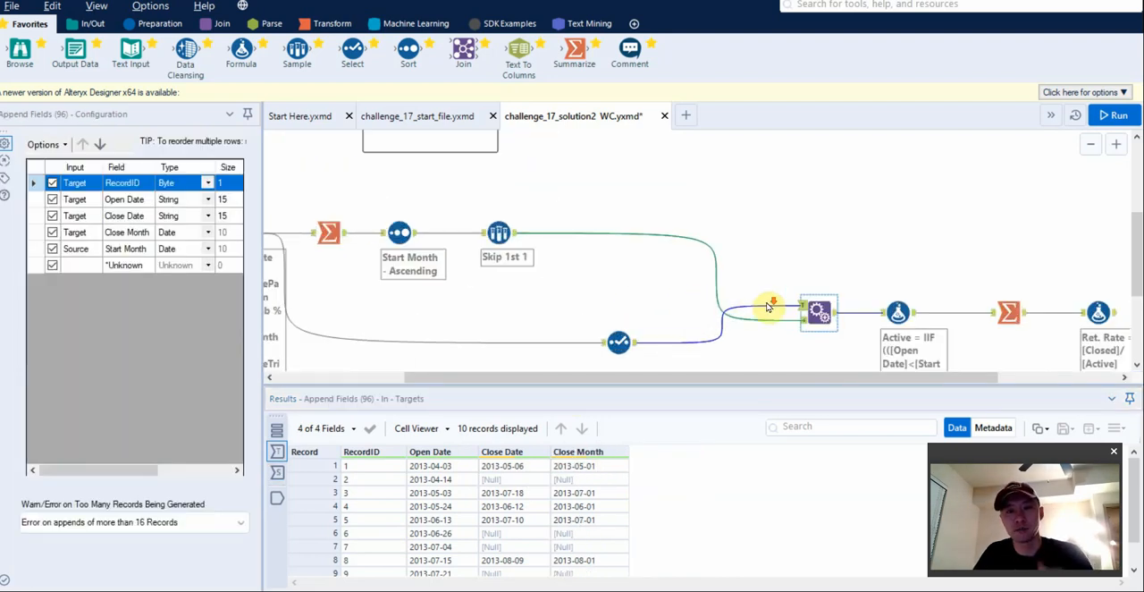
scroll(755, 309, up, 1)
drag(753, 379, 803, 381)
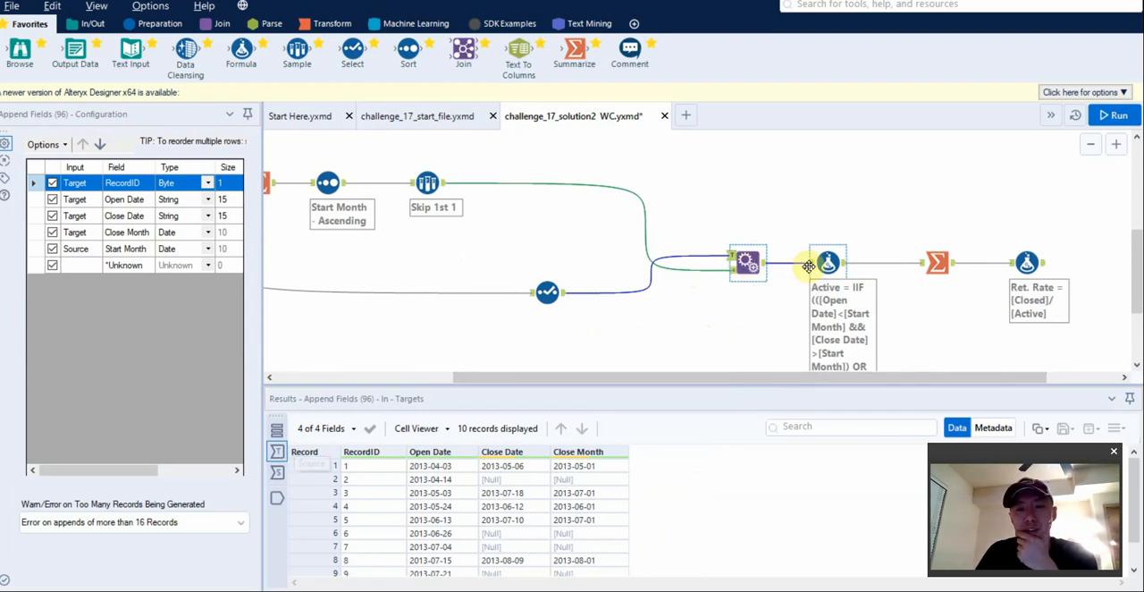
click(277, 472)
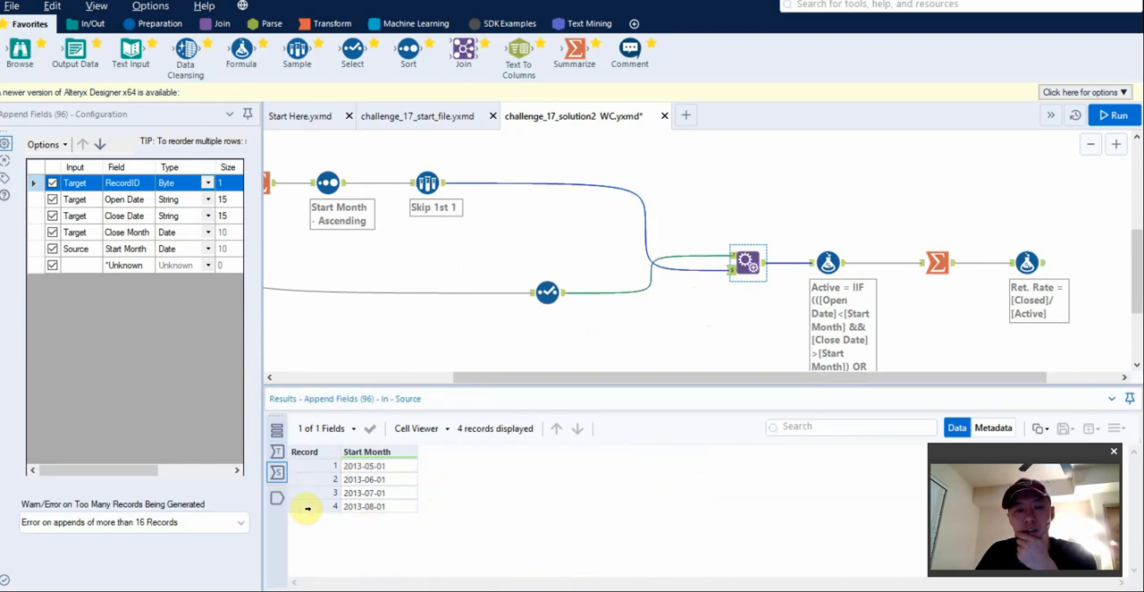
click(277, 498)
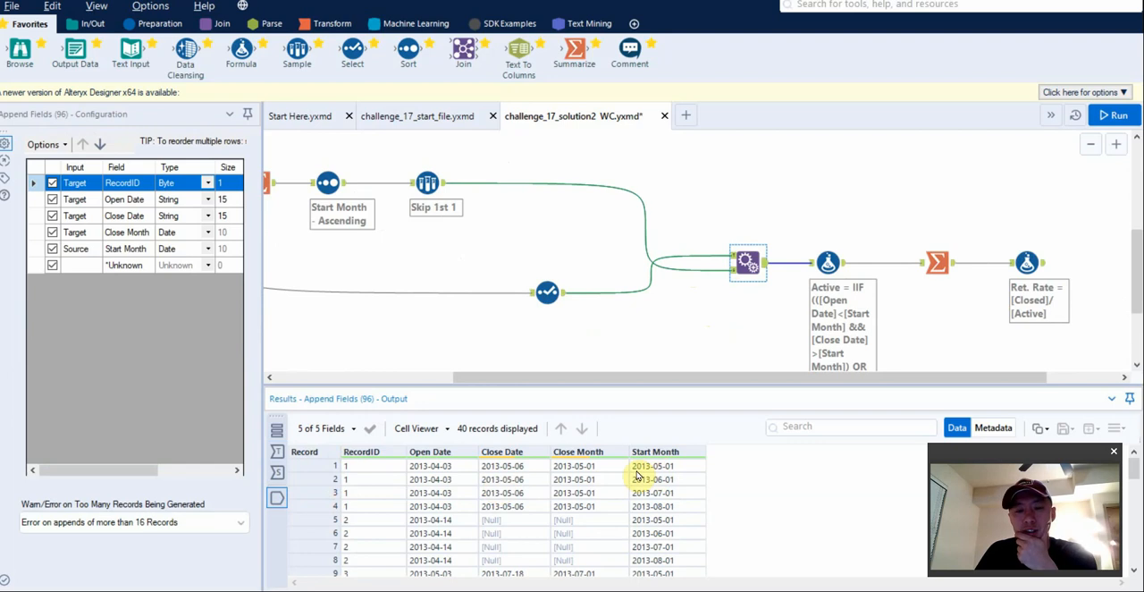
click(277, 468)
click(277, 451)
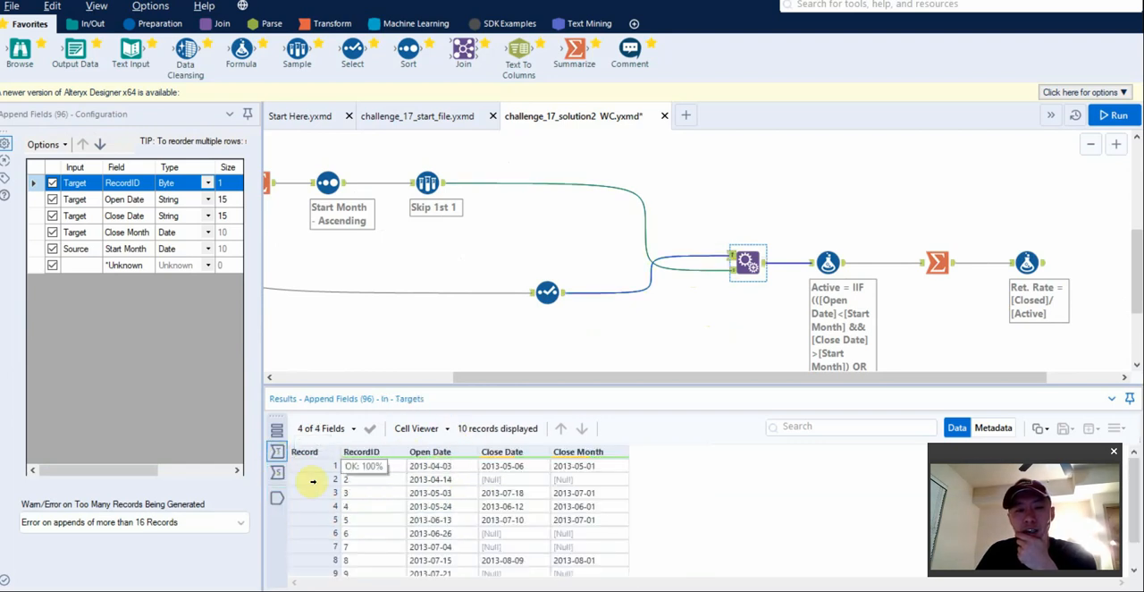
click(277, 472)
click(278, 497)
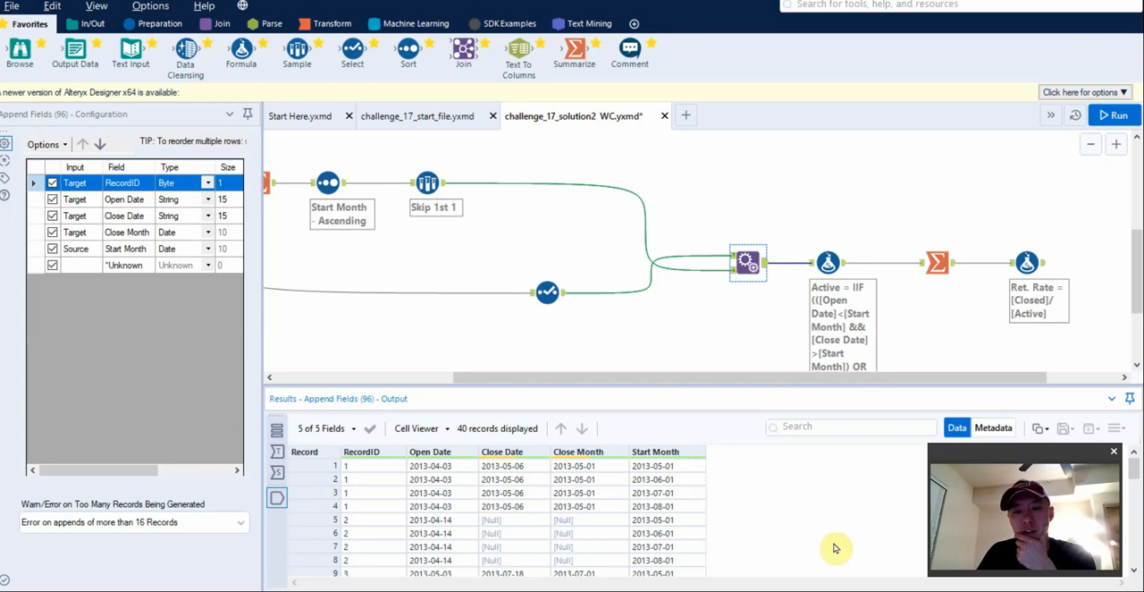
Enlarge the results area for the appended records and open the Formula tool that calculates Active and Closed.
drag(630, 384, 638, 337)
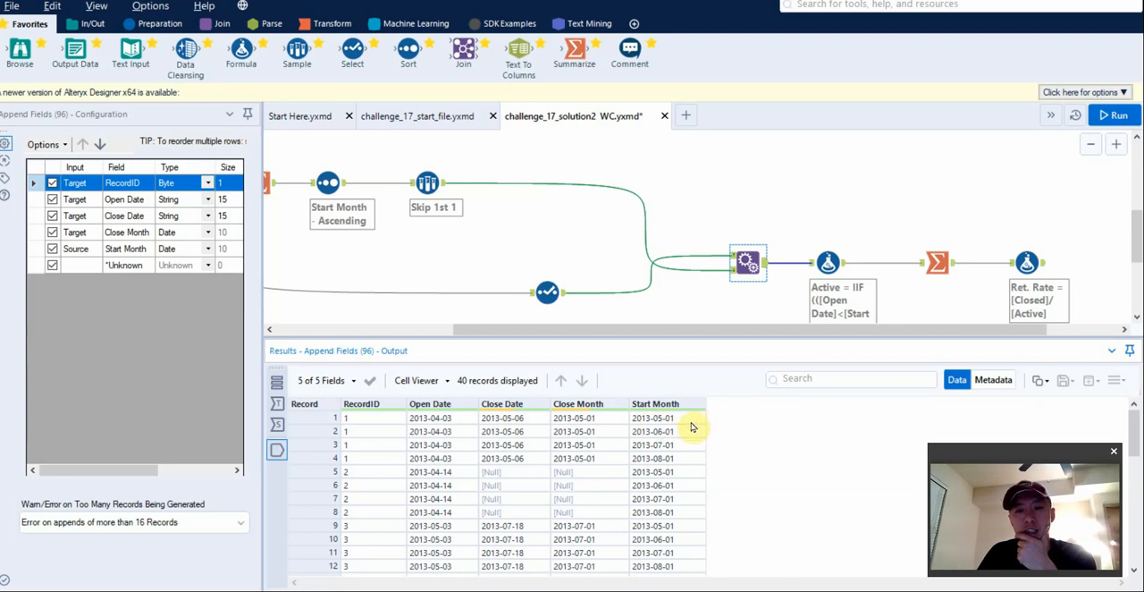
scroll(688, 293, down, 1)
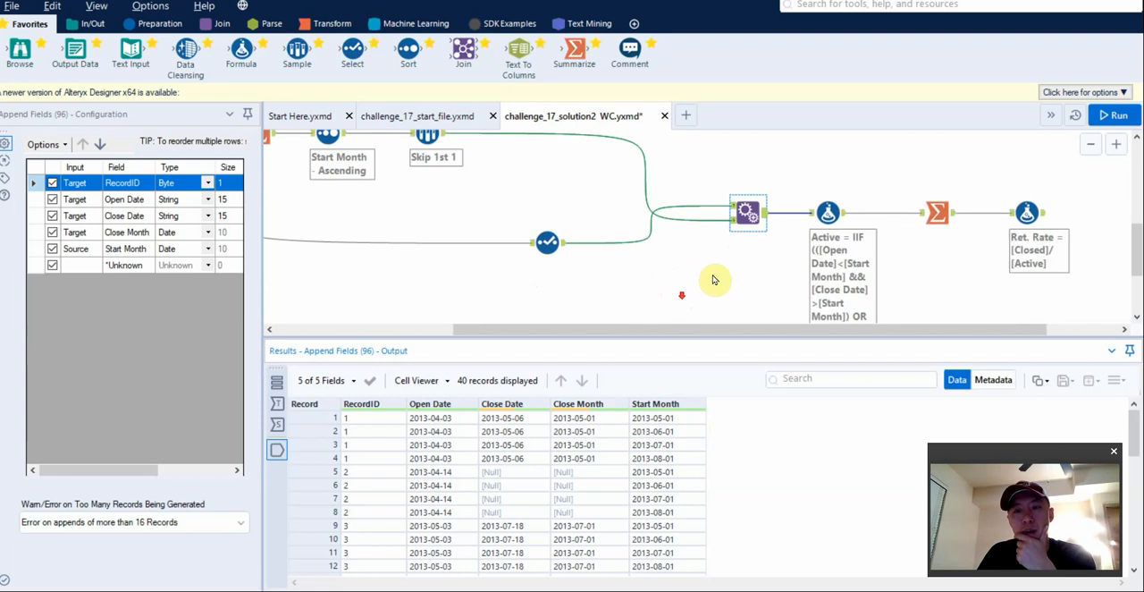
click(826, 219)
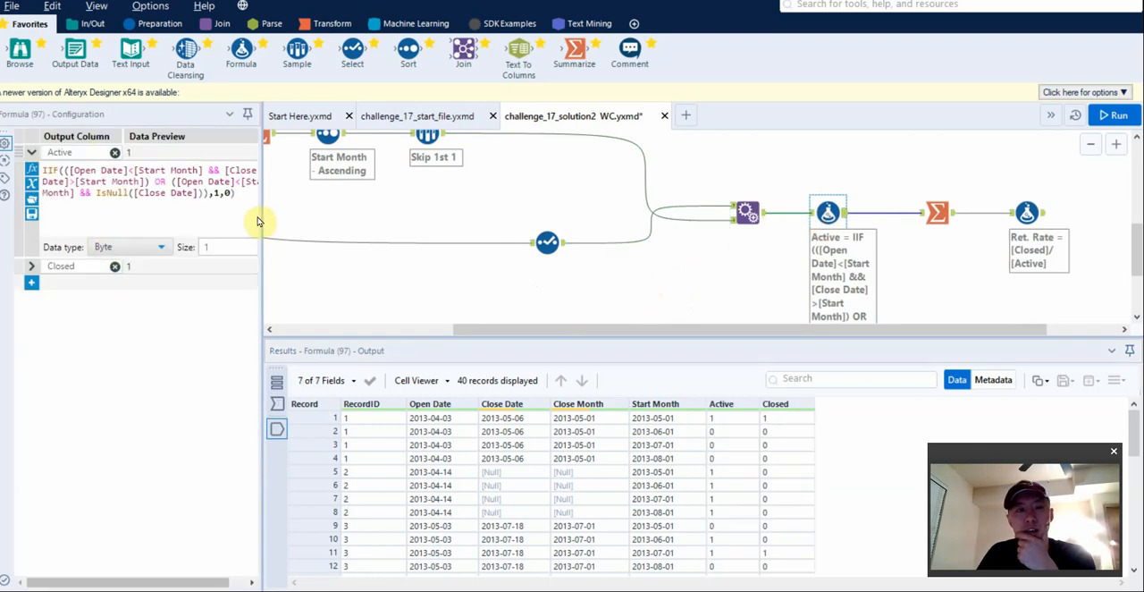
Widen the configuration area to read the full Active expression, and inspect the Summarize tool after it and the Ret. Rate Formula tool.
drag(260, 214, 300, 217)
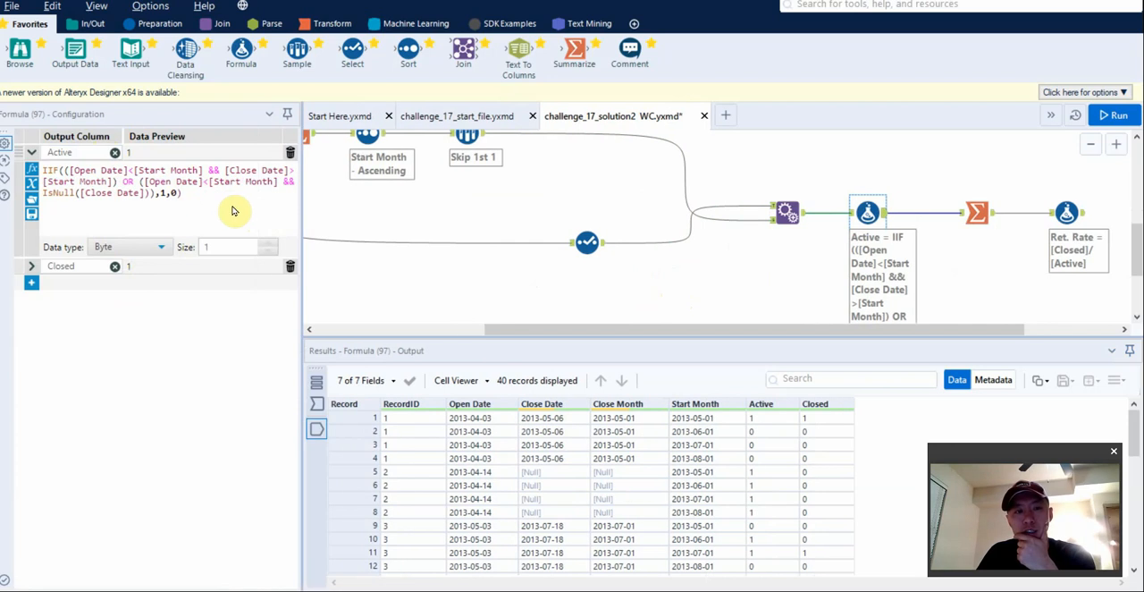
click(193, 195)
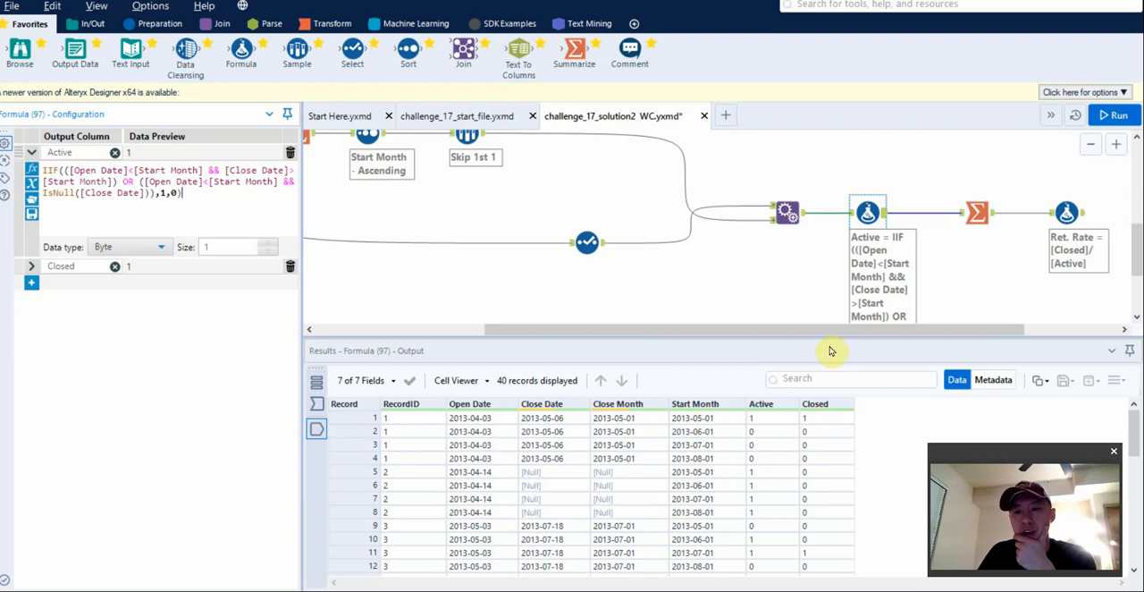
drag(894, 328, 1021, 324)
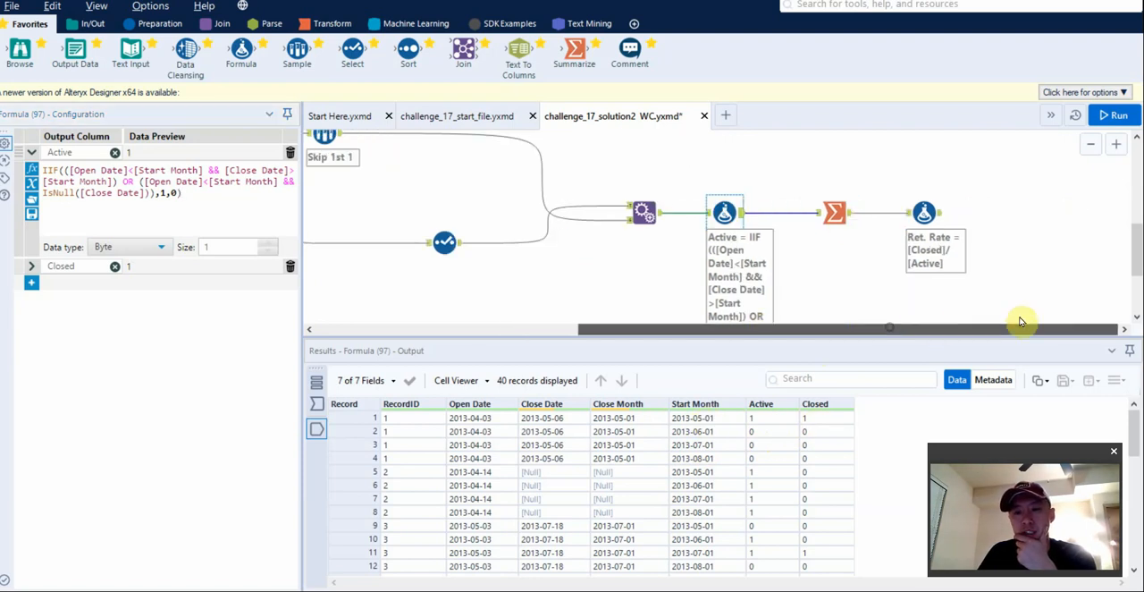
click(837, 216)
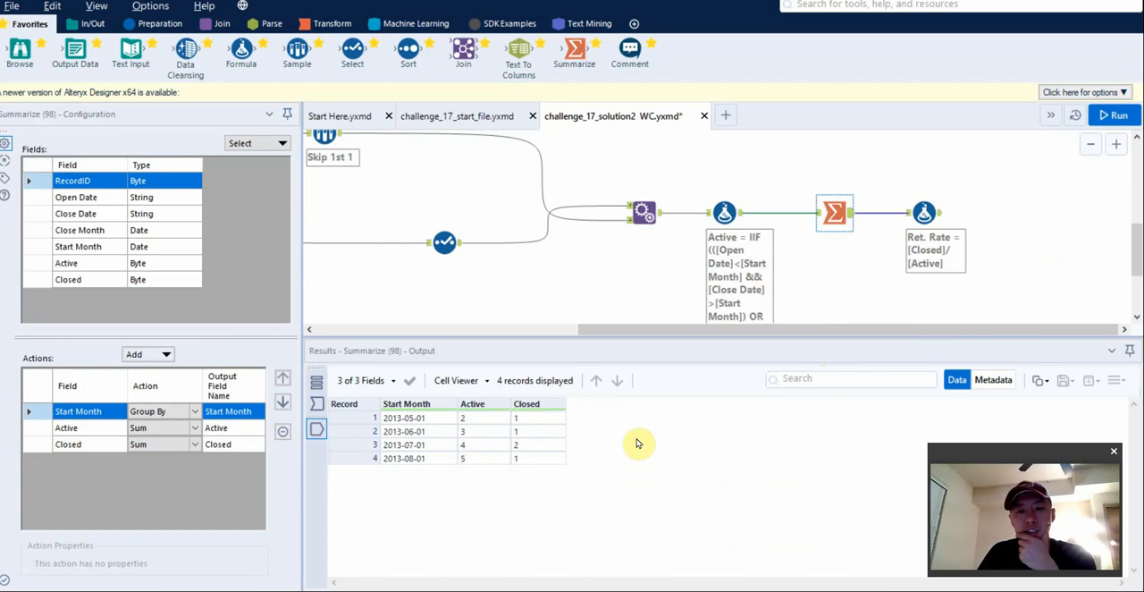
click(924, 213)
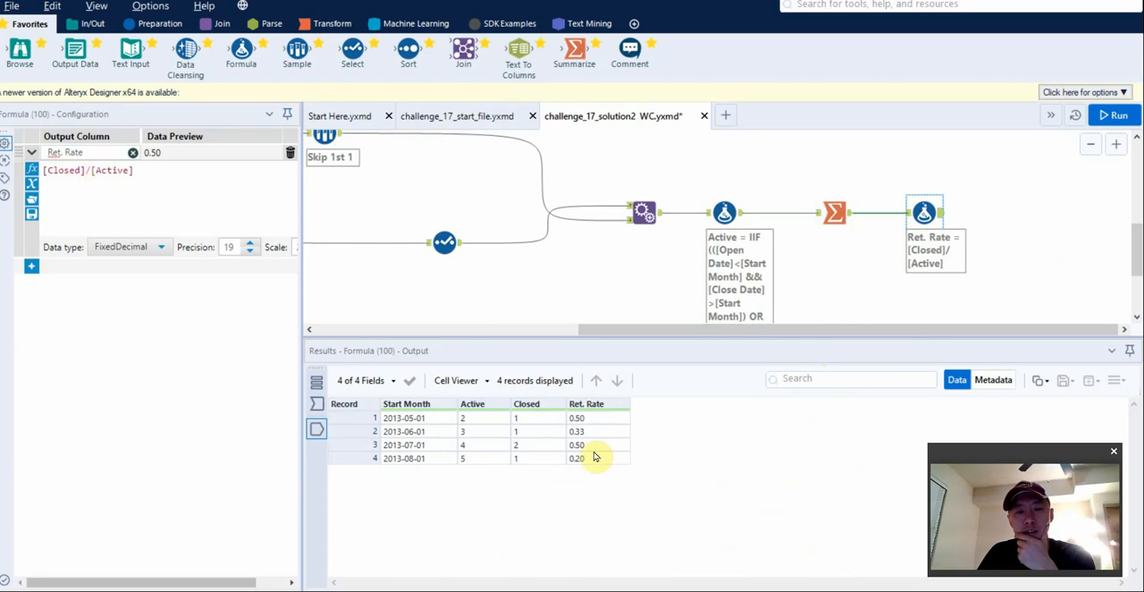
Compare the expected output Text Input with the Ret. Rate Formula results, and recheck the Summarize tool and the Active and Closed Formula tool.
scroll(634, 265, up, 2)
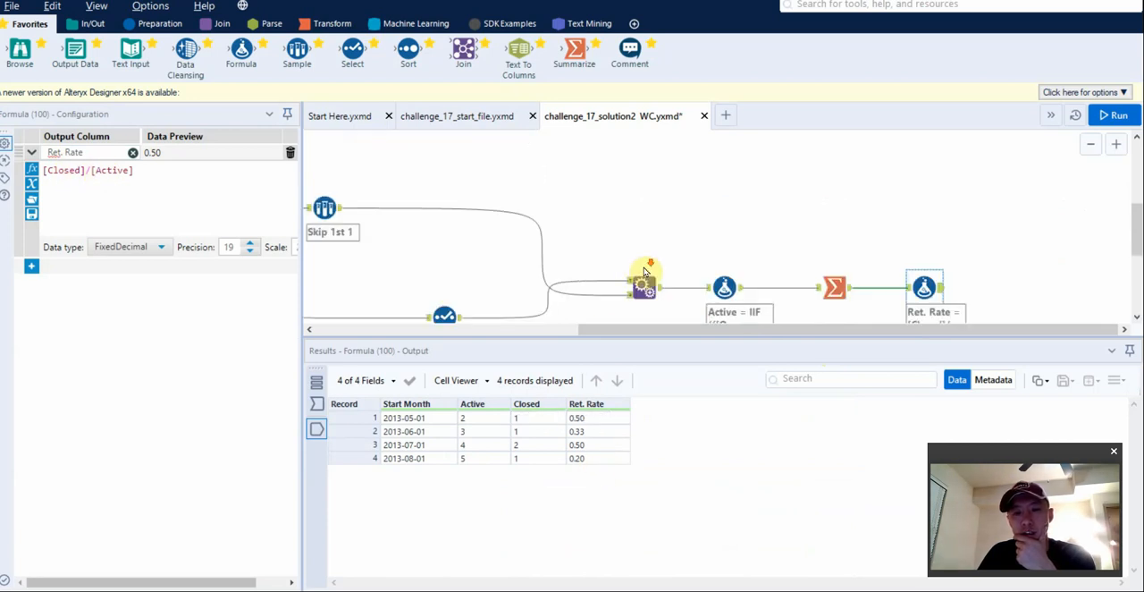
scroll(646, 262, down, 3)
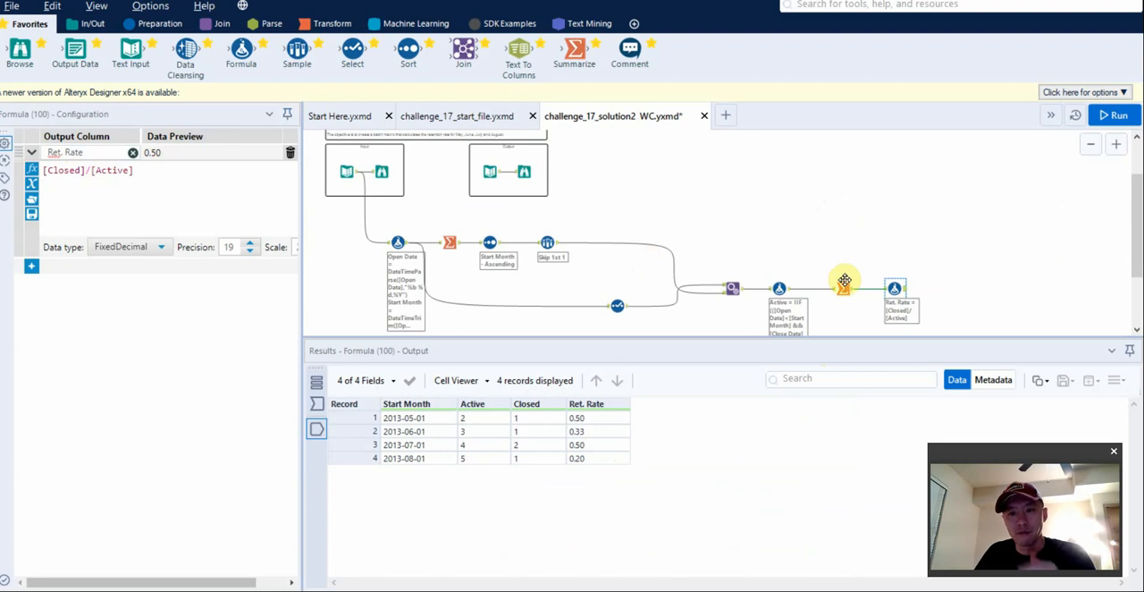
click(494, 175)
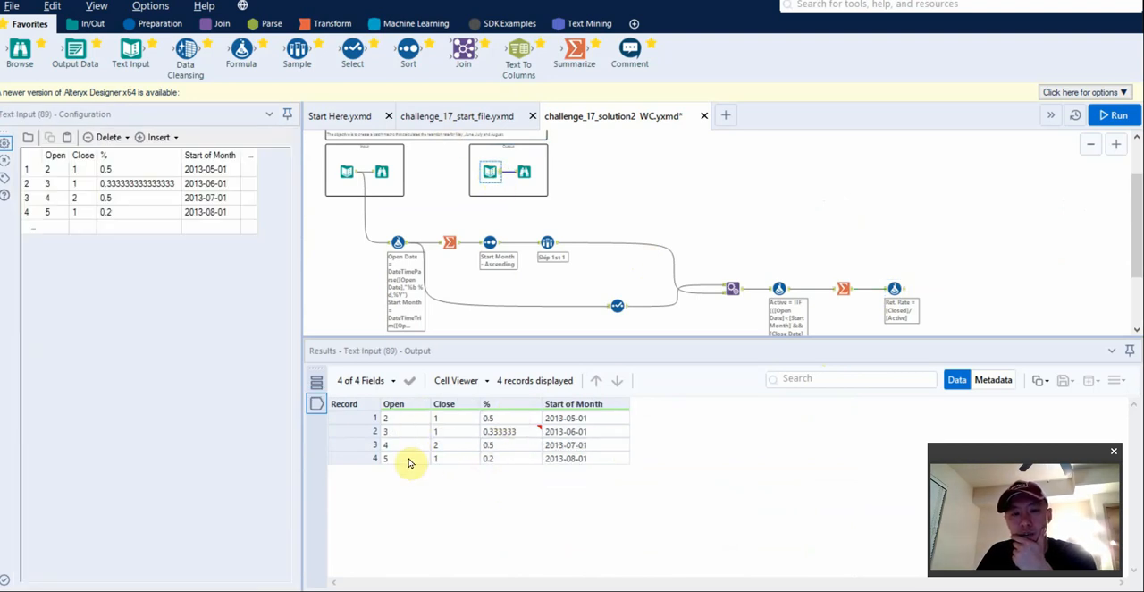
click(892, 291)
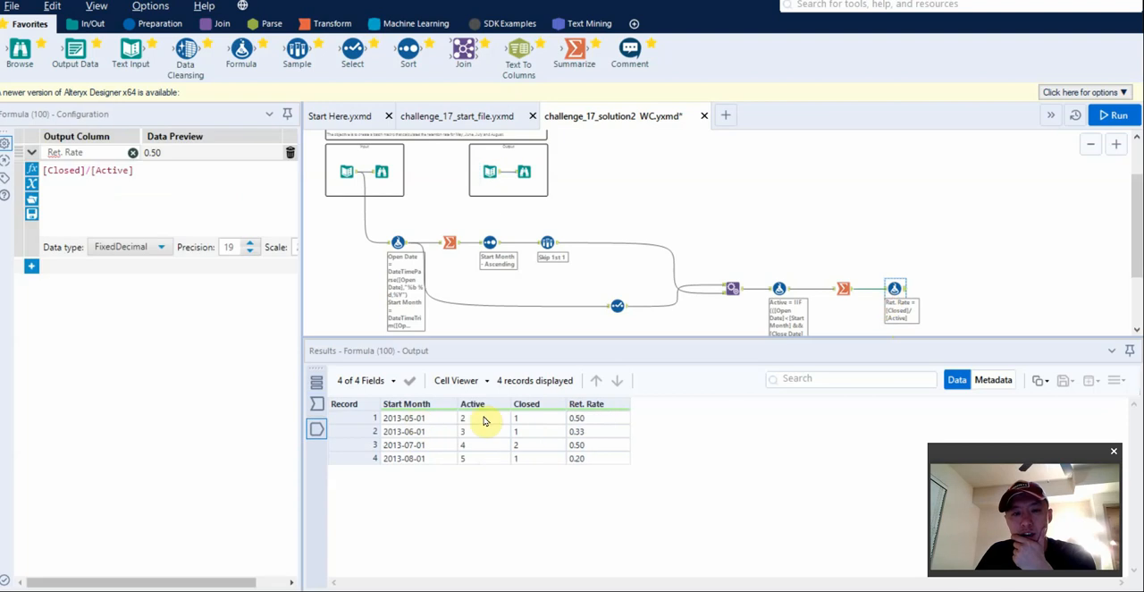
click(488, 184)
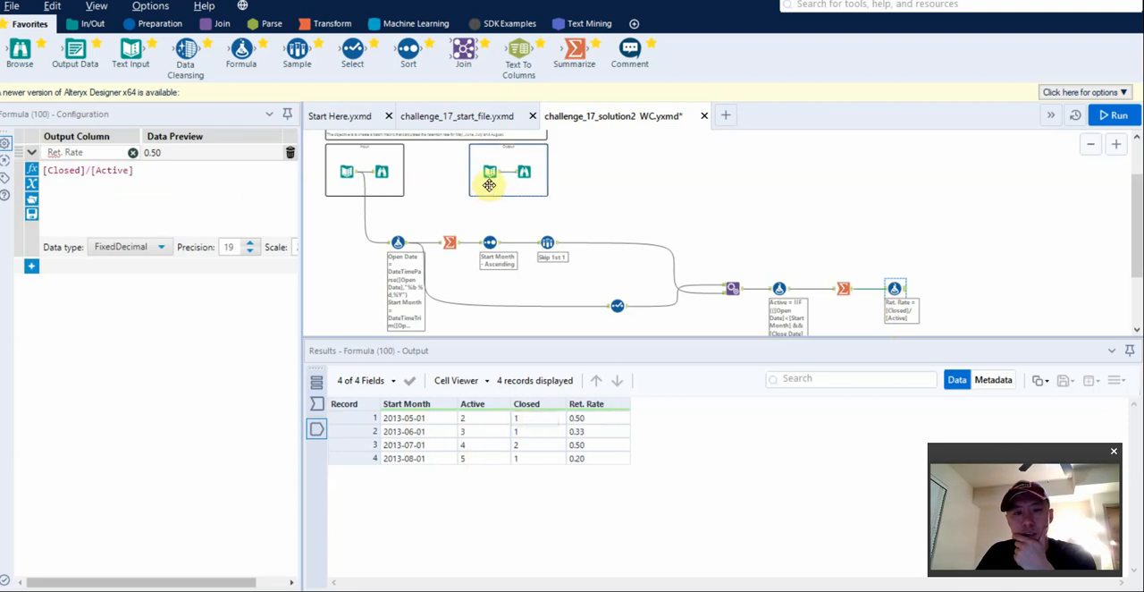
click(490, 177)
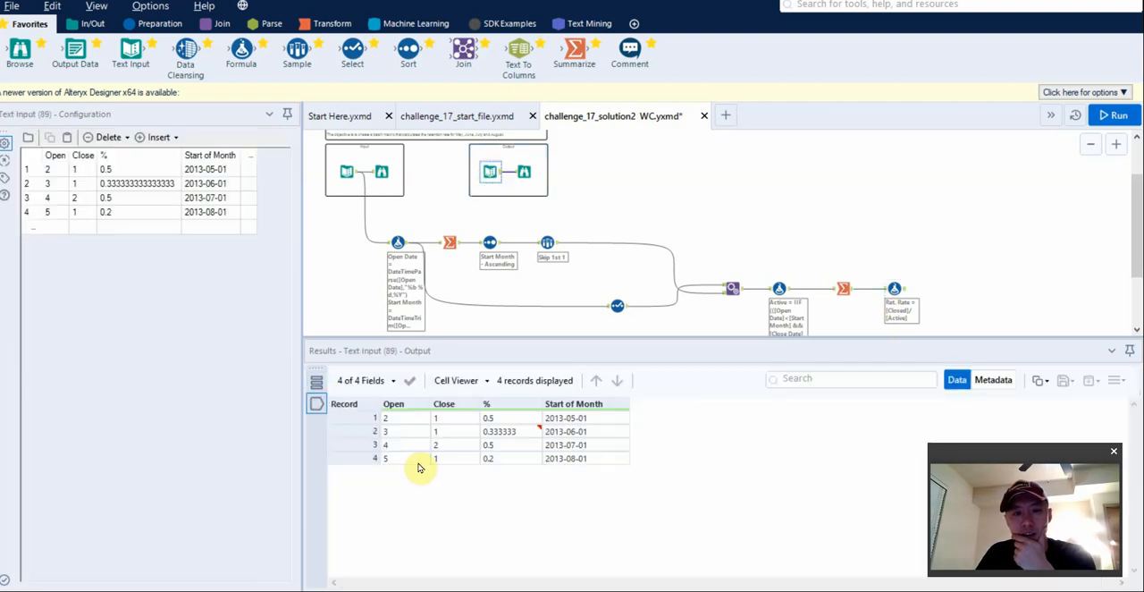
click(893, 289)
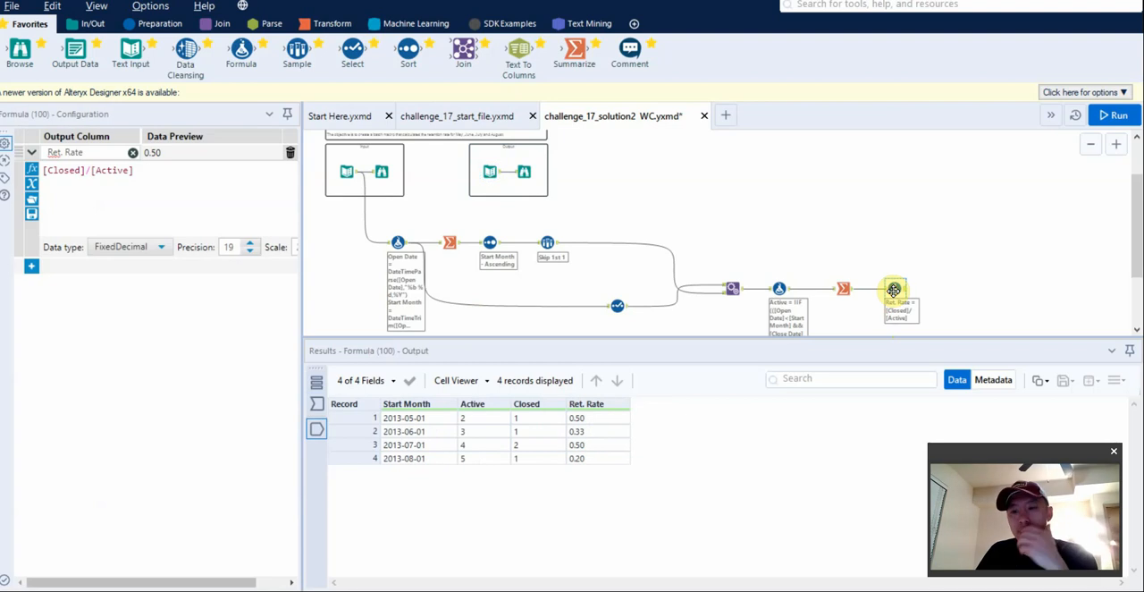
click(844, 291)
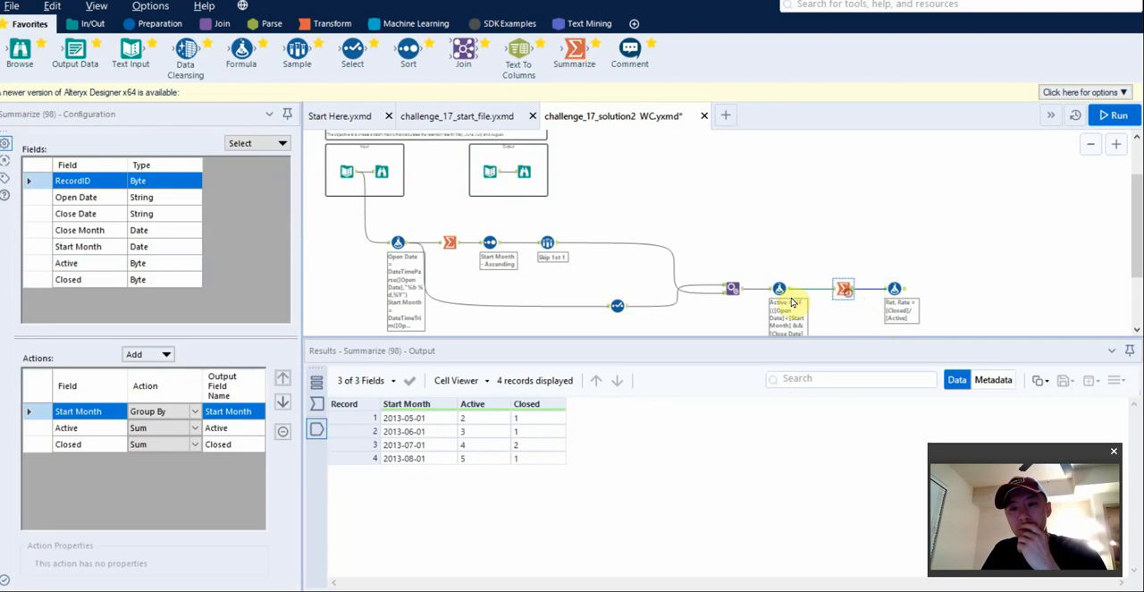
click(778, 287)
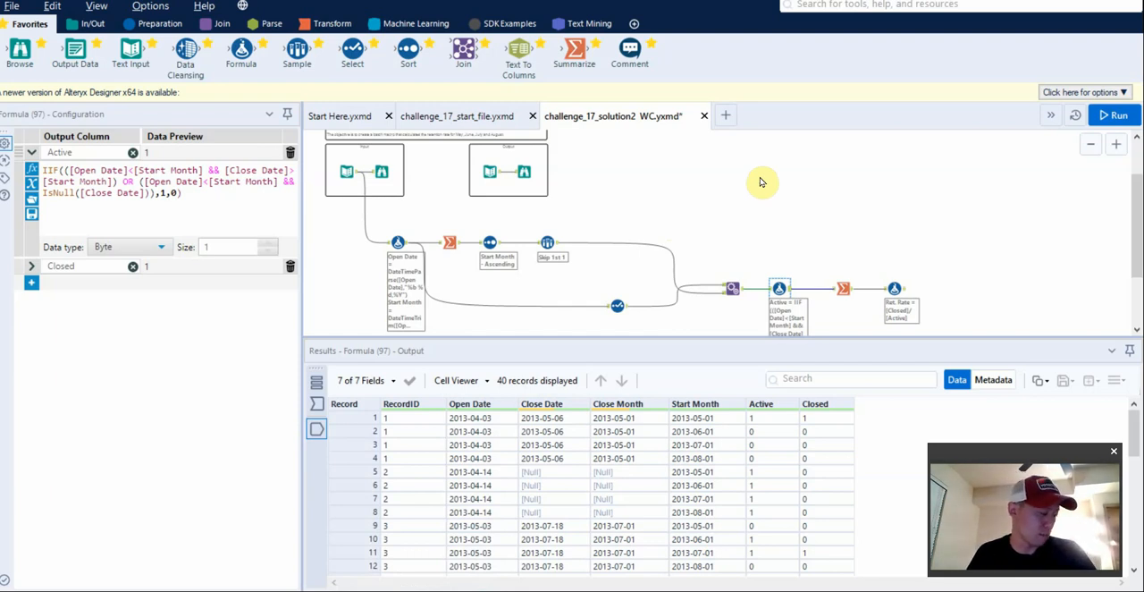
Close the challenge_17_solution2 WC.yxmd workflow without saving its changes.
click(705, 118)
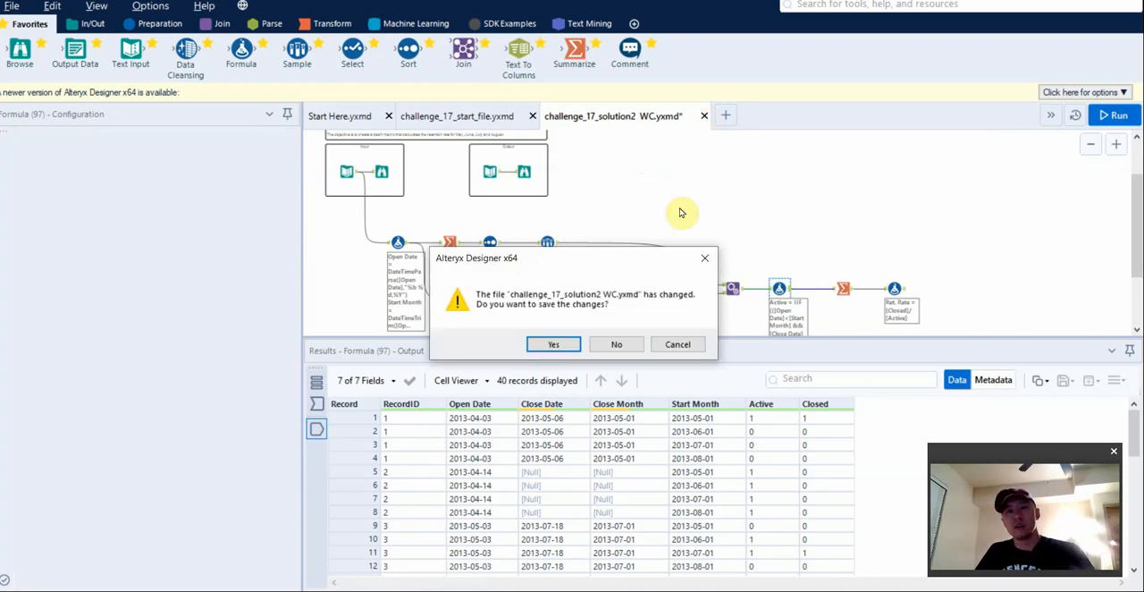
click(617, 345)
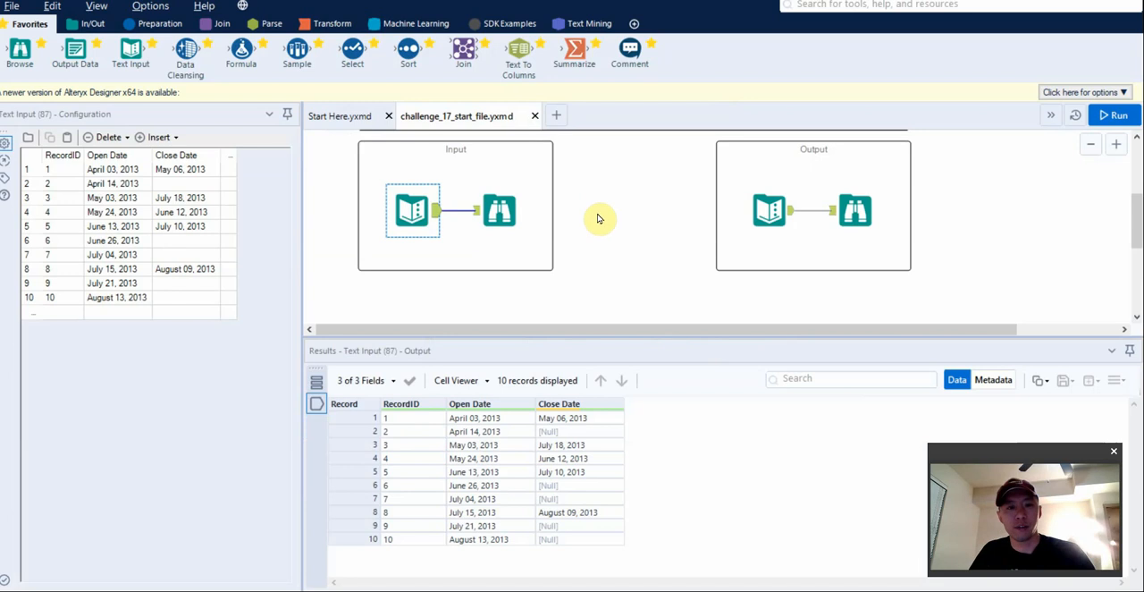
Add a Select tool below the Input container, connect the input Text Input to it, and view its incoming data.
scroll(581, 247, down, 2)
scroll(500, 279, down, 1)
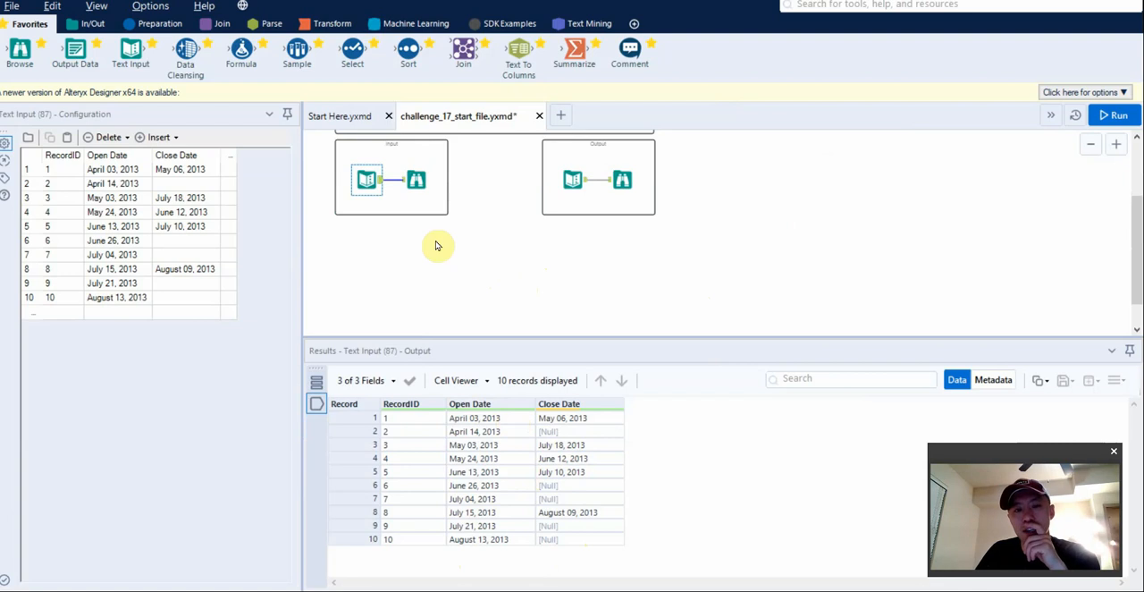
drag(352, 49, 447, 264)
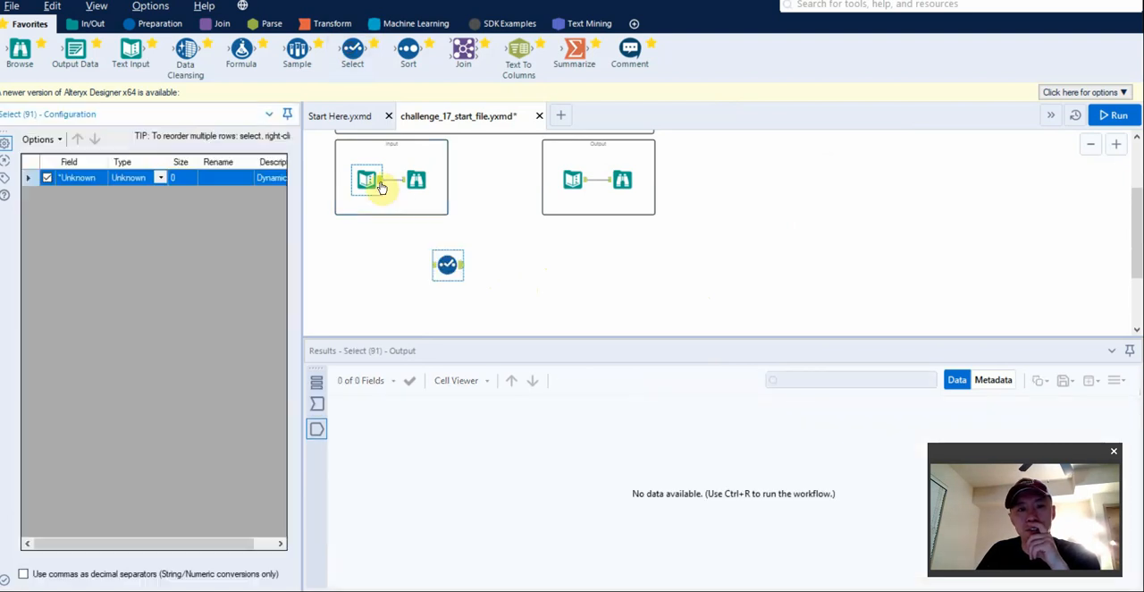
drag(382, 187, 436, 264)
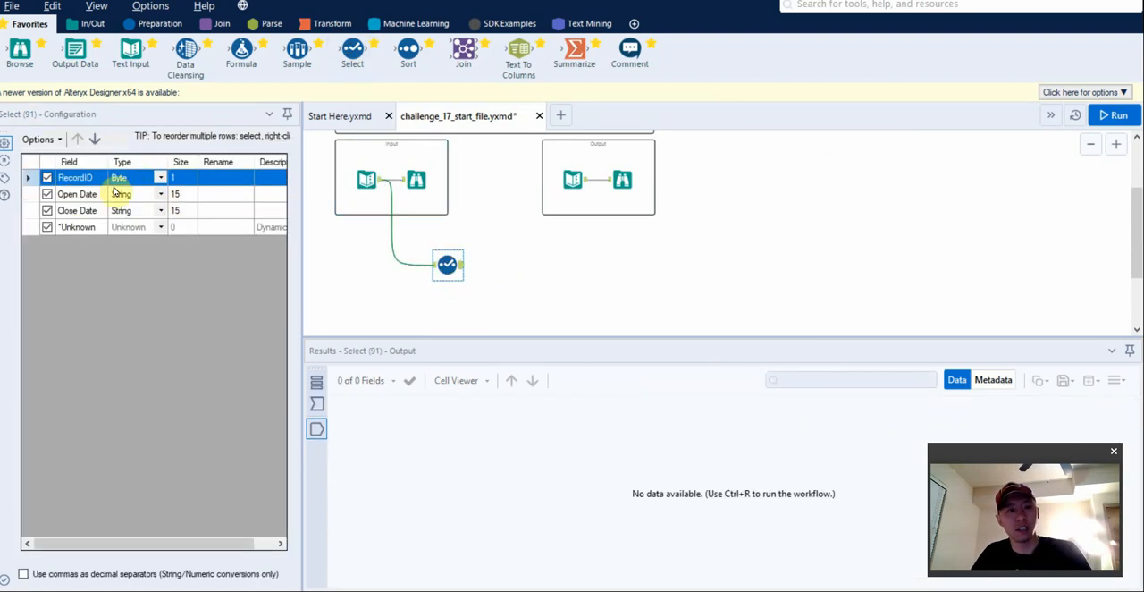
click(316, 403)
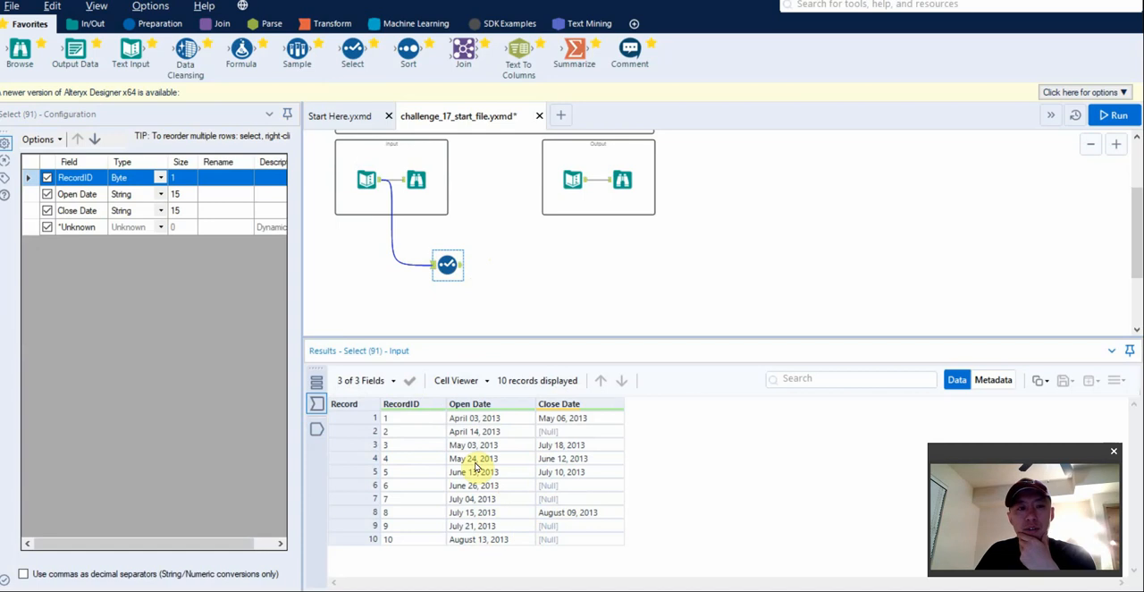
Try converting Open Date and Close Date to the Date type in the Select tool, and run the workflow.
click(161, 196)
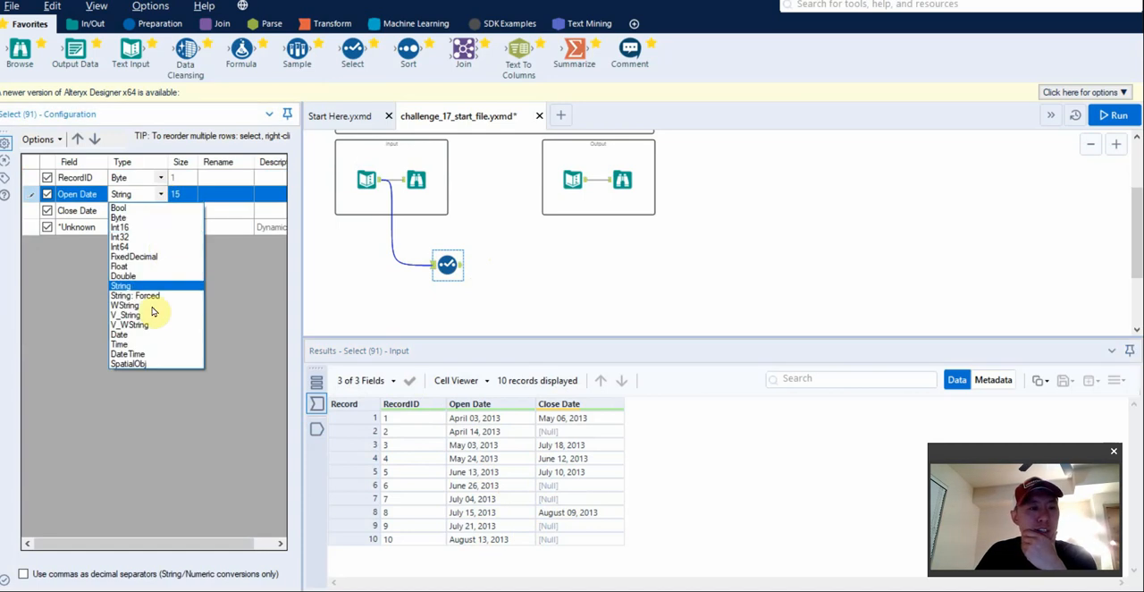
click(147, 335)
click(160, 212)
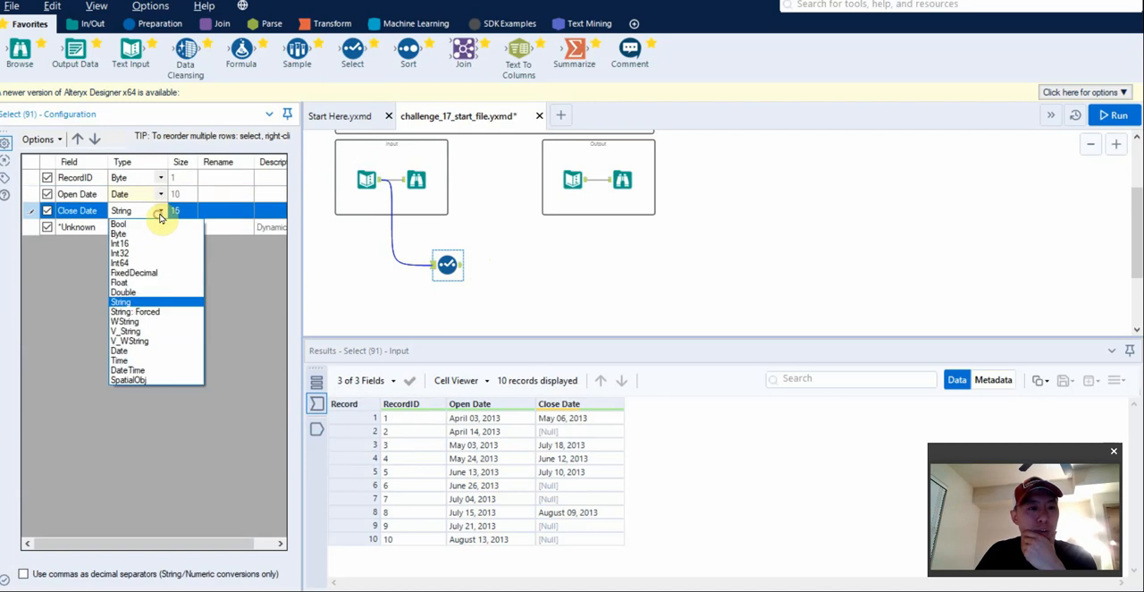
click(125, 350)
key(ctrl+r)
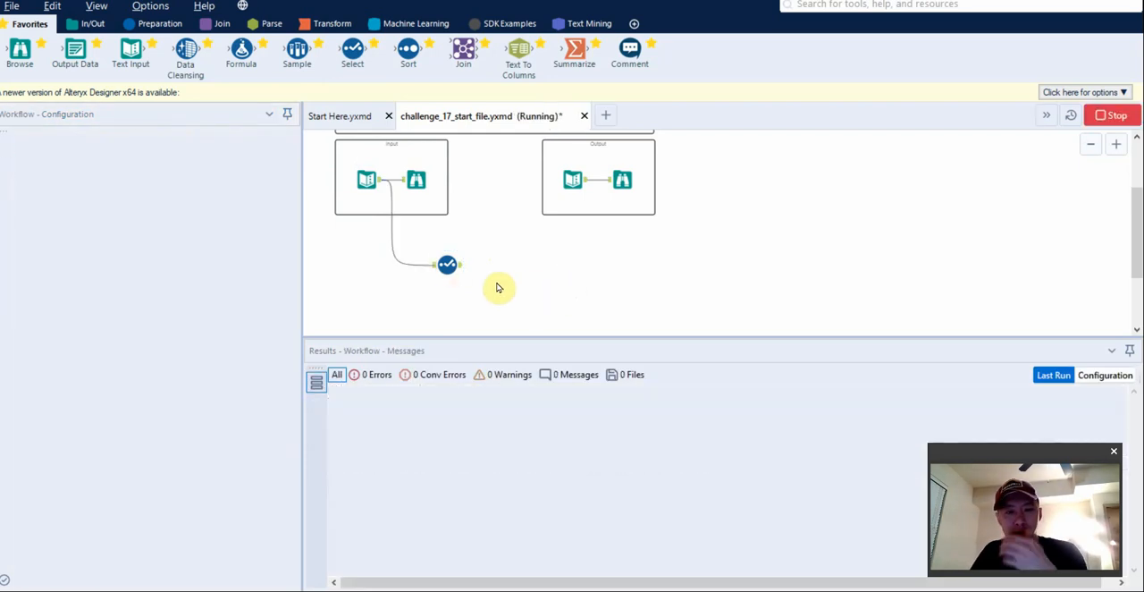
Compare the Select tool's input and output date values, and delete the tool from the workflow.
click(447, 265)
click(317, 428)
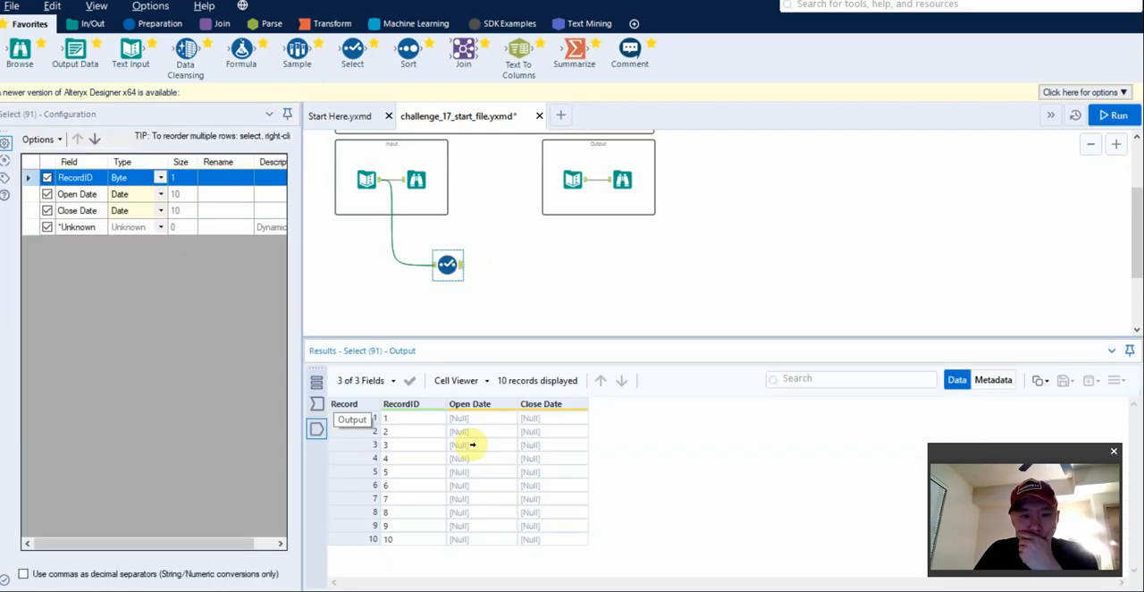
click(316, 403)
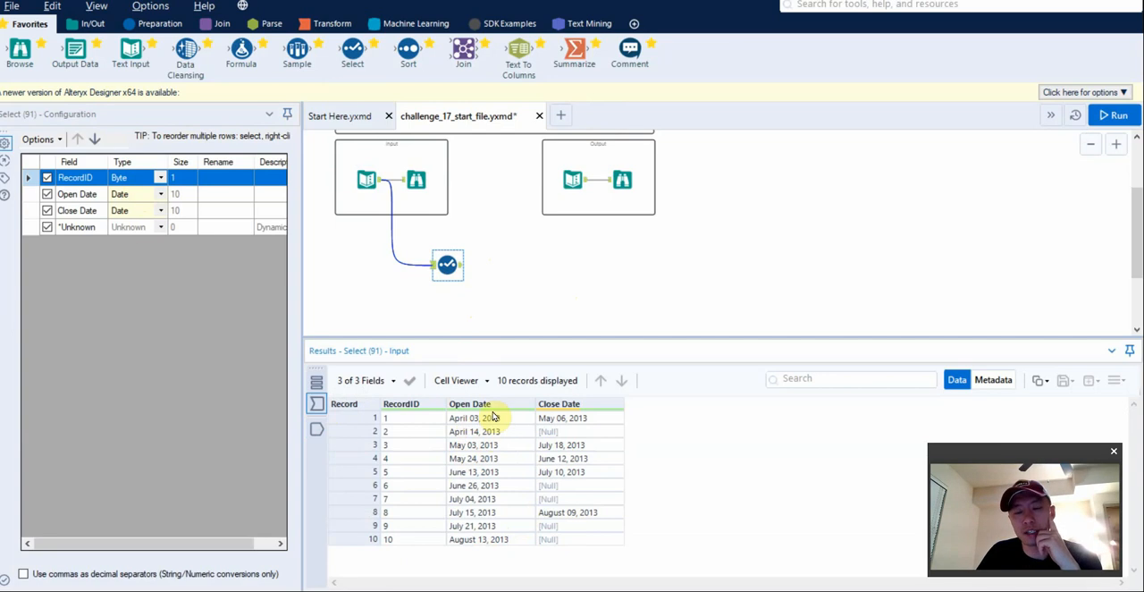
click(318, 428)
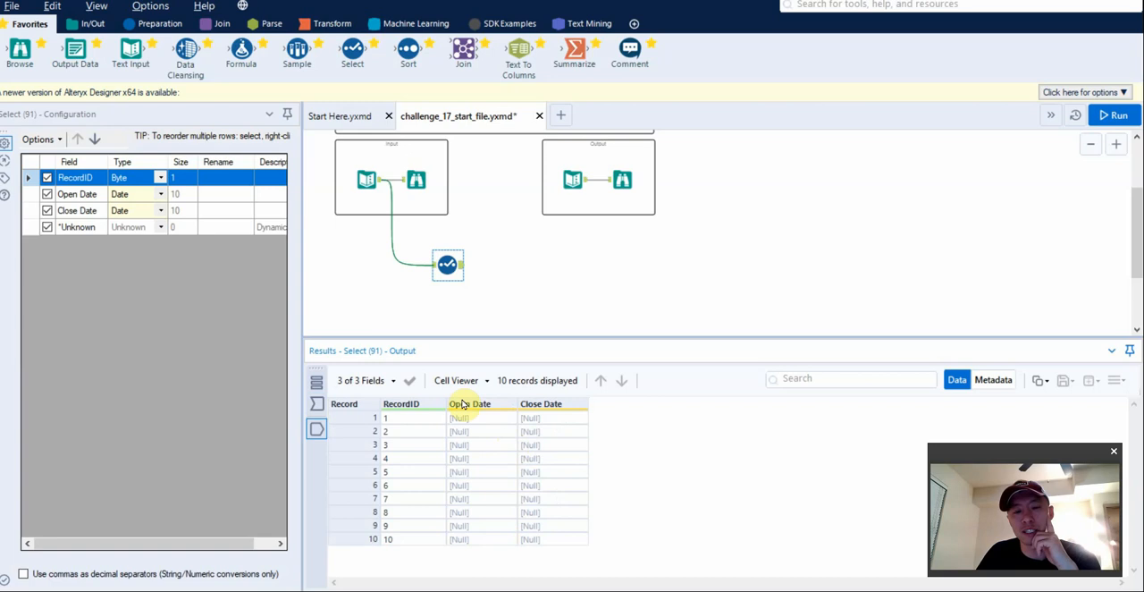
click(448, 267)
key(Delete)
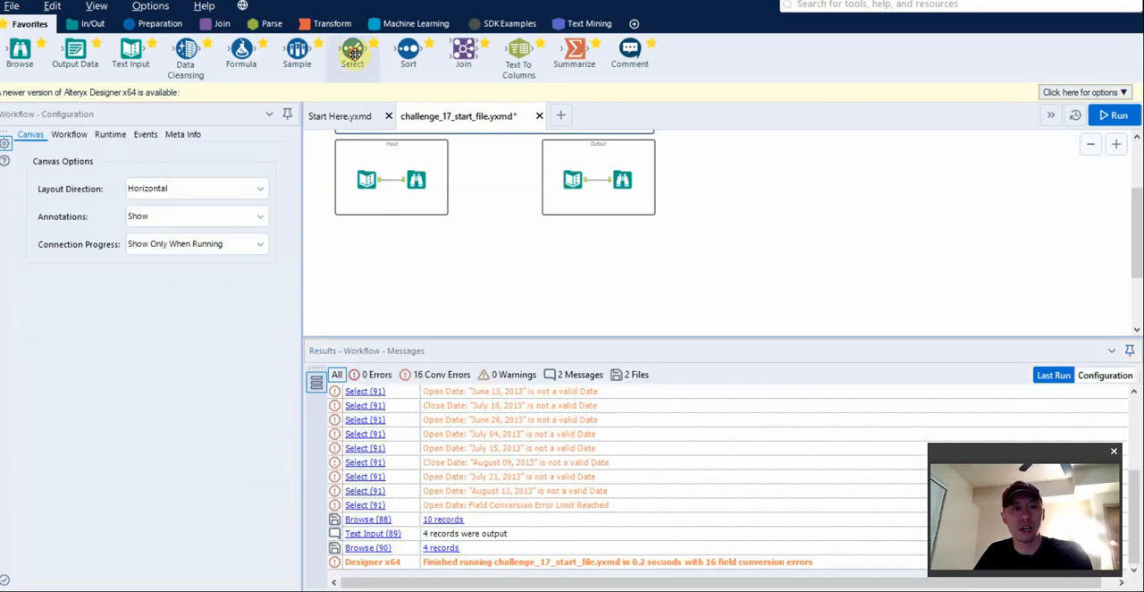
Connect a new Select tool and a Formula tool in series to the input data, with Open Date as the formula's output column.
drag(352, 51, 420, 257)
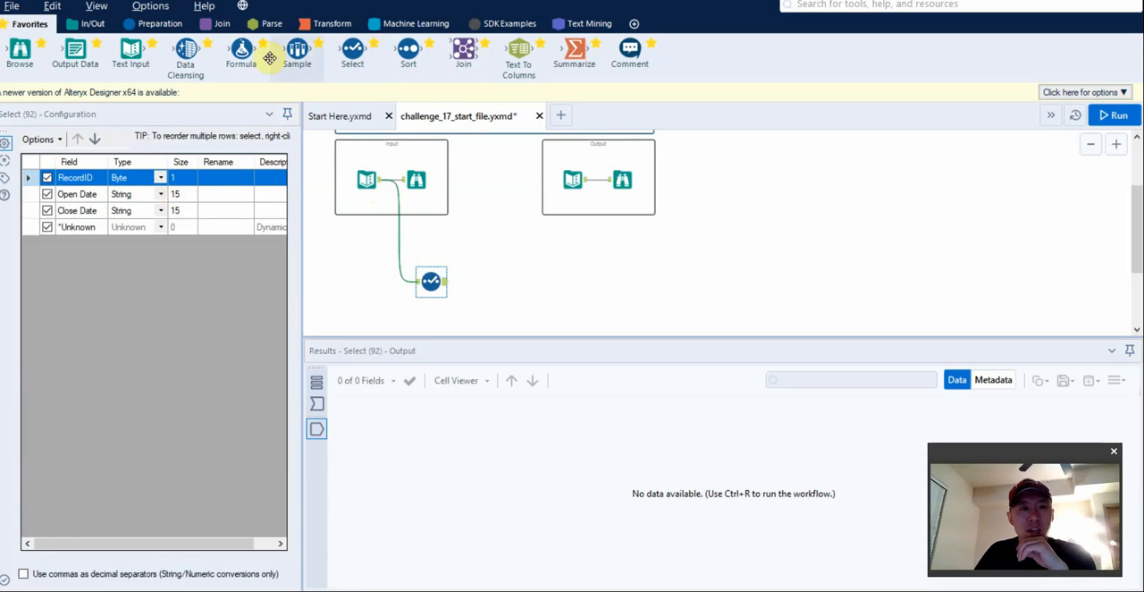
drag(243, 50, 497, 284)
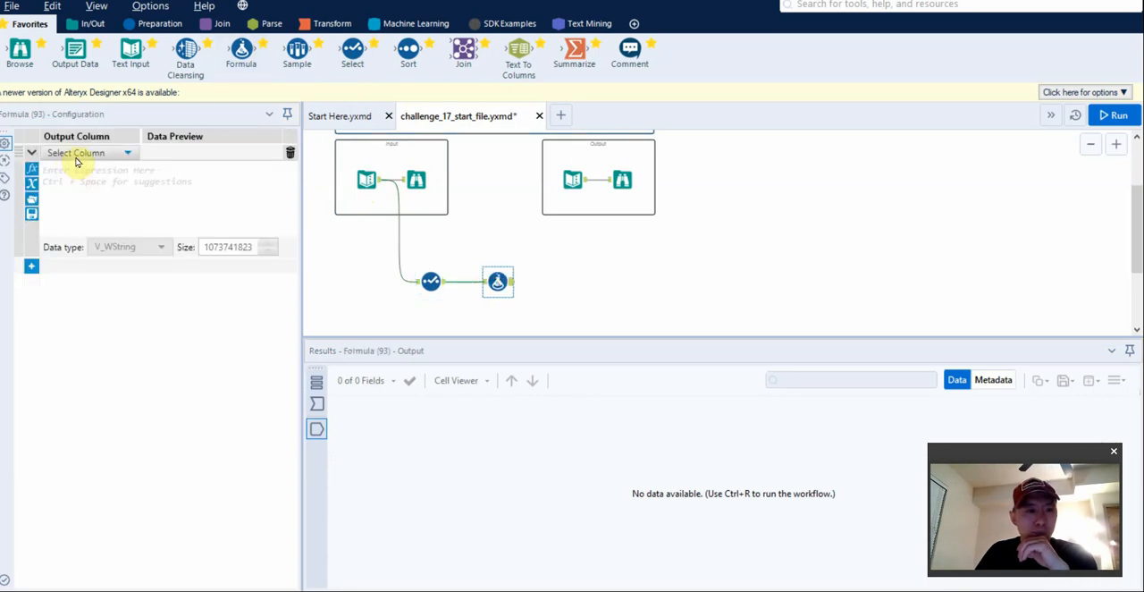
click(78, 156)
click(82, 172)
click(87, 155)
click(86, 171)
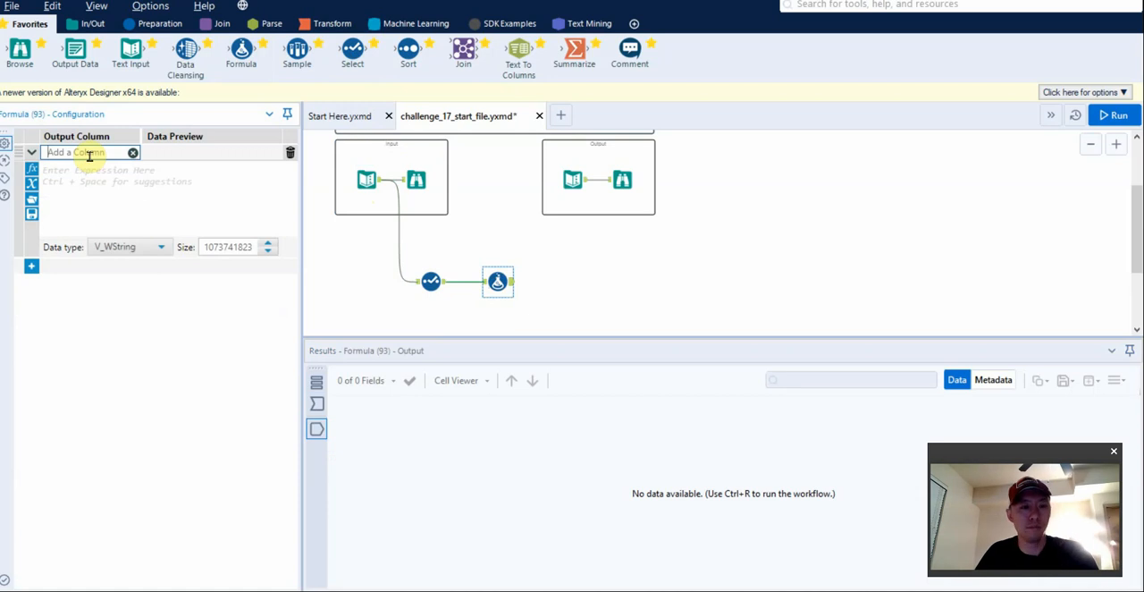
key(Return)
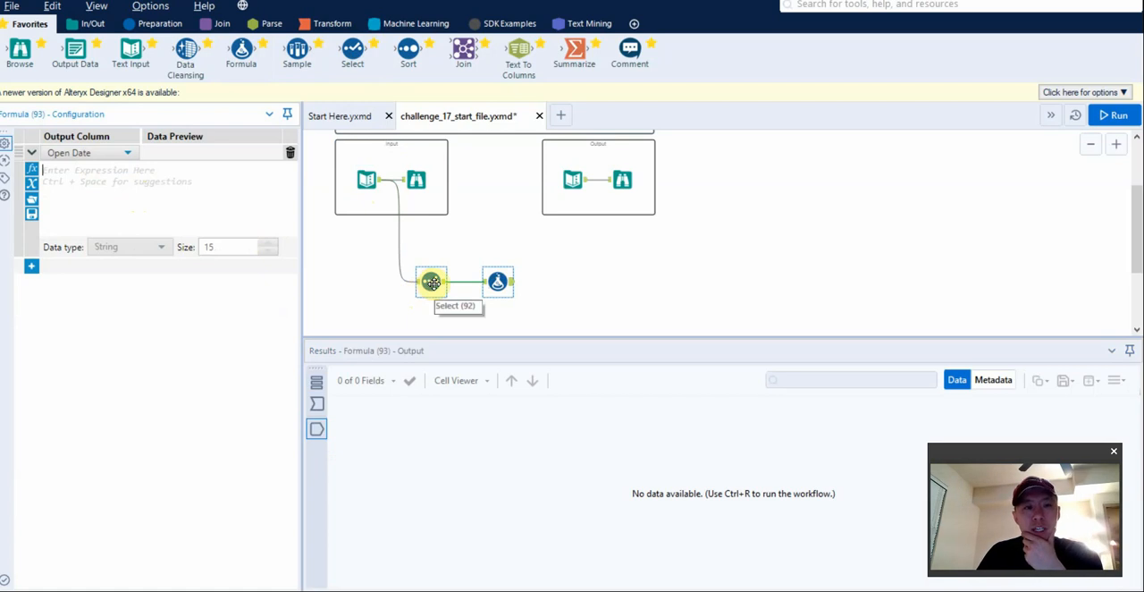
Start a DateTimeParse expression for the Open Date column, with [Open Date] as its date argument and an opening quote for the format.
click(138, 194)
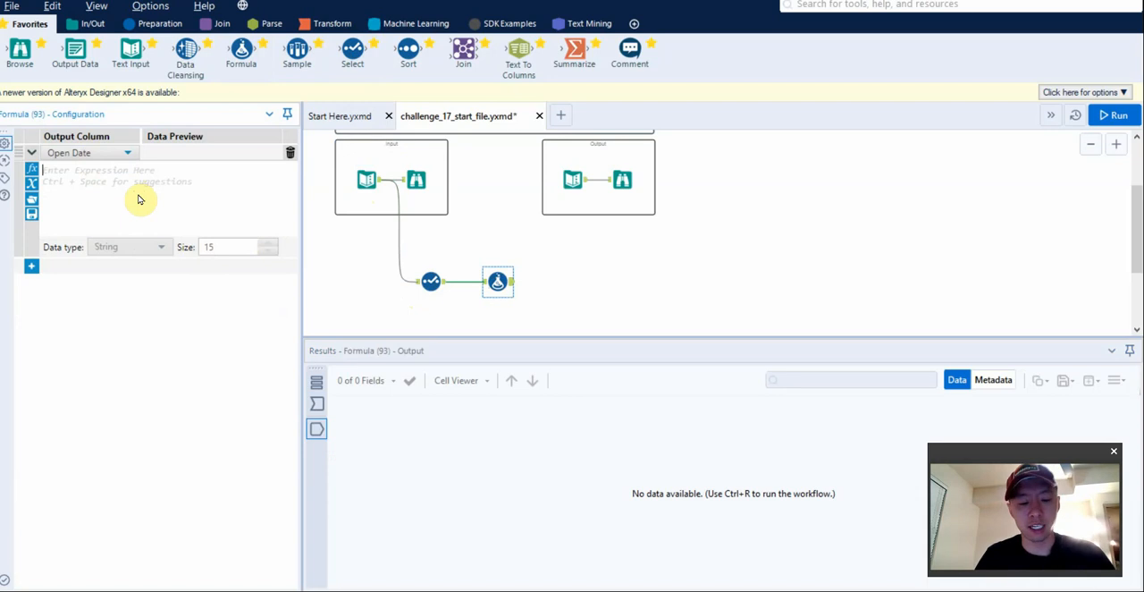
text(datet)
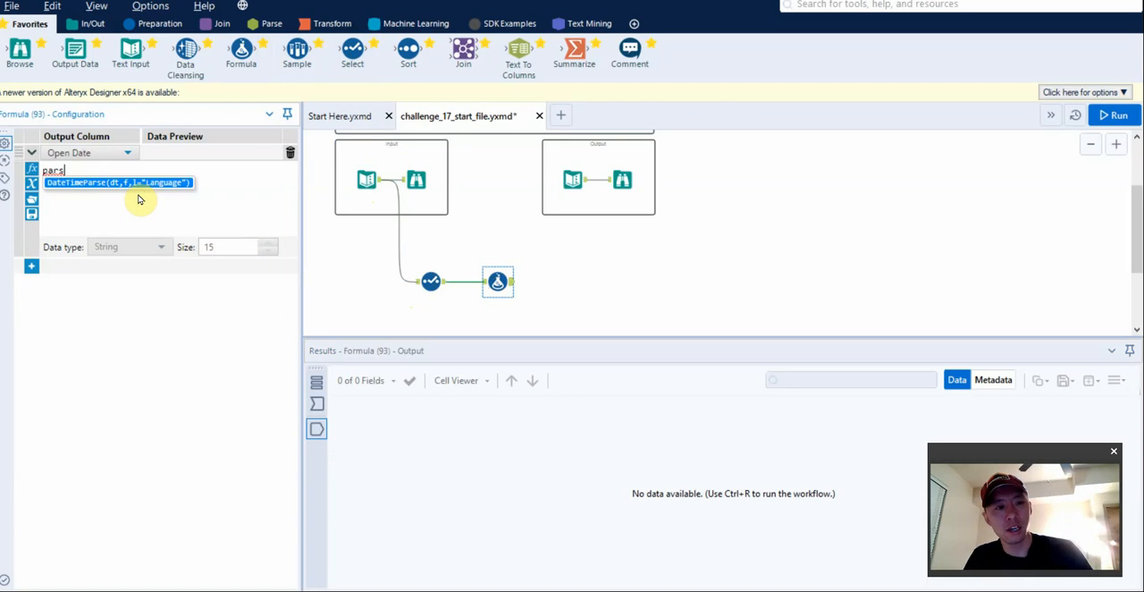
key(Return)
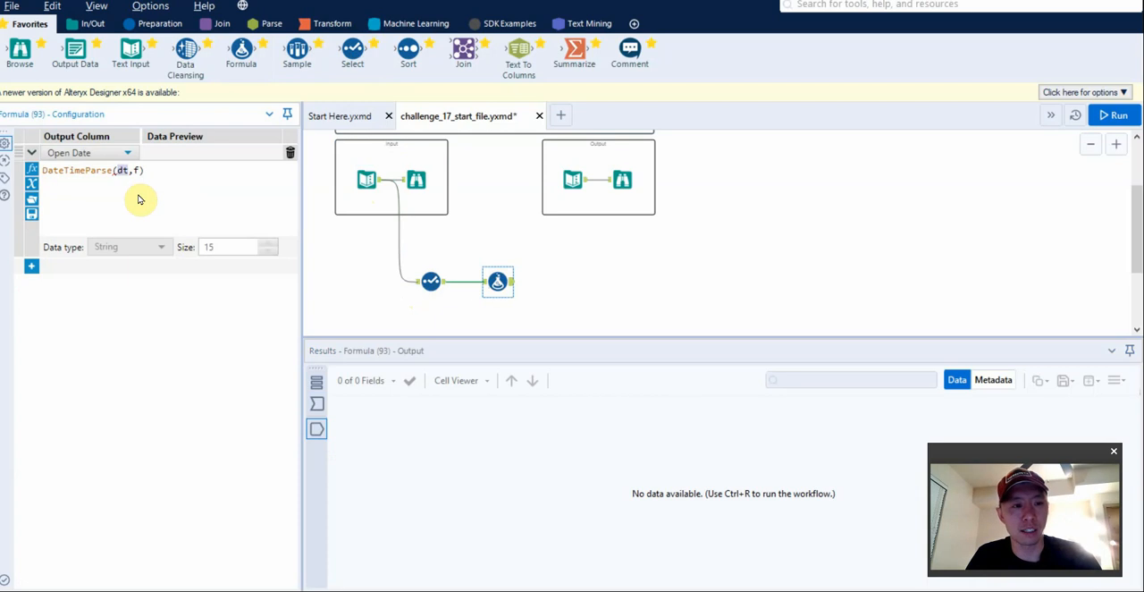
double_click(138, 170)
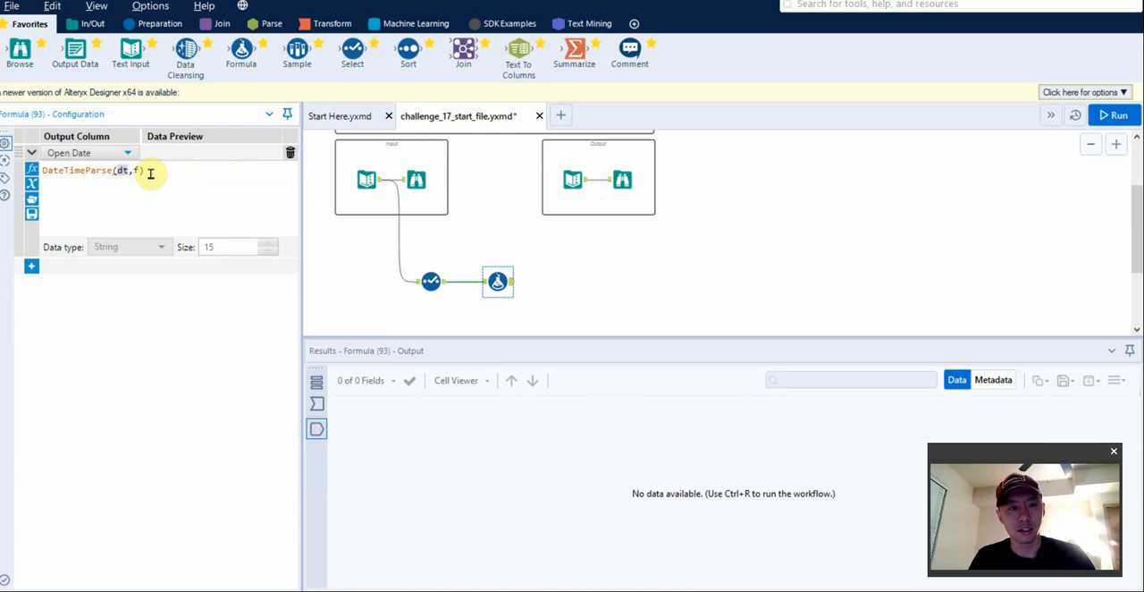
text(open)
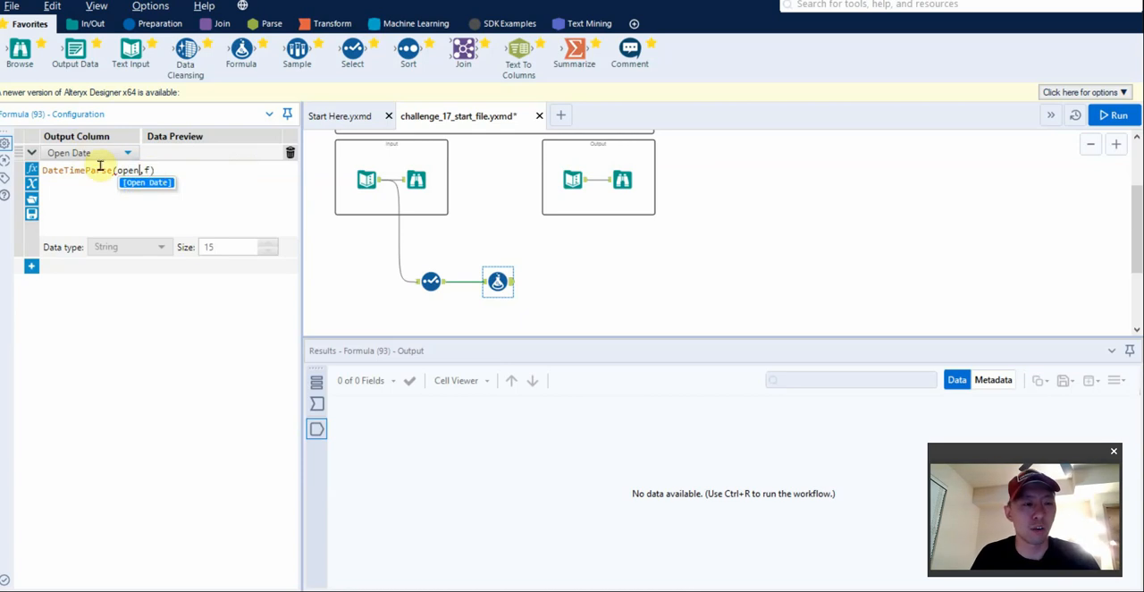
click(143, 181)
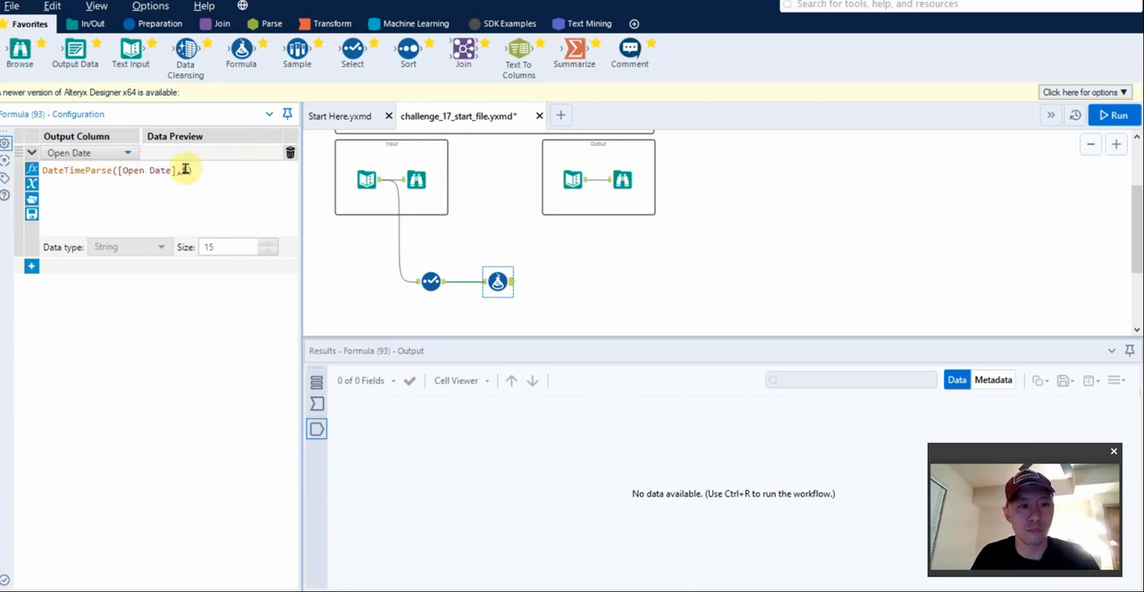
text(")
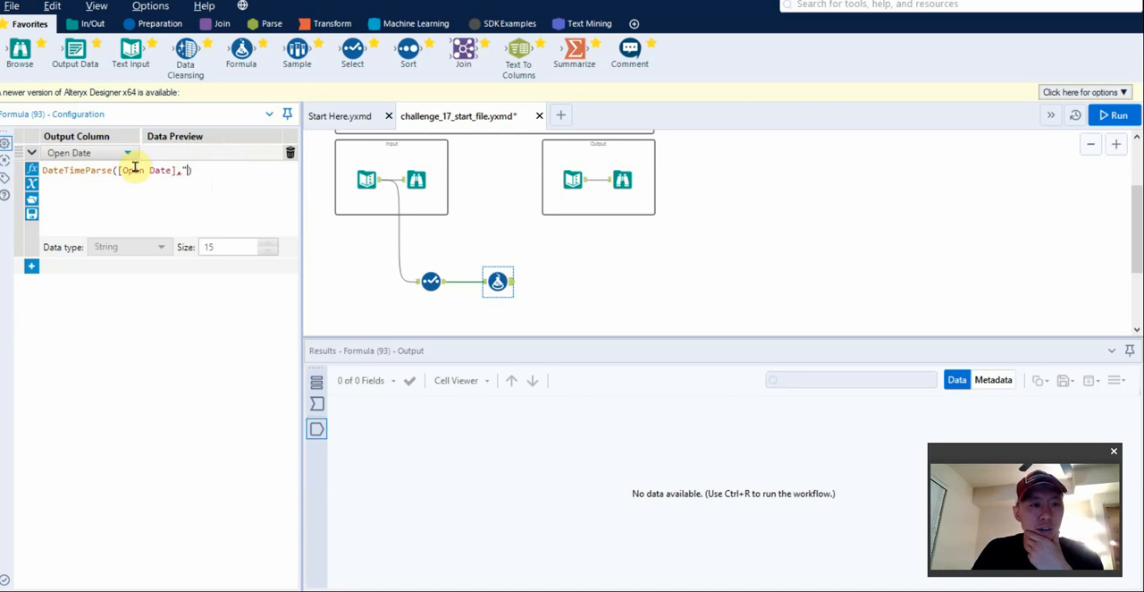
Run the workflow to view the Formula tool's incoming dates, and complete the Open Date expression with the format "%b %d,%Y".
click(318, 403)
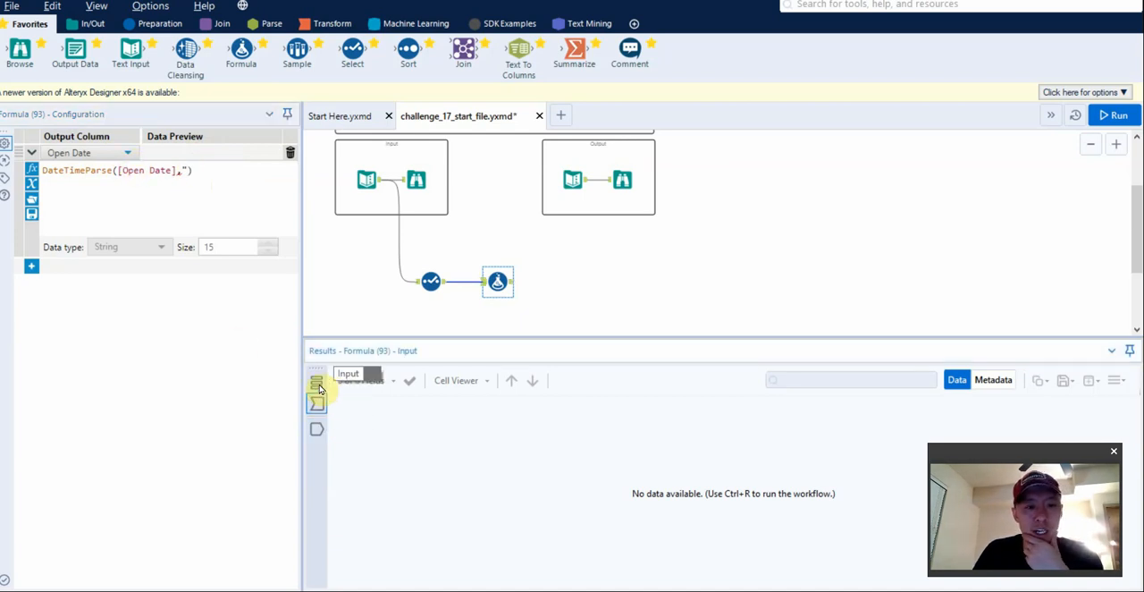
key(ctrl+r)
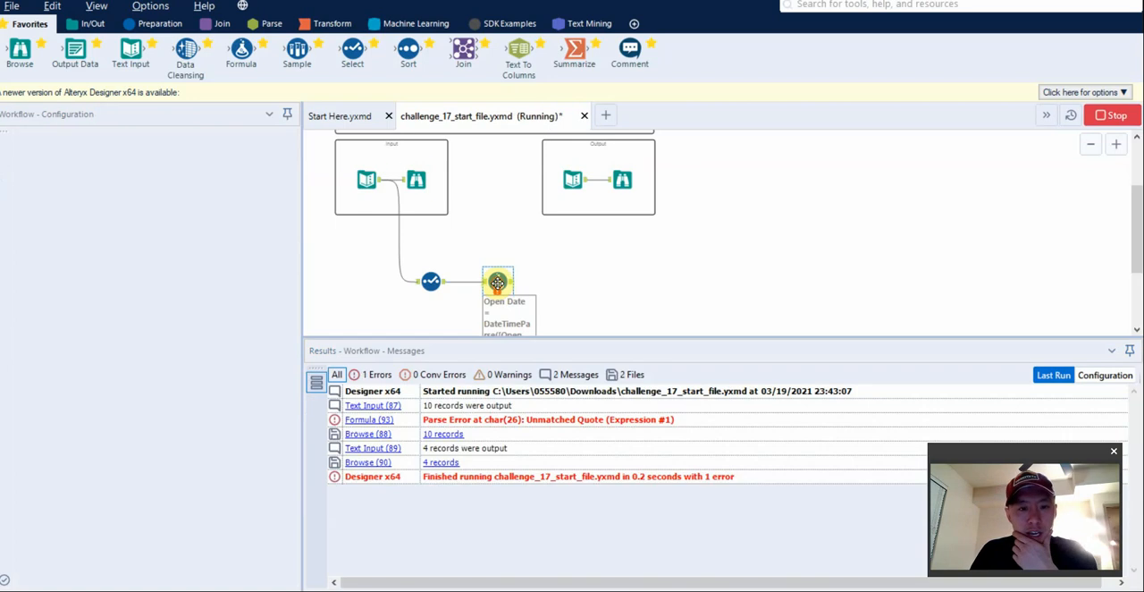
click(319, 409)
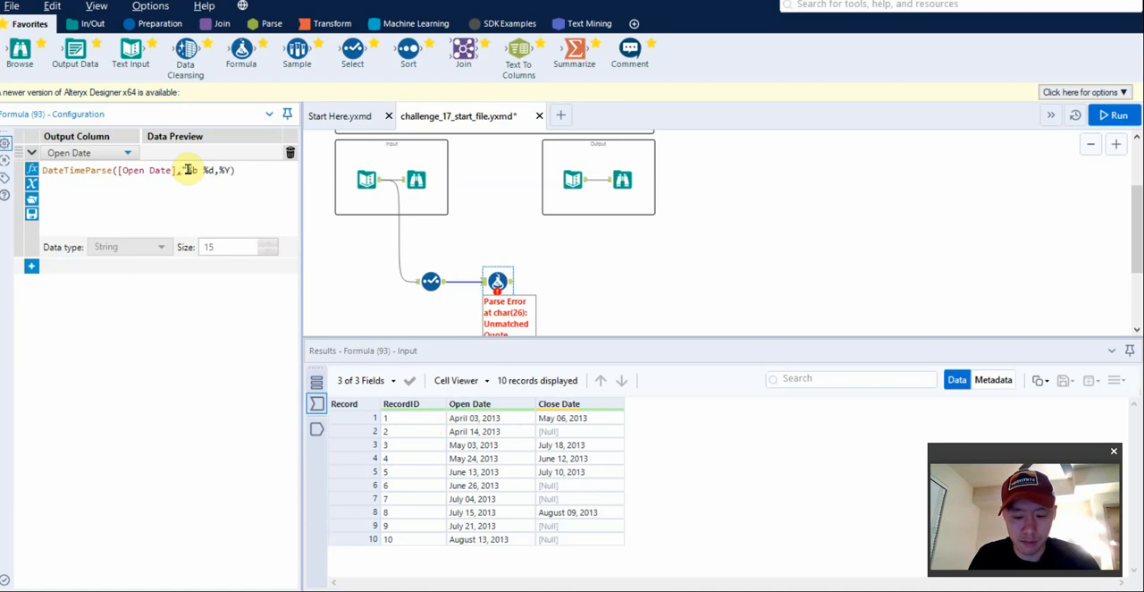
text(")
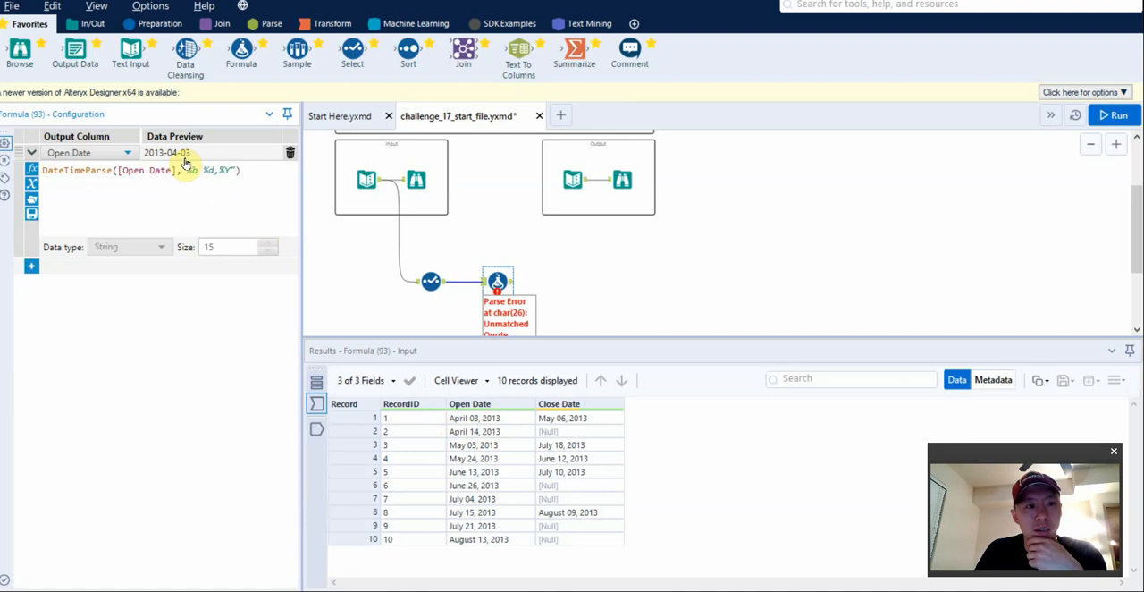
click(219, 169)
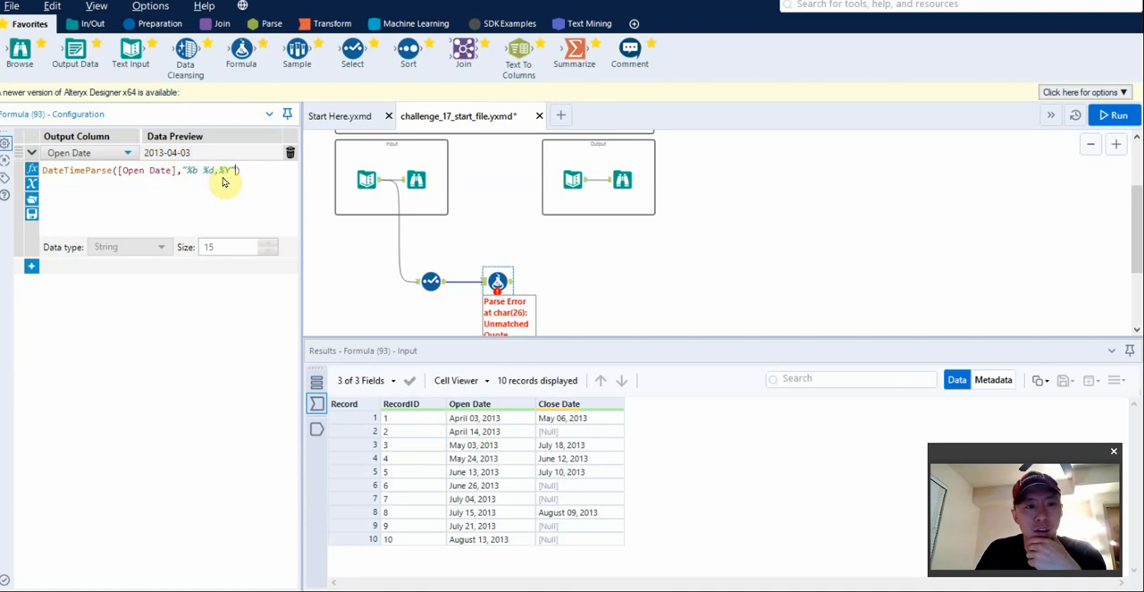
text(,)
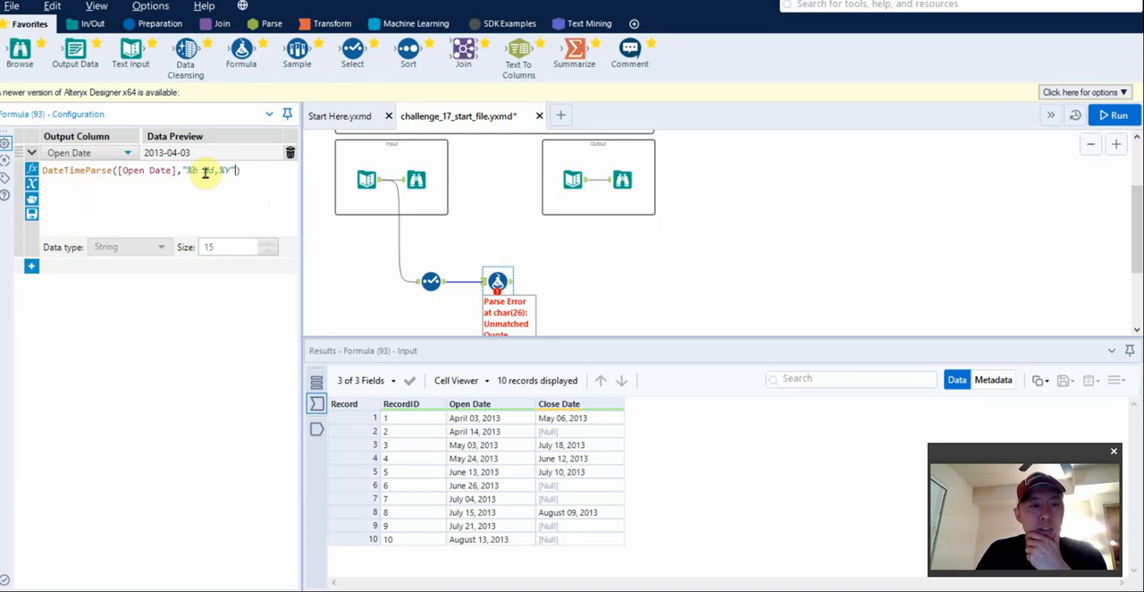
Switch to the Alteryx DateTime Functions documentation in the browser and compare its month and day specifiers with the Open Date values.
click(413, 590)
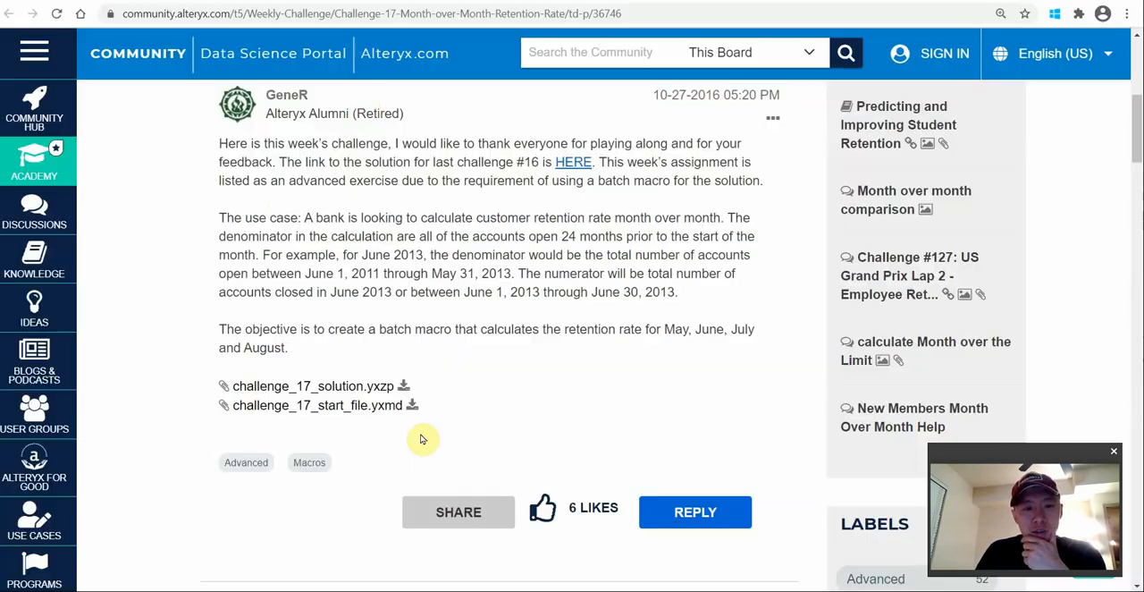
click(286, 3)
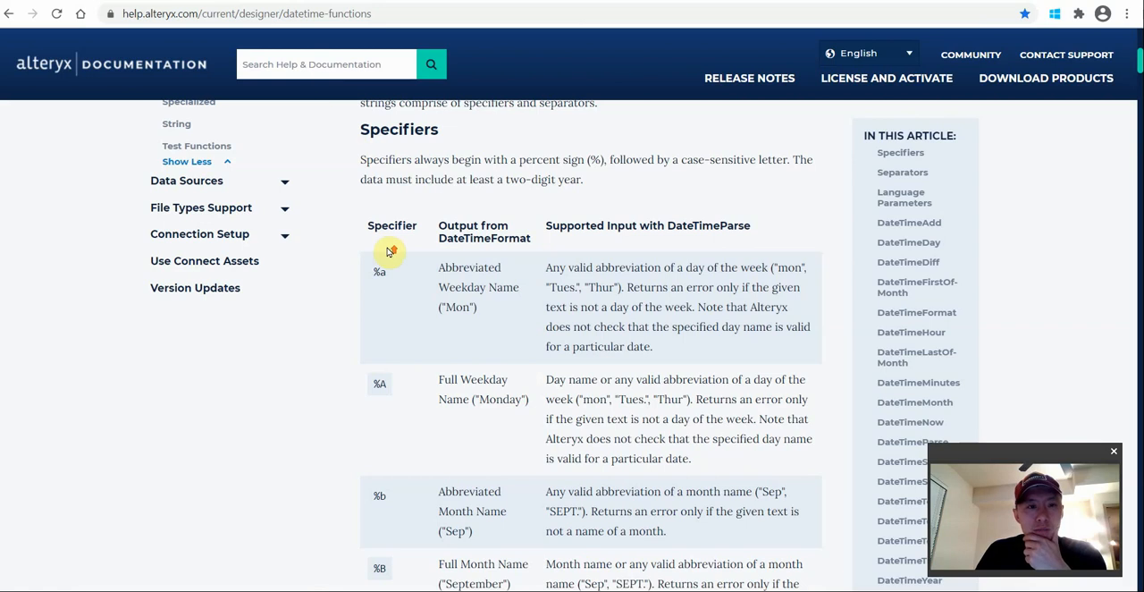
scroll(388, 248, up, 5)
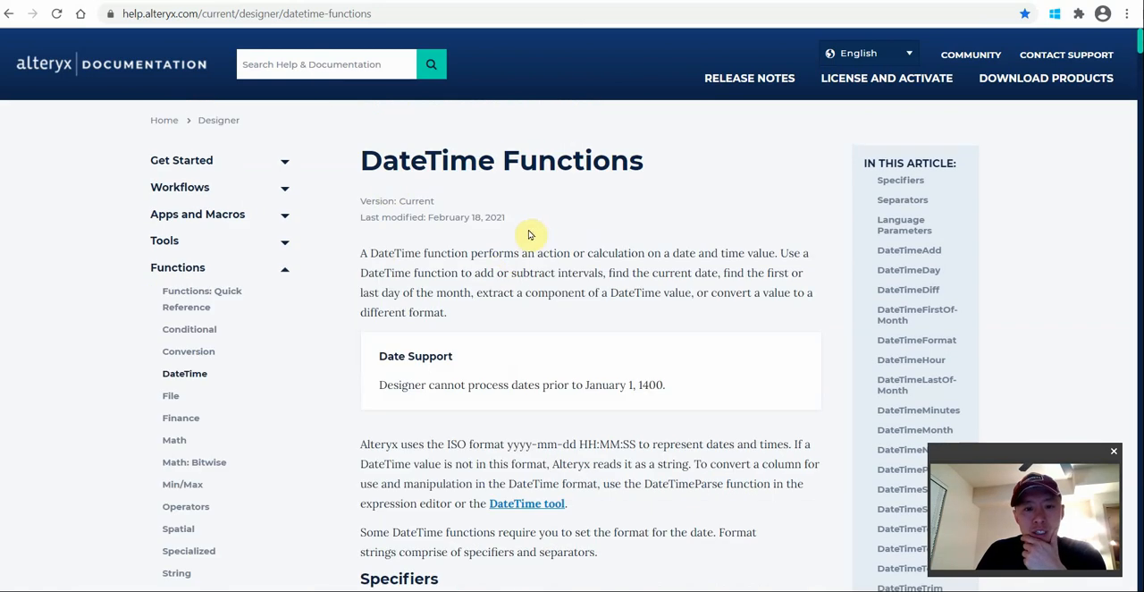
scroll(495, 268, down, 4)
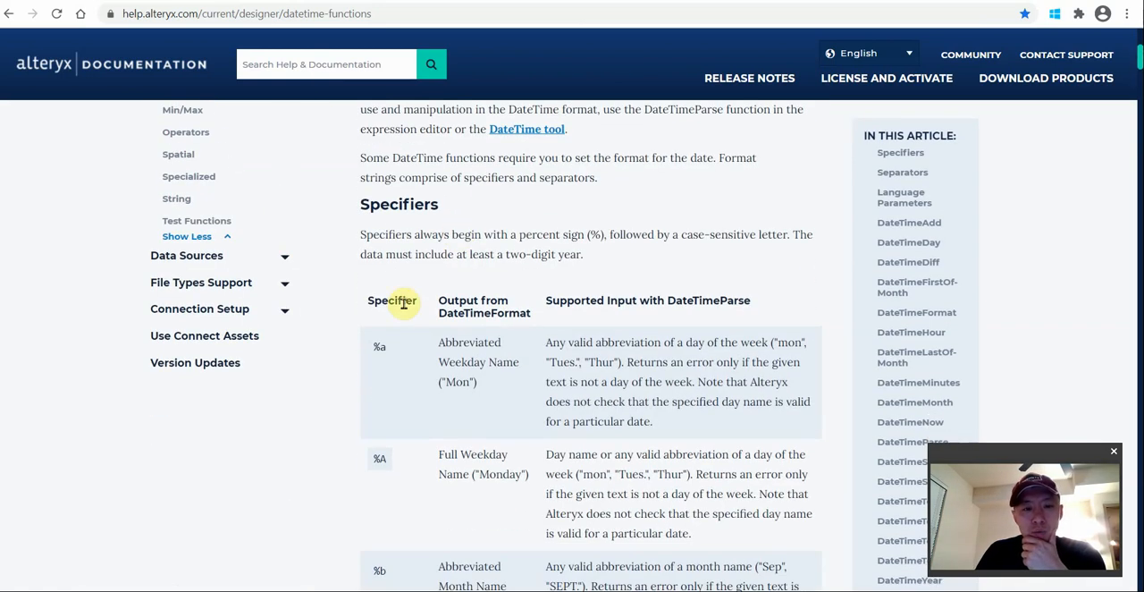
scroll(385, 341, down, 2)
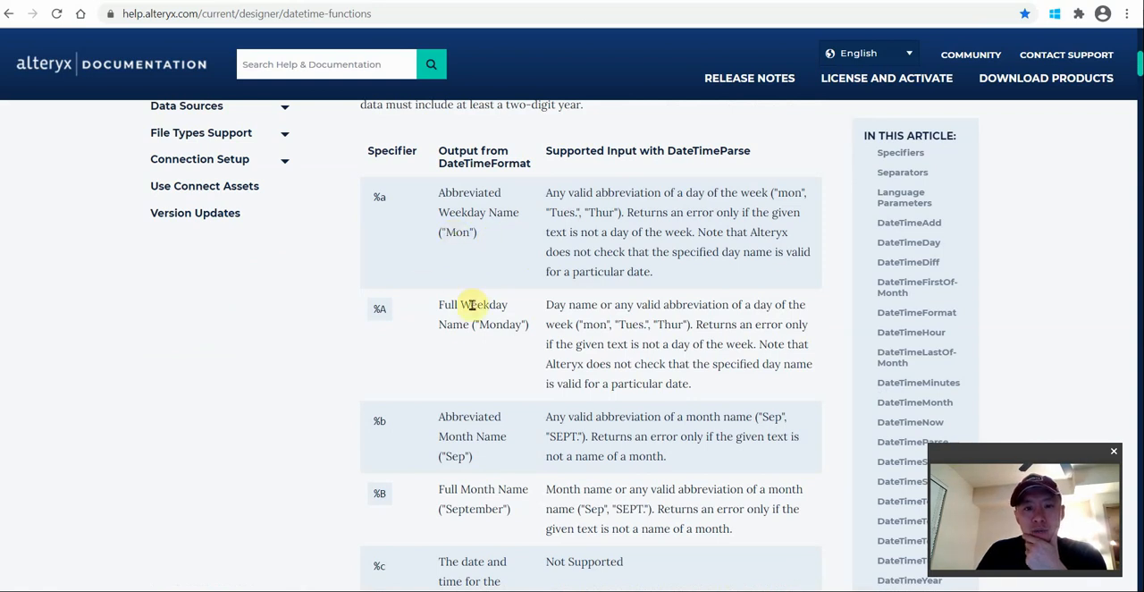
scroll(470, 305, down, 2)
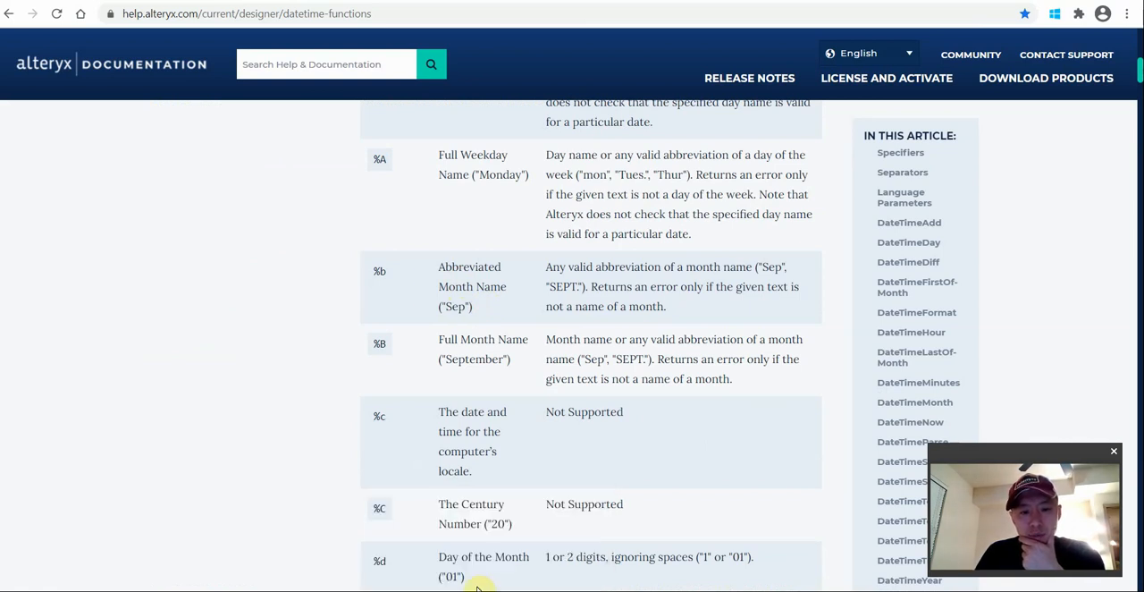
mouse_move(457, 590)
click(385, 536)
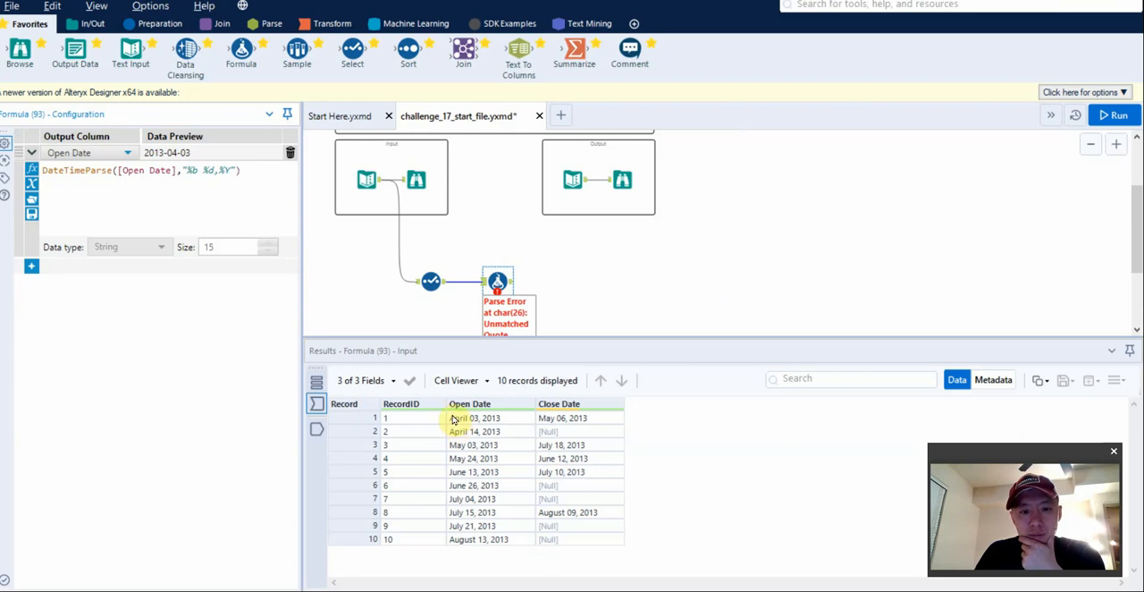
key(alt+Tab)
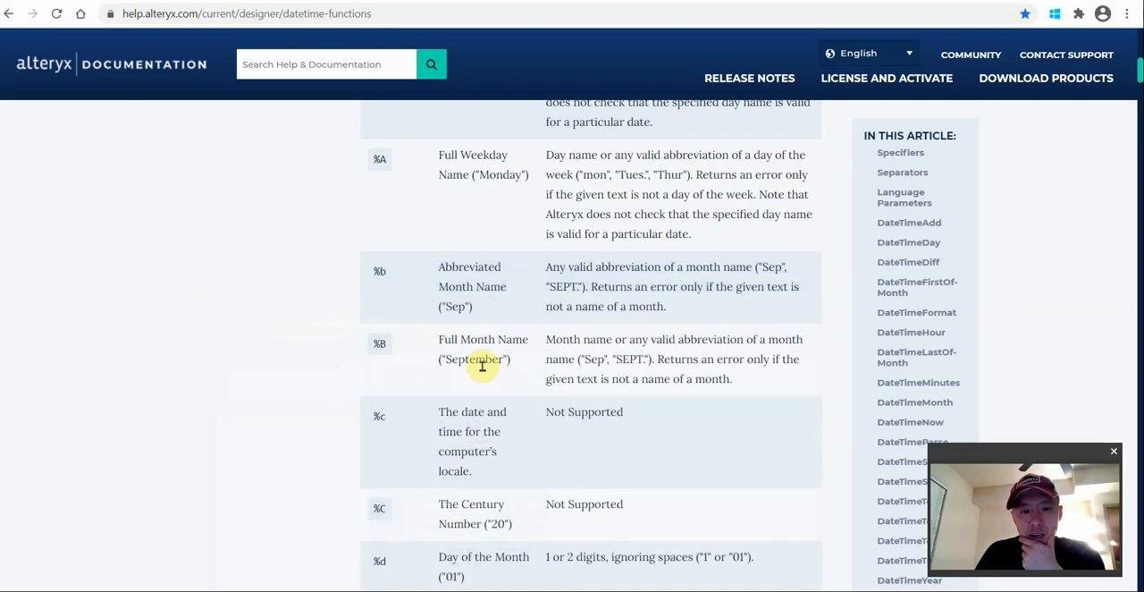
drag(438, 358, 510, 358)
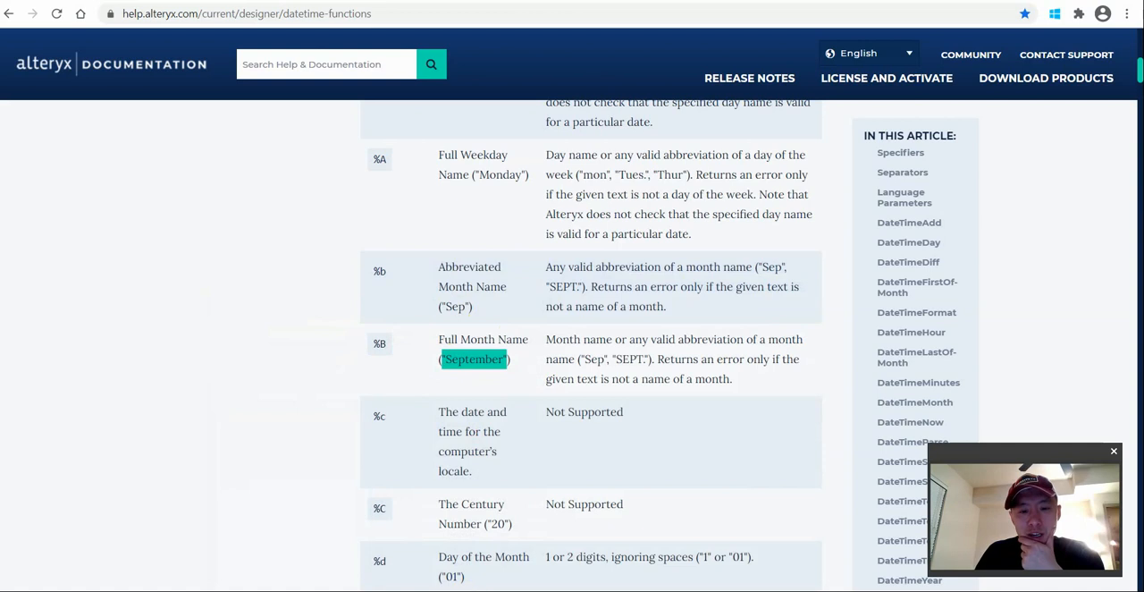
click(486, 561)
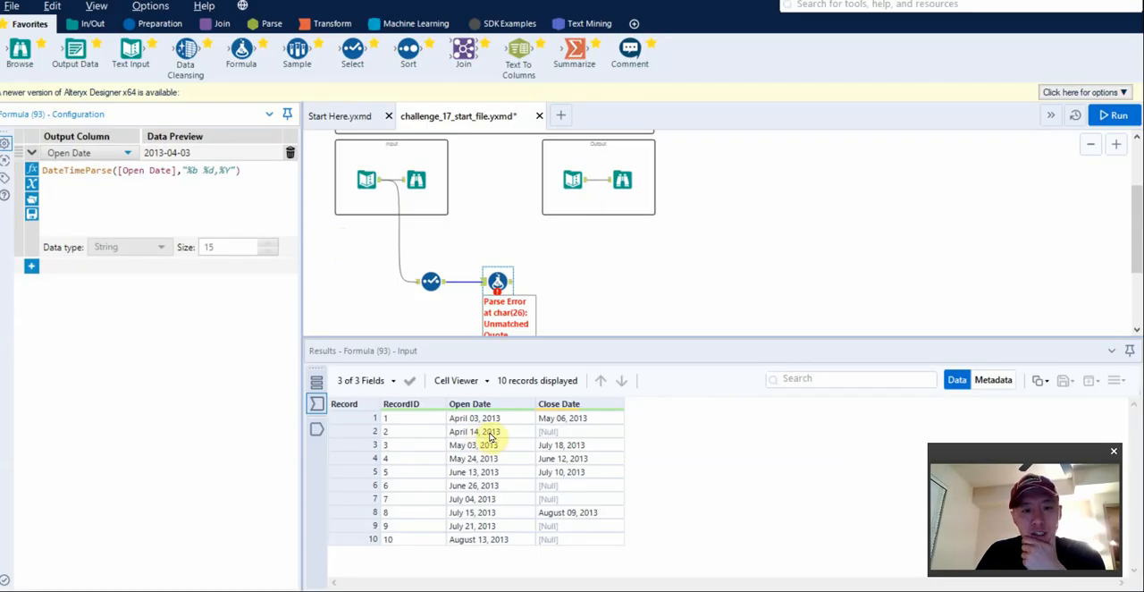
Check the quotes around the Open Date format string, run the workflow, and view the Formula tool's output data.
click(183, 169)
text(")
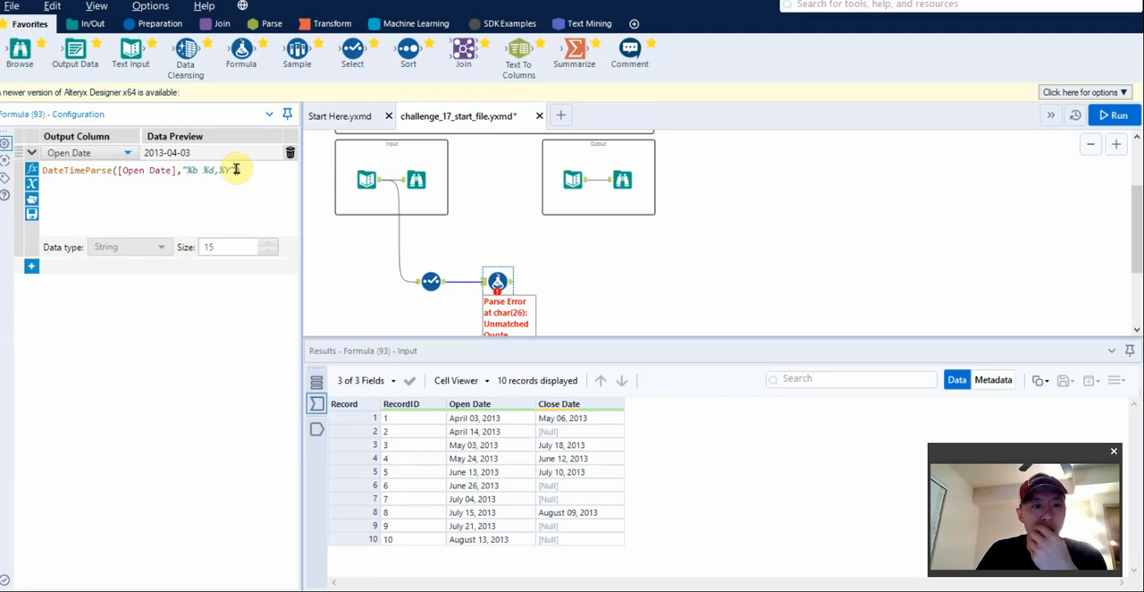
click(231, 169)
text(")
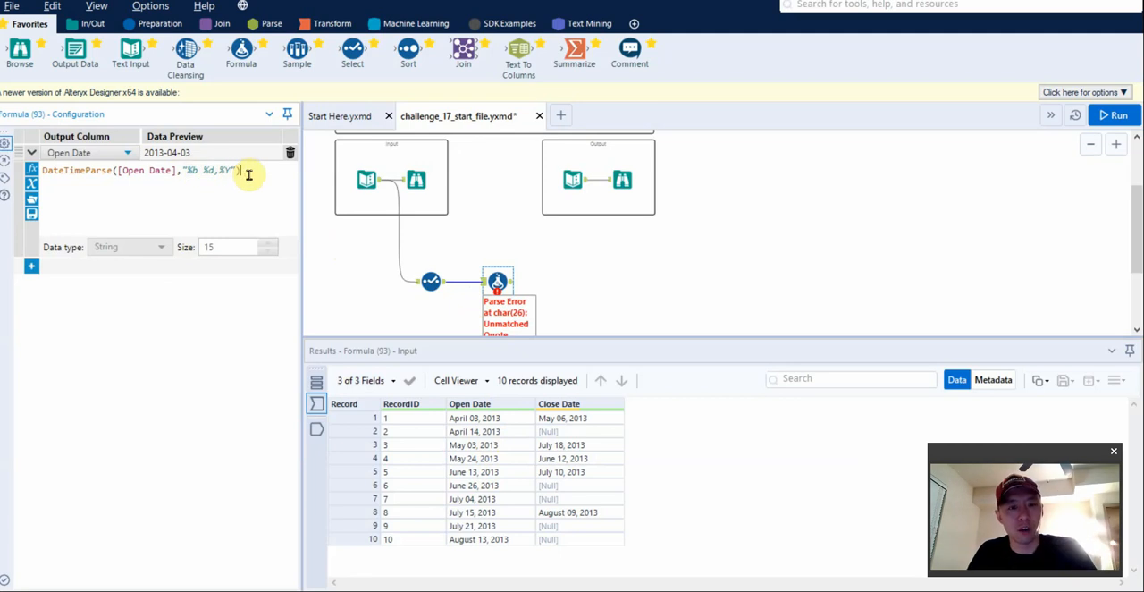
click(474, 289)
key(ctrl+r)
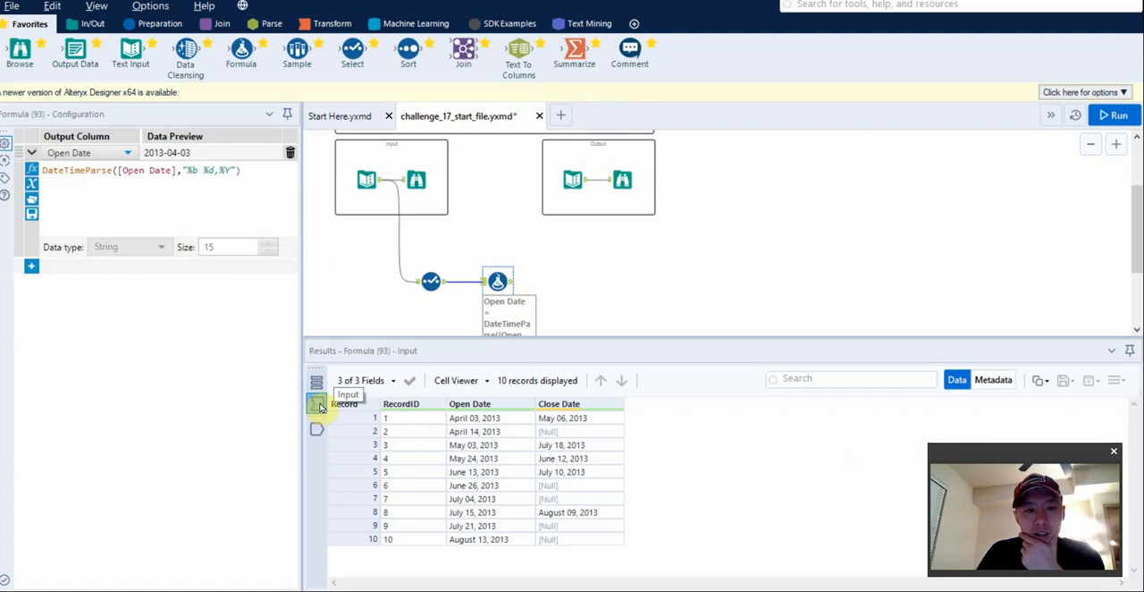
click(317, 429)
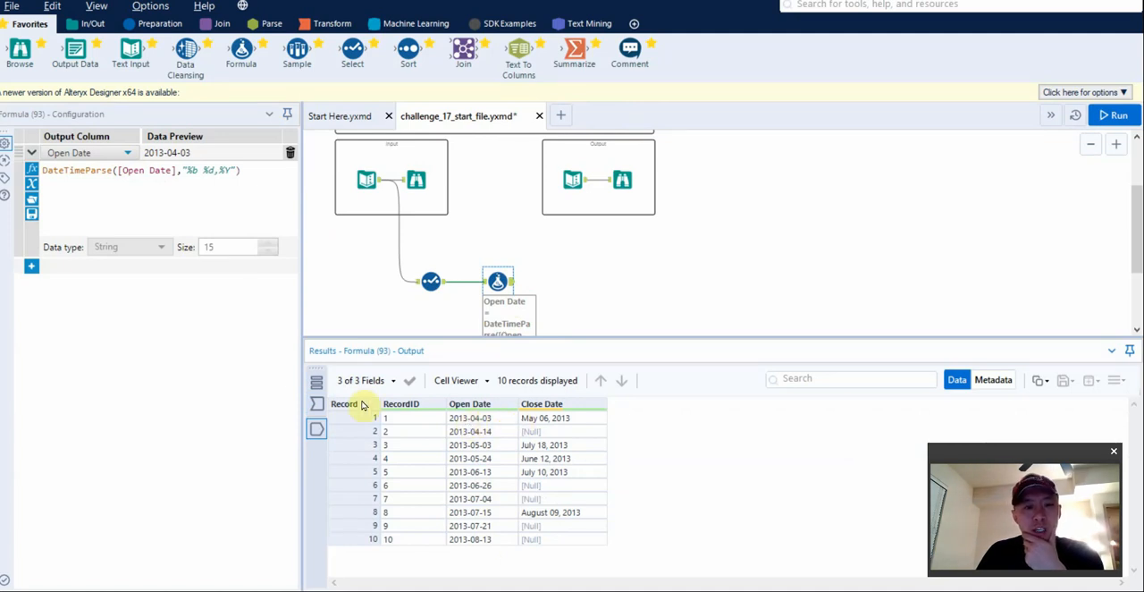
Add a second expression to the Formula tool with the existing Close Date field as its output column.
click(32, 266)
click(76, 267)
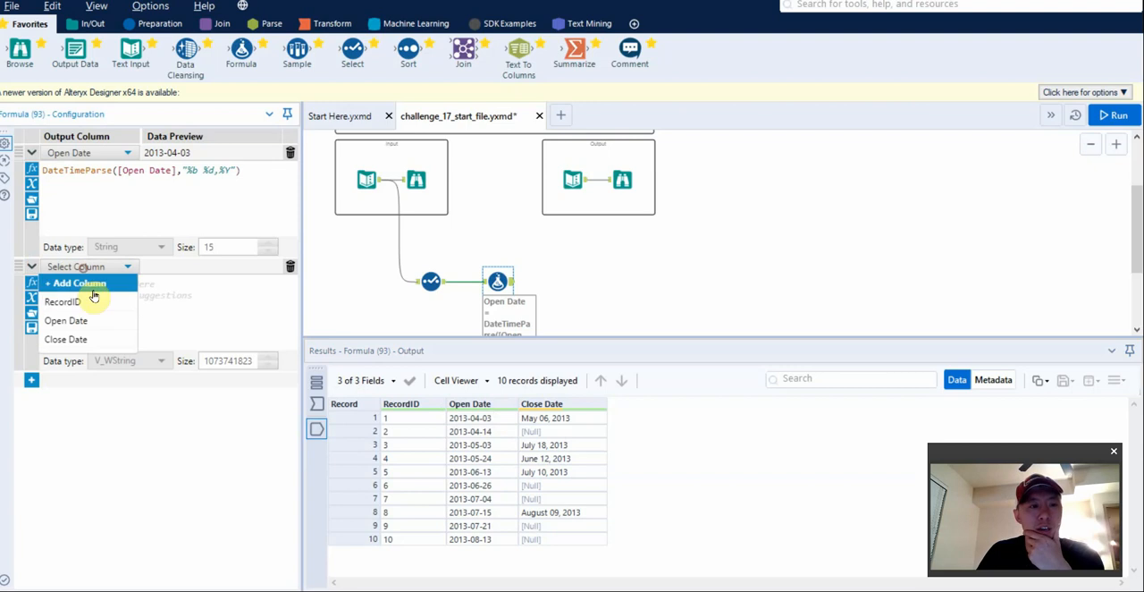
click(102, 282)
text(Close)
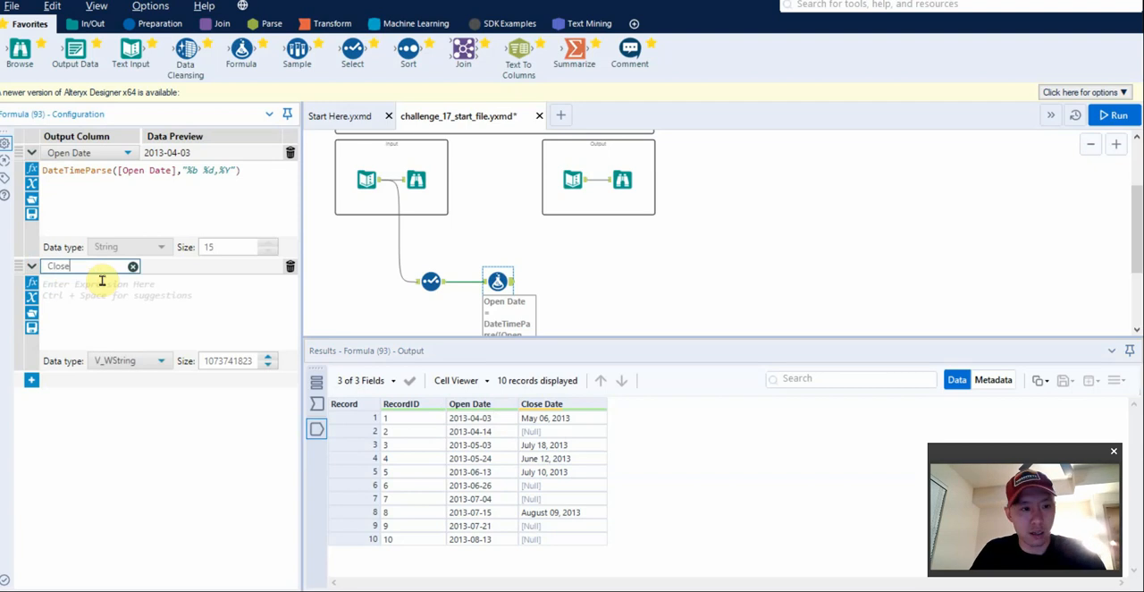
text( Dat)
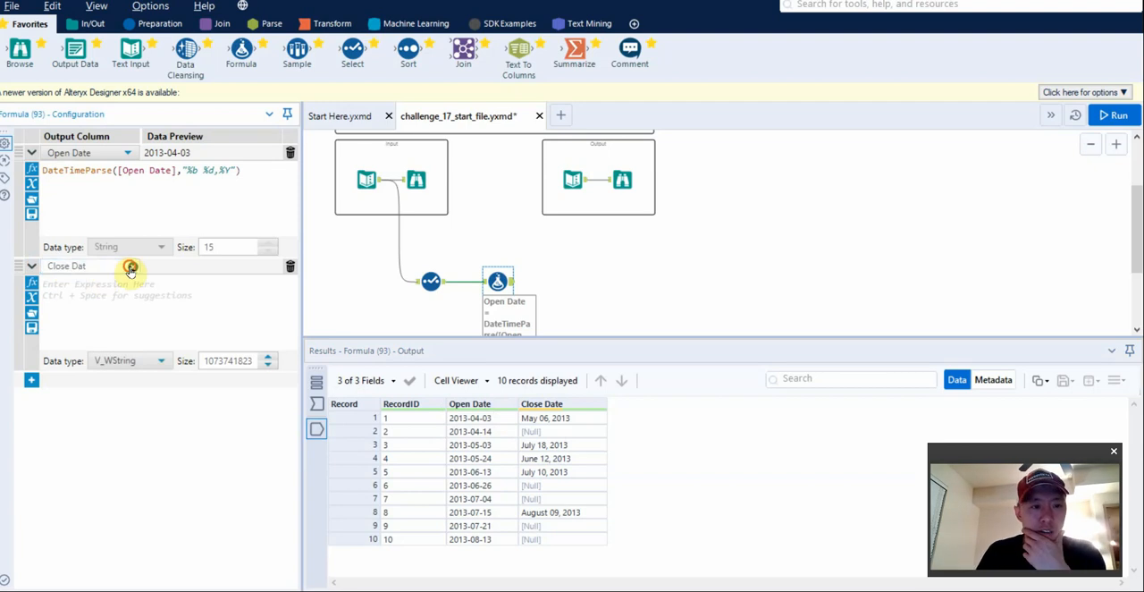
click(131, 267)
click(98, 339)
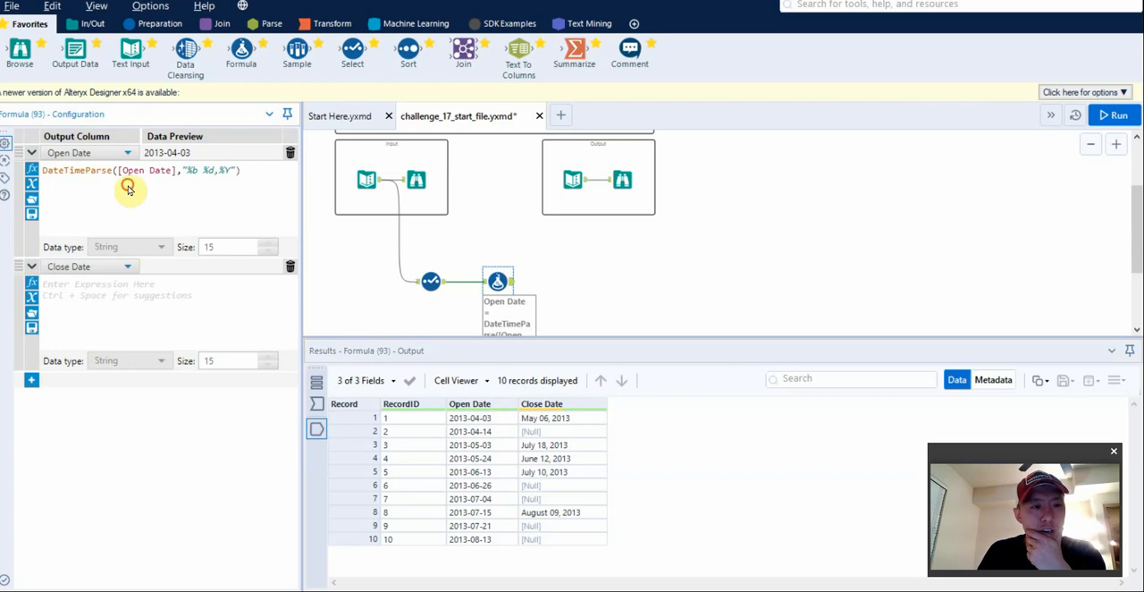
Copy the Open Date expression into Close Date, change it to DateTimeParse([Close Date],"%b %d,%Y"), and run the workflow.
triple_click(140, 172)
key(ctrl+c)
click(153, 299)
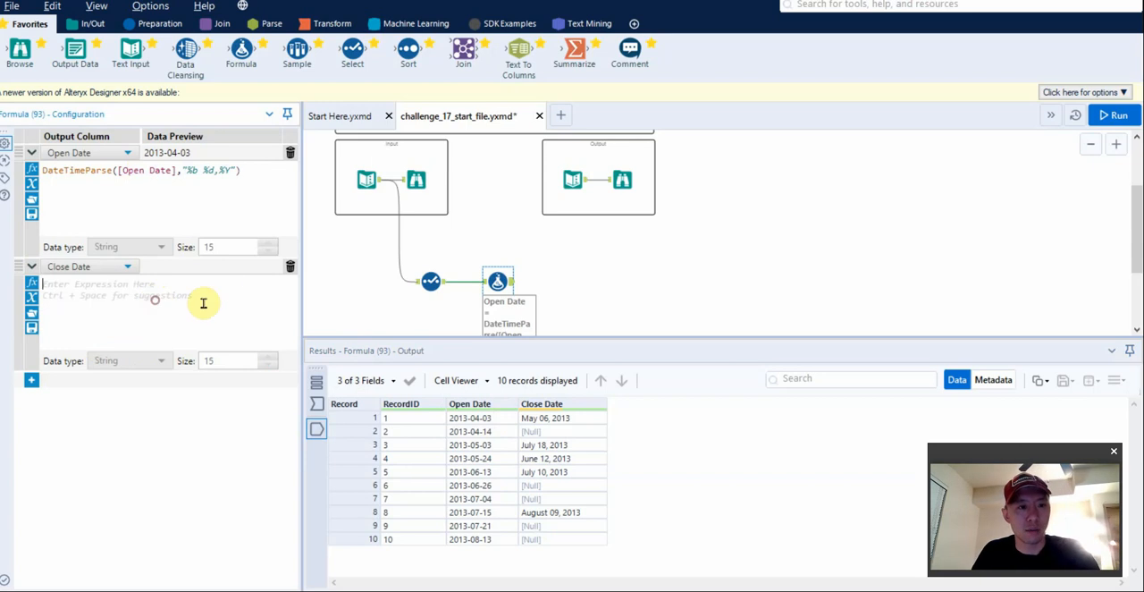
key(ctrl+v)
drag(120, 283, 177, 283)
text([)
key(Return)
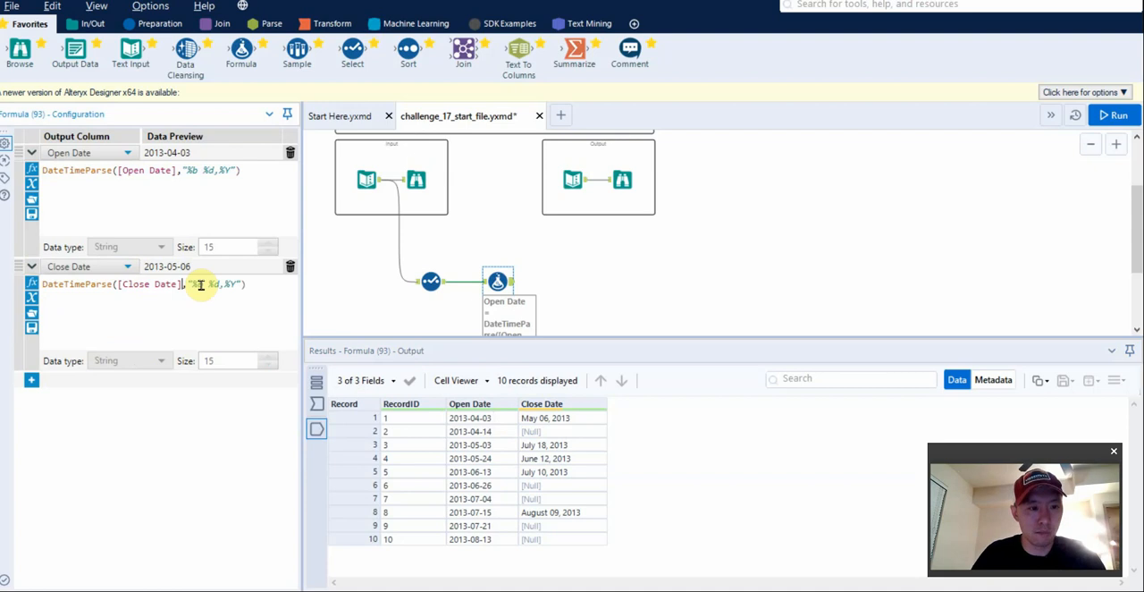
key(ctrl+r)
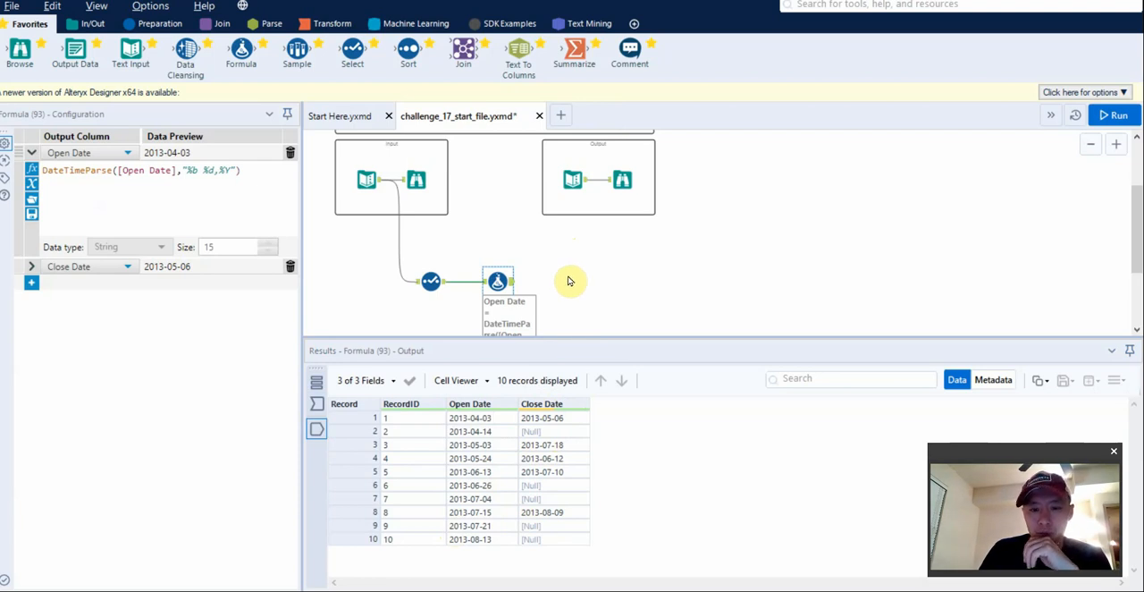
scroll(564, 280, up, 2)
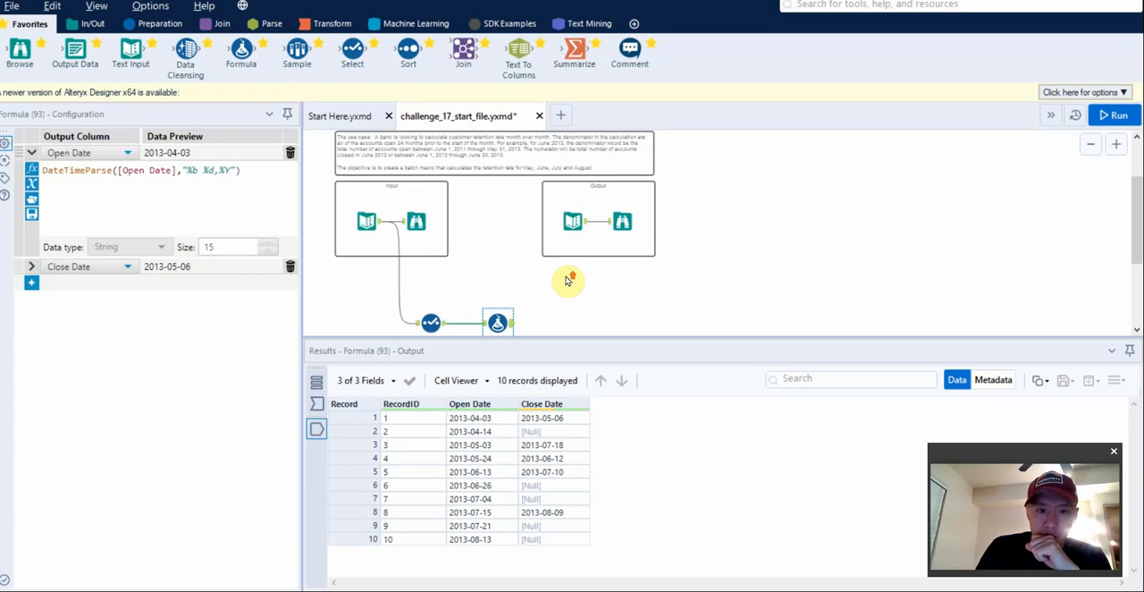
Reread the challenge's use case and objective for the retention rate calculation.
scroll(500, 199, up, 2)
scroll(489, 195, up, 3)
scroll(490, 195, down, 2)
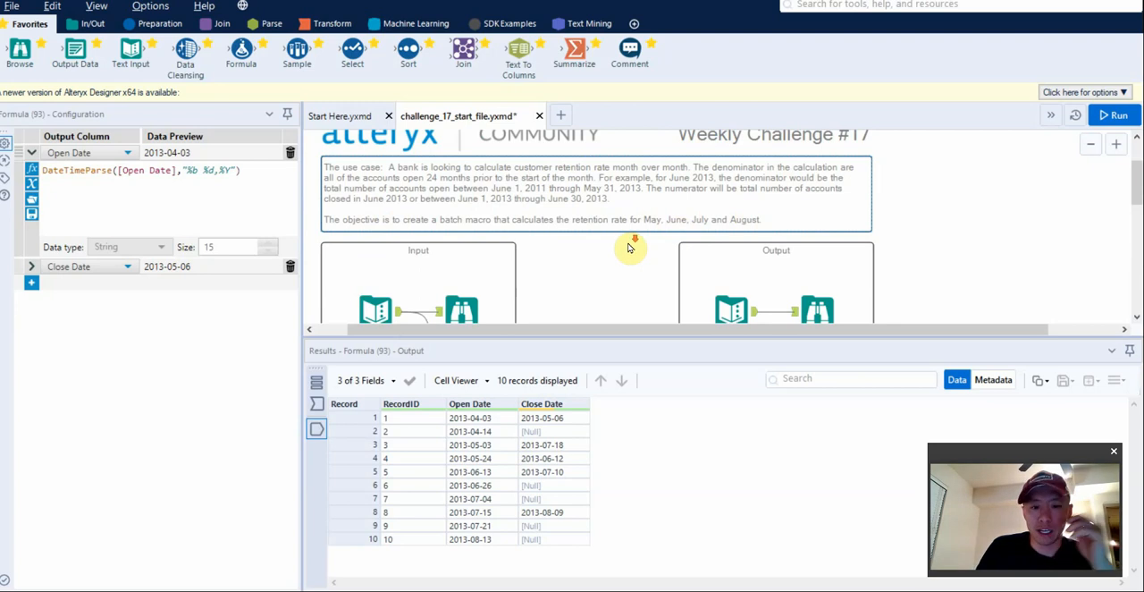
scroll(628, 248, down, 1)
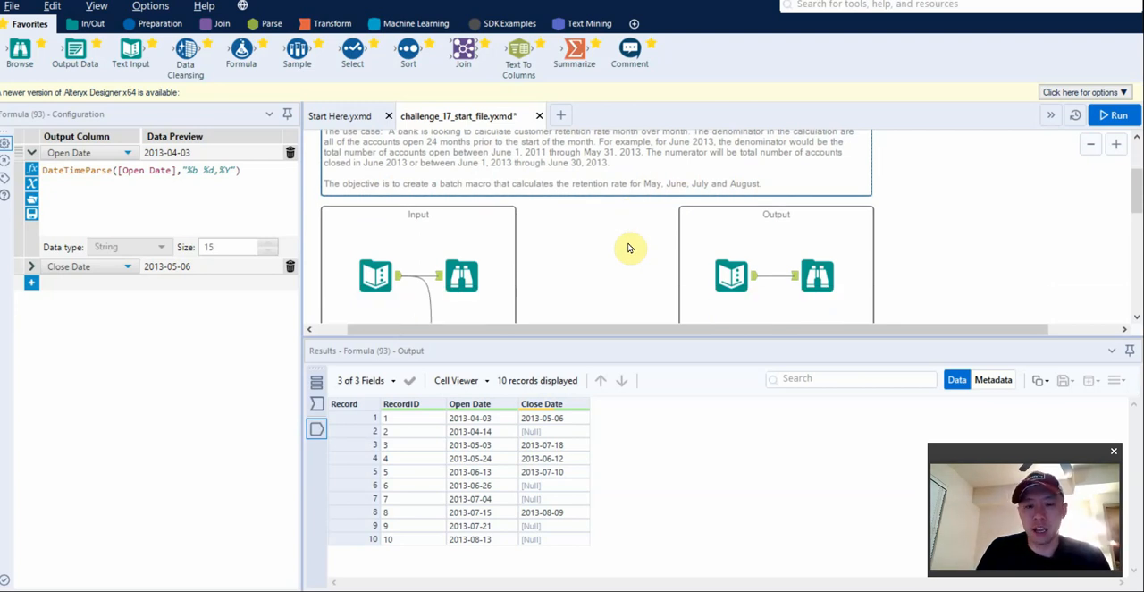
scroll(630, 246, down, 6)
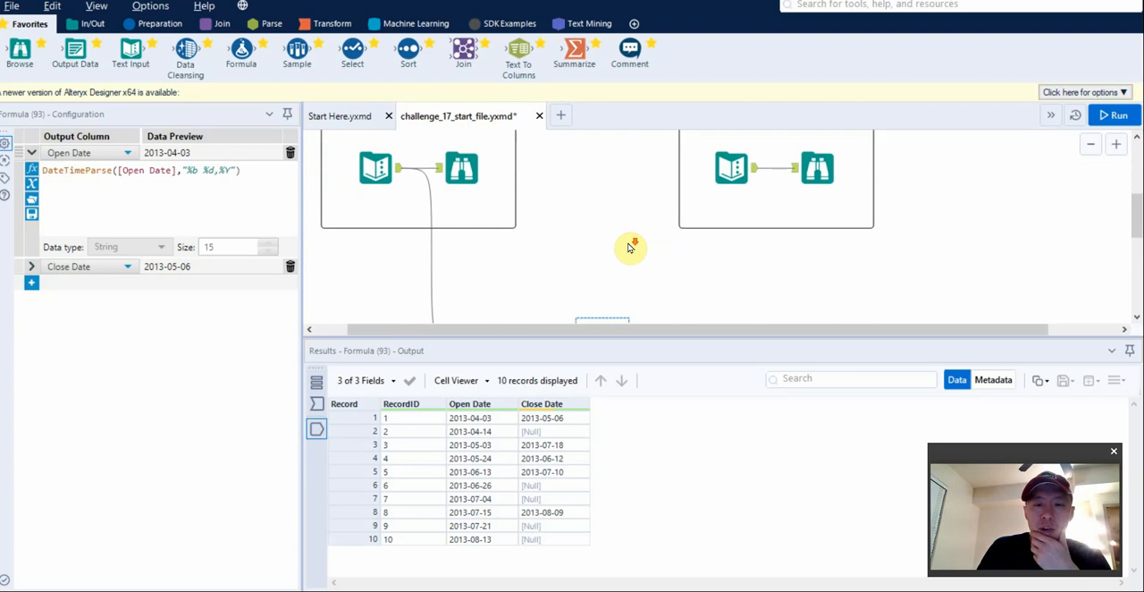
drag(156, 64, 693, 183)
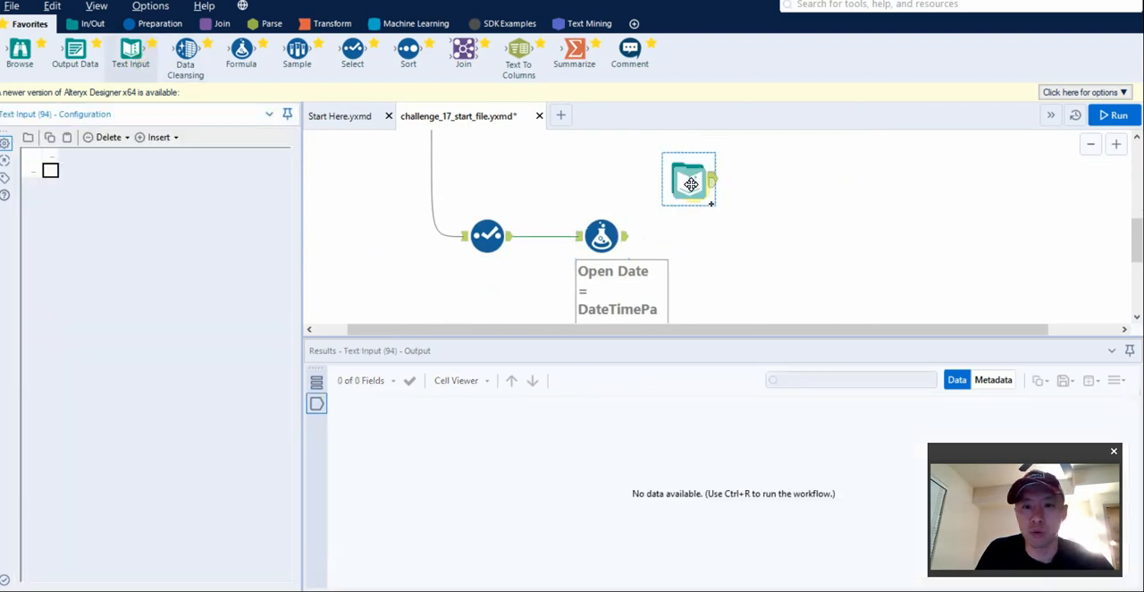
click(51, 171)
text(dsf)
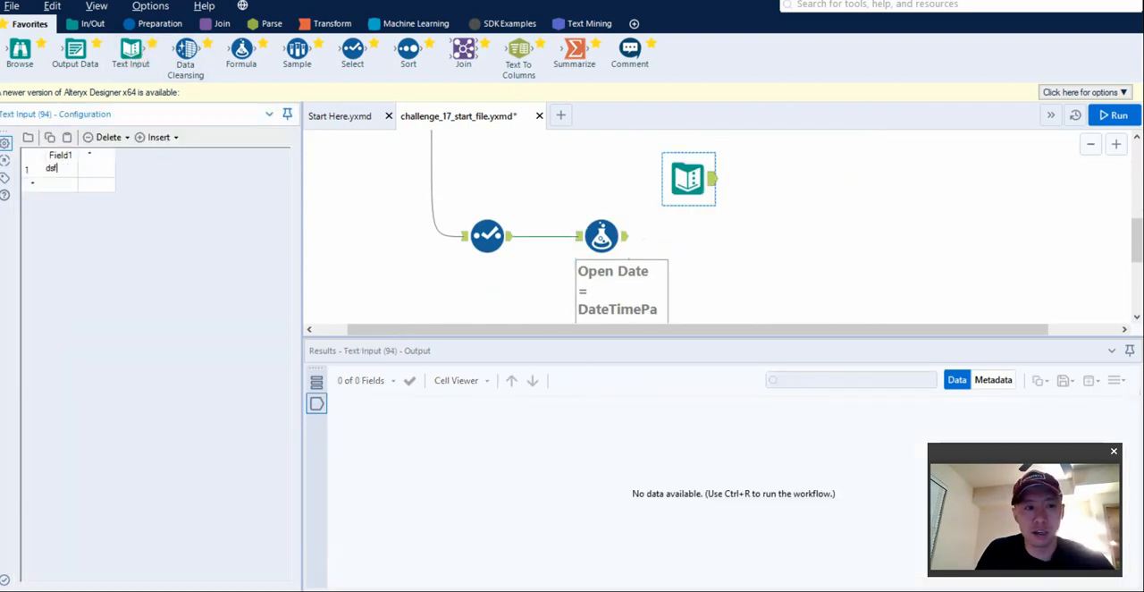
text(sdf)
key(Return)
text(sdfdsf)
key(Return)
text(sdfsdf)
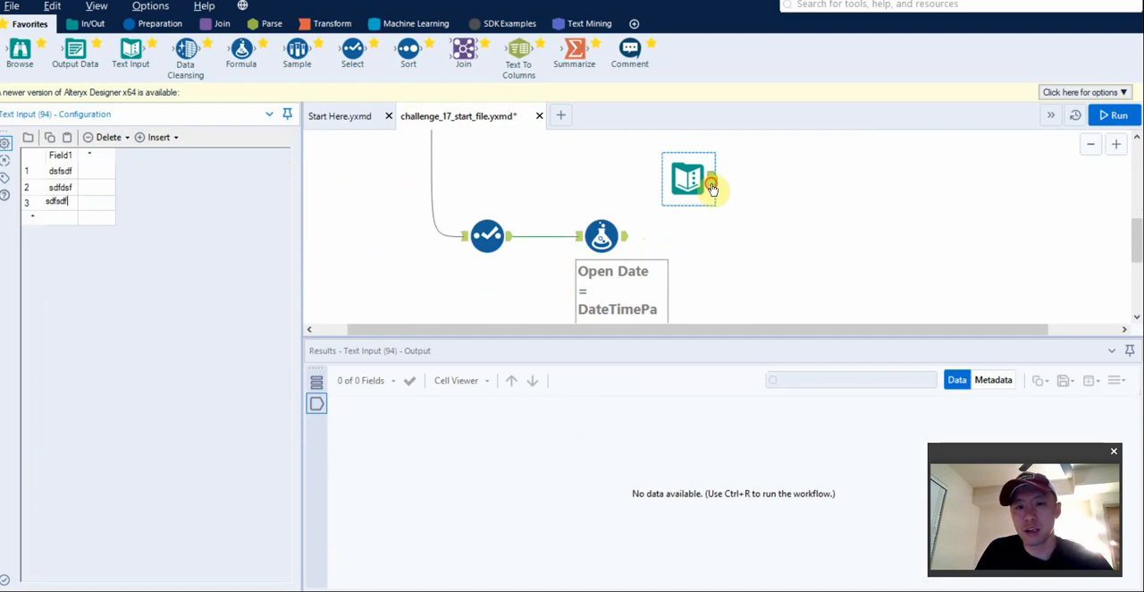
click(690, 178)
click(679, 209)
key(ctrl+r)
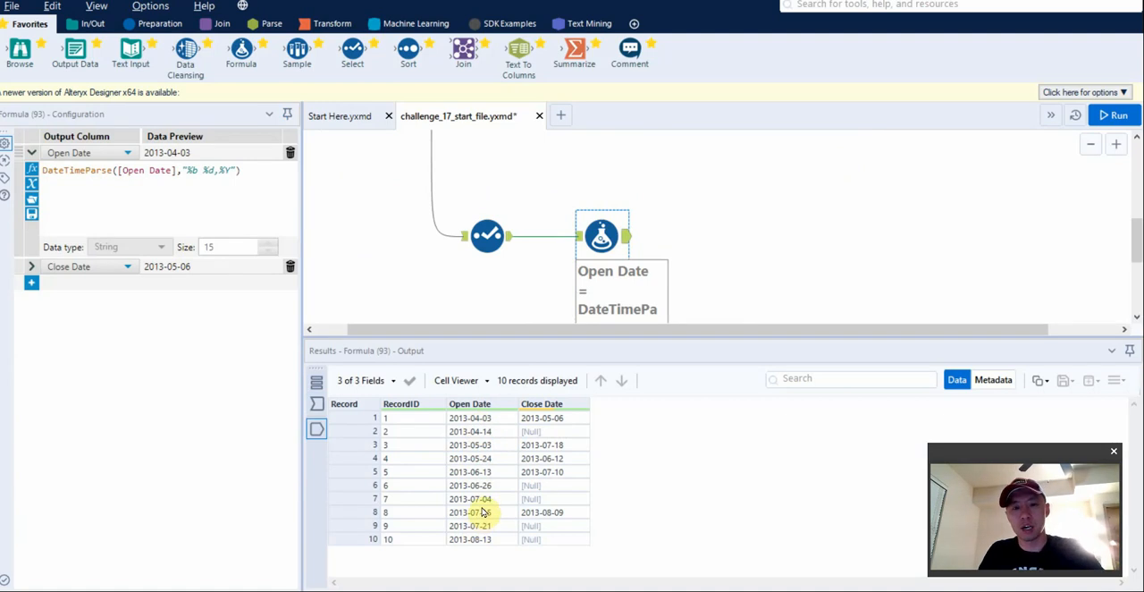
Examine the Start of Month values in the expected output's Text Input tool.
click(469, 417)
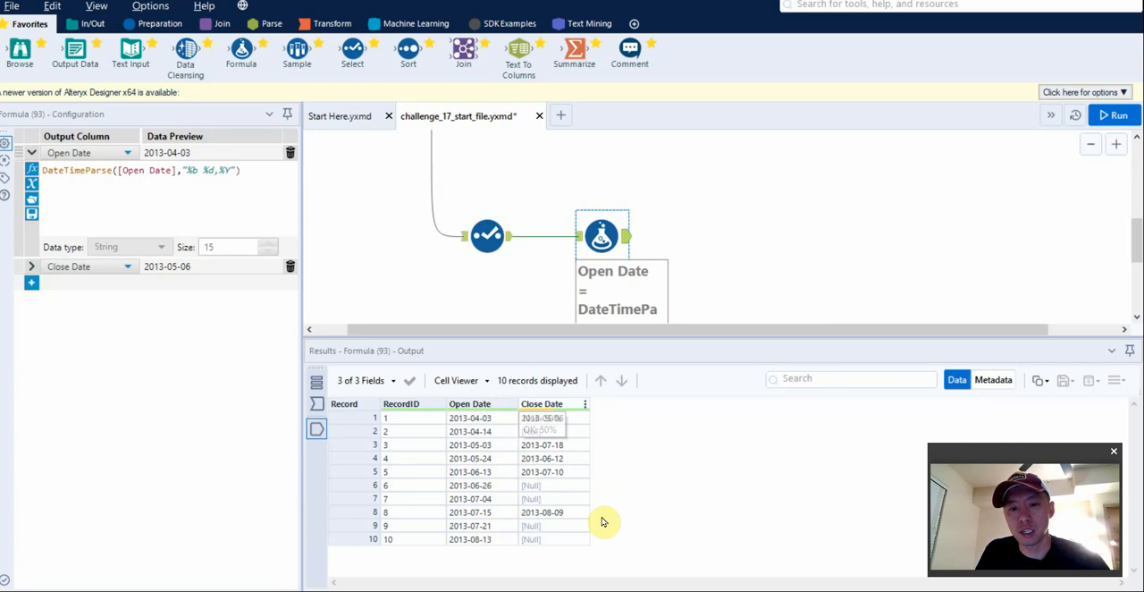
click(32, 284)
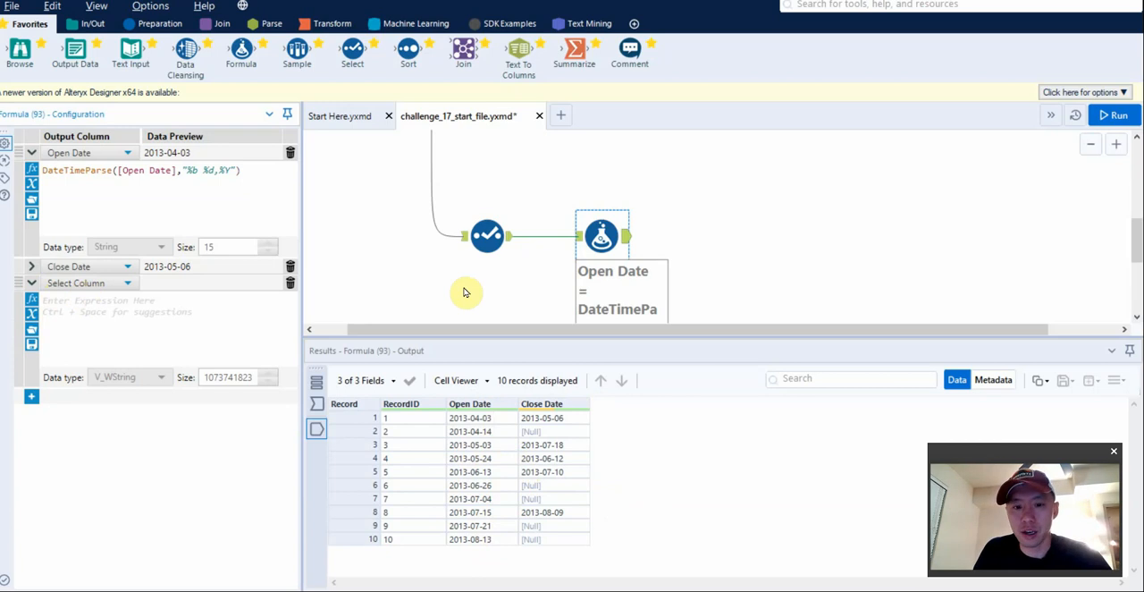
scroll(466, 292, up, 5)
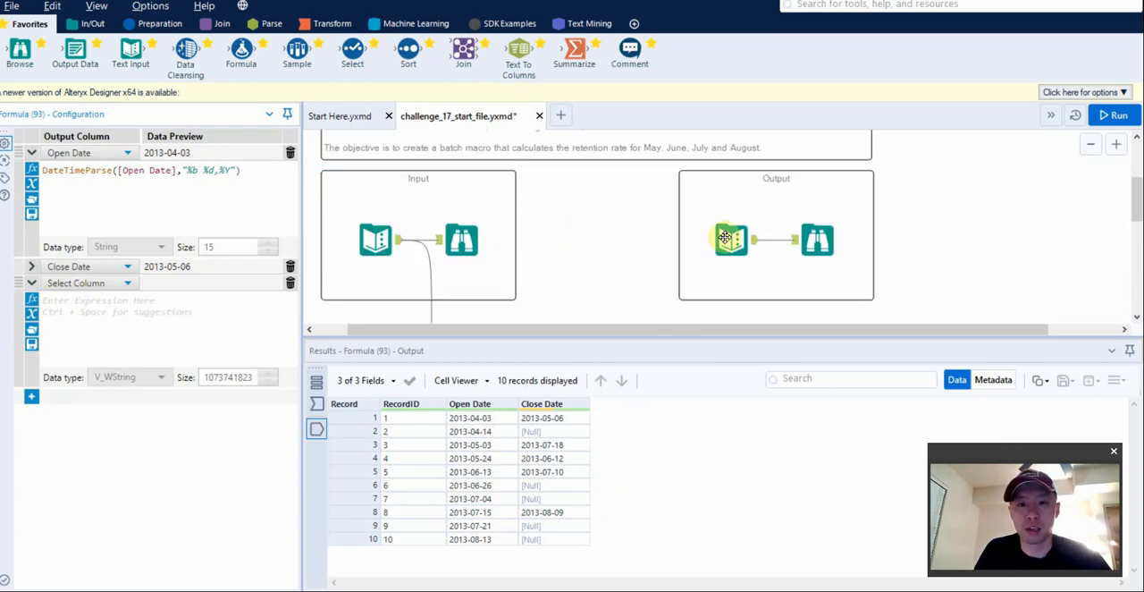
click(731, 240)
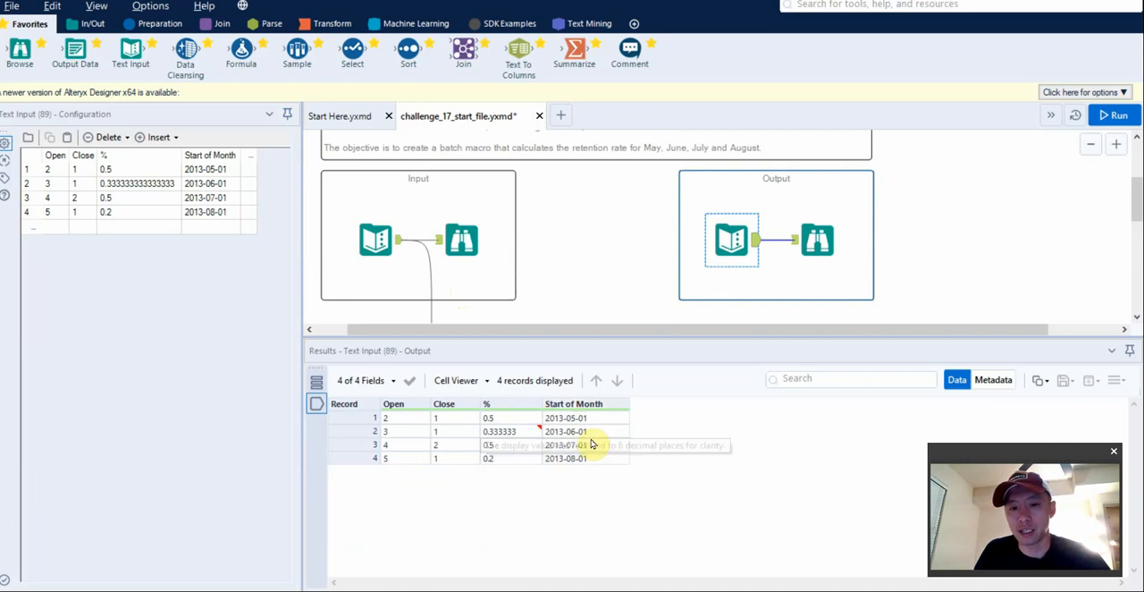
scroll(635, 245, down, 5)
Add a First Month column to the Formula tool and insert the DateTimeTrim function as its expression.
click(605, 237)
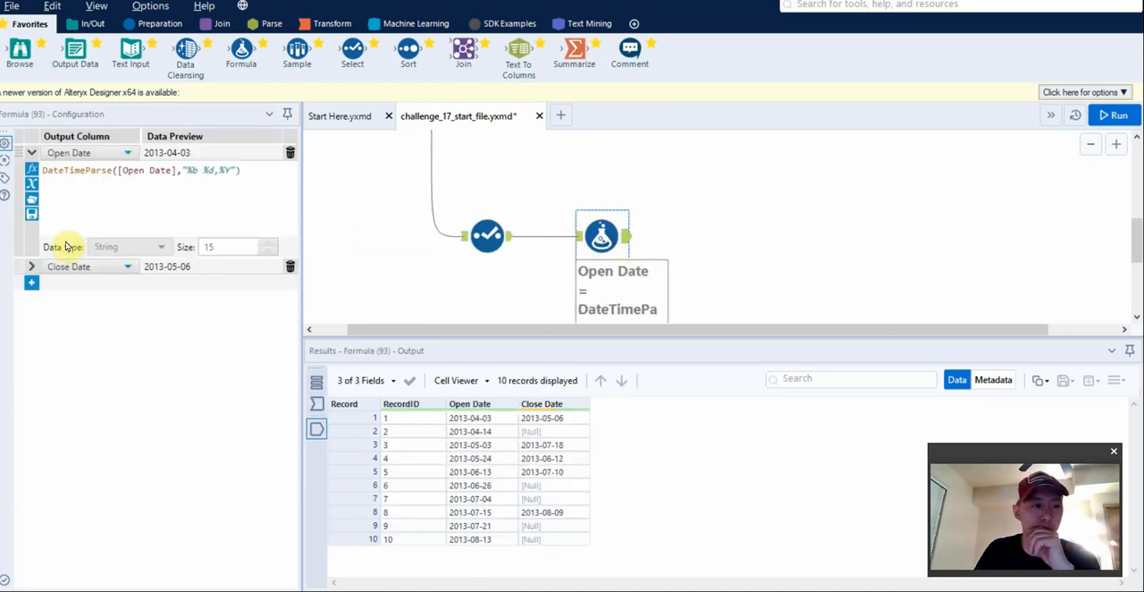
click(32, 283)
click(89, 283)
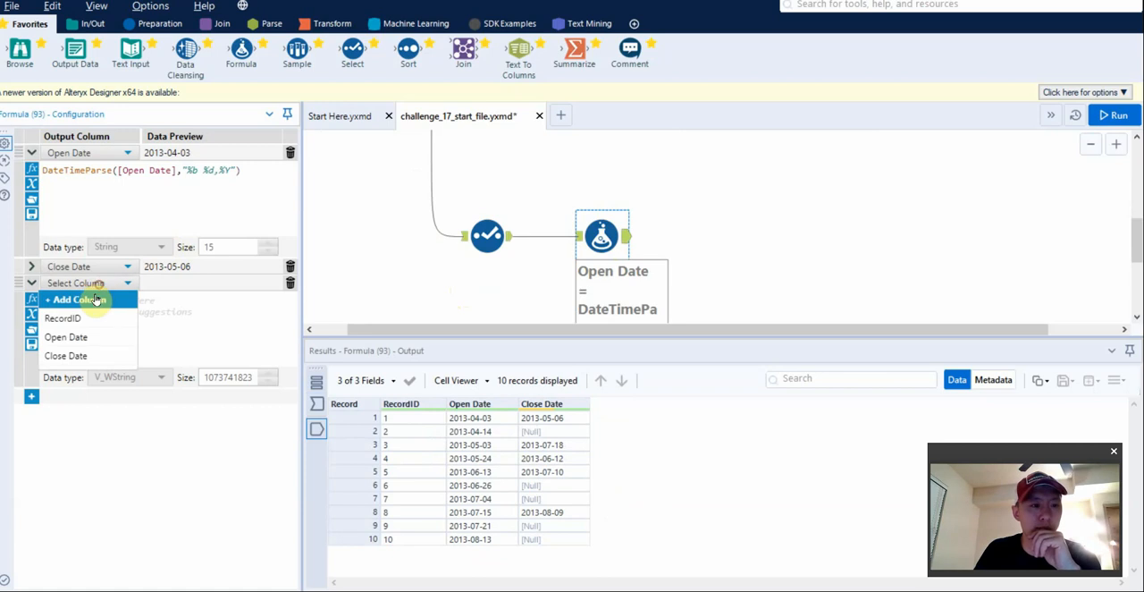
click(94, 297)
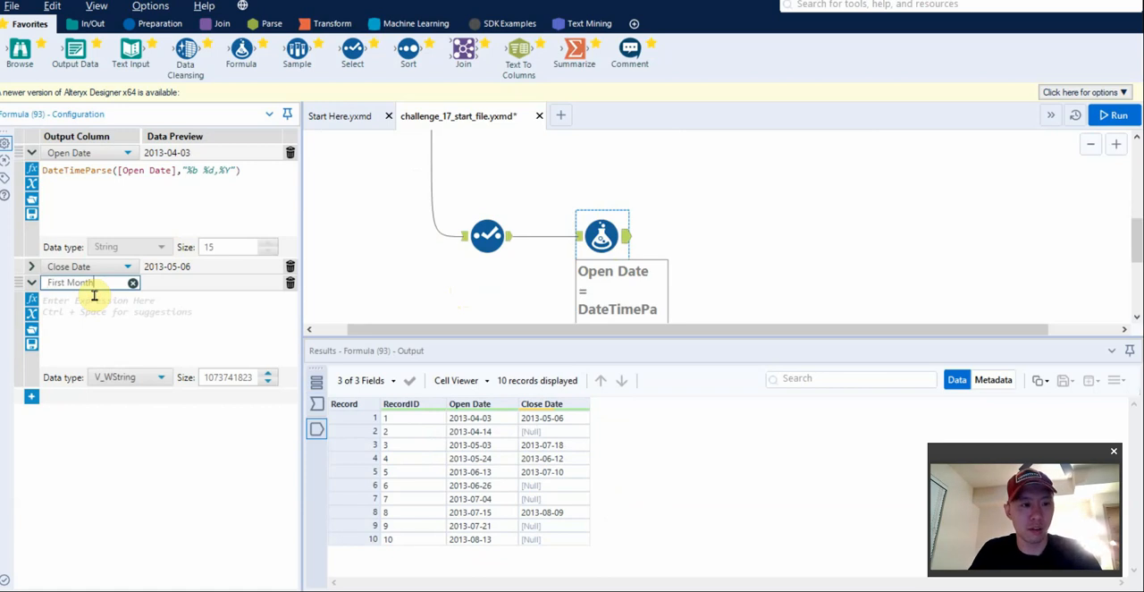
key(Return)
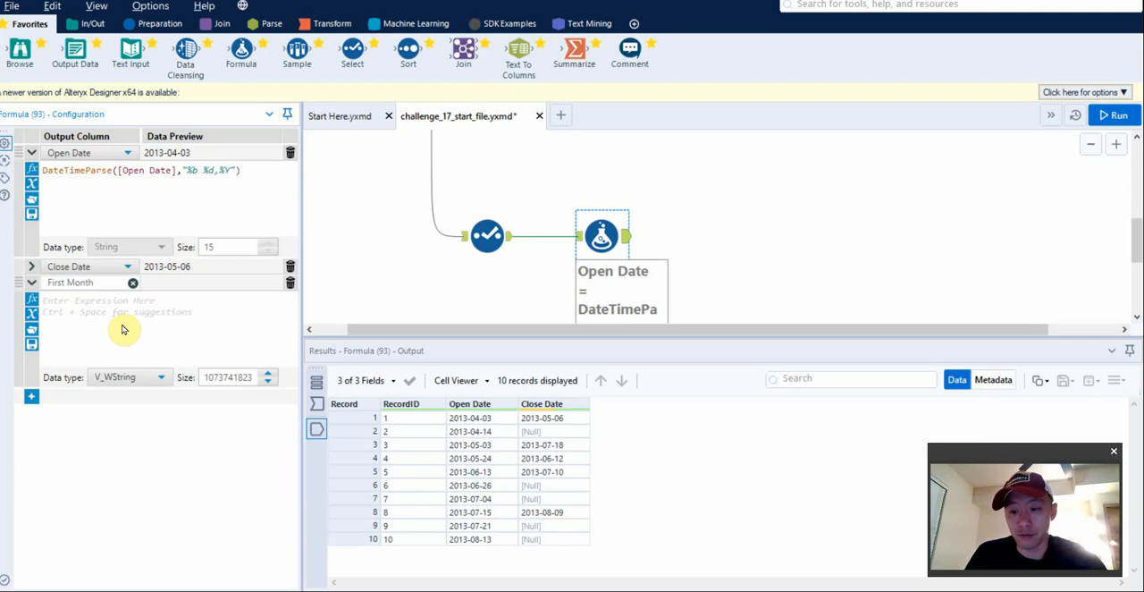
click(123, 329)
text(trim)
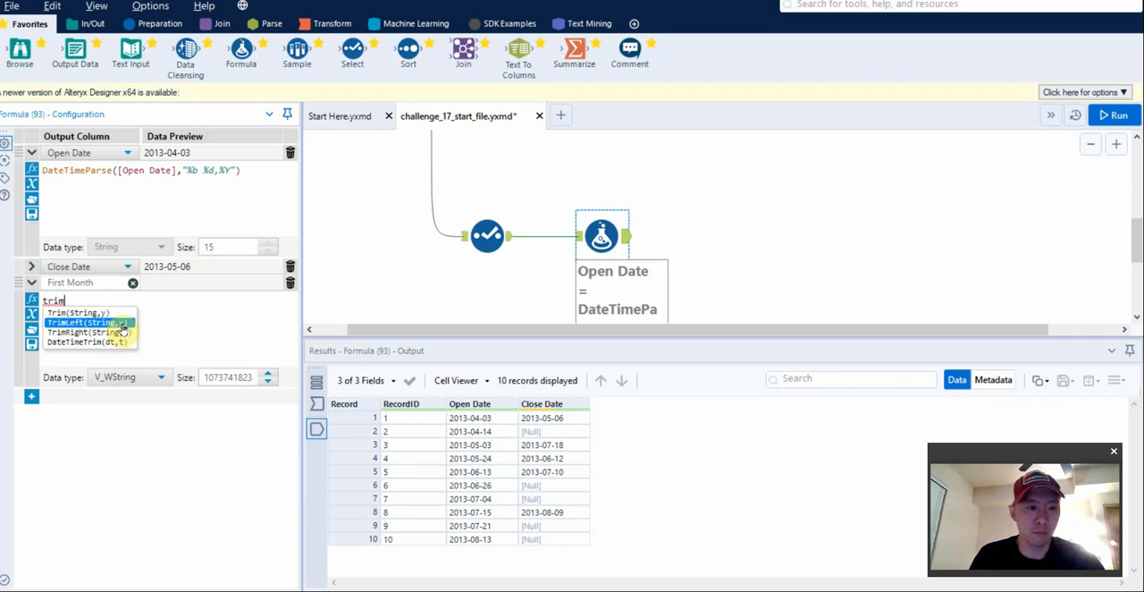
click(98, 342)
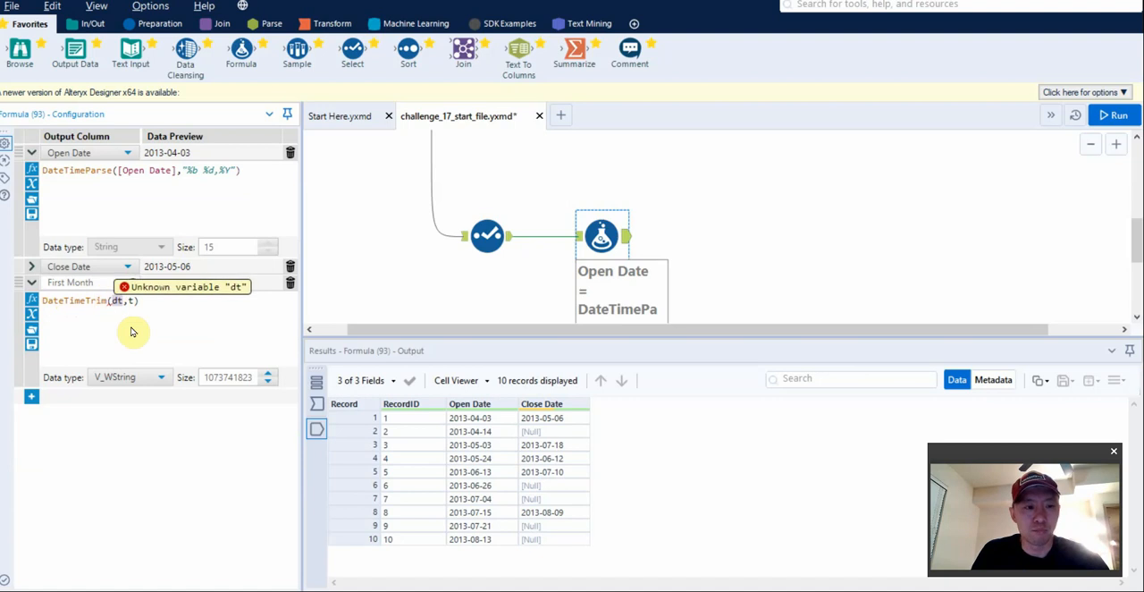
Switch to the Alteryx DateTime Functions documentation in the browser and look up the DateTimeTrim trim type options.
click(440, 588)
click(500, 409)
key(ctrl+f)
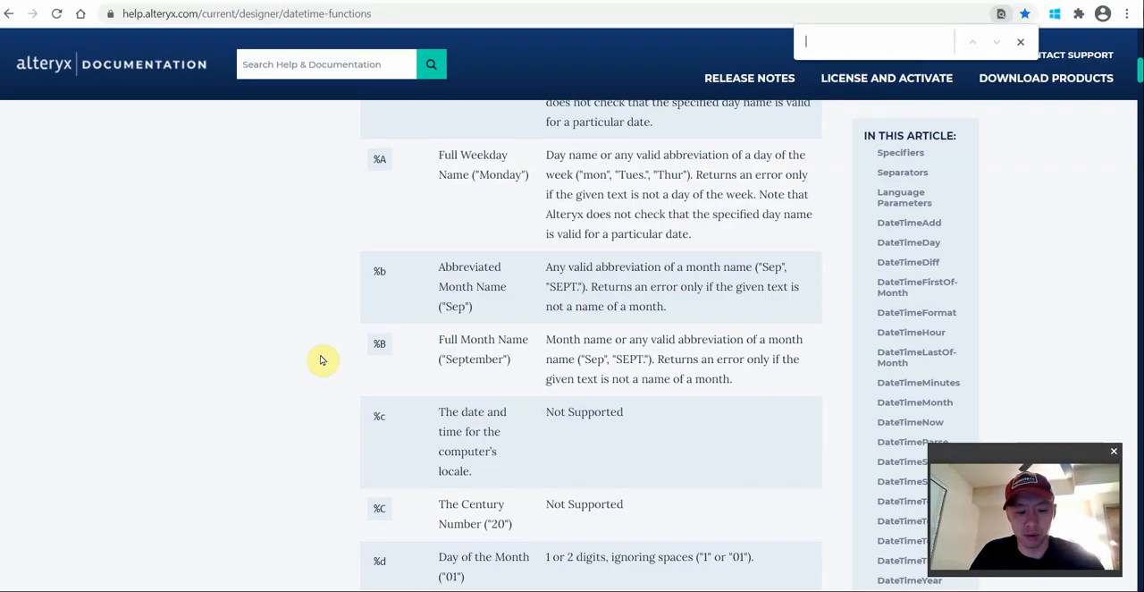
text(trim)
key(Escape)
scroll(324, 360, down, 4)
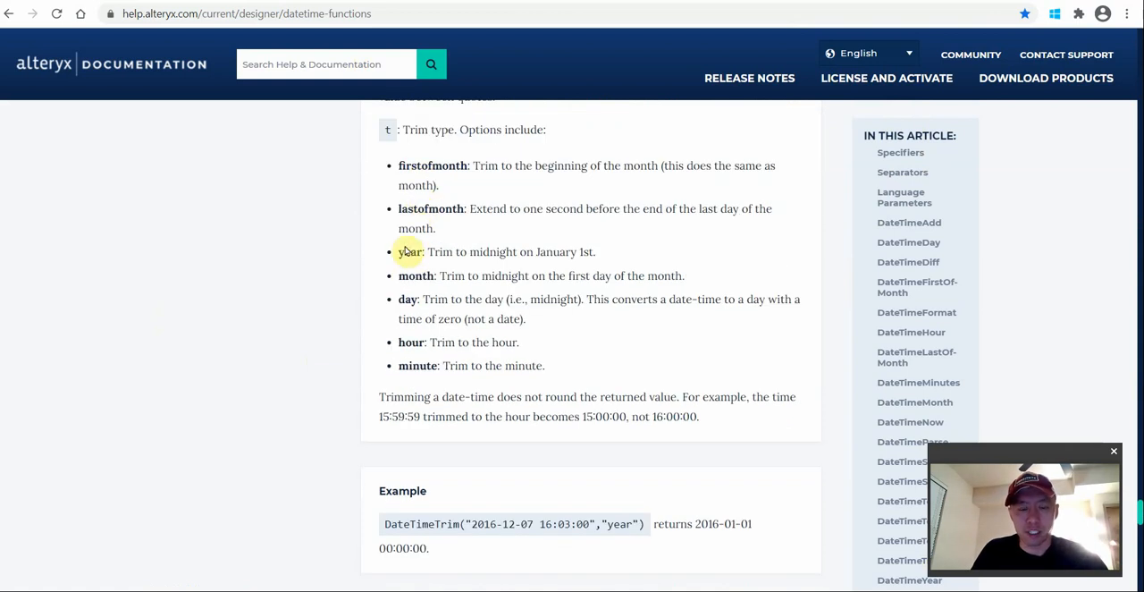
scroll(409, 254, up, 1)
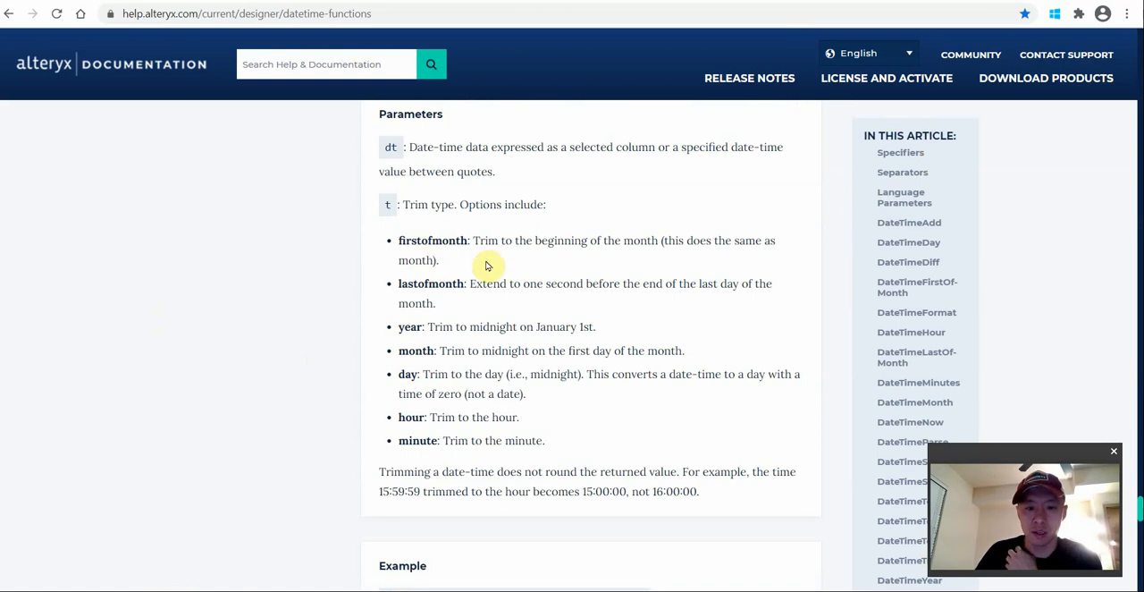
Switch back to Alteryx Designer and complete the First Month expression as DateTimeTrim([Open Date],"firstofmonth").
mouse_move(462, 586)
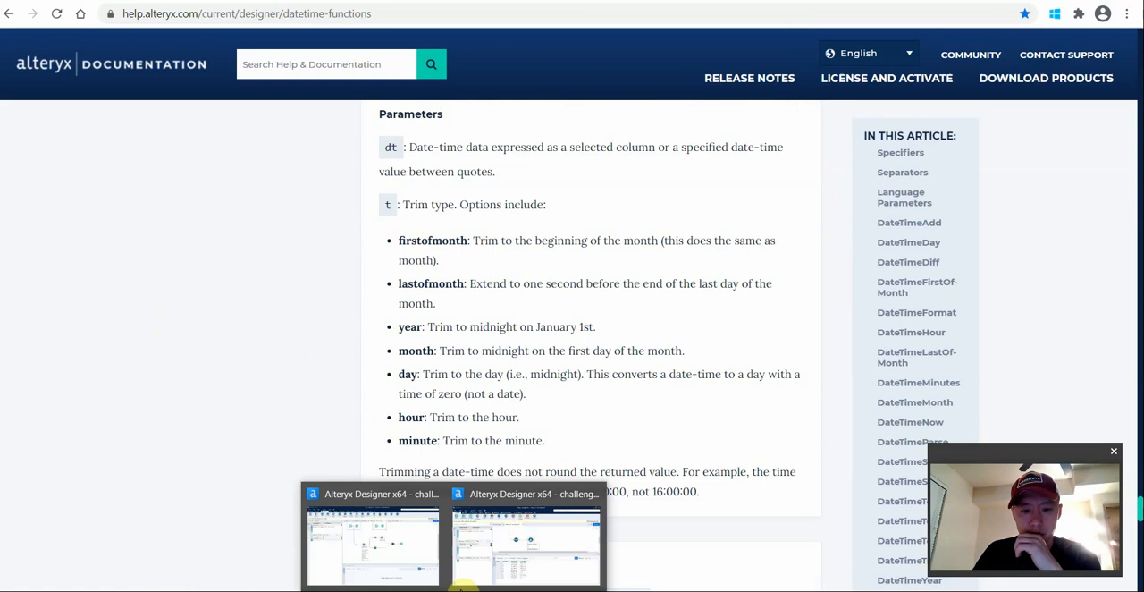
click(496, 546)
drag(115, 300, 238, 300)
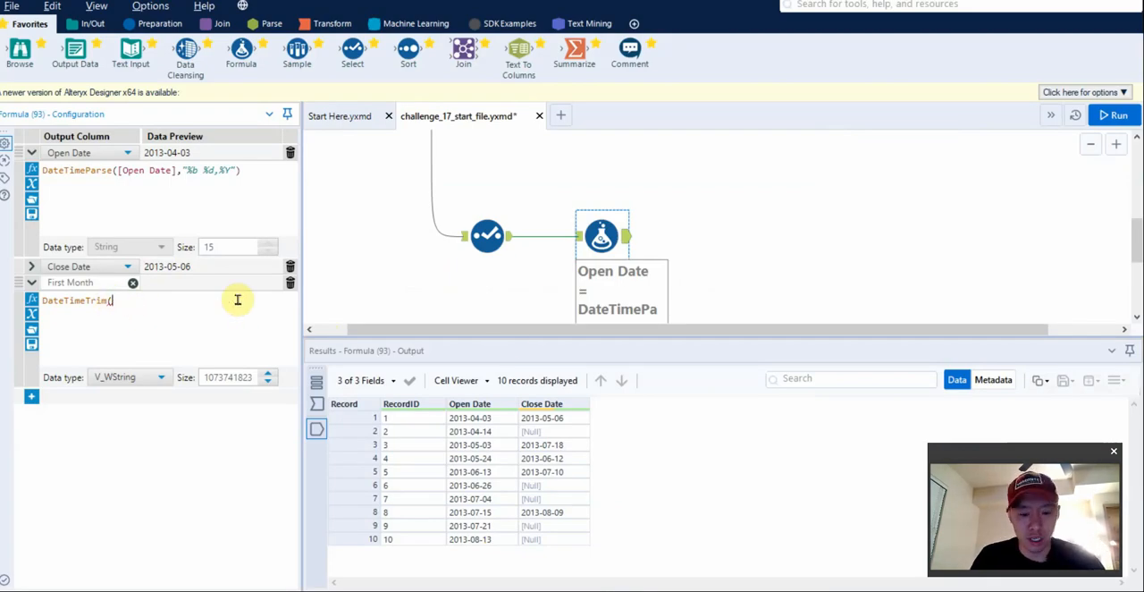
text([Open Date],"firstofmon)
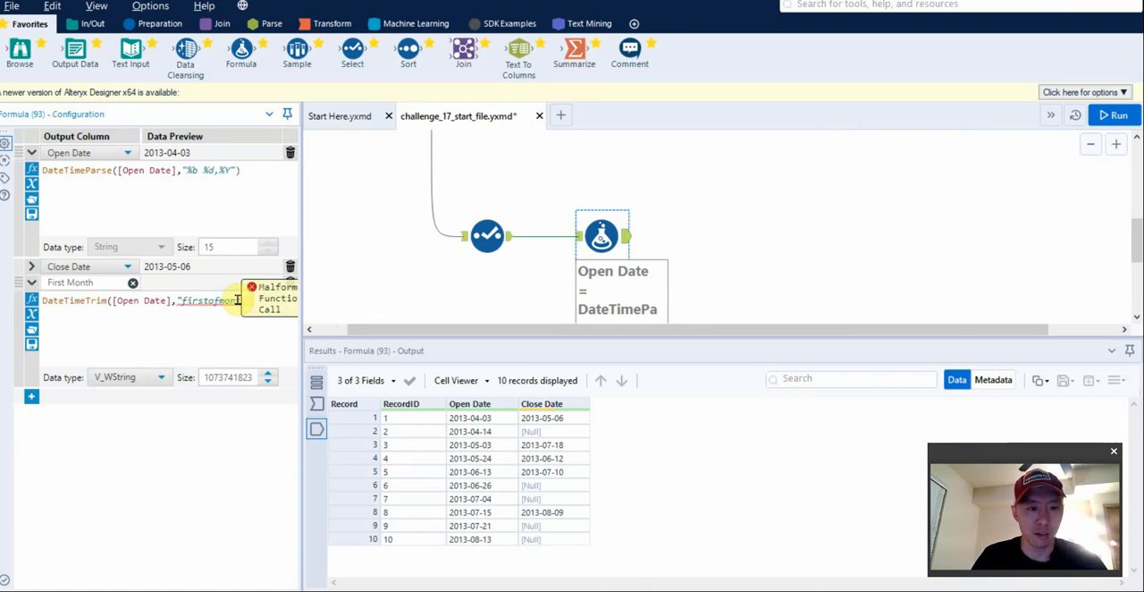
text())
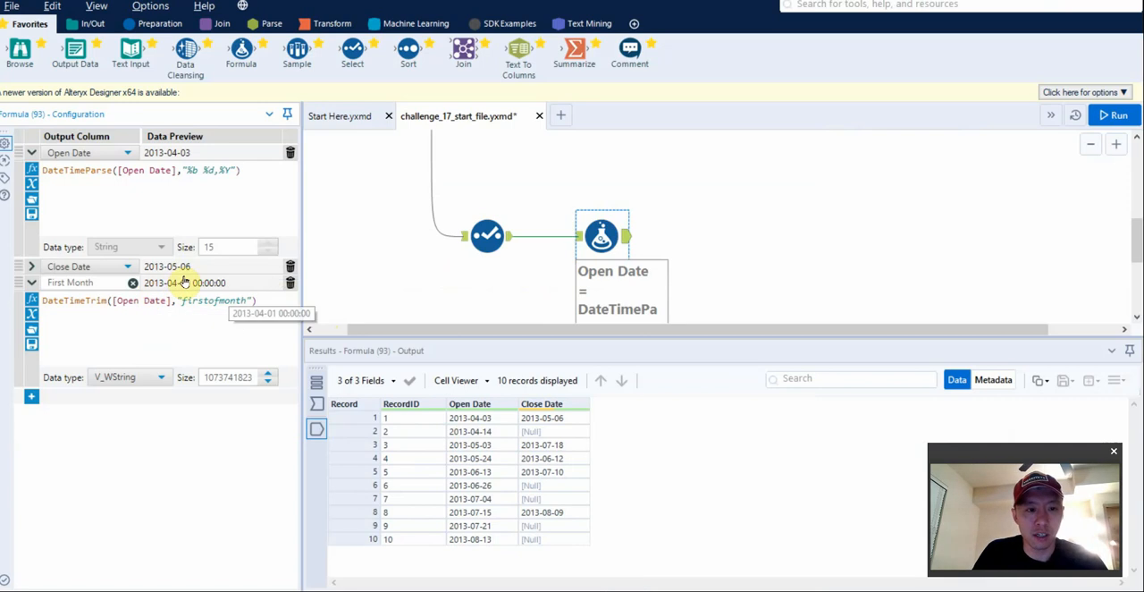
Set the First Month column's data type to Date, run the workflow, and view the Formula tool's output.
click(153, 376)
scroll(143, 462, down, 3)
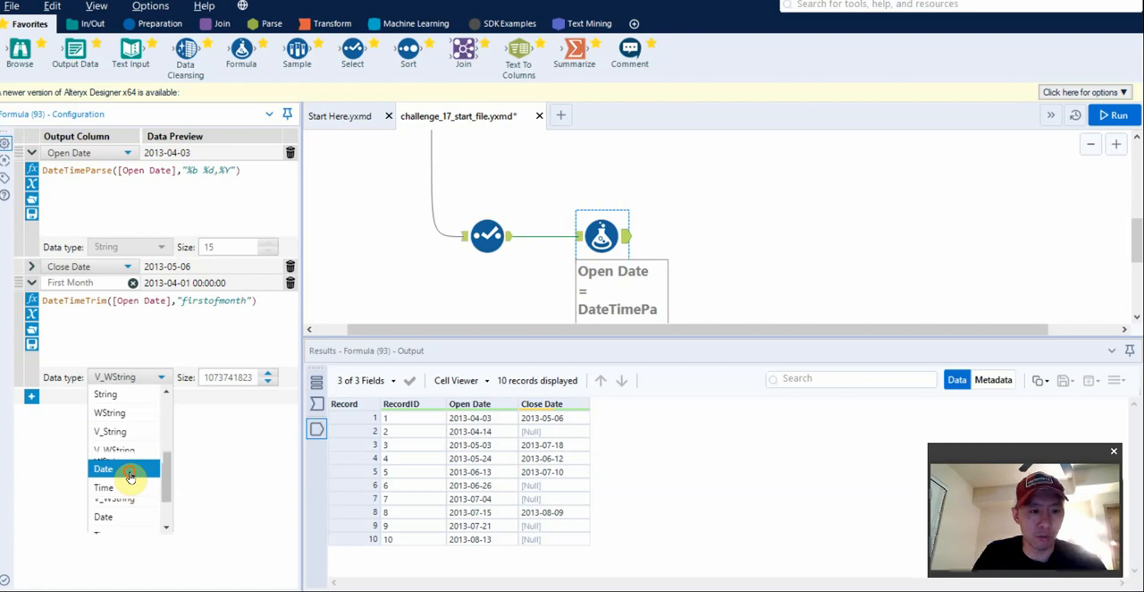
click(132, 470)
click(200, 306)
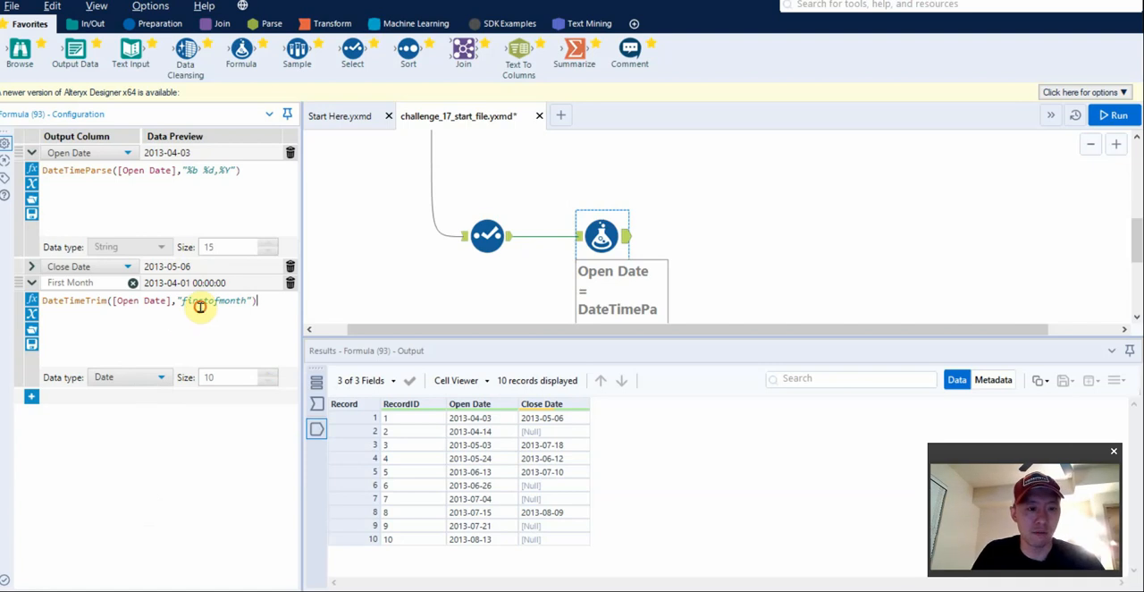
key(ctrl+r)
click(601, 266)
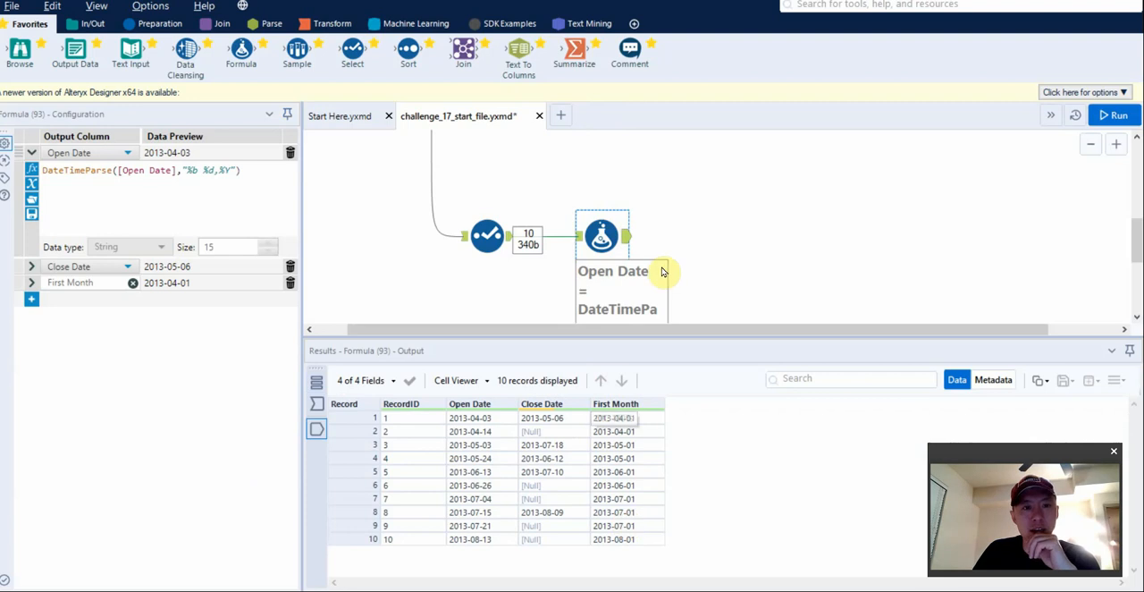
Connect a Summarize tool after the Formula tool, group by First Month, and run the workflow.
drag(607, 237, 637, 236)
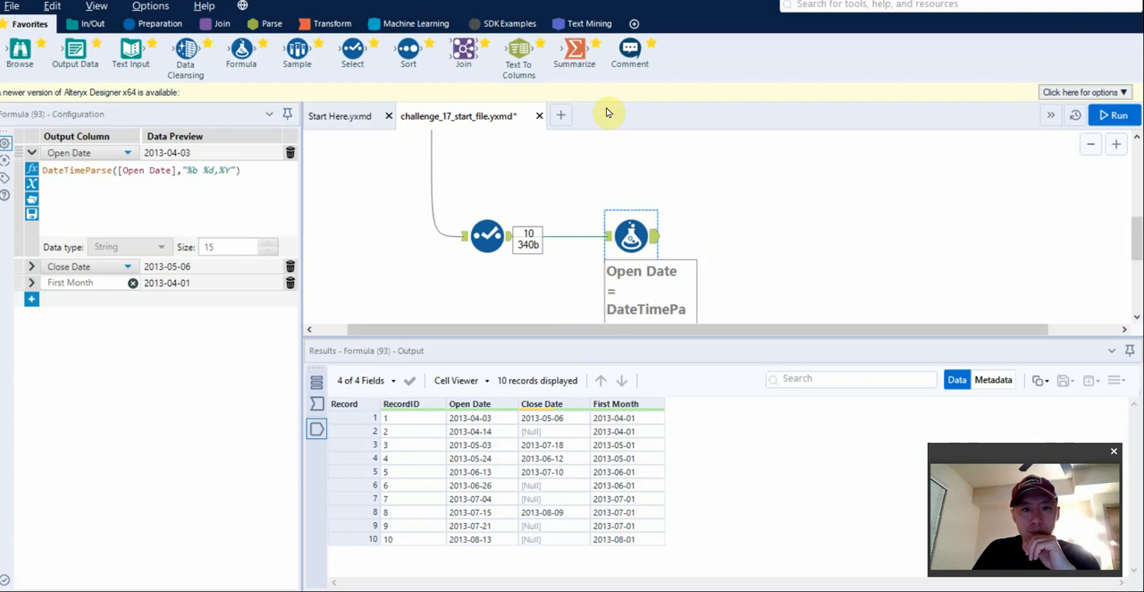
drag(574, 52, 746, 236)
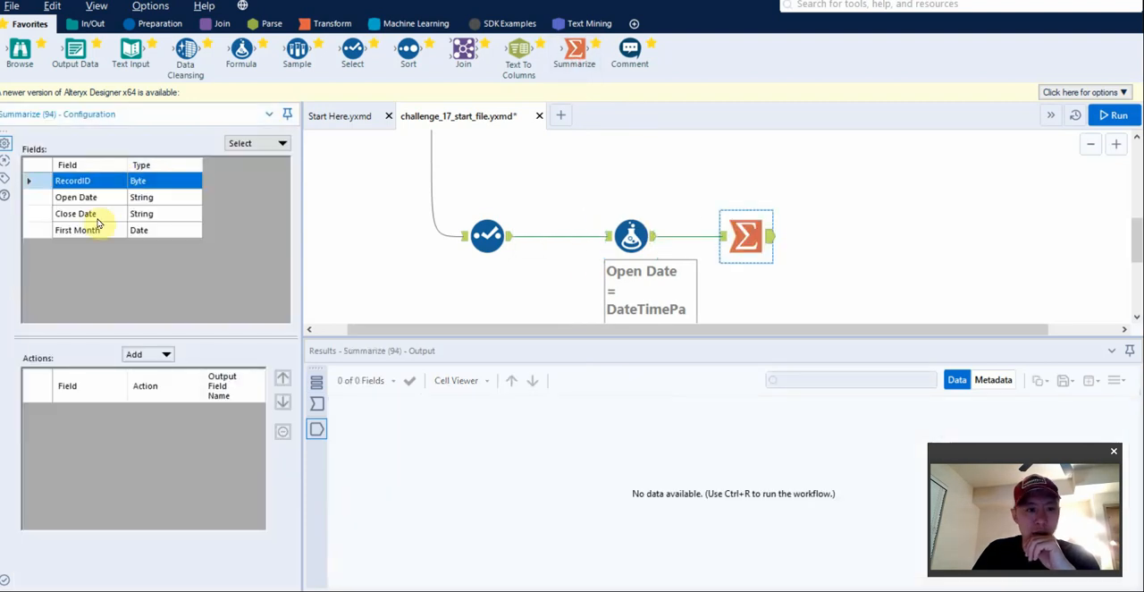
click(53, 230)
click(148, 354)
click(192, 319)
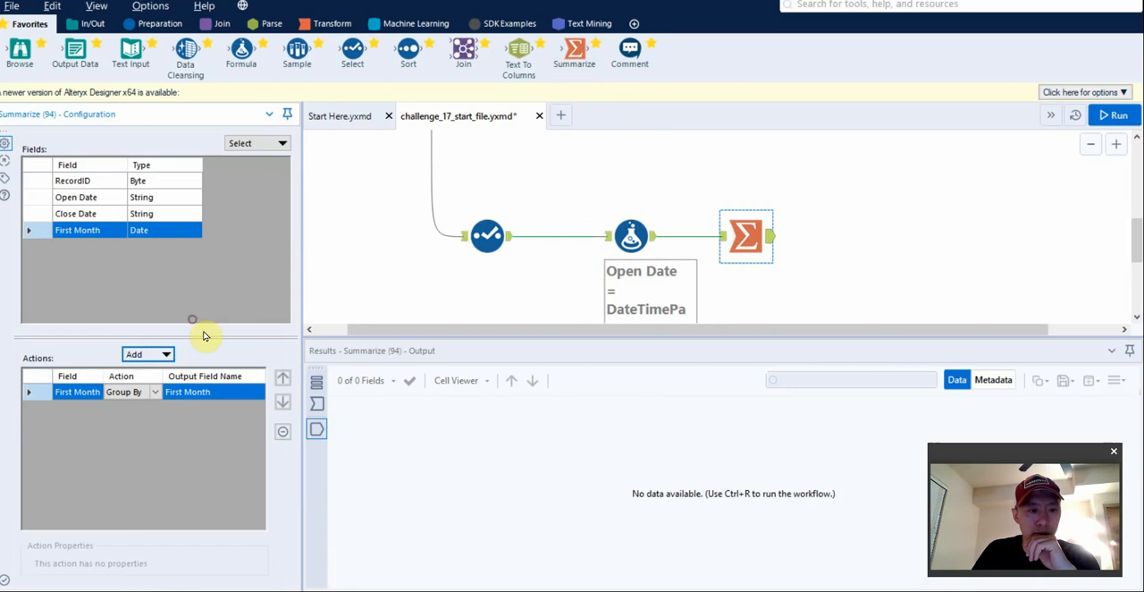
key(ctrl+r)
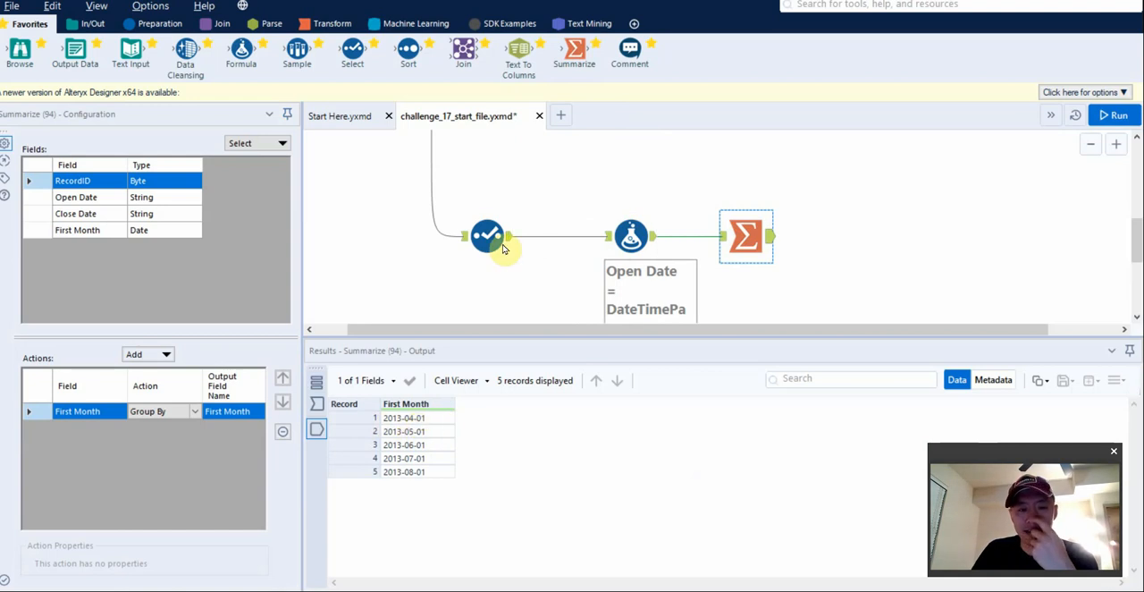
Recheck the challenge's required months and connect a Sort tool after the Summarize tool, sorting First Month ascending.
scroll(509, 234, up, 3)
scroll(523, 259, up, 3)
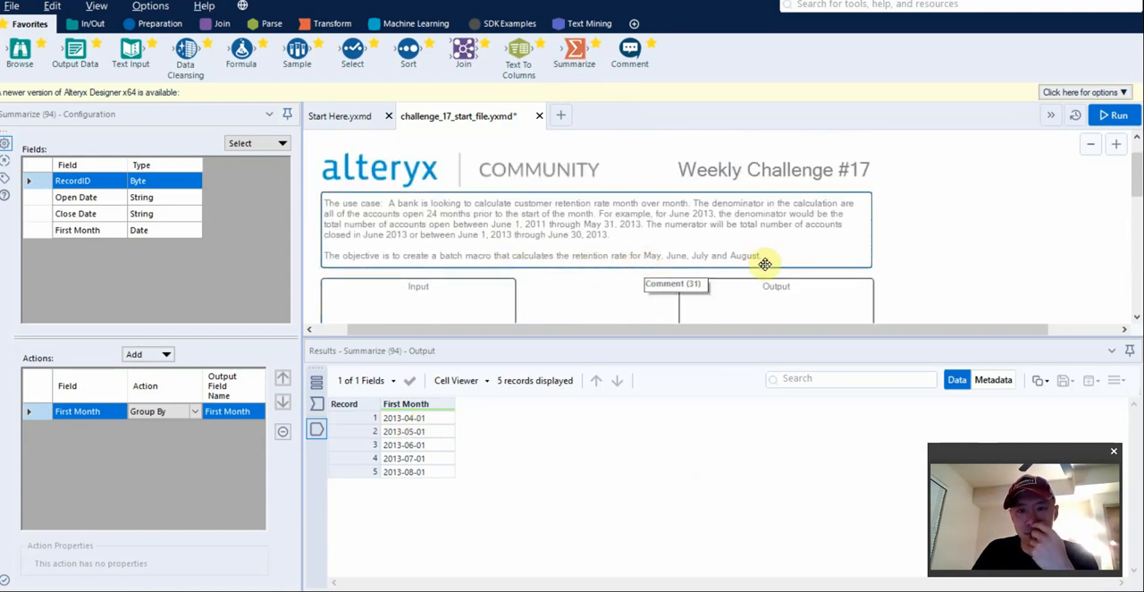
scroll(670, 282, down, 5)
scroll(589, 305, down, 4)
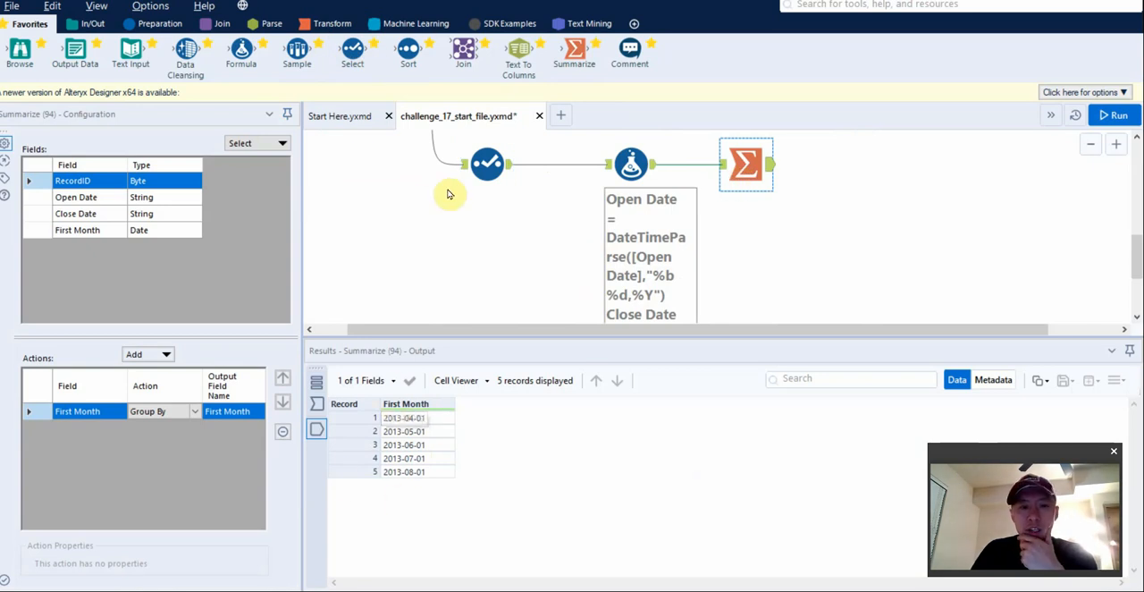
scroll(431, 168, up, 2)
mouse_move(301, 53)
mouse_down()
mouse_move(835, 279)
mouse_move(308, 53)
mouse_up()
drag(759, 237, 831, 235)
click(94, 186)
click(89, 200)
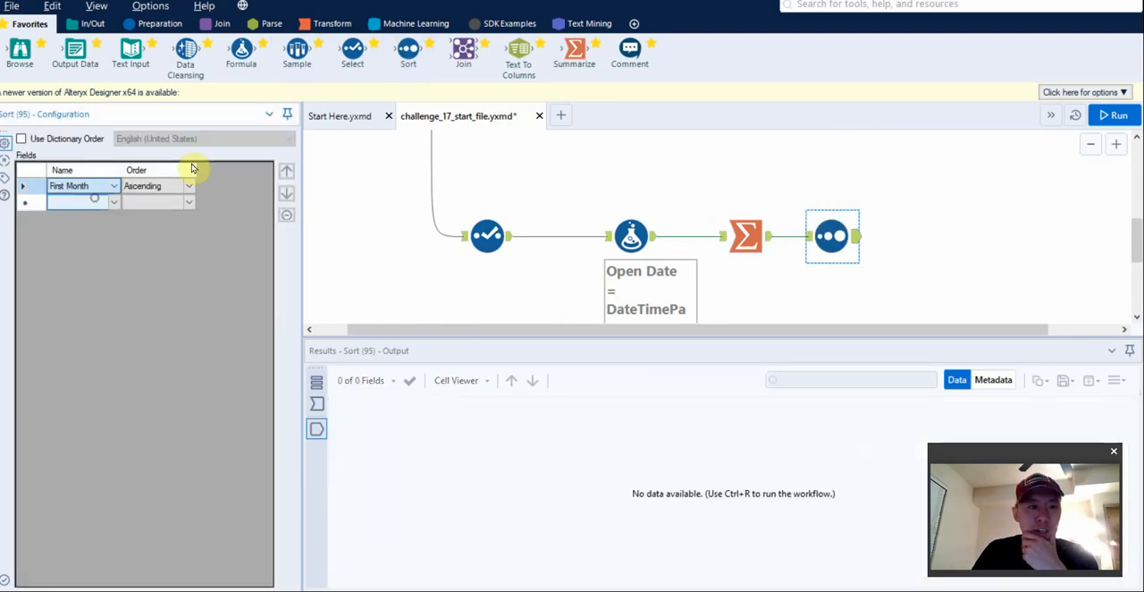
click(753, 226)
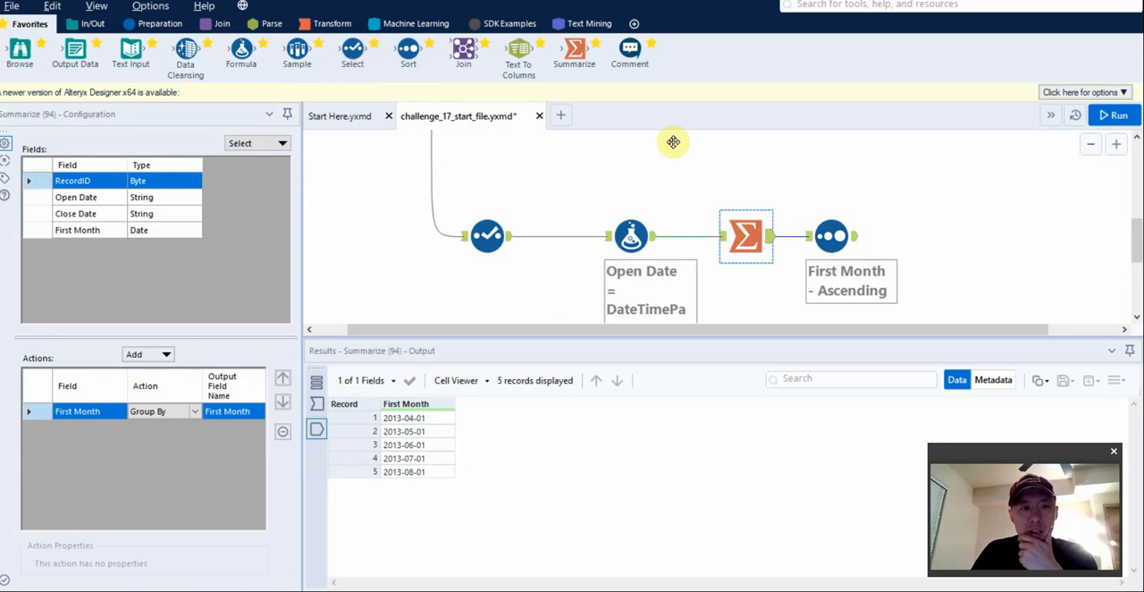
Run the workflow, connect a Sample tool after the Sort tool to skip the first 1 row, and run again.
click(838, 234)
key(ctrl+r)
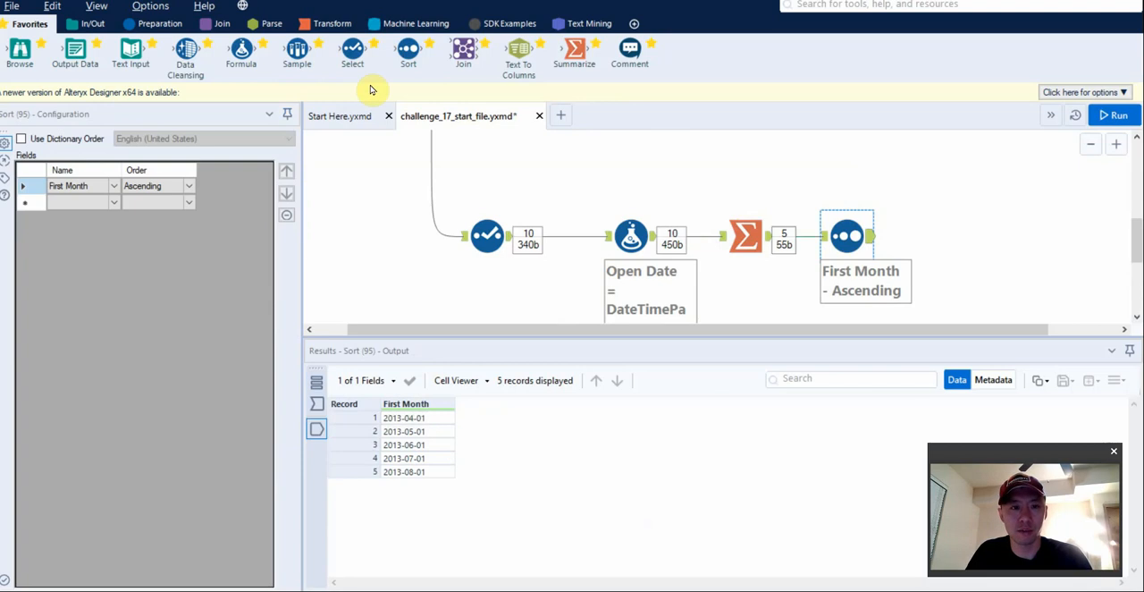
drag(297, 52, 933, 234)
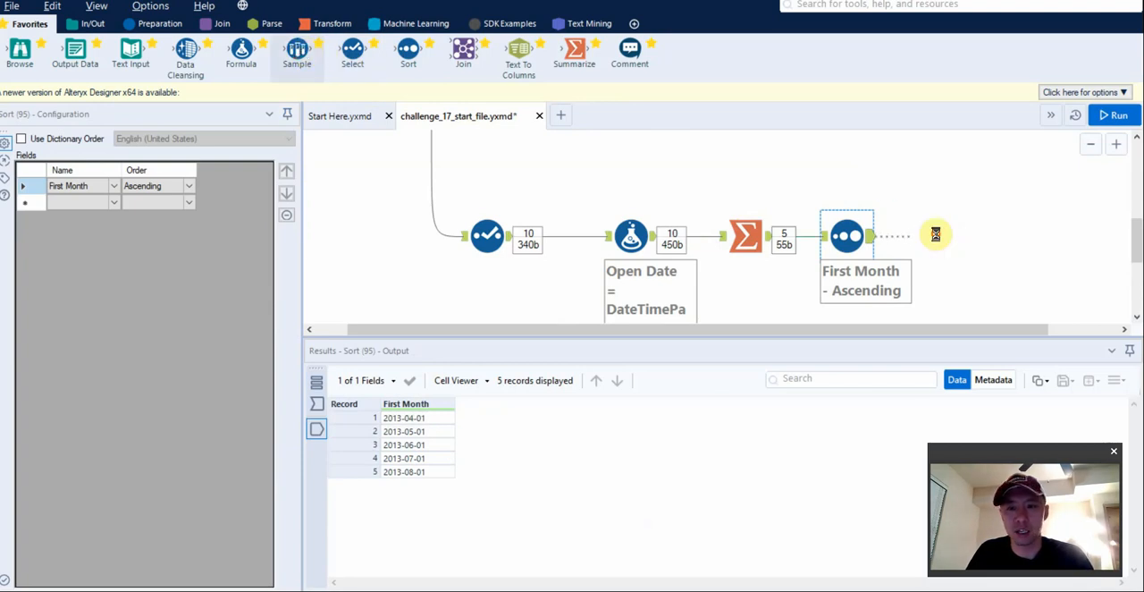
click(65, 218)
double_click(77, 296)
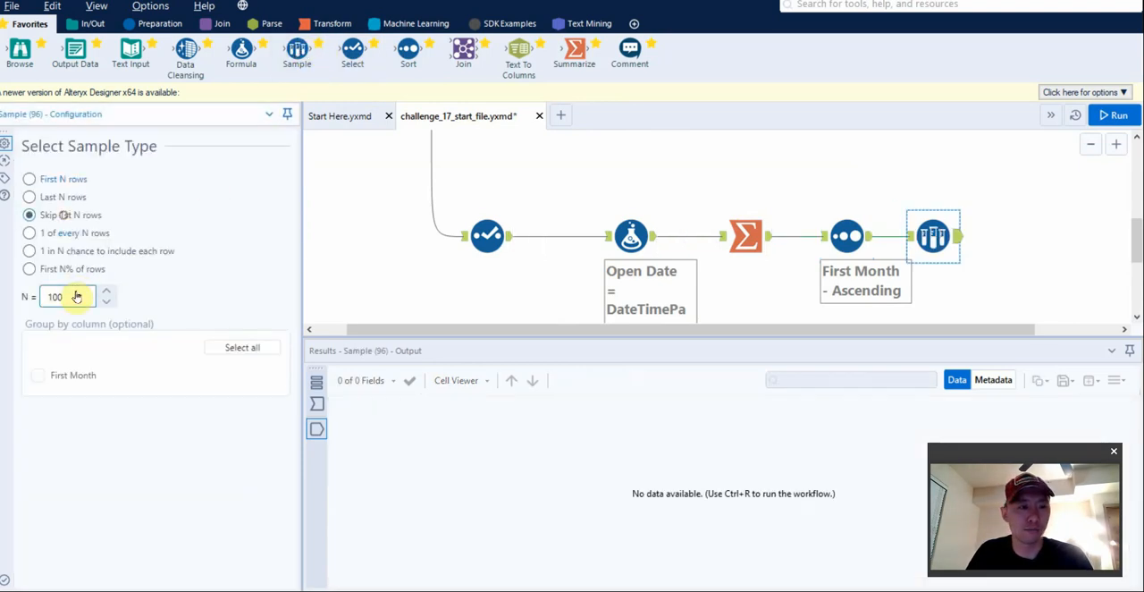
text(1)
key(ctrl+r)
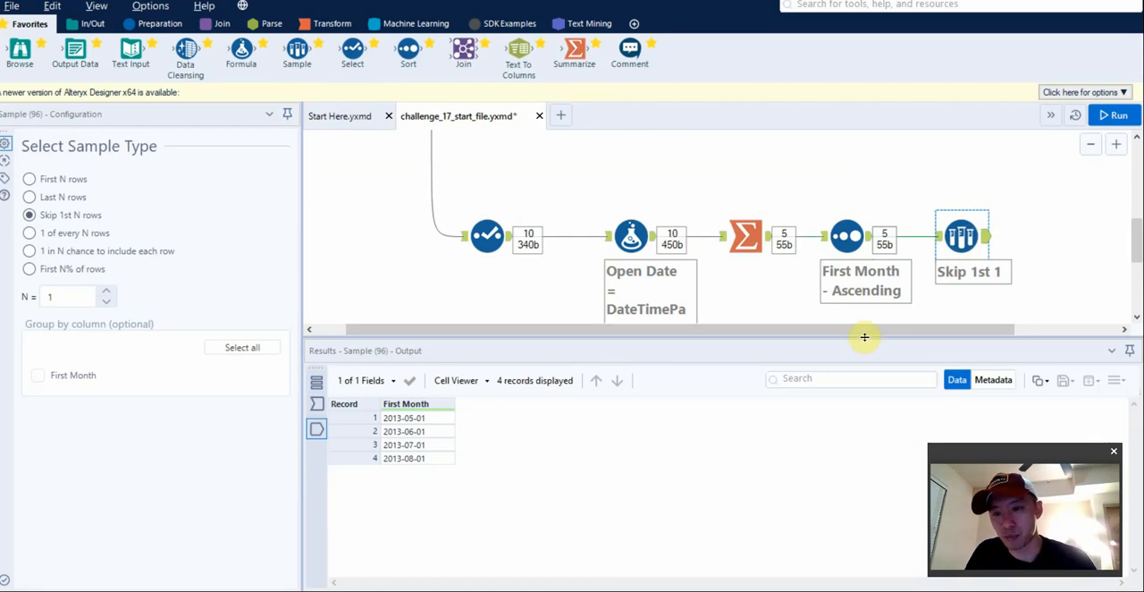
Enlarge the canvas area, offset the Sort and Sample tools above the Select, Formula and Summarize row, and rerun the workflow.
drag(864, 340, 868, 436)
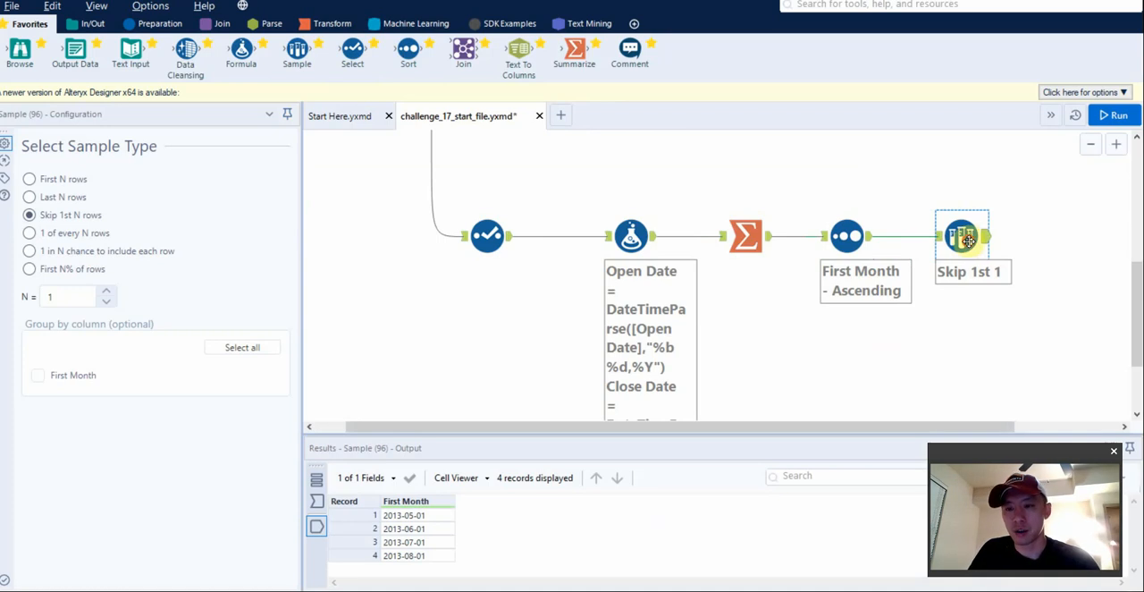
drag(981, 239, 981, 238)
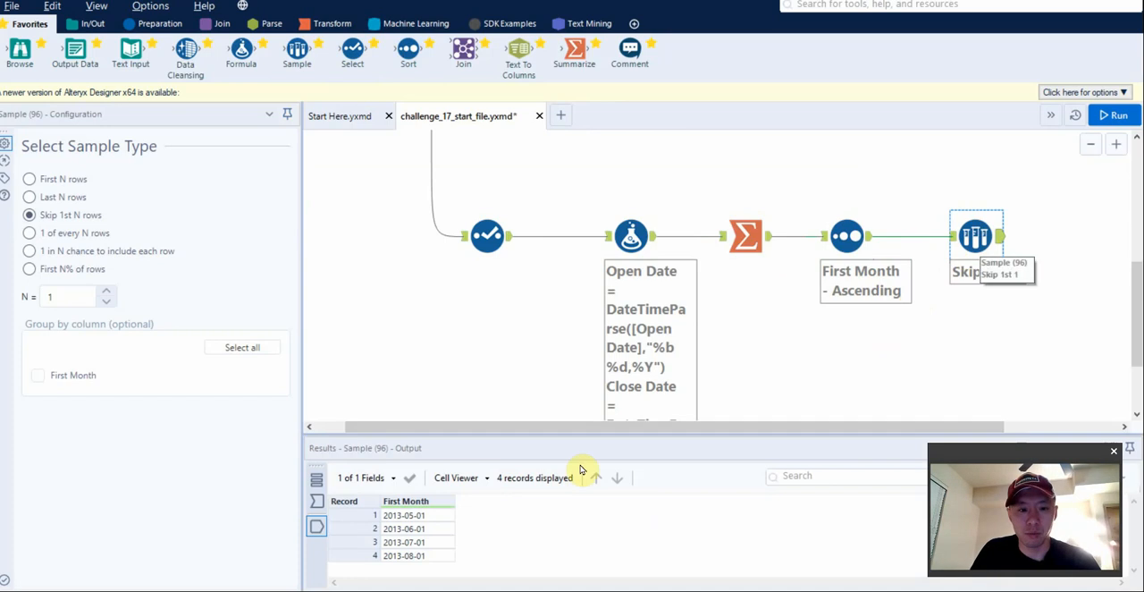
scroll(988, 312, down, 1)
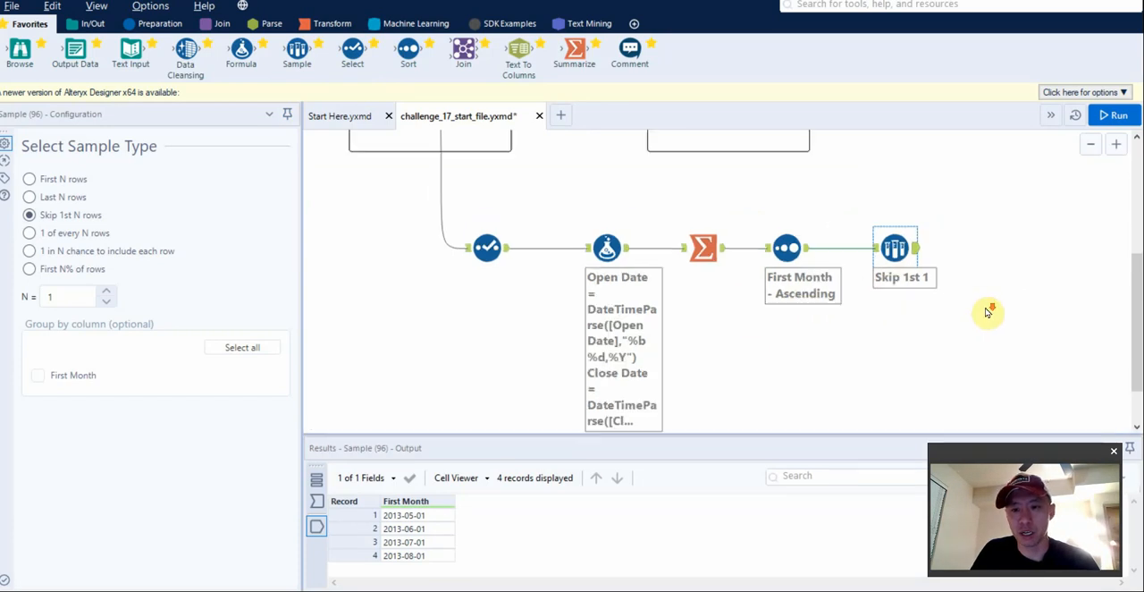
scroll(988, 312, down, 1)
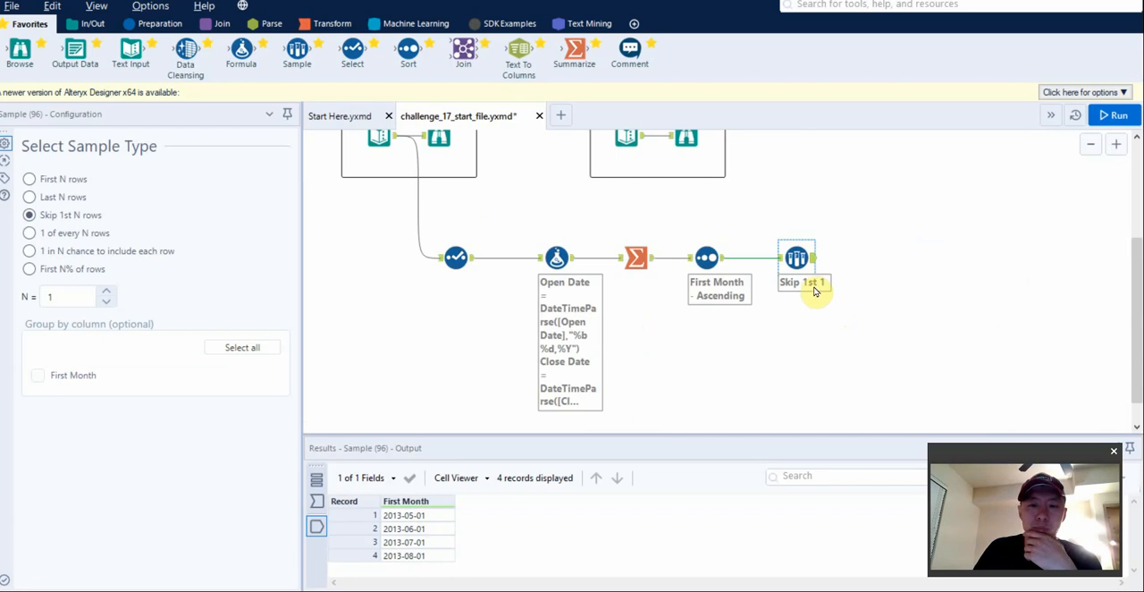
drag(888, 243, 699, 300)
drag(710, 263, 737, 219)
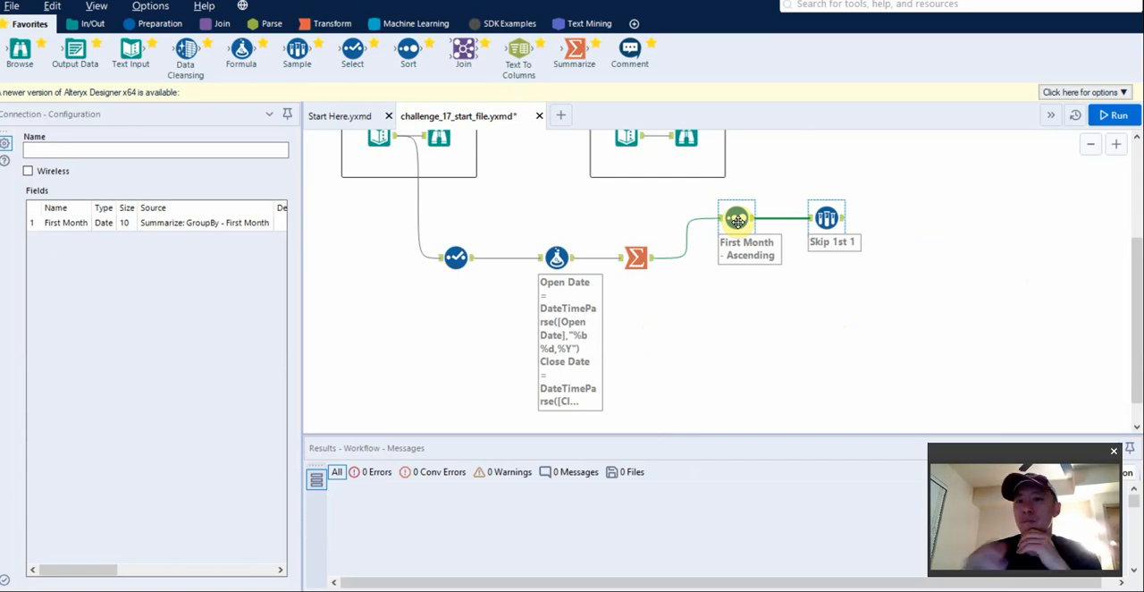
drag(977, 199, 449, 336)
drag(452, 274, 456, 322)
drag(896, 243, 739, 239)
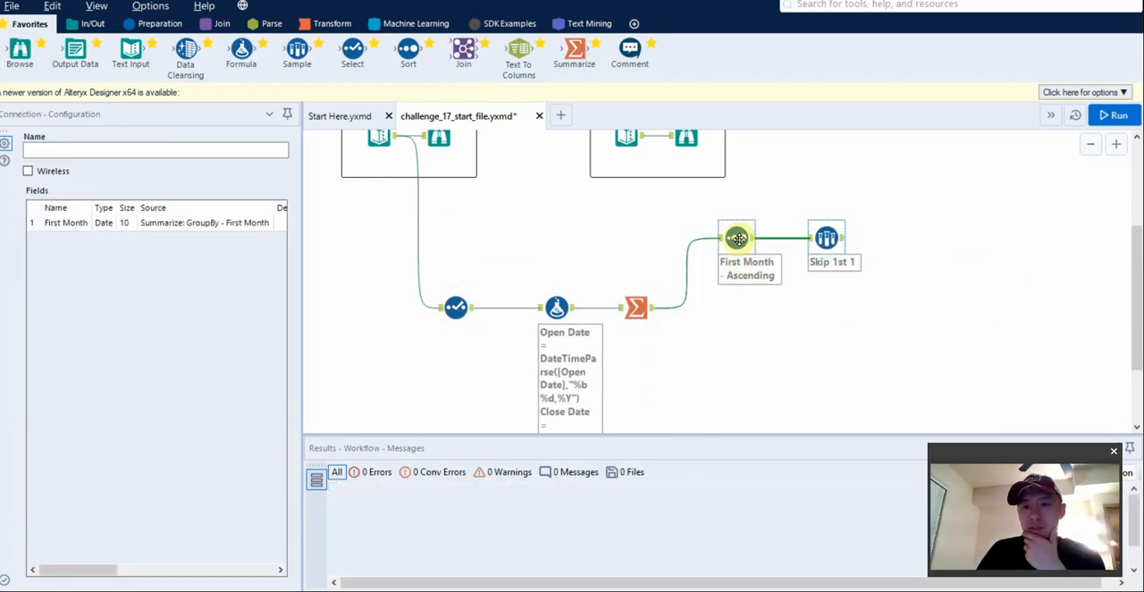
click(739, 312)
key(ctrl+r)
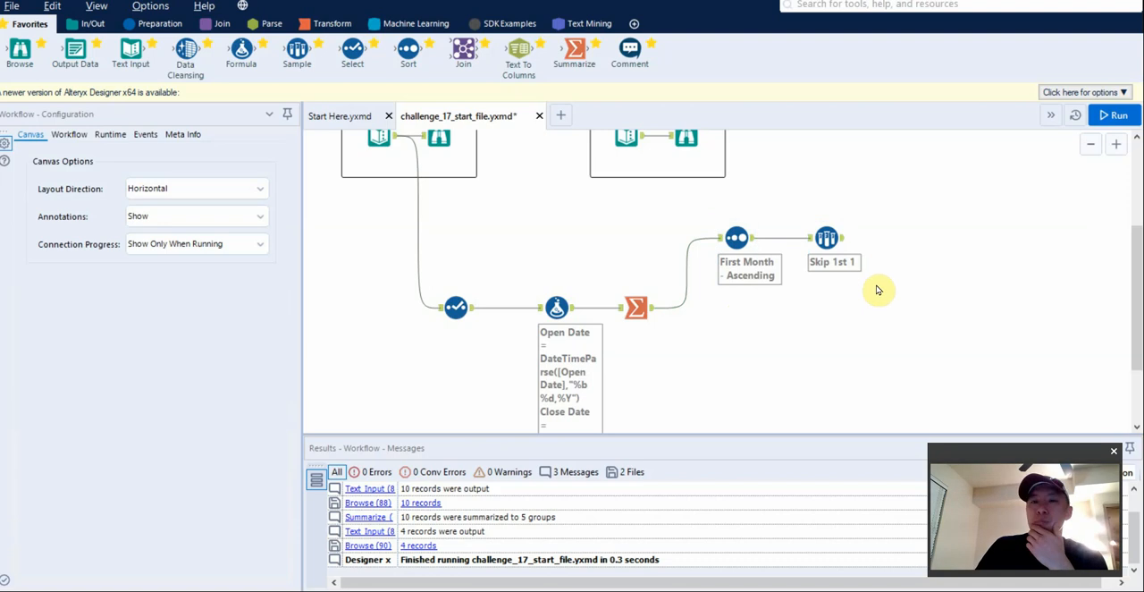
click(637, 309)
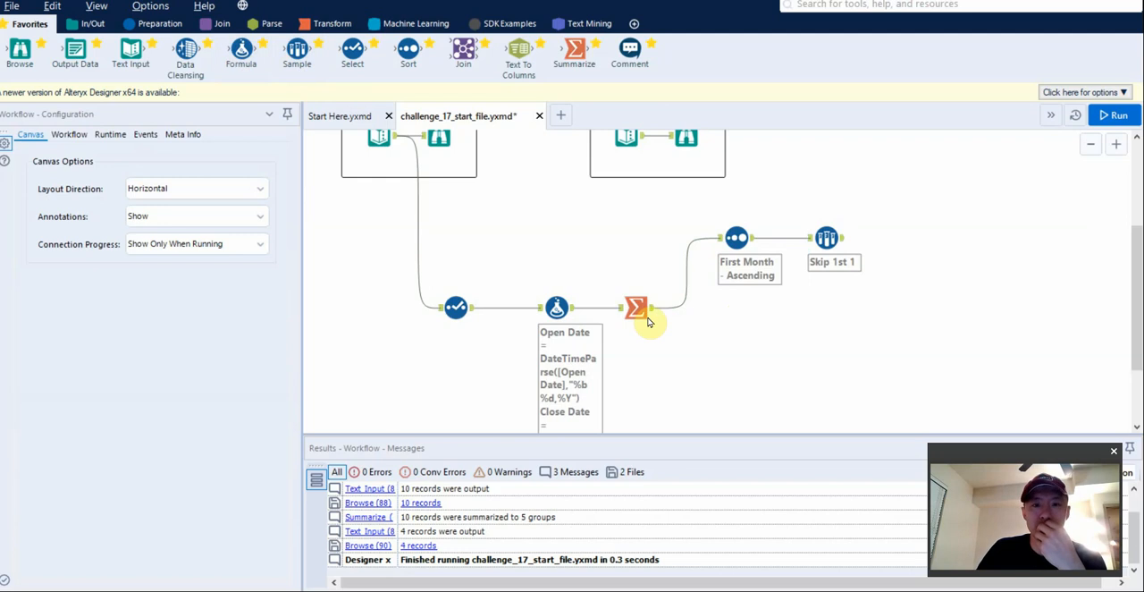
right_click(924, 301)
mouse_move(953, 330)
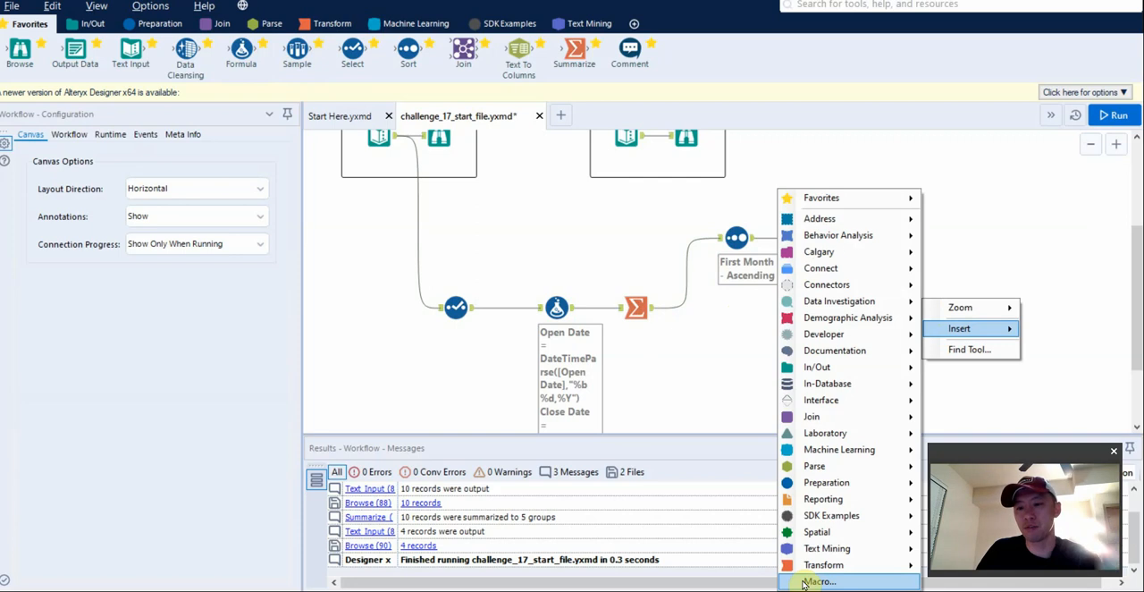
click(731, 327)
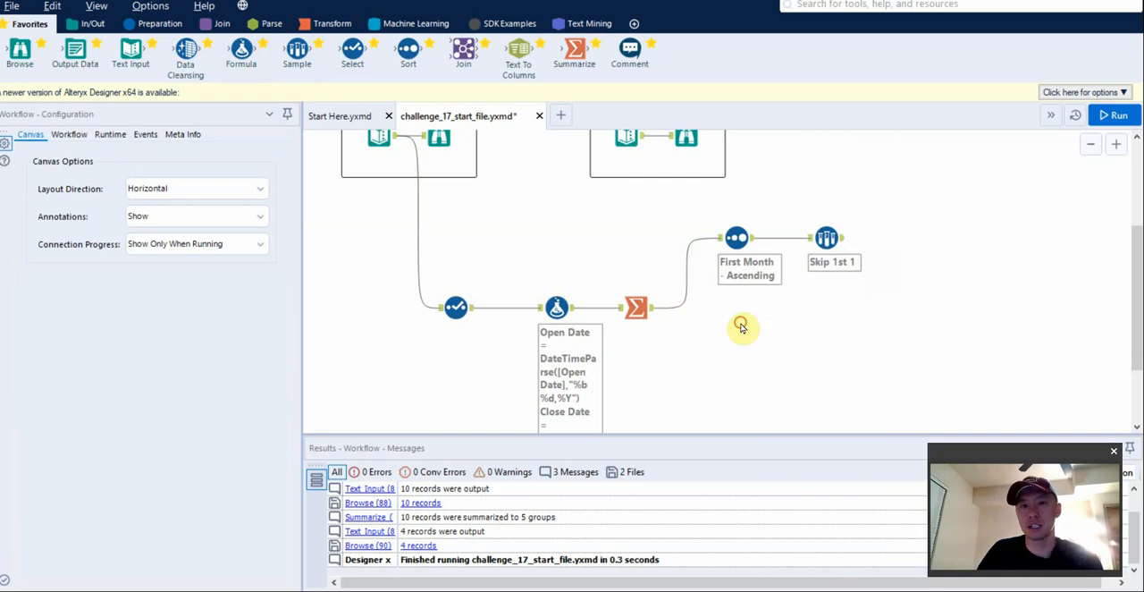
Create a new blank workflow, add the Interface category to the tool palette, and show its tools.
click(555, 118)
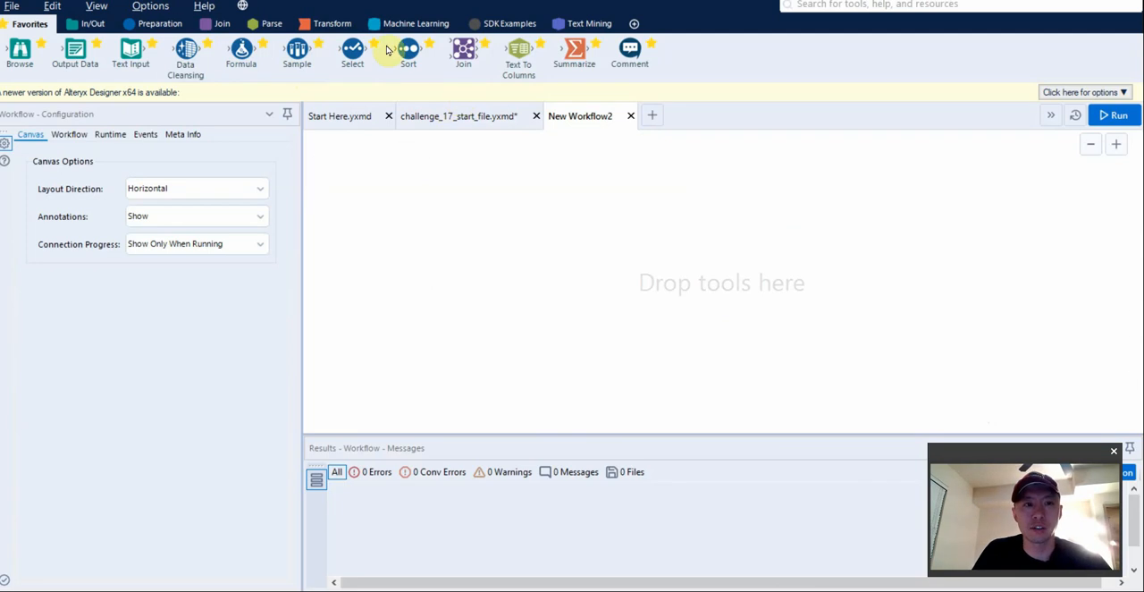
click(634, 23)
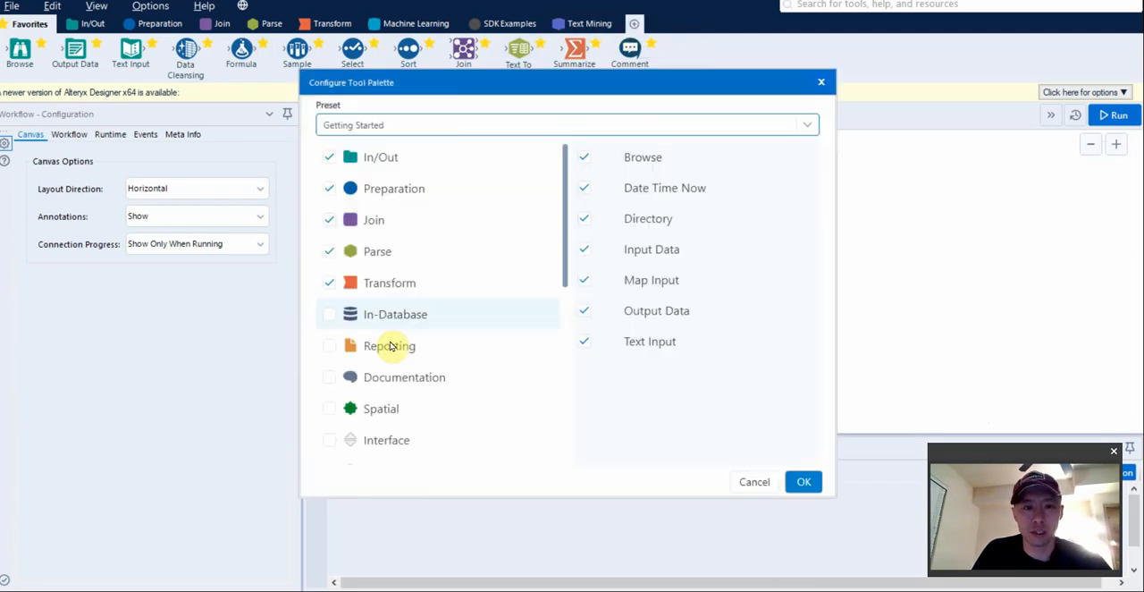
click(330, 440)
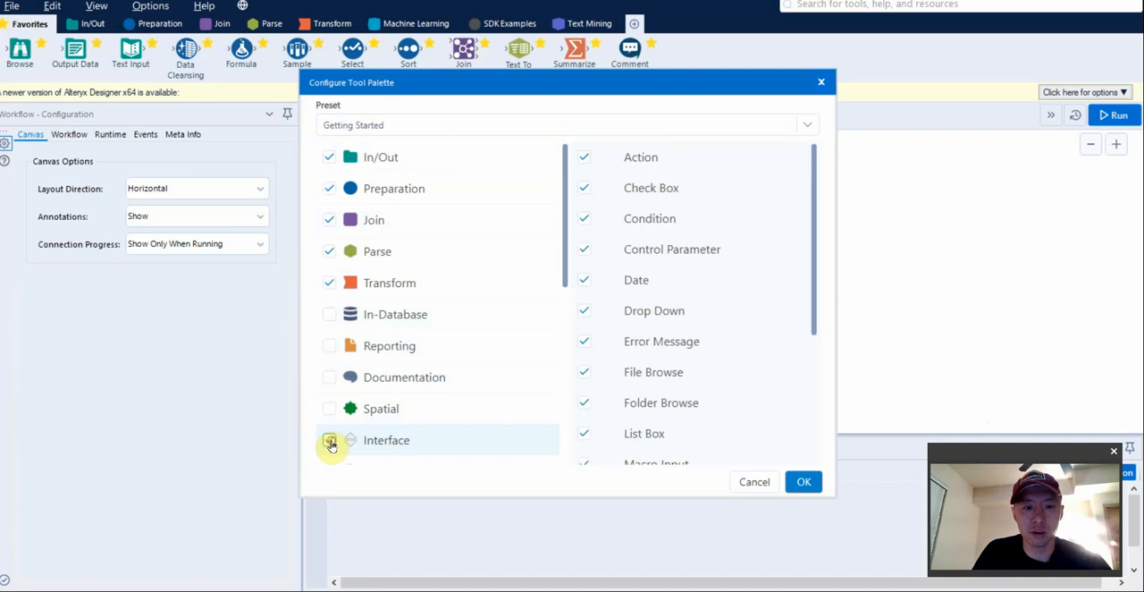
click(798, 480)
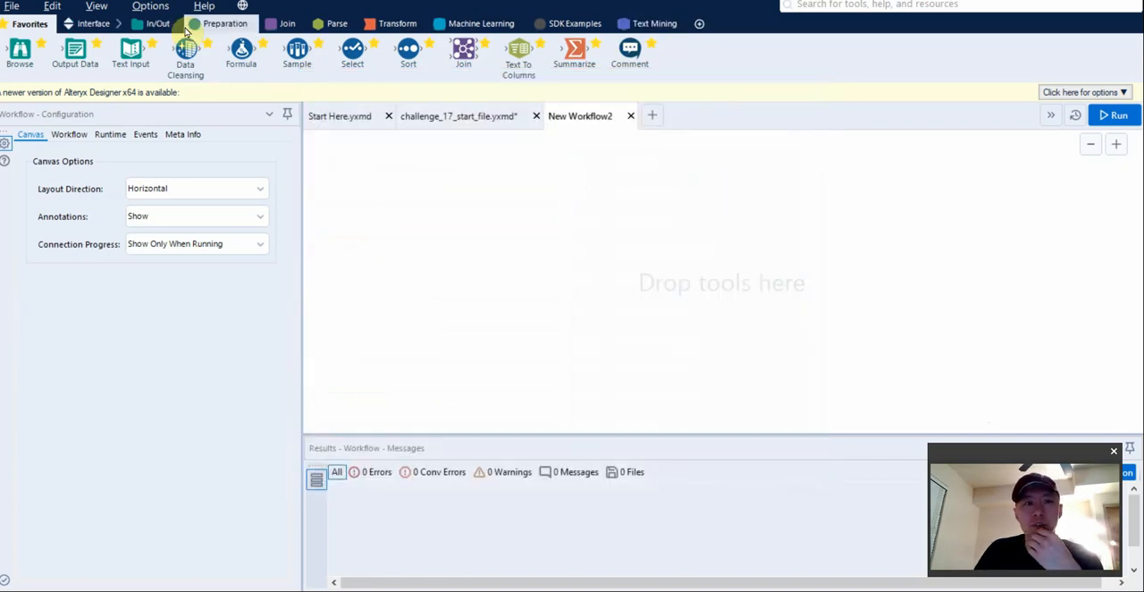
click(88, 30)
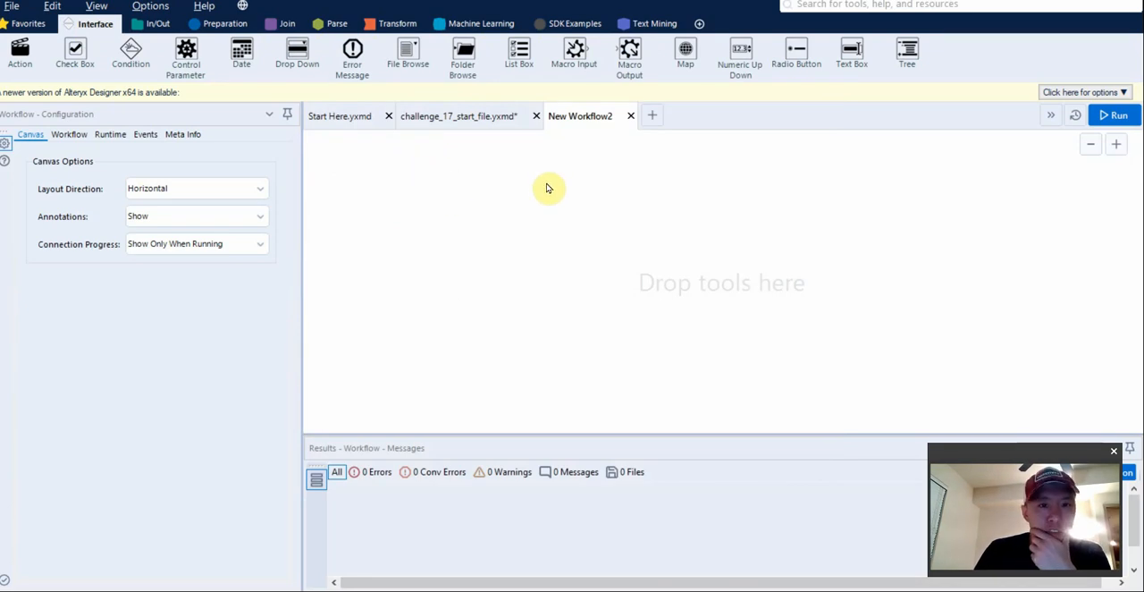
Place a Macro Input tool on the new workflow's canvas.
drag(575, 51, 451, 267)
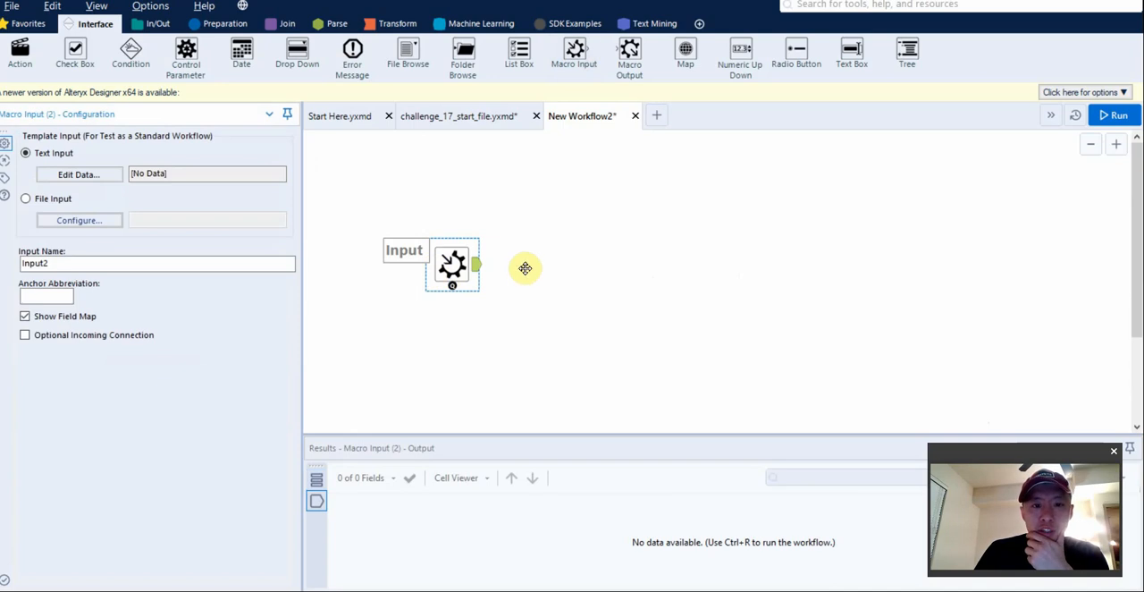
click(464, 116)
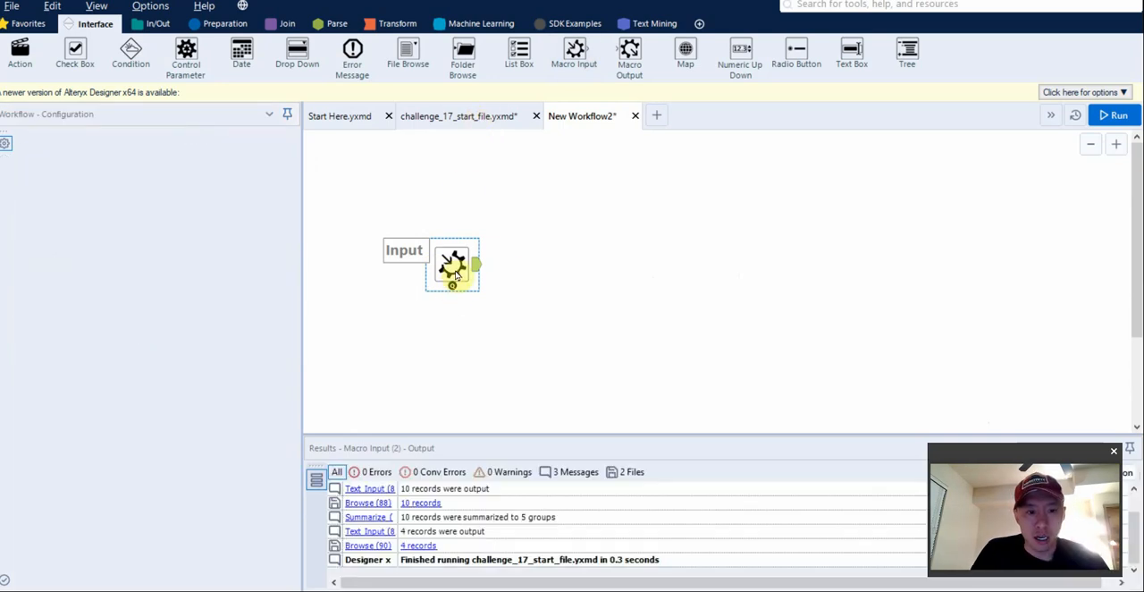
click(581, 116)
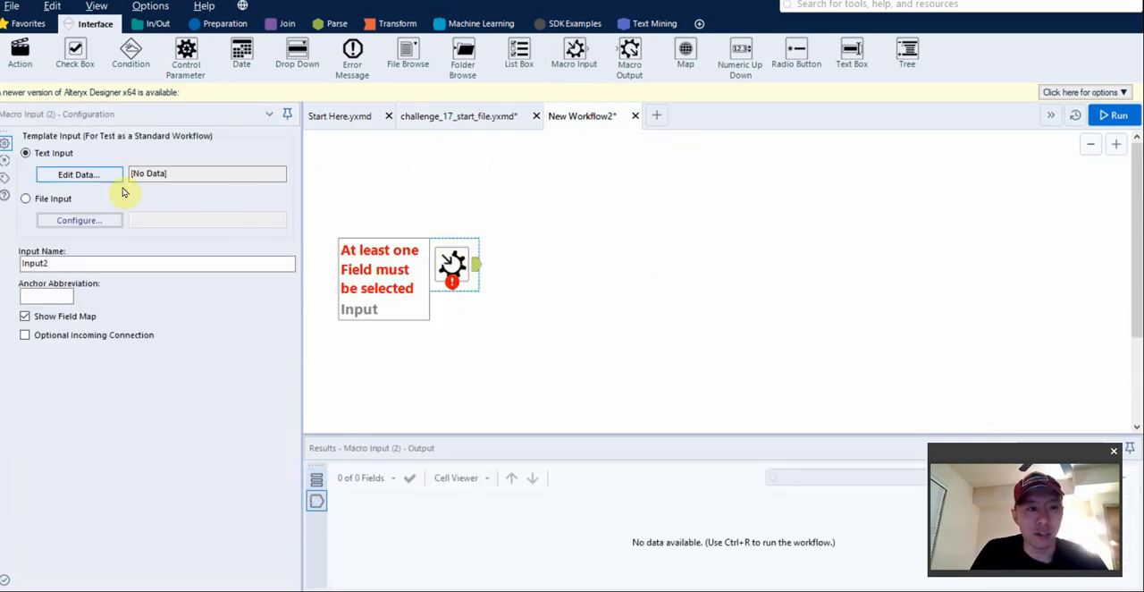
Return to challenge_17_start_file.yxmd and copy the Formula tool's output records with their headers.
click(485, 117)
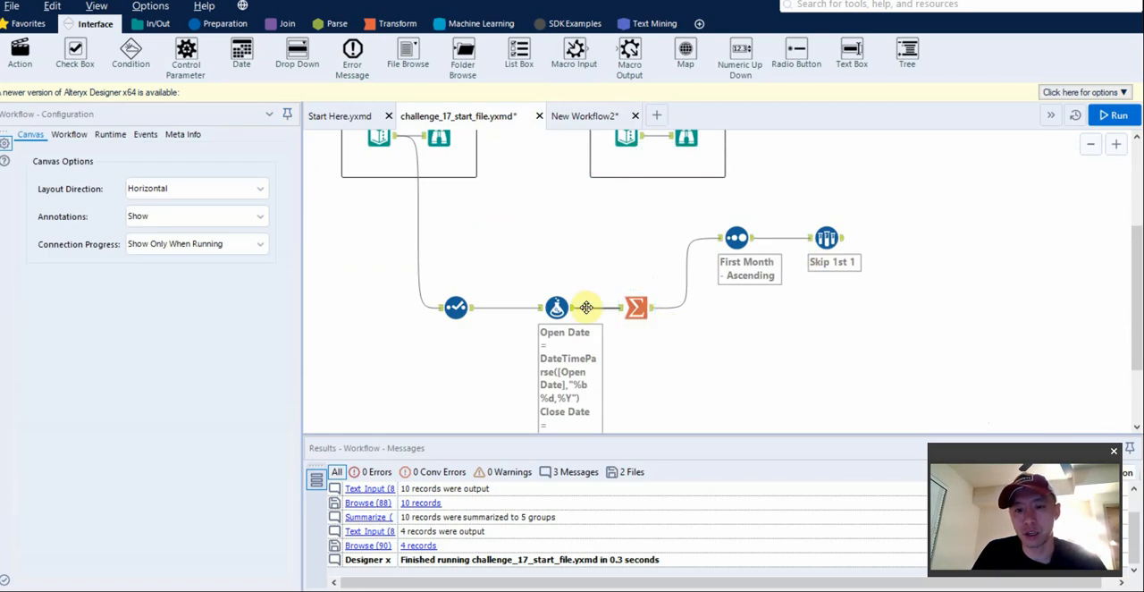
click(557, 307)
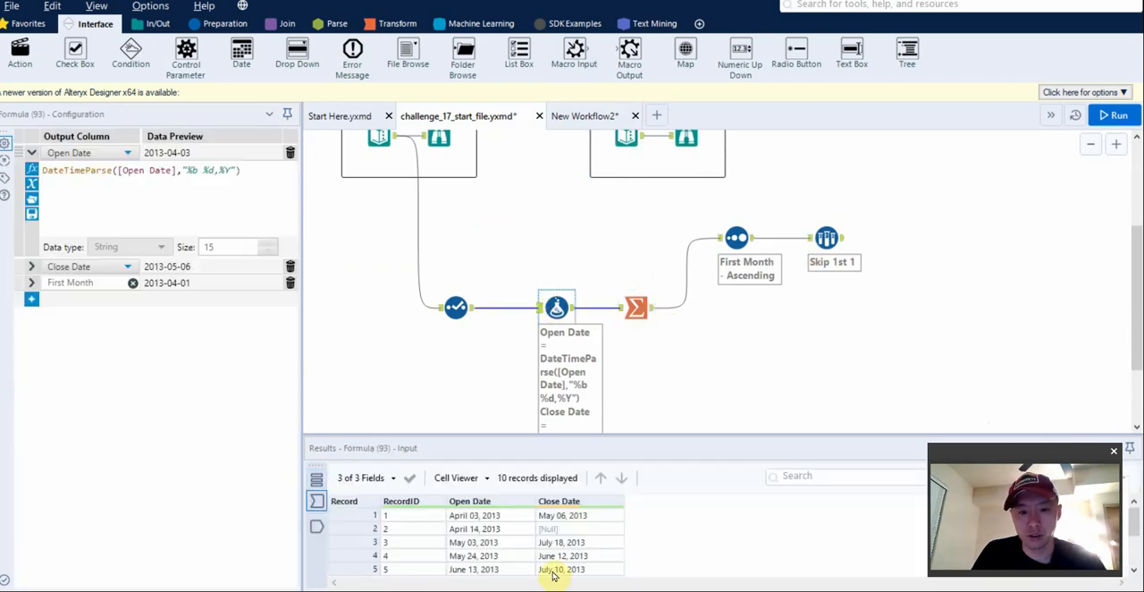
click(316, 527)
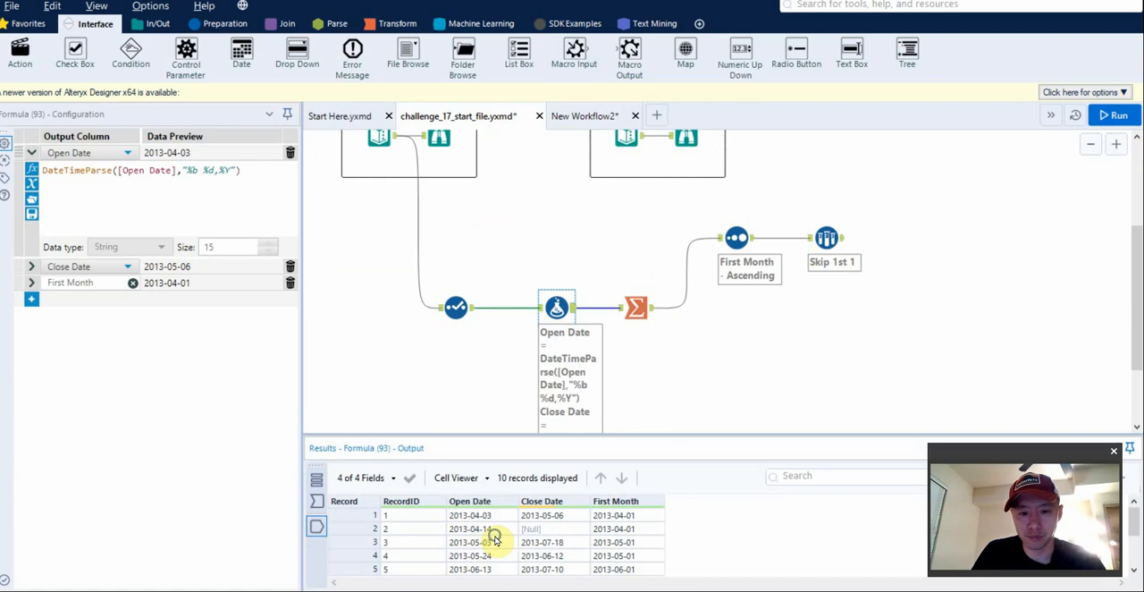
right_click(489, 539)
click(532, 518)
click(603, 341)
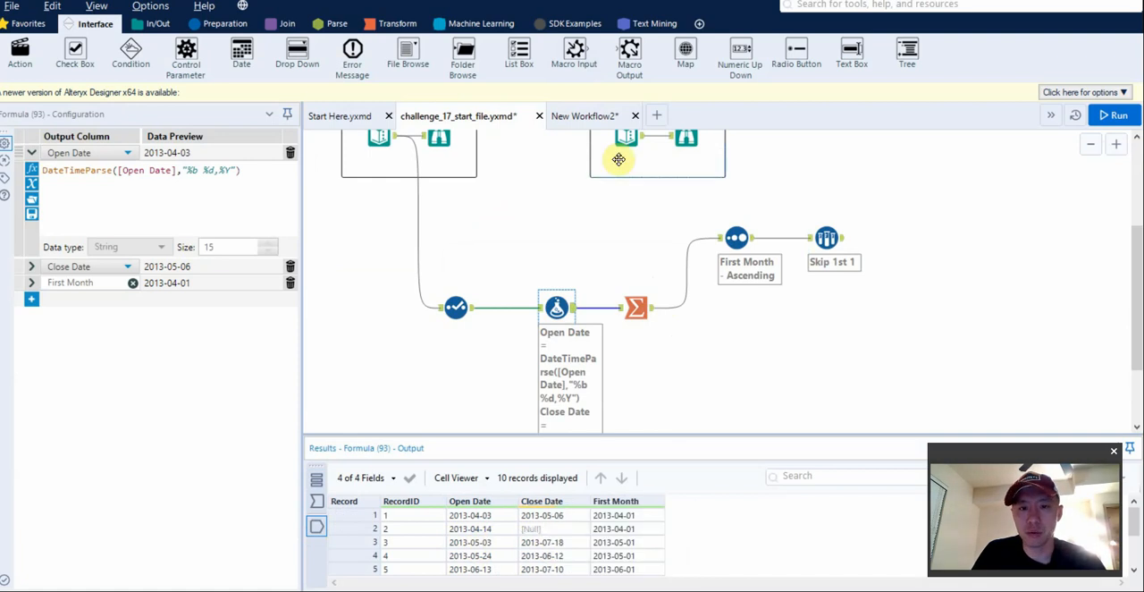
Paste the copied records into the Macro Input's template text data in the new workflow and name the first column RecordID.
click(597, 120)
click(78, 174)
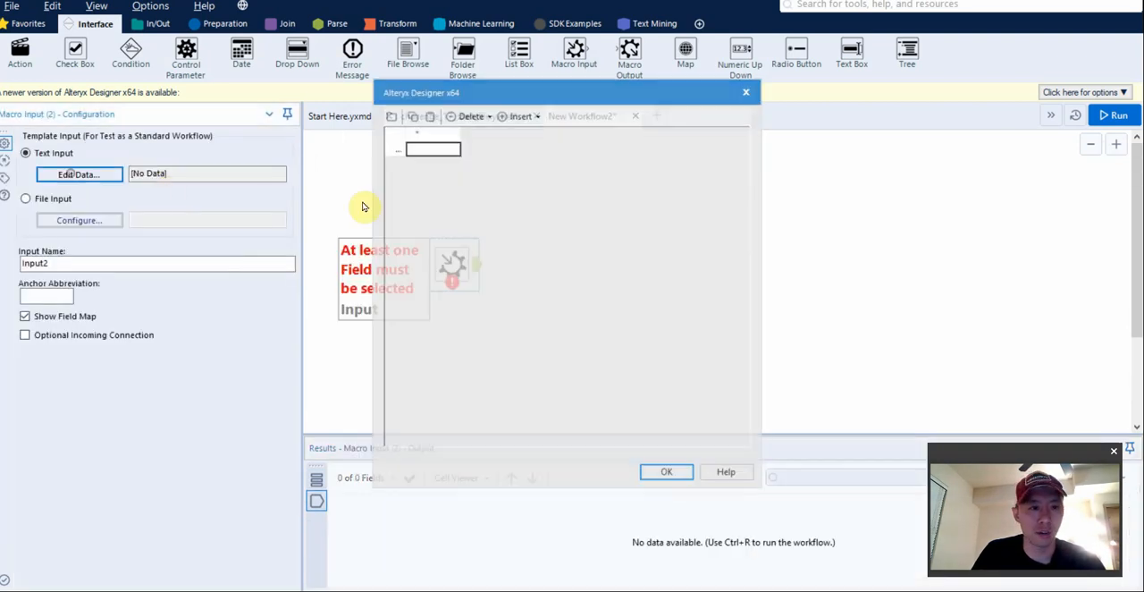
key(ctrl+v)
key(ctrl+c)
click(439, 134)
key(ctrl+v)
Name the remaining template data columns Open Date, Close Date and First Month, copying the names from the pasted header row.
click(499, 151)
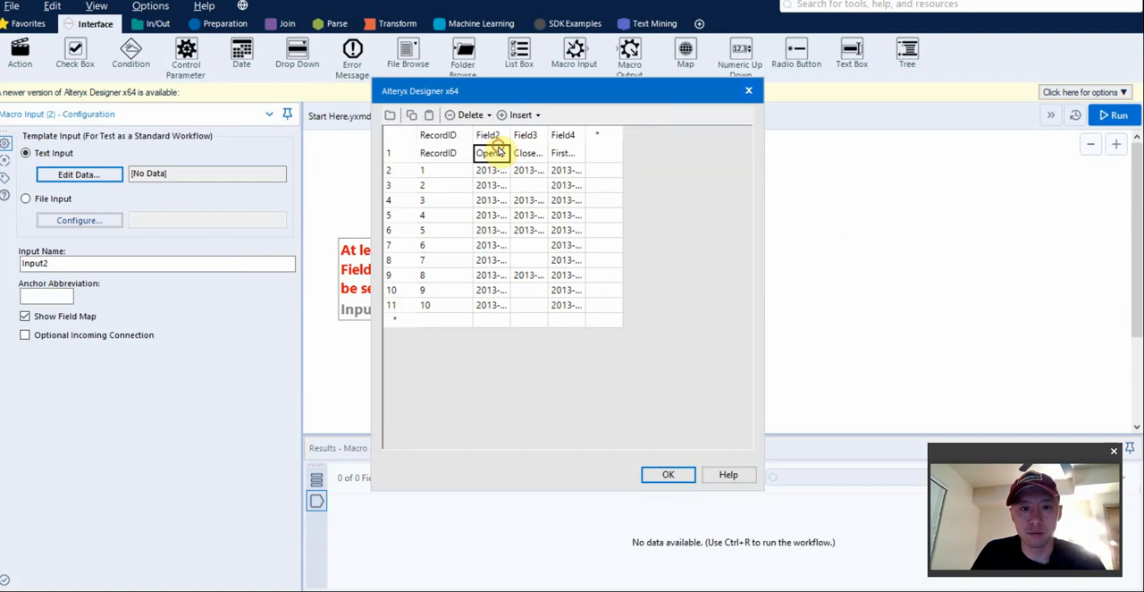
key(ctrl+c)
click(493, 135)
key(ctrl+v)
click(538, 152)
key(ctrl+c)
click(542, 135)
key(ctrl+v)
click(594, 152)
key(ctrl+c)
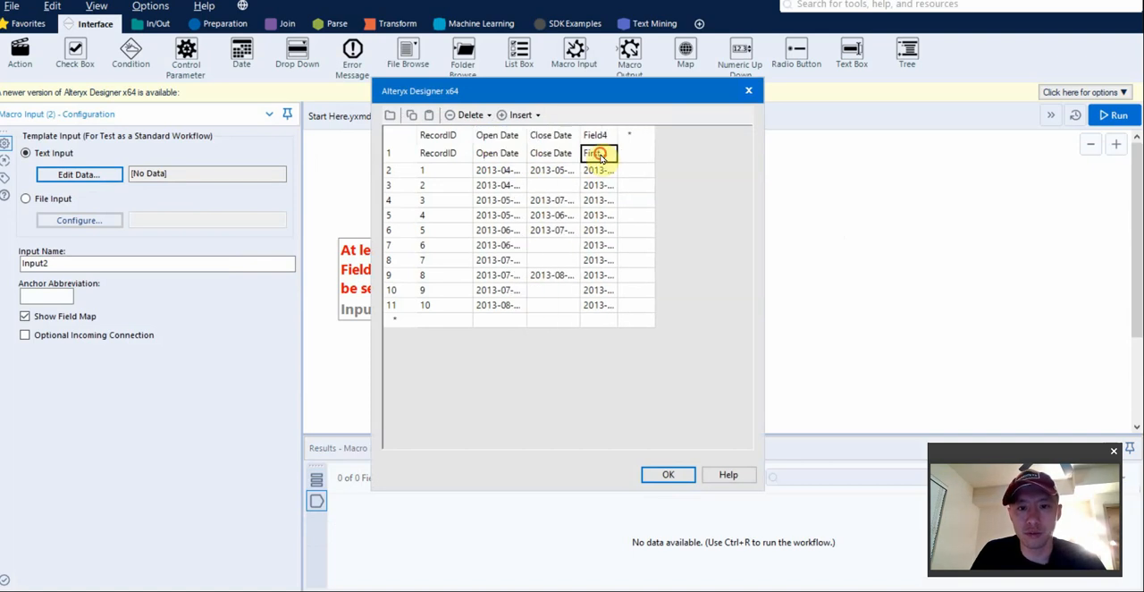
click(606, 135)
key(ctrl+v)
Delete the duplicate header row from the template data and accept the edited table.
click(429, 155)
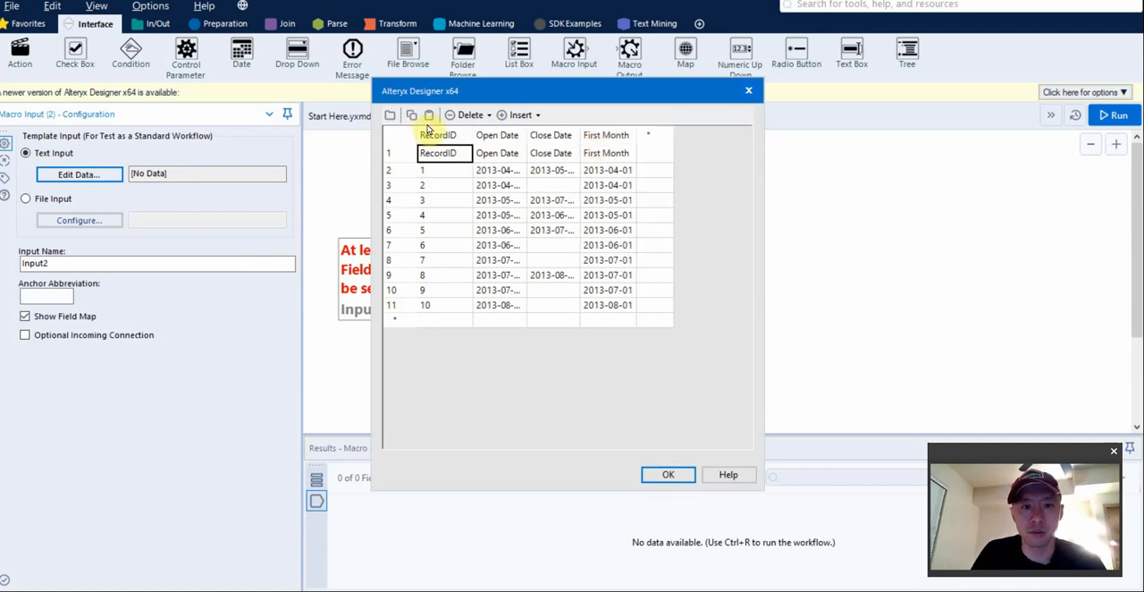
click(468, 115)
click(479, 148)
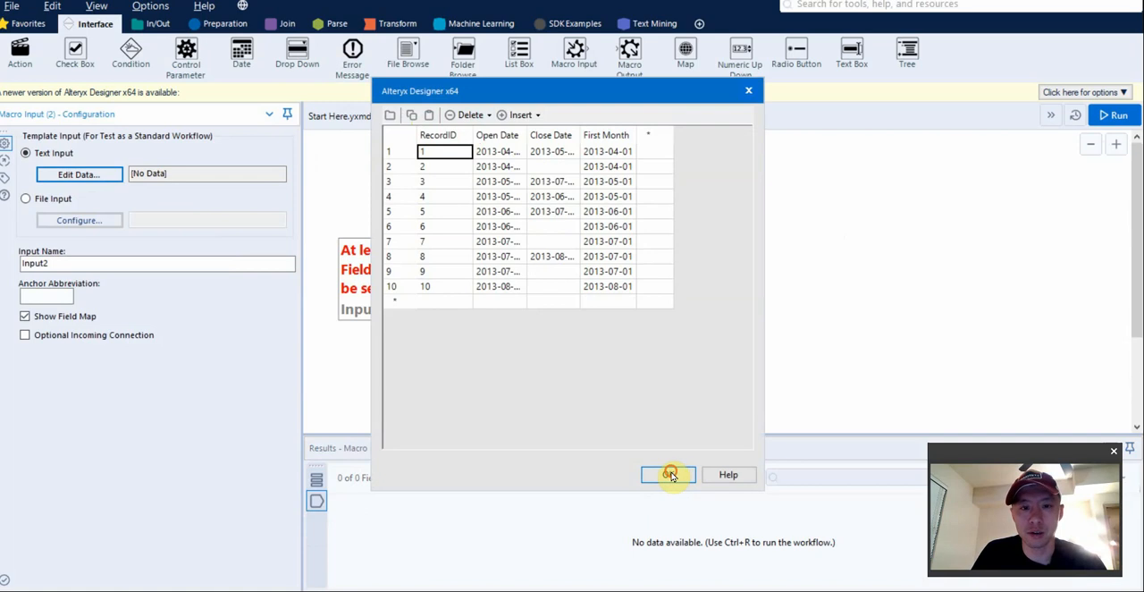
click(668, 474)
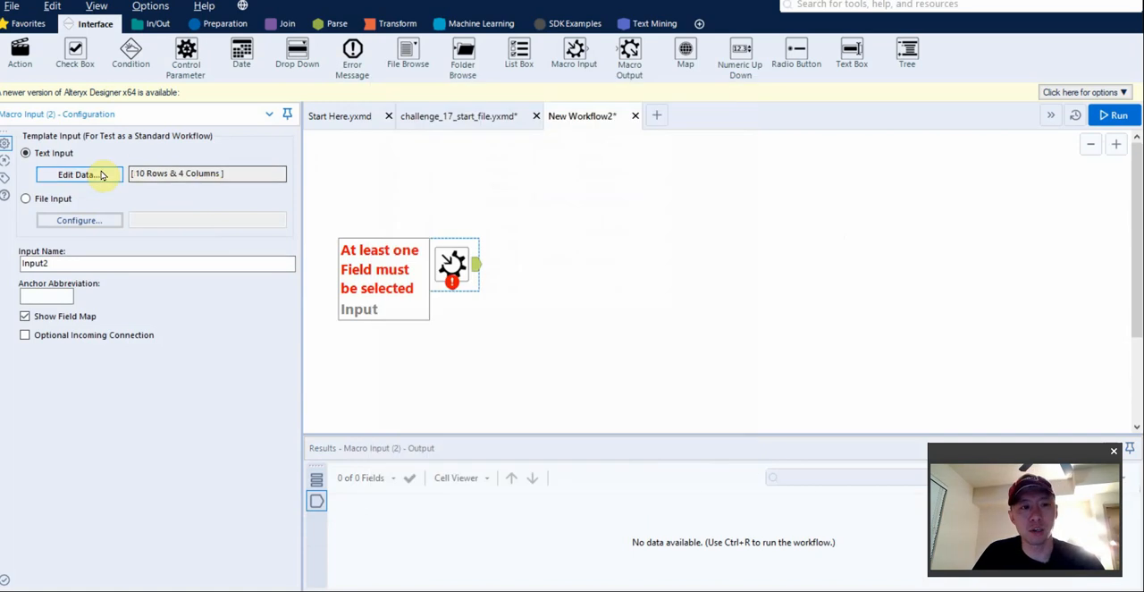
Set the Macro Input's input name to Records In and its anchor abbreviation to R.
click(527, 306)
click(467, 286)
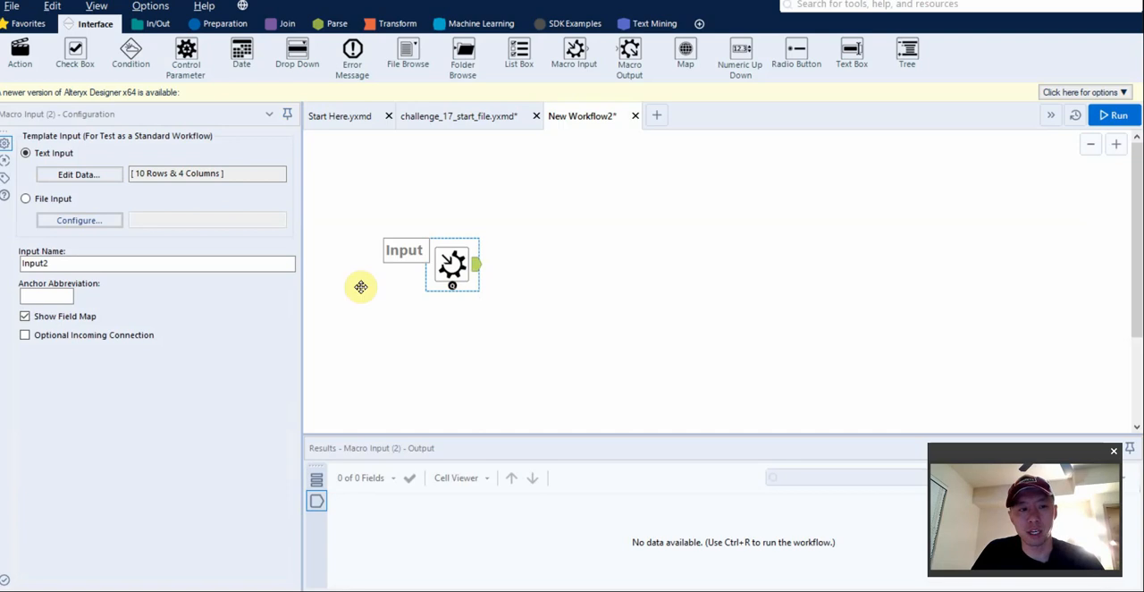
double_click(76, 265)
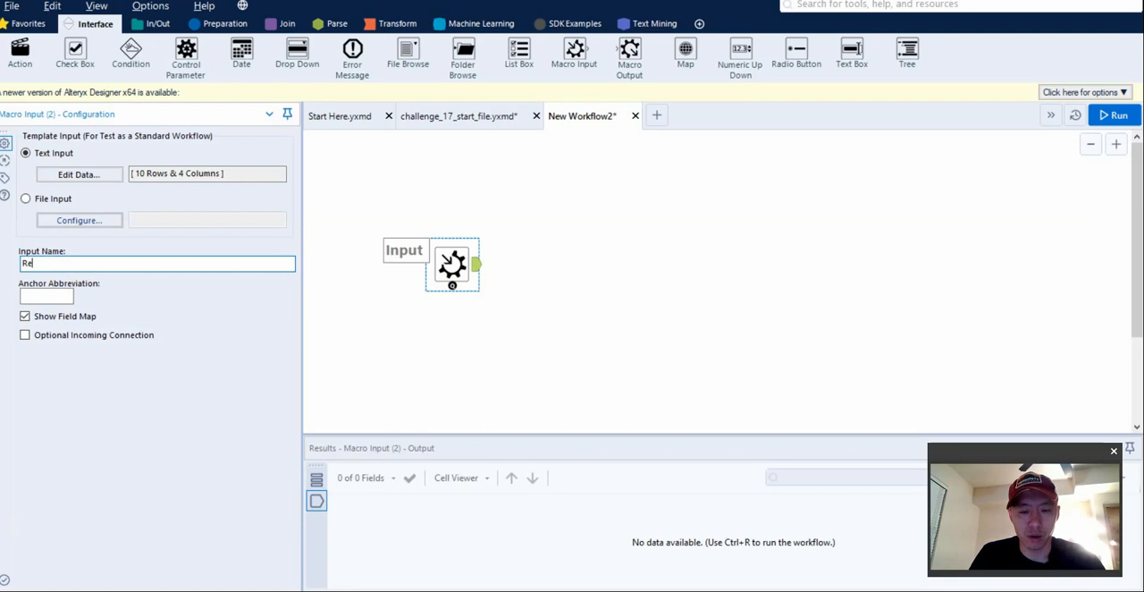
key(Tab)
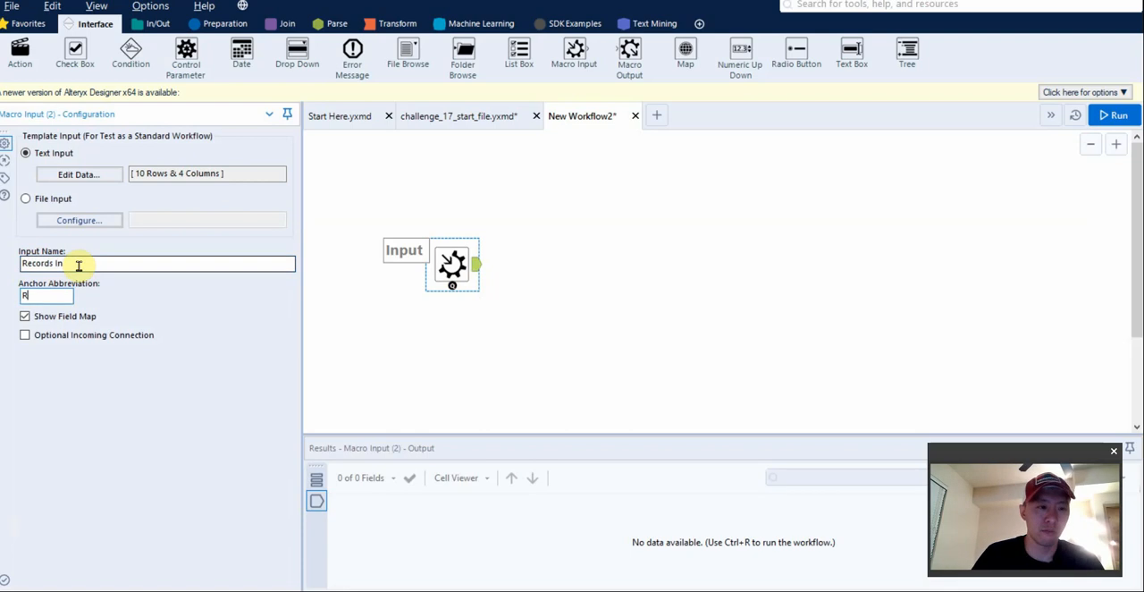
Add a Formula tool connected to the Macro Input's output and move both tools lower on the canvas.
click(496, 329)
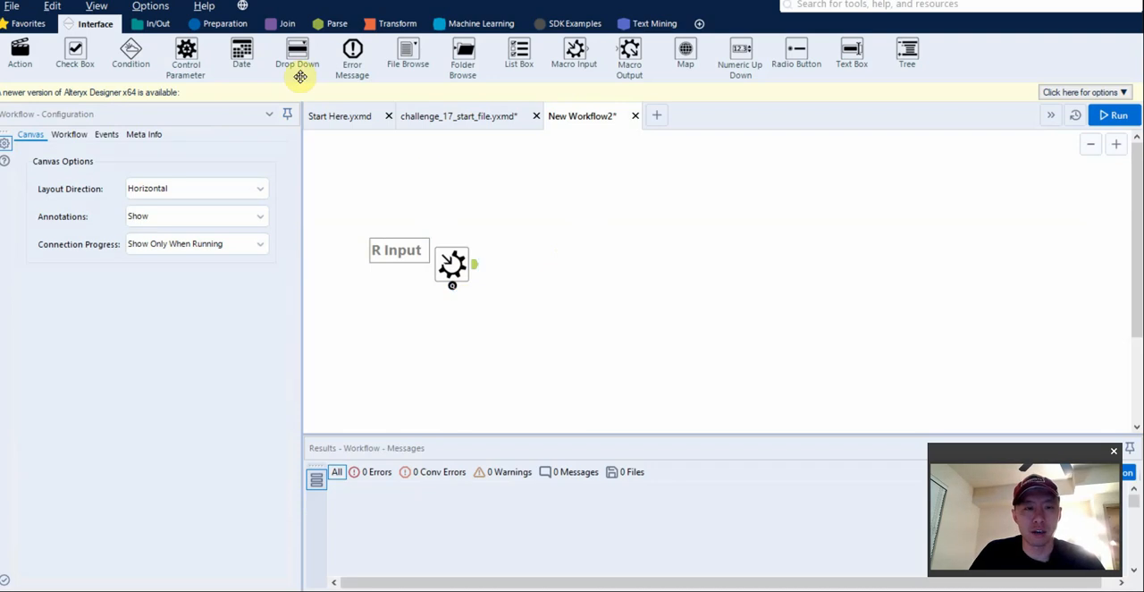
click(224, 24)
drag(185, 49, 581, 266)
drag(403, 202, 682, 327)
drag(576, 268, 590, 339)
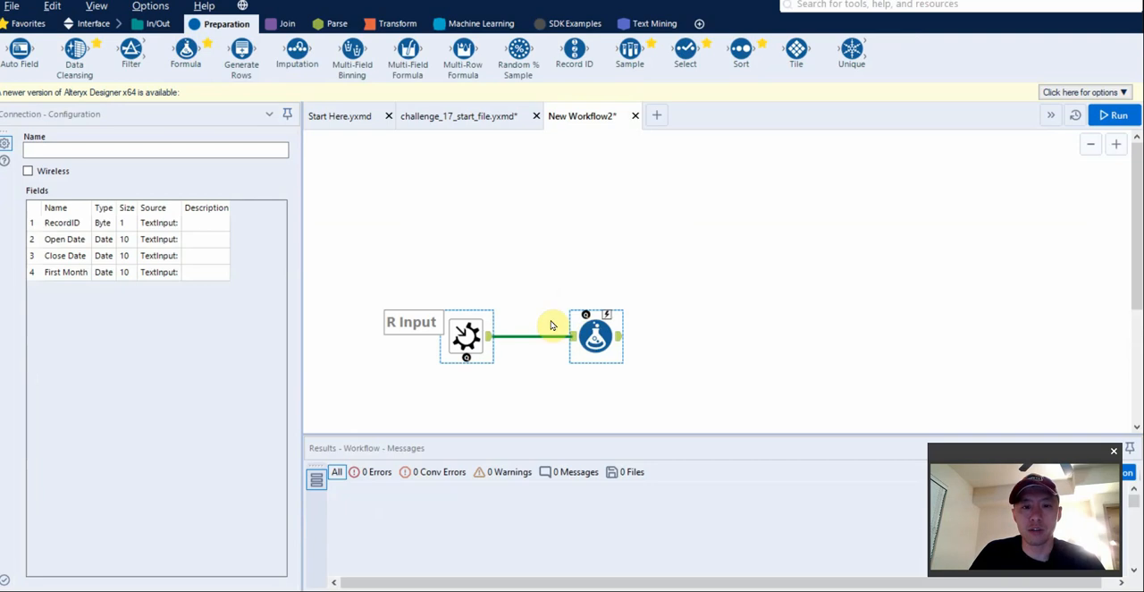
click(534, 289)
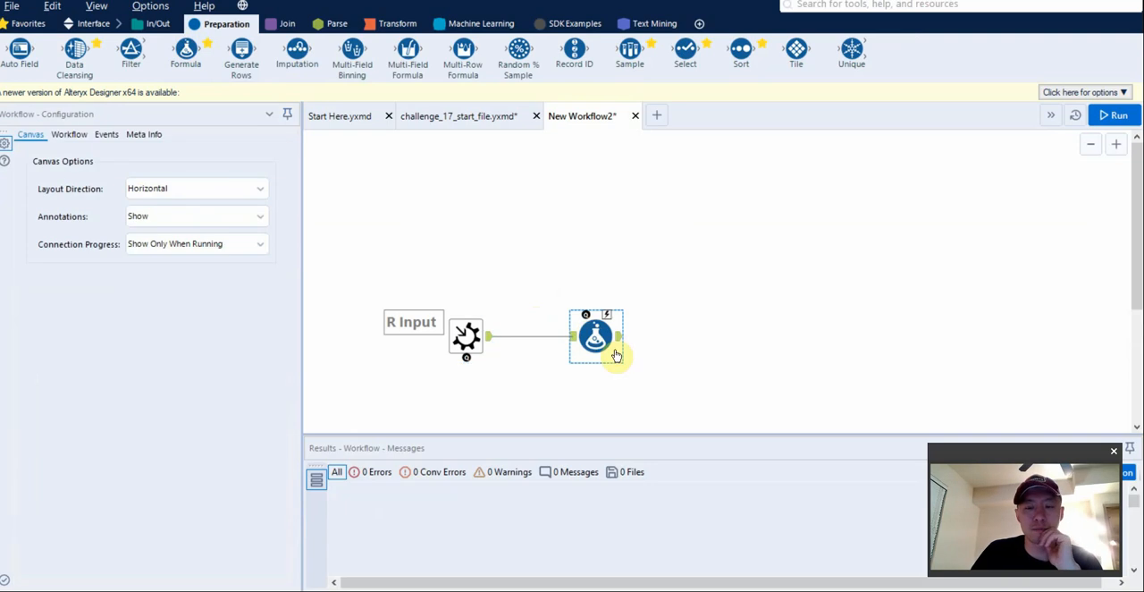
Examine the data at the challenge workflow's Select, Sample and Formula tools and compare it with the new macro workflow's tools.
click(87, 27)
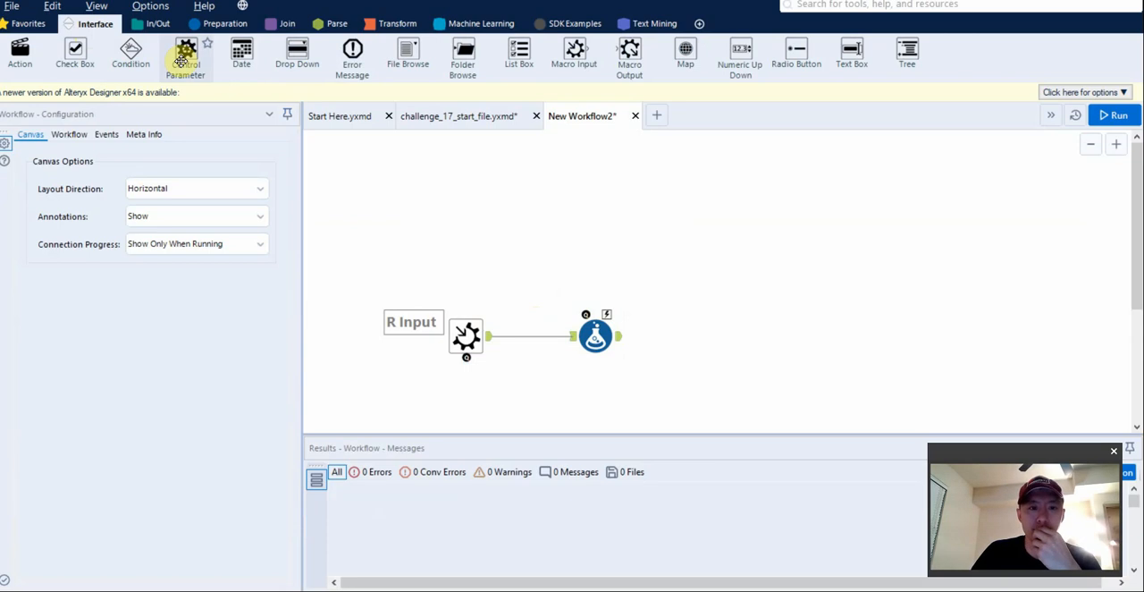
click(476, 118)
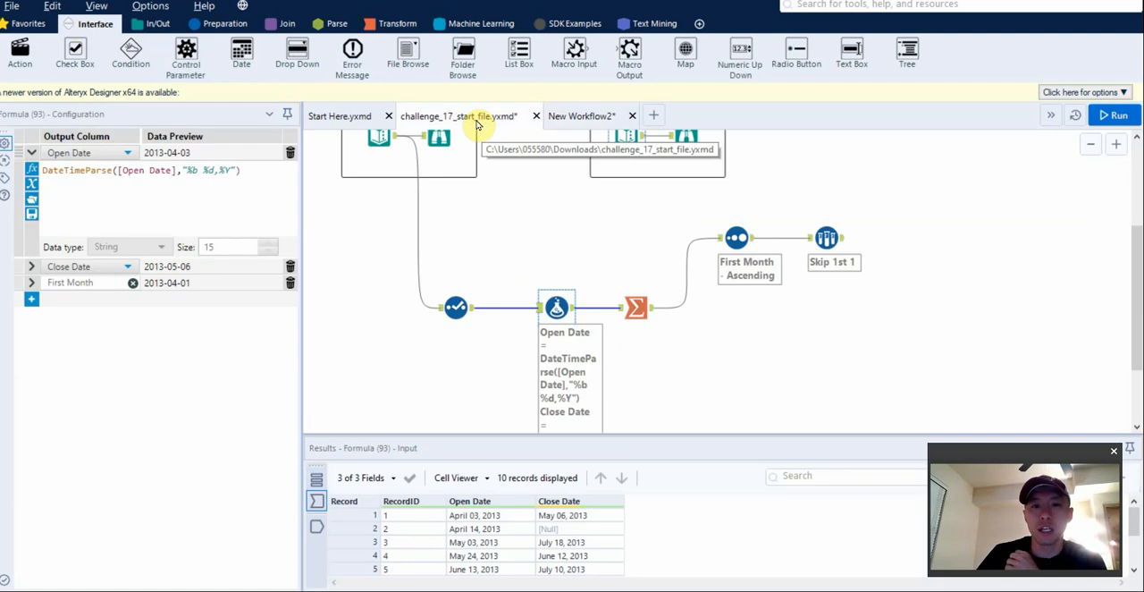
click(456, 307)
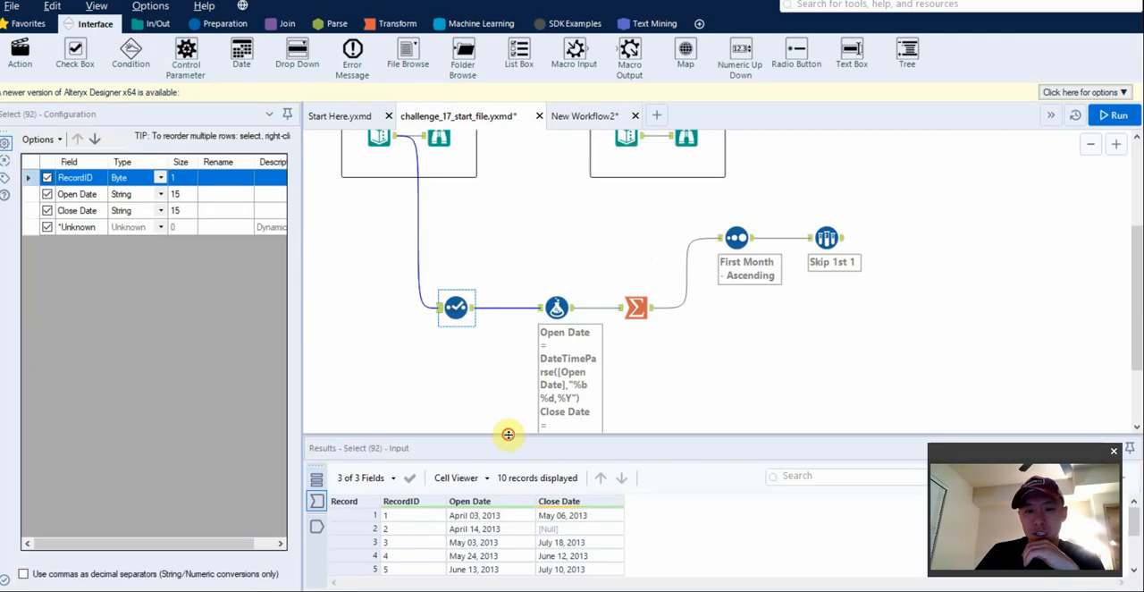
drag(508, 435, 510, 340)
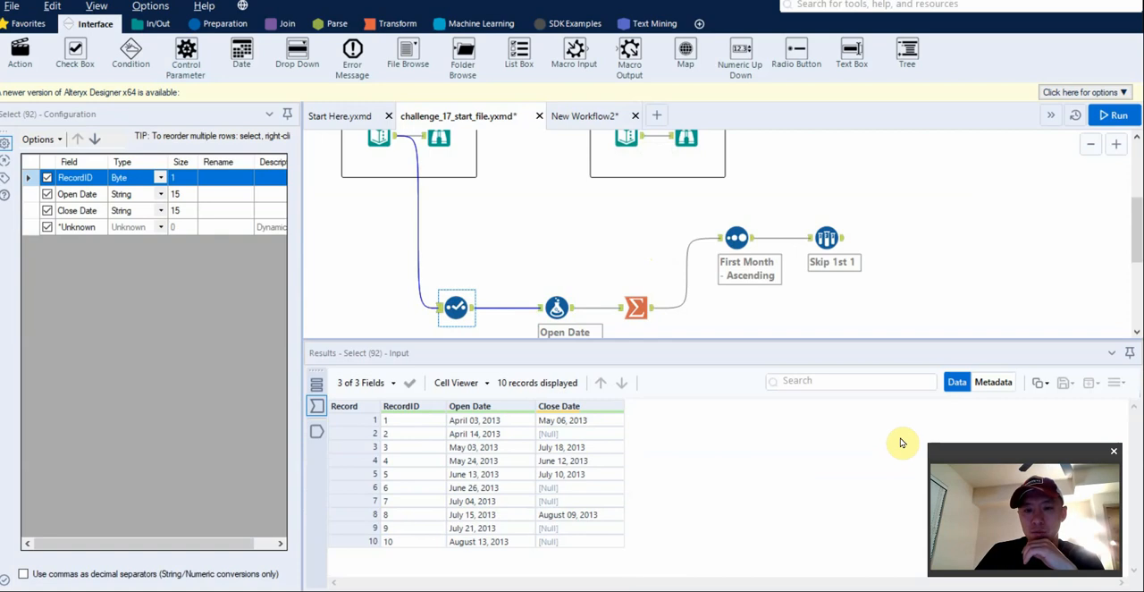
click(822, 257)
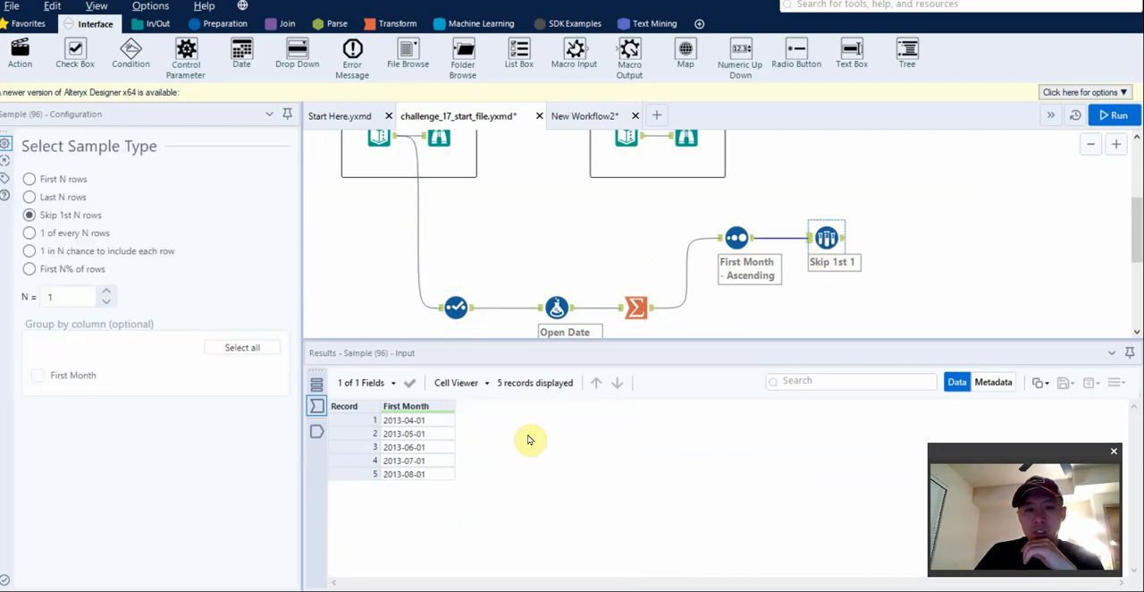
click(556, 307)
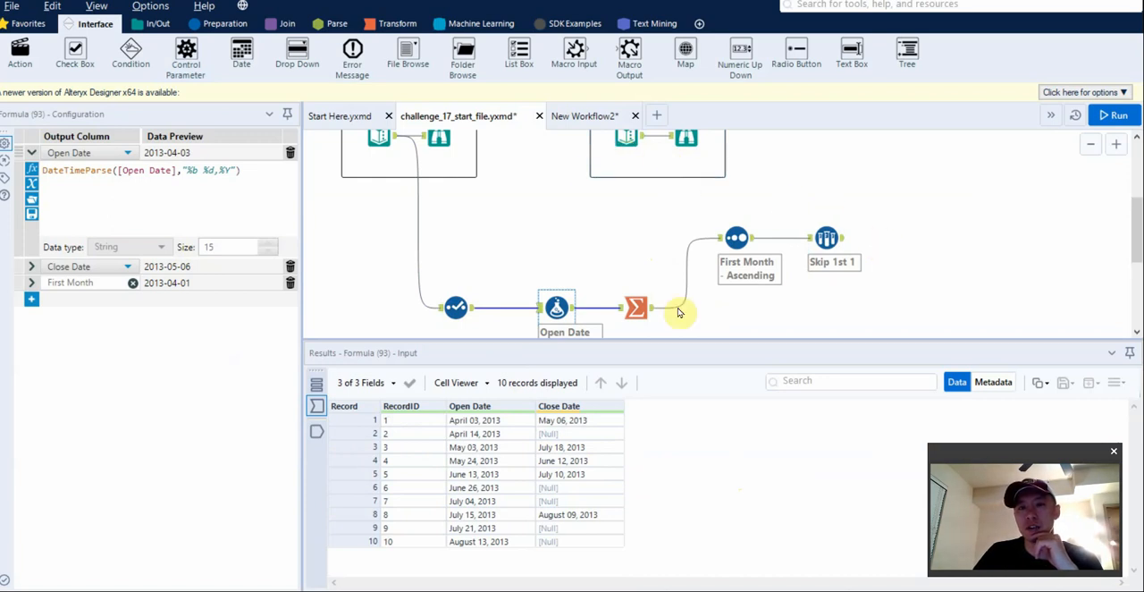
click(566, 114)
click(488, 117)
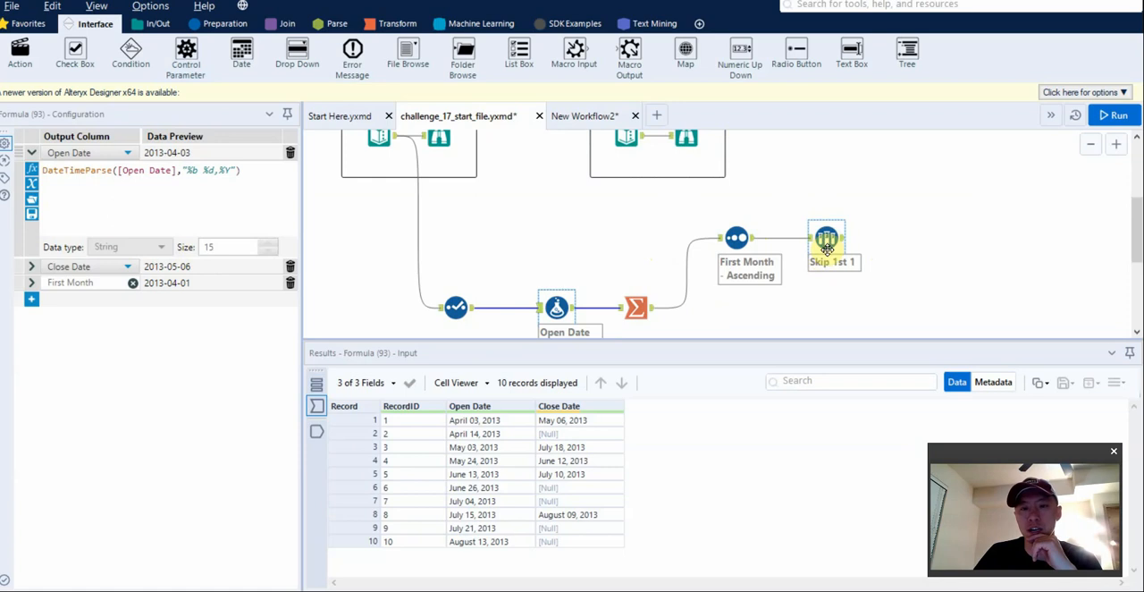
drag(689, 346, 689, 429)
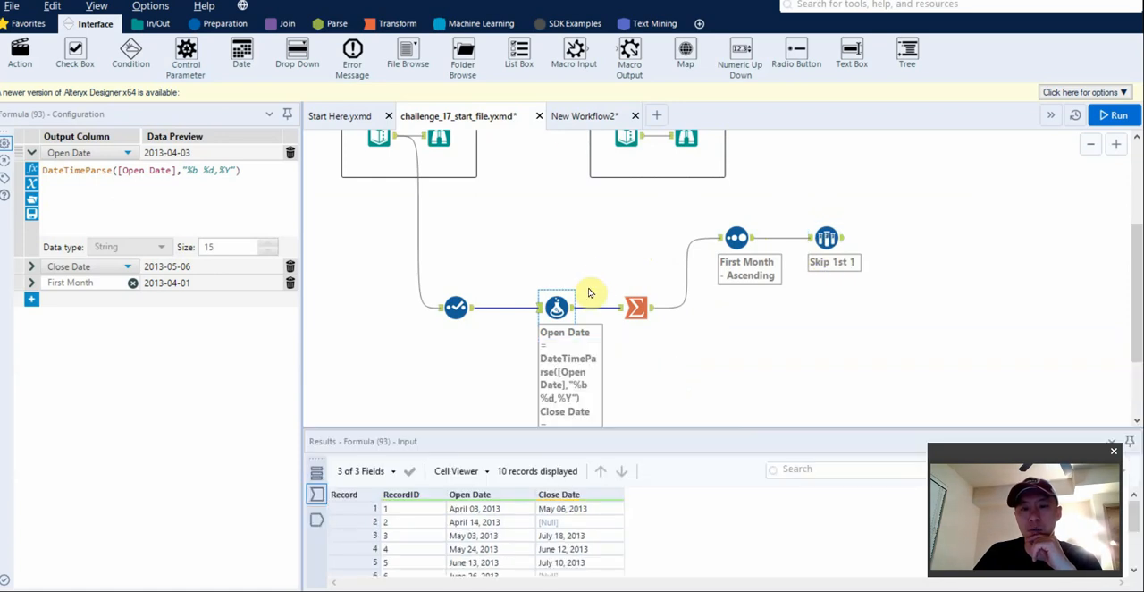
click(566, 116)
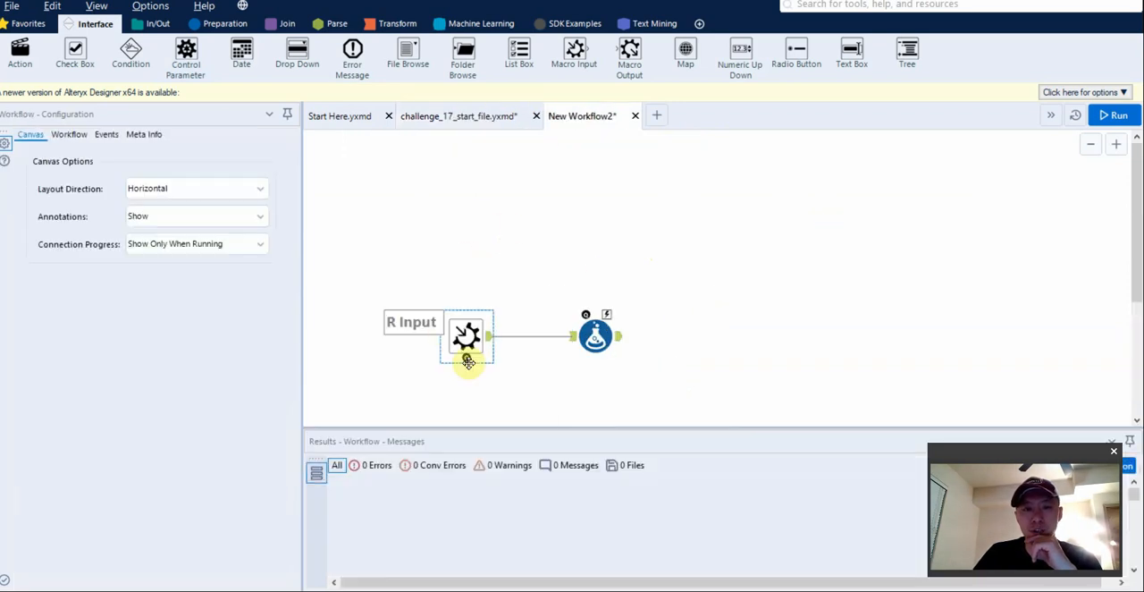
click(475, 121)
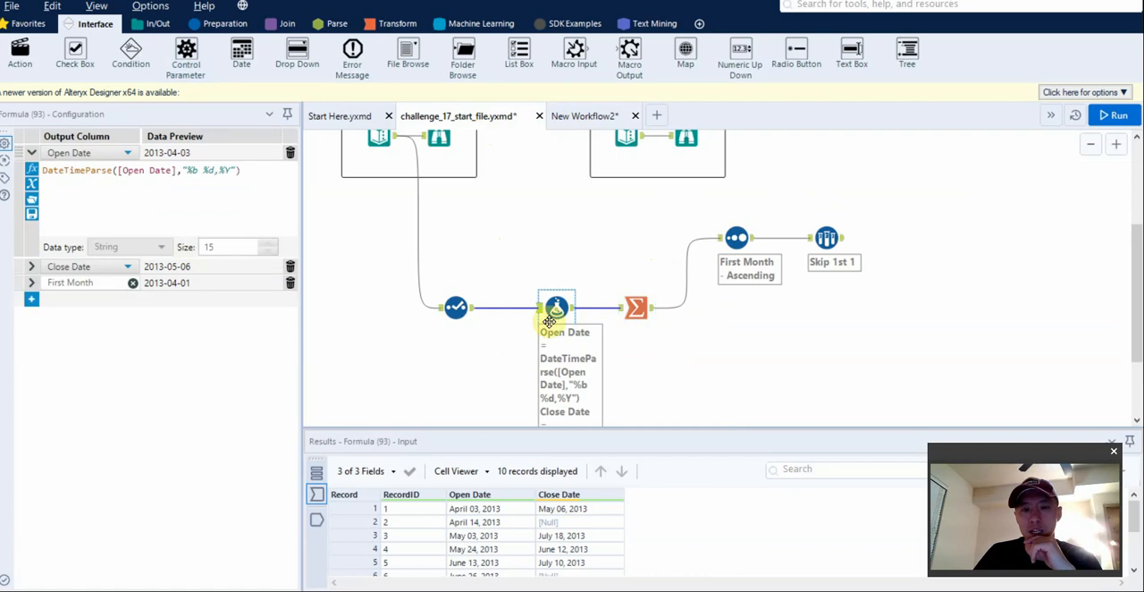
click(582, 116)
click(443, 330)
click(581, 336)
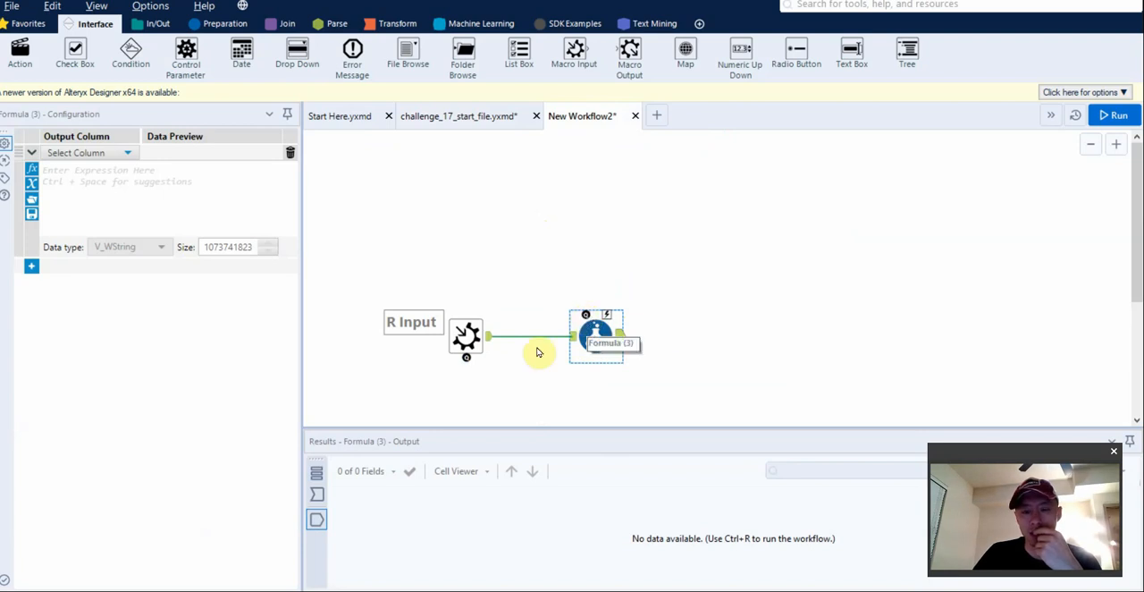
click(465, 126)
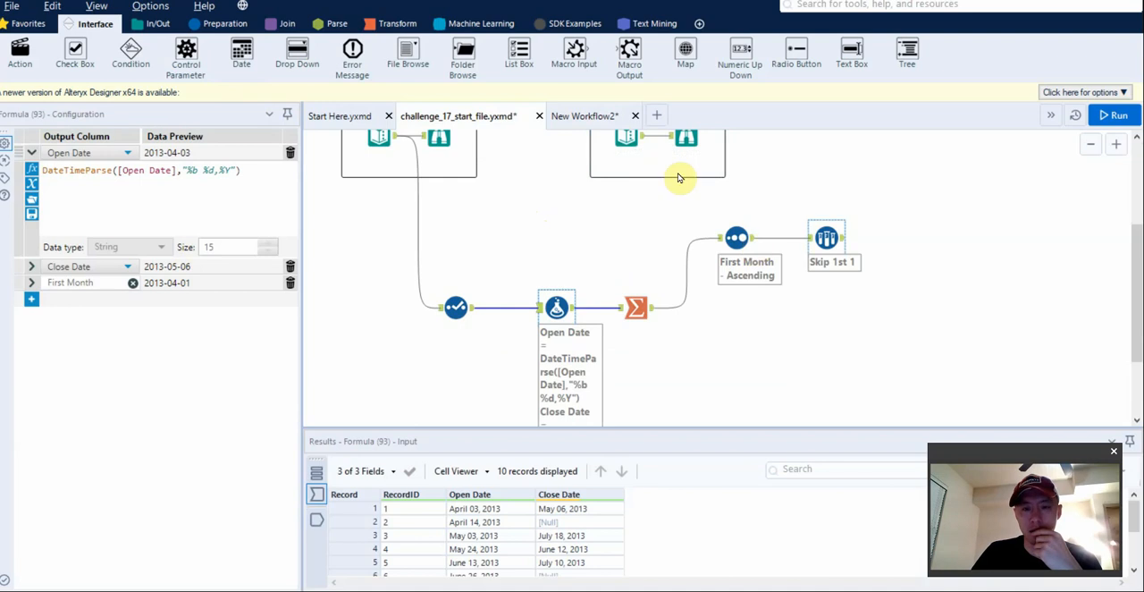
Add a Control Parameter above the new workflow's Formula tool, connected to it, and label it Month Start.
click(586, 117)
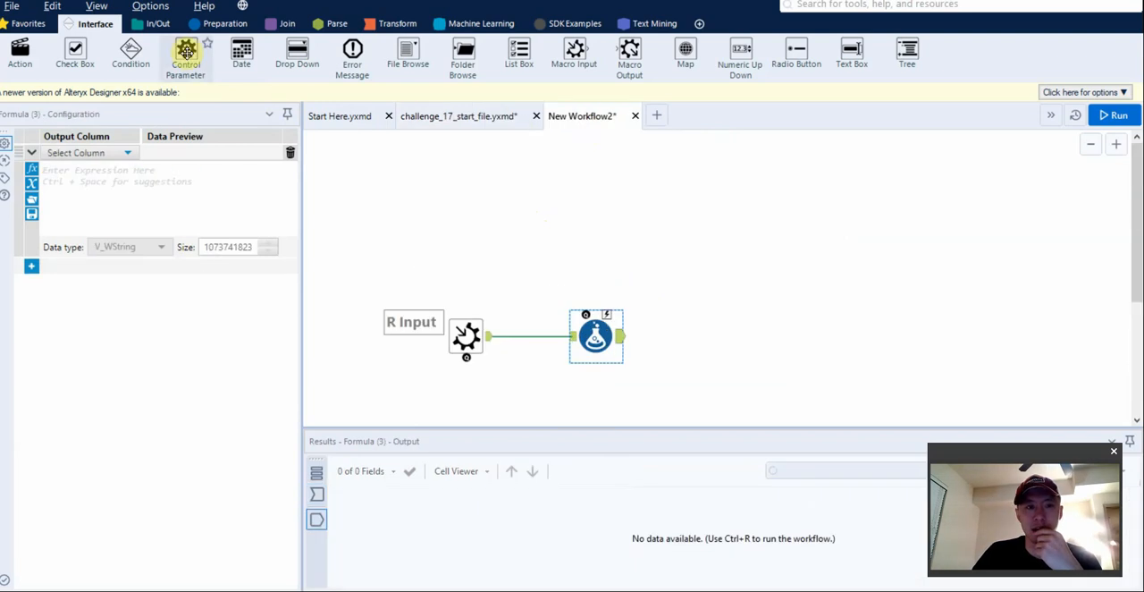
drag(186, 52, 583, 209)
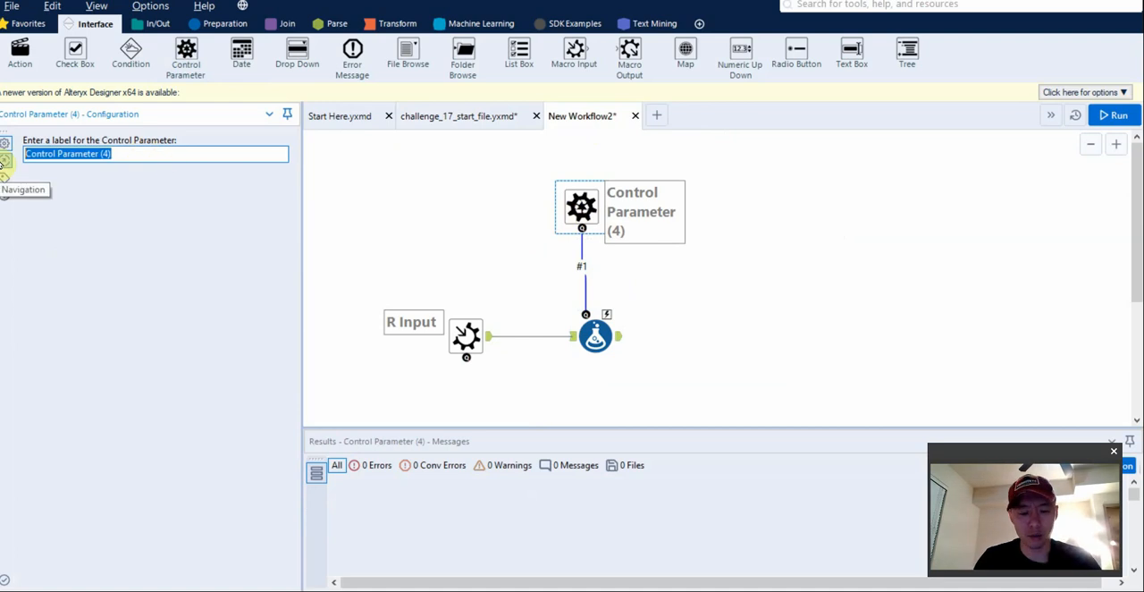
text(Month Start)
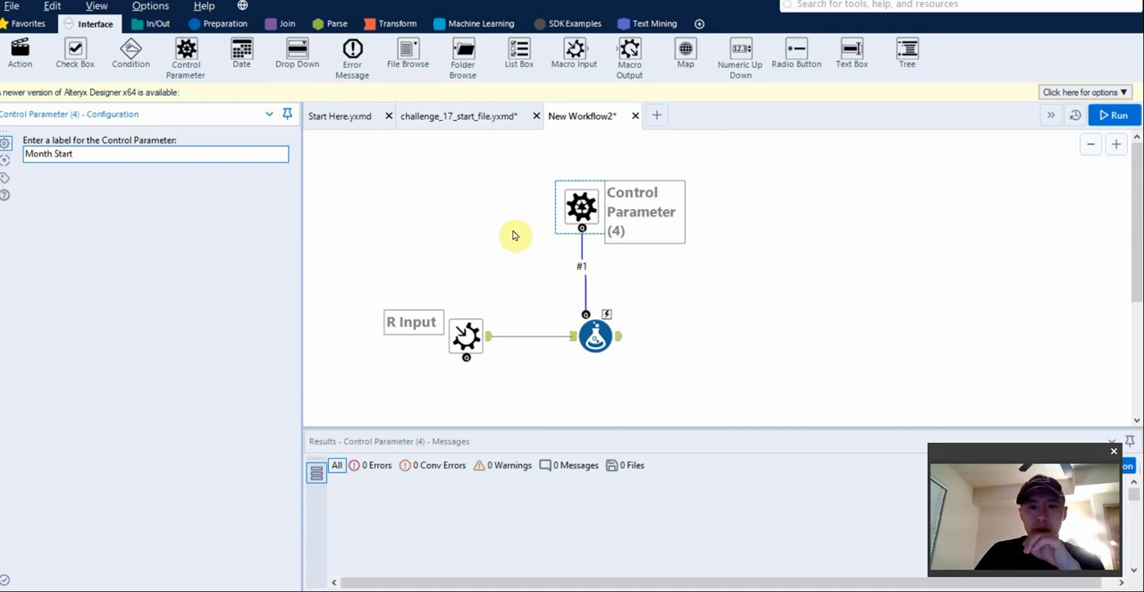
click(746, 322)
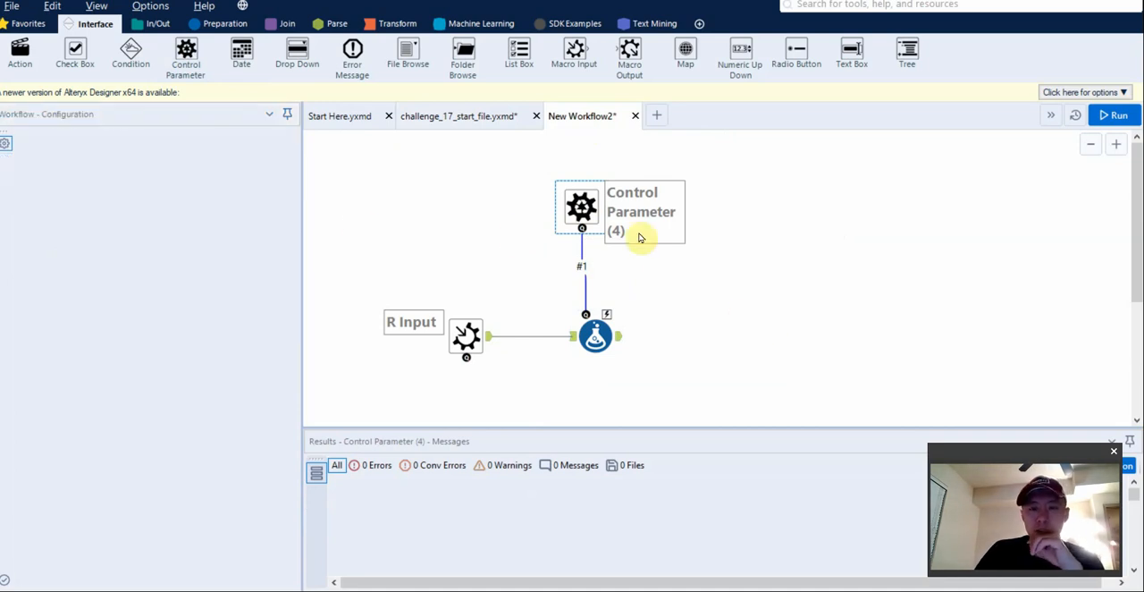
click(582, 209)
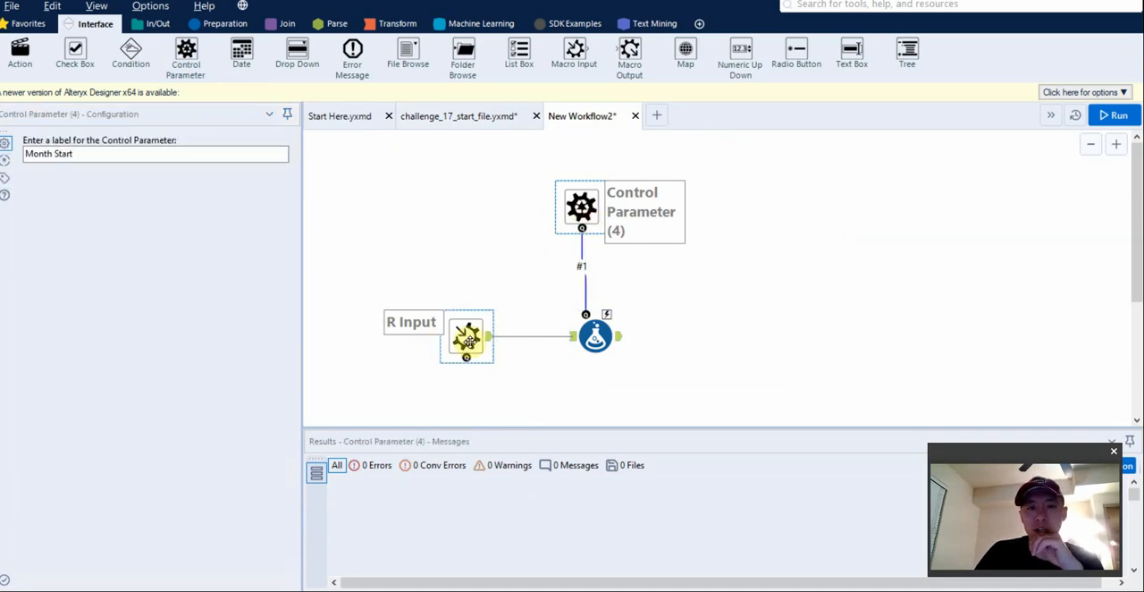
Run the new workflow and inspect the Macro Input's output records in an enlarged results area.
click(467, 337)
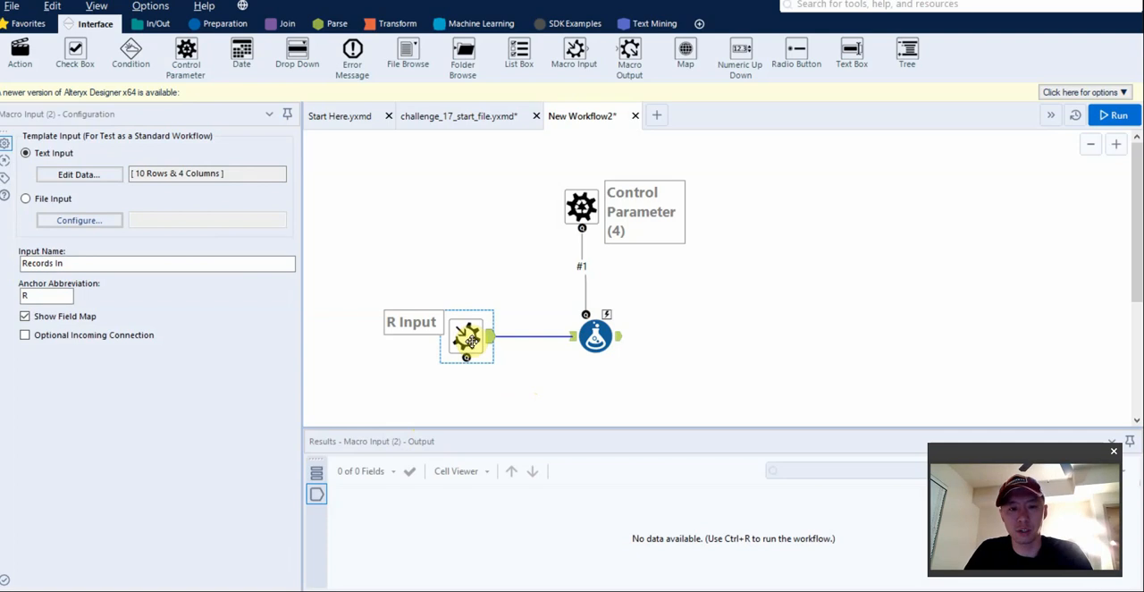
key(ctrl+r)
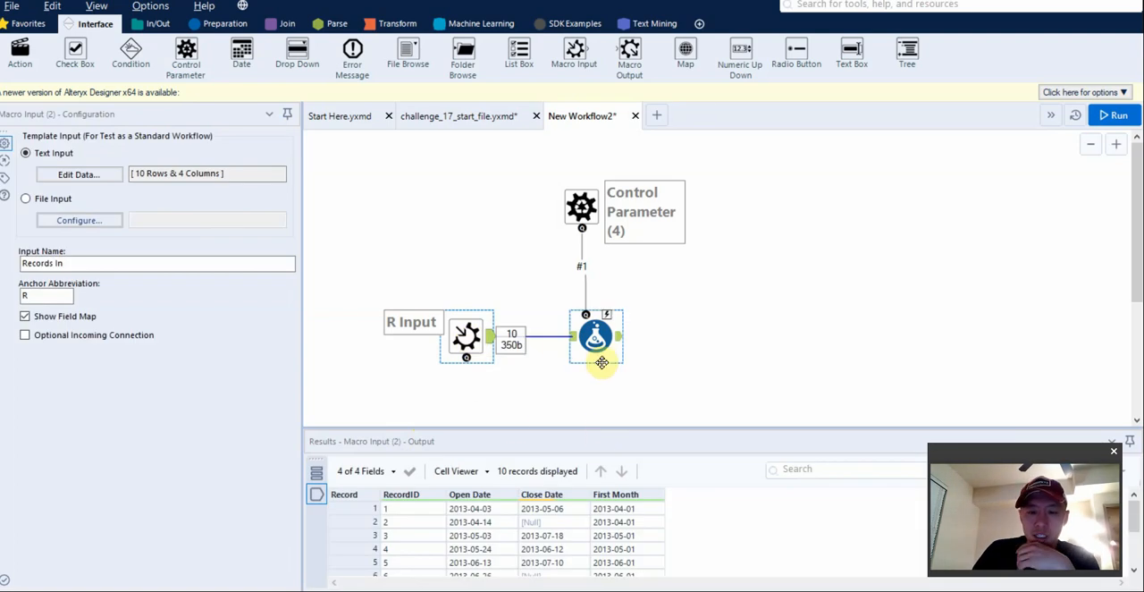
drag(602, 429, 602, 395)
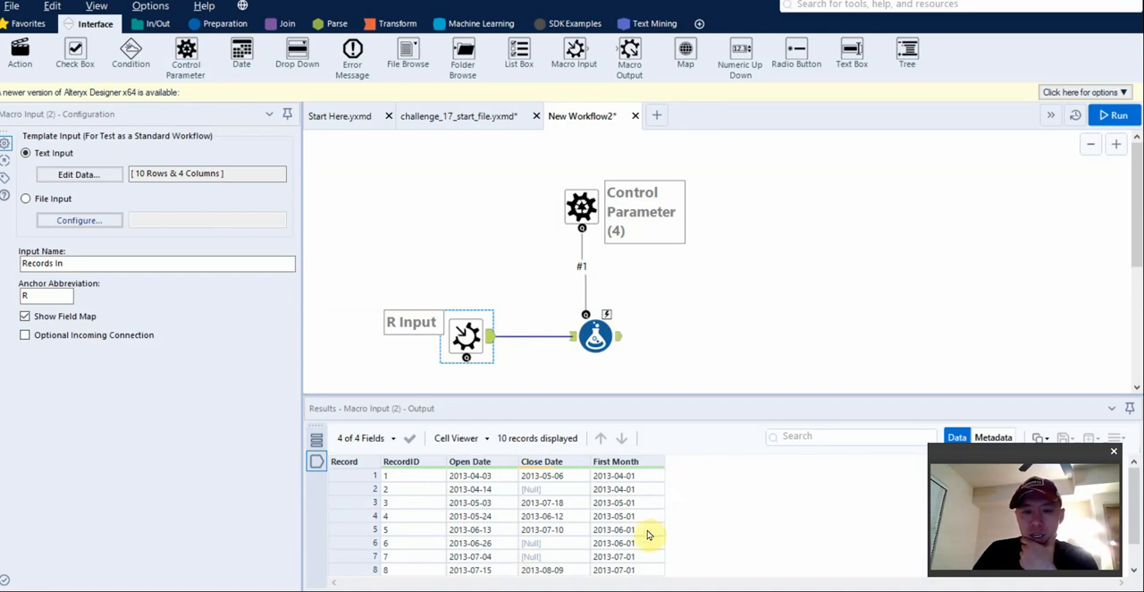
Create a new output column named Start Month in the Formula tool connected to the Control Parameter.
click(595, 338)
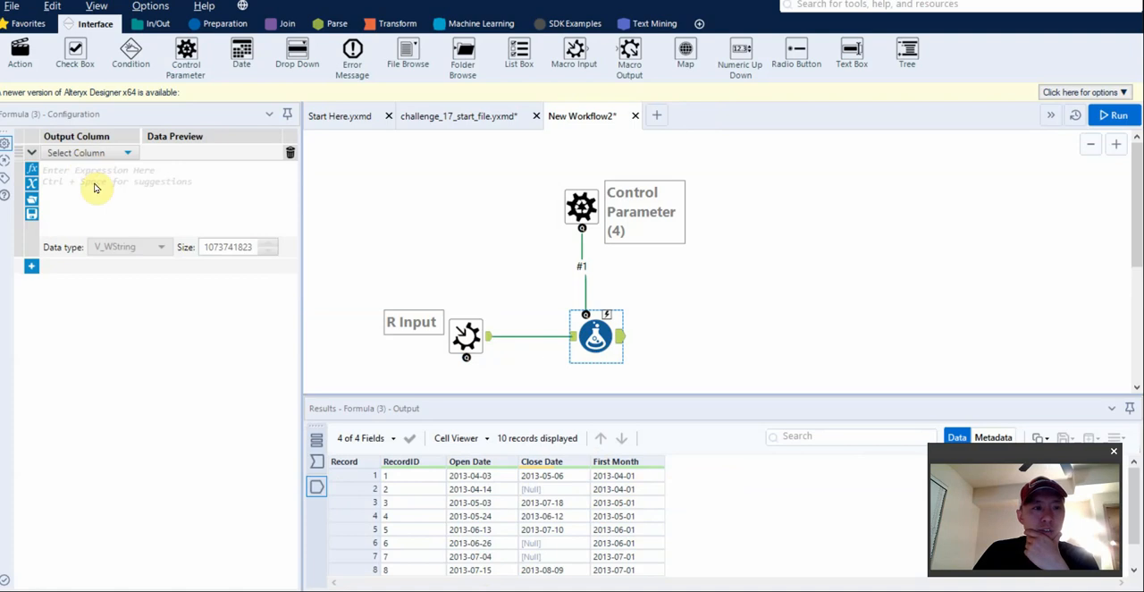
click(88, 153)
click(90, 171)
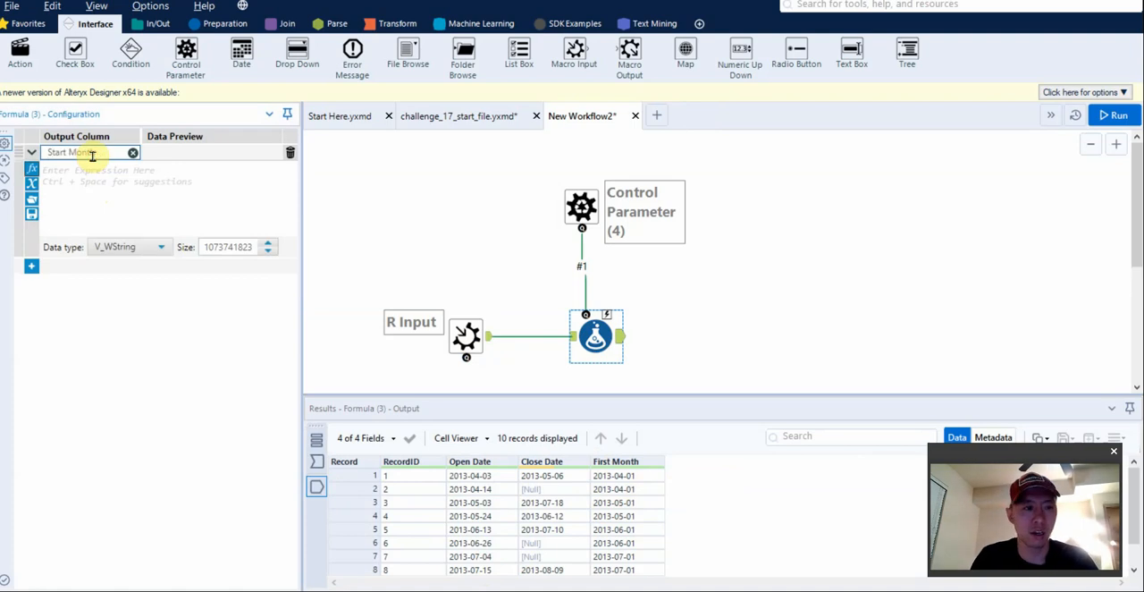
click(153, 209)
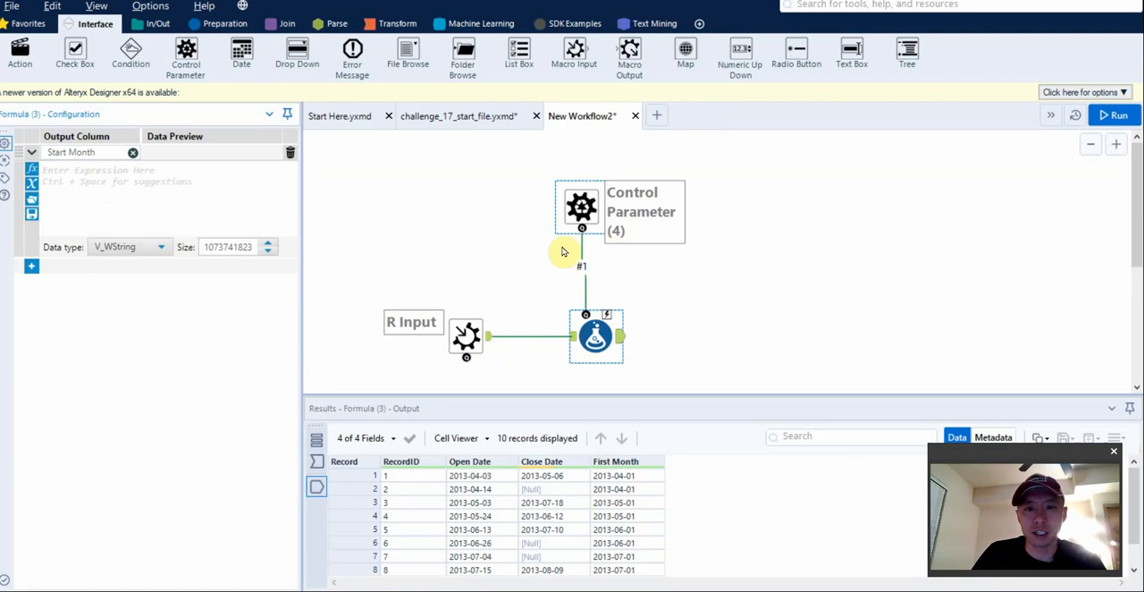
click(175, 173)
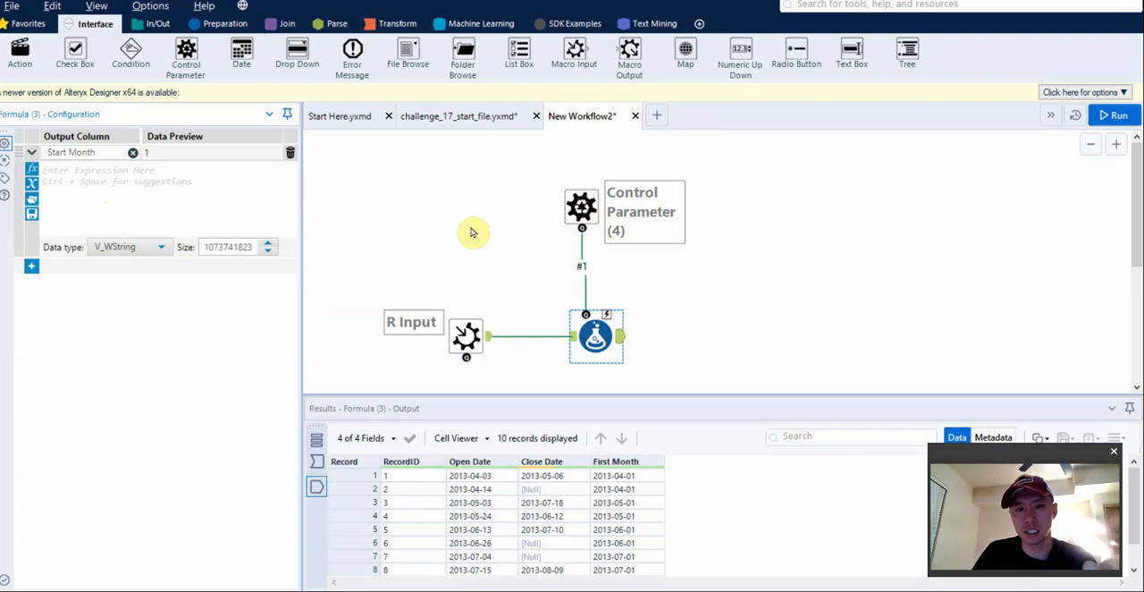
Save the new workflow as the Designer macro New Workflow2 in the Desktop folder.
key(ctrl+s)
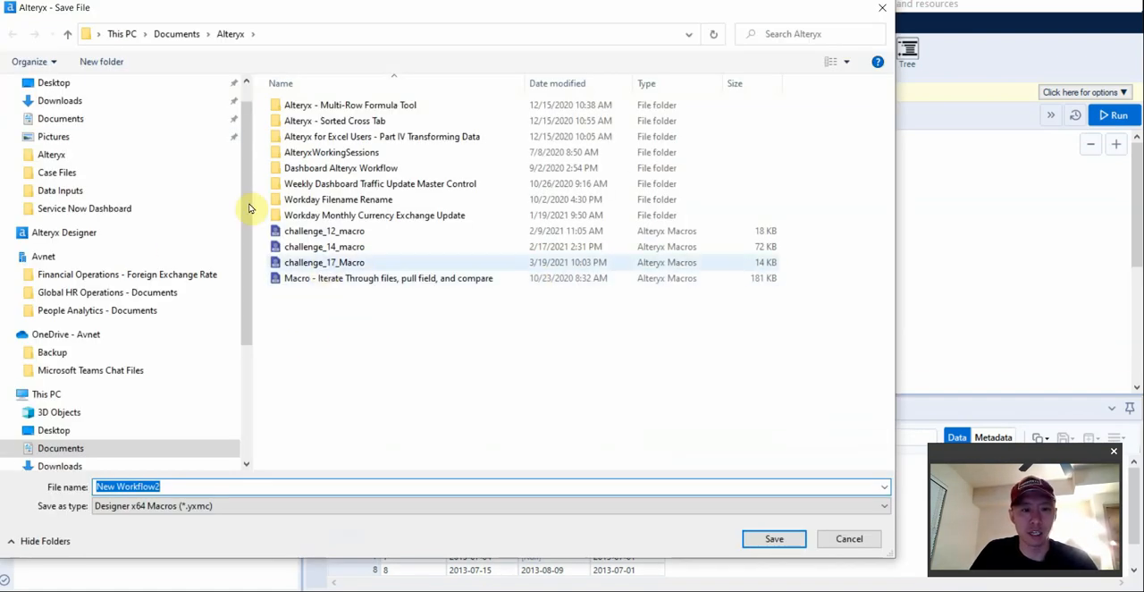
scroll(89, 304, up, 1)
click(66, 118)
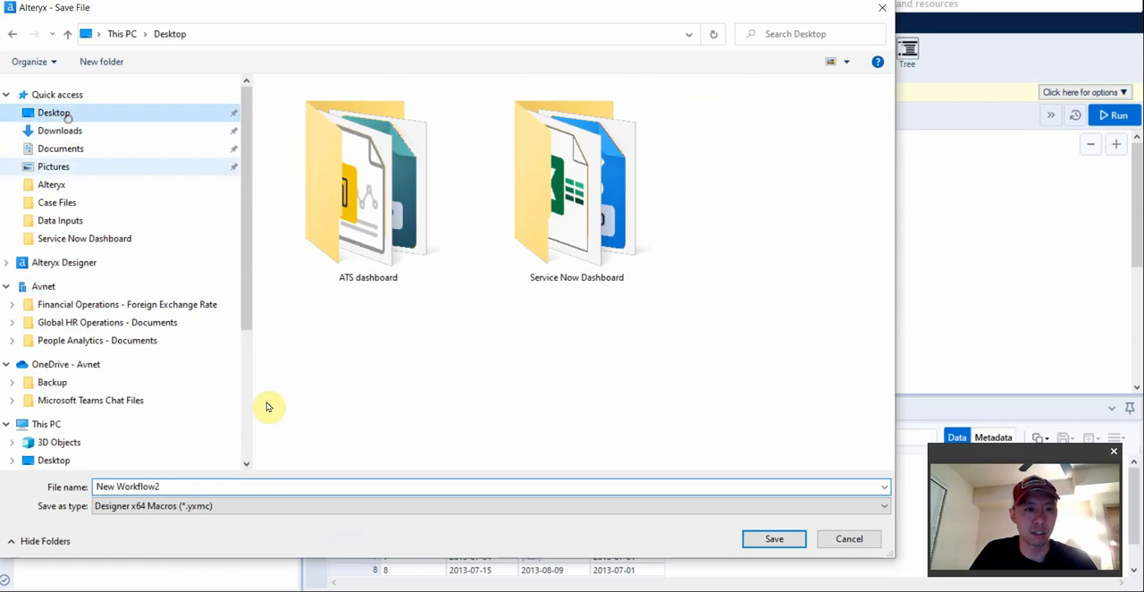
click(774, 540)
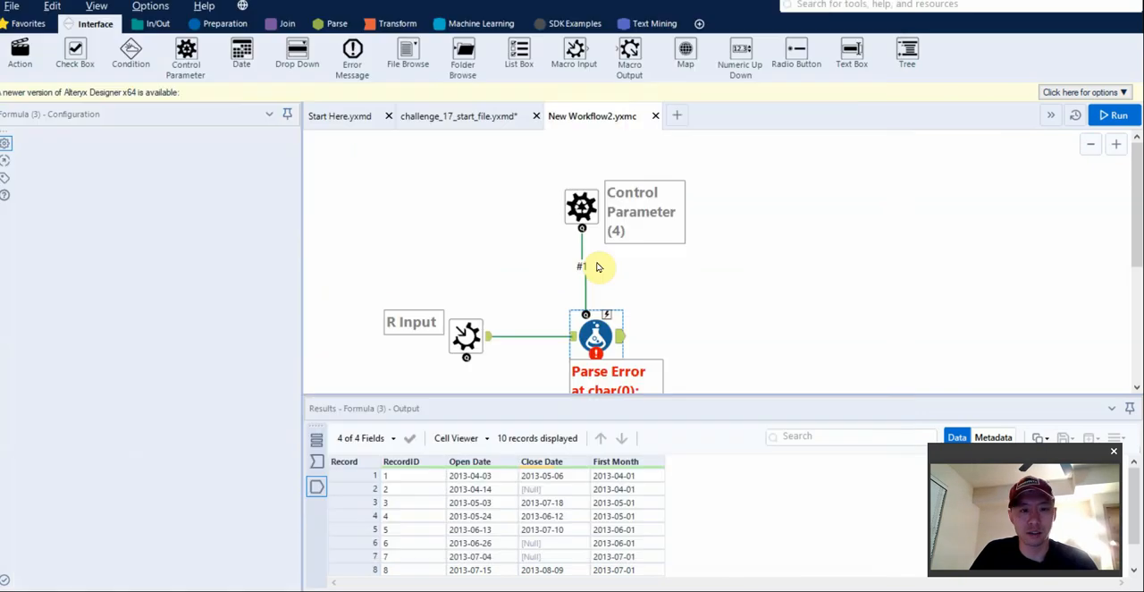
click(544, 237)
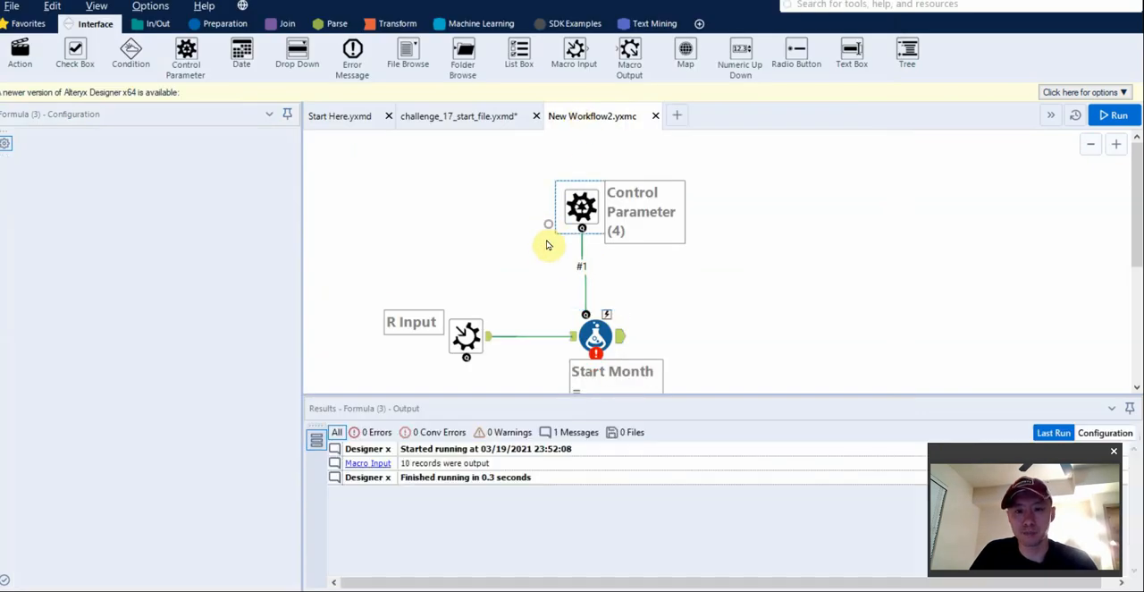
Insert the New Workflow2 macro into the challenge_17_start_file workflow, in the empty area beyond the Sample tool.
click(500, 117)
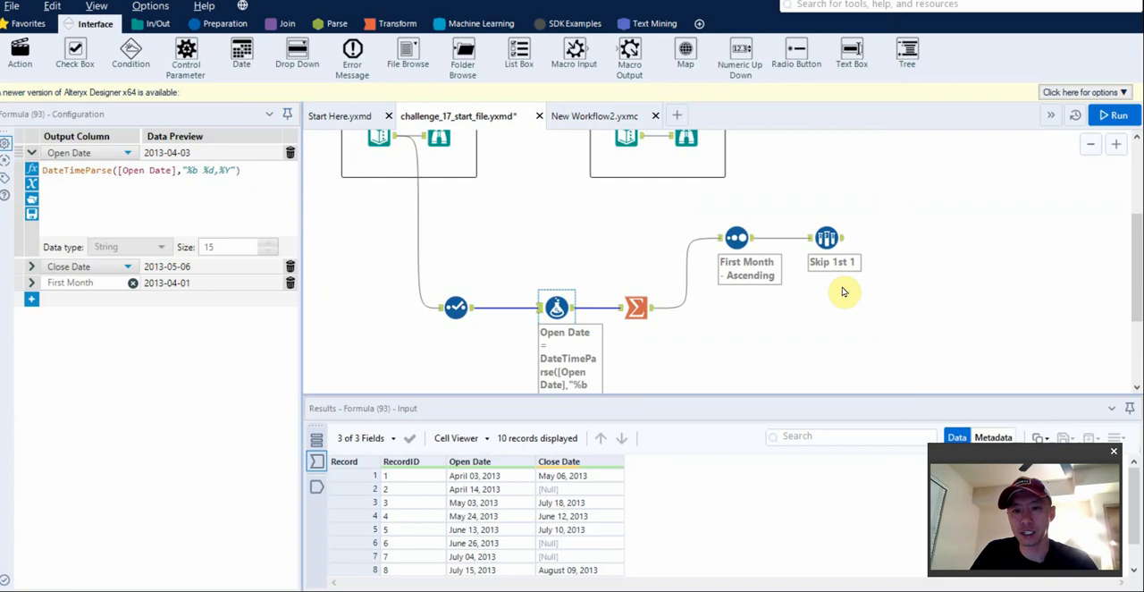
right_click(916, 299)
mouse_move(957, 327)
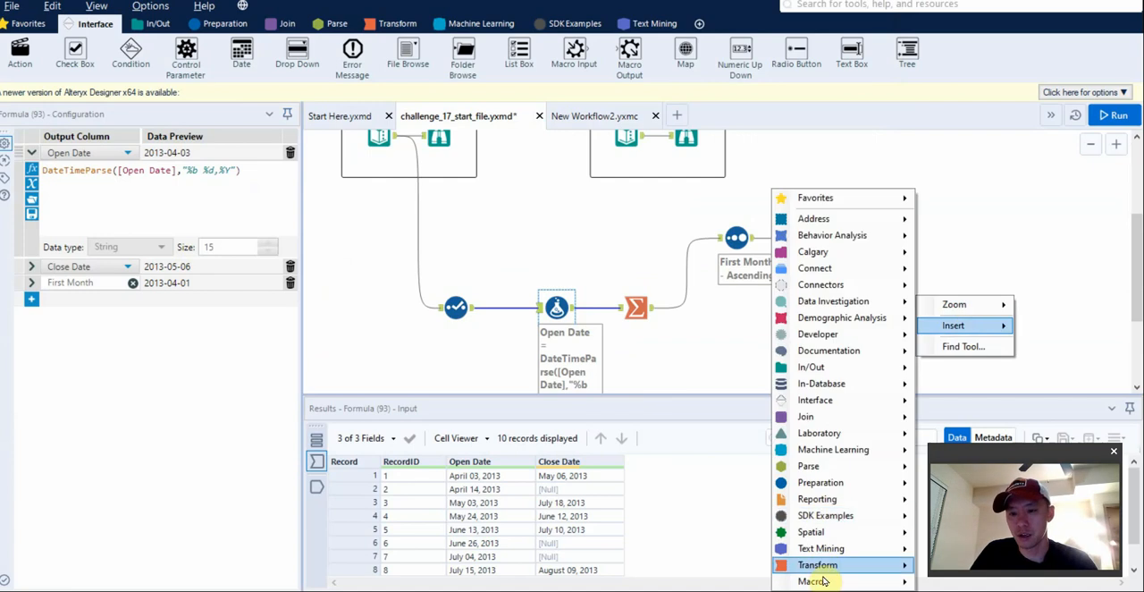
mouse_move(822, 580)
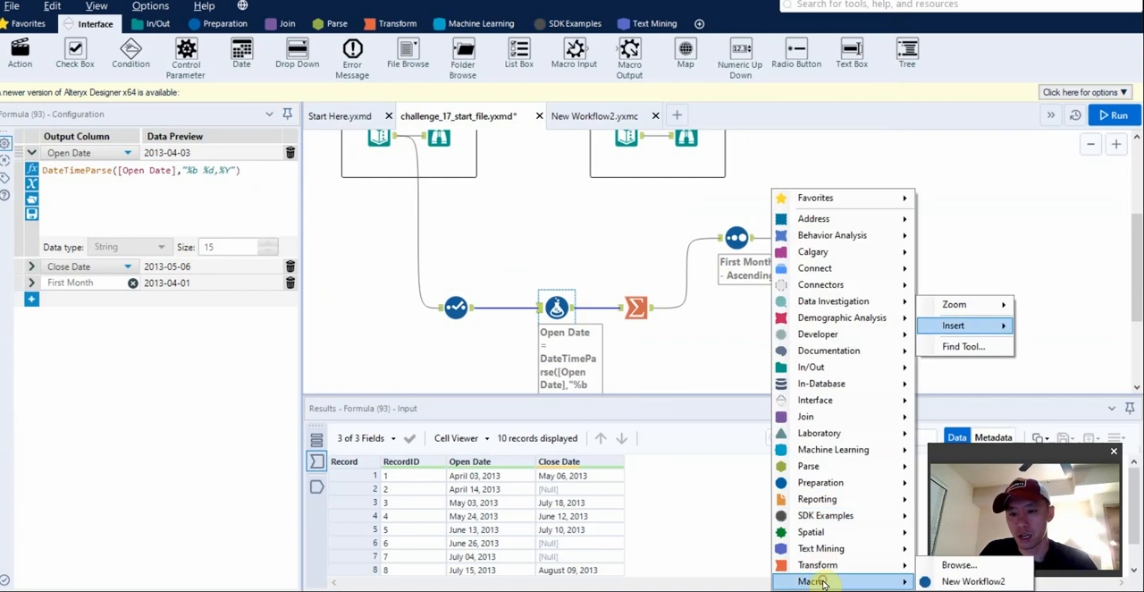
click(976, 581)
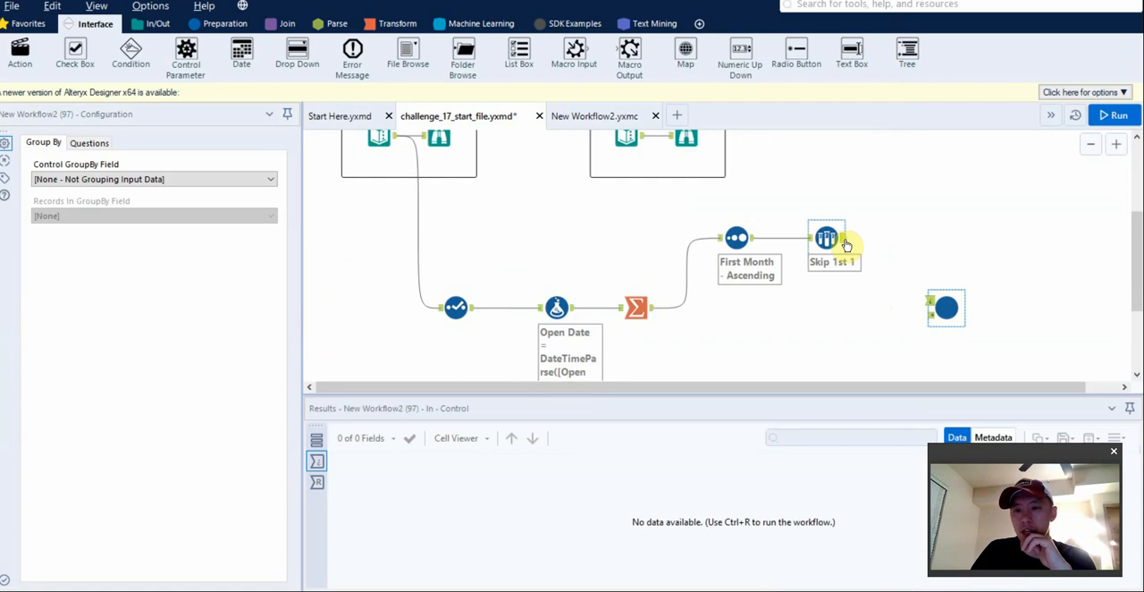
Connect the Sample tool to the macro's control input and the Formula tool to its data input, with First Month as Control GroupBy Field.
drag(845, 244, 931, 305)
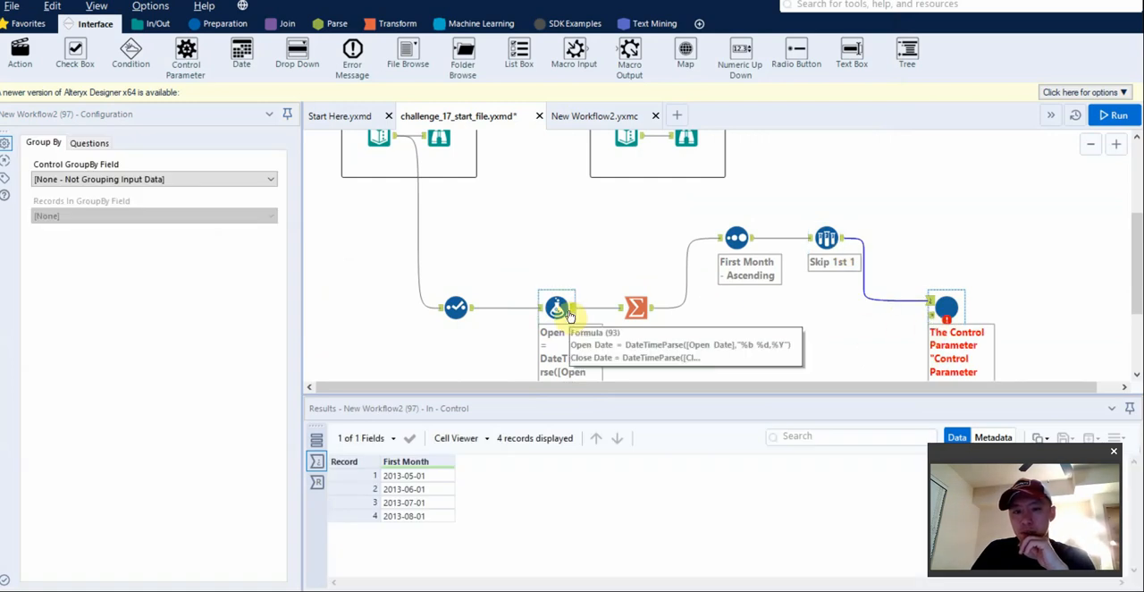
drag(572, 311, 1015, 322)
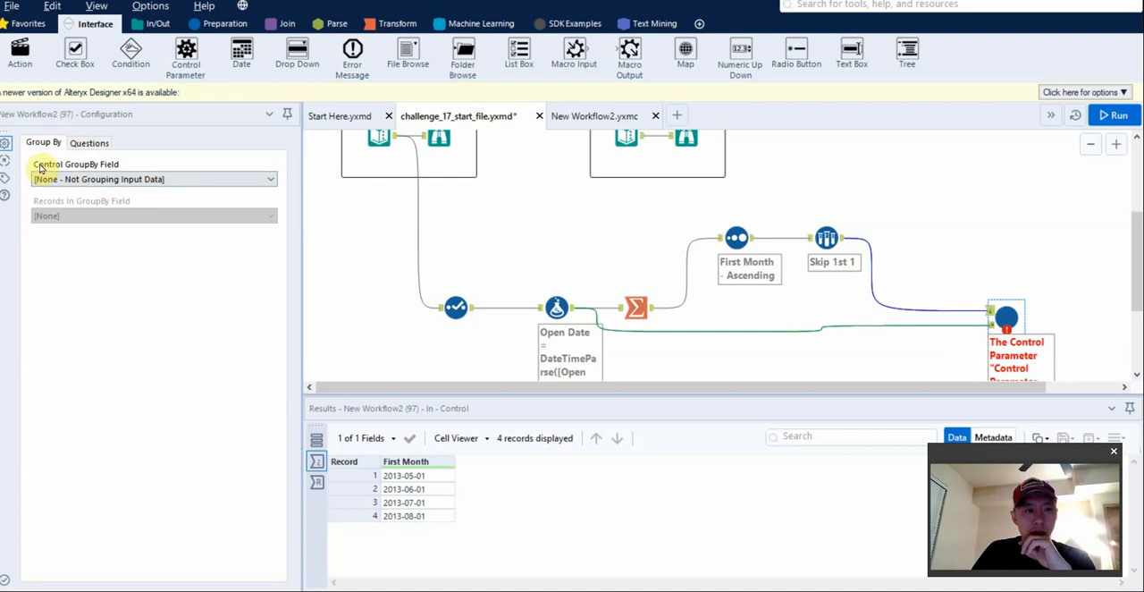
click(84, 179)
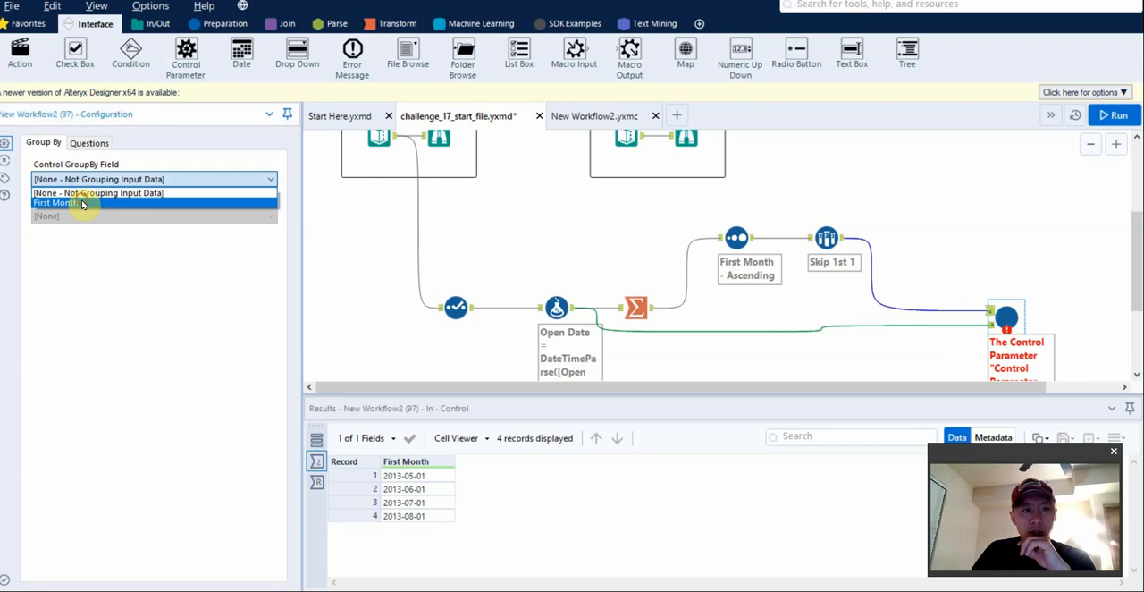
click(84, 204)
Rename the Summarize tool's First Month output field as Start Month.
click(823, 243)
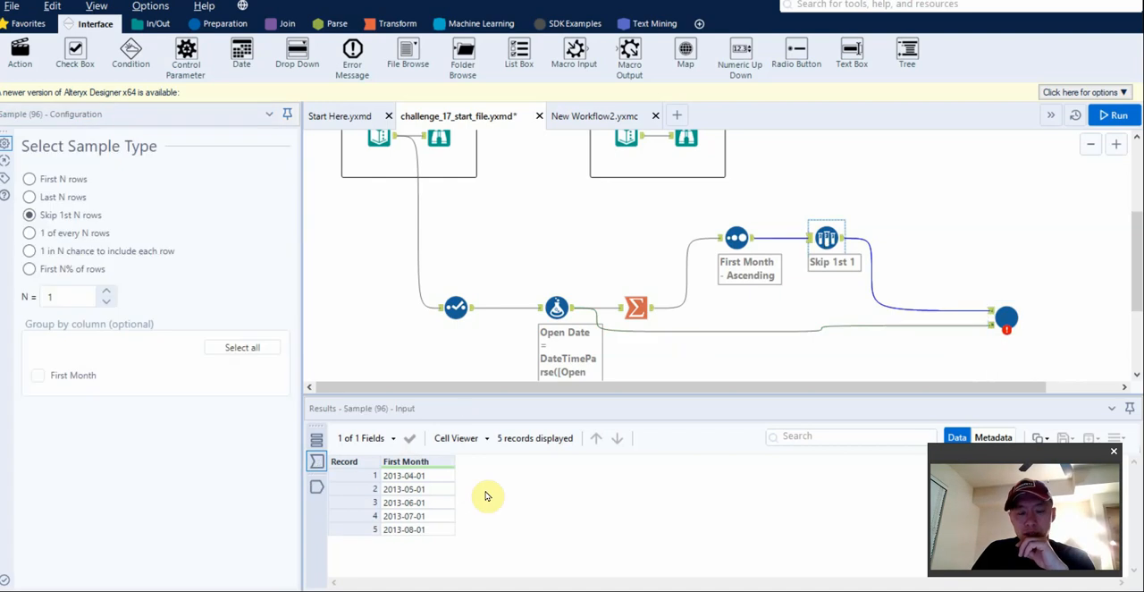
click(736, 238)
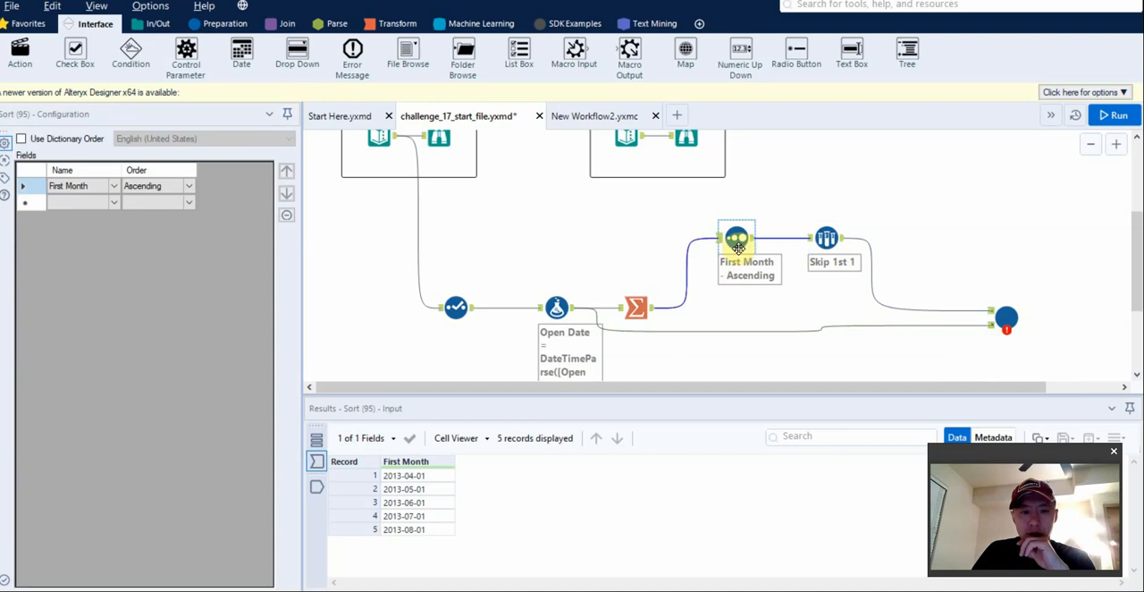
click(825, 237)
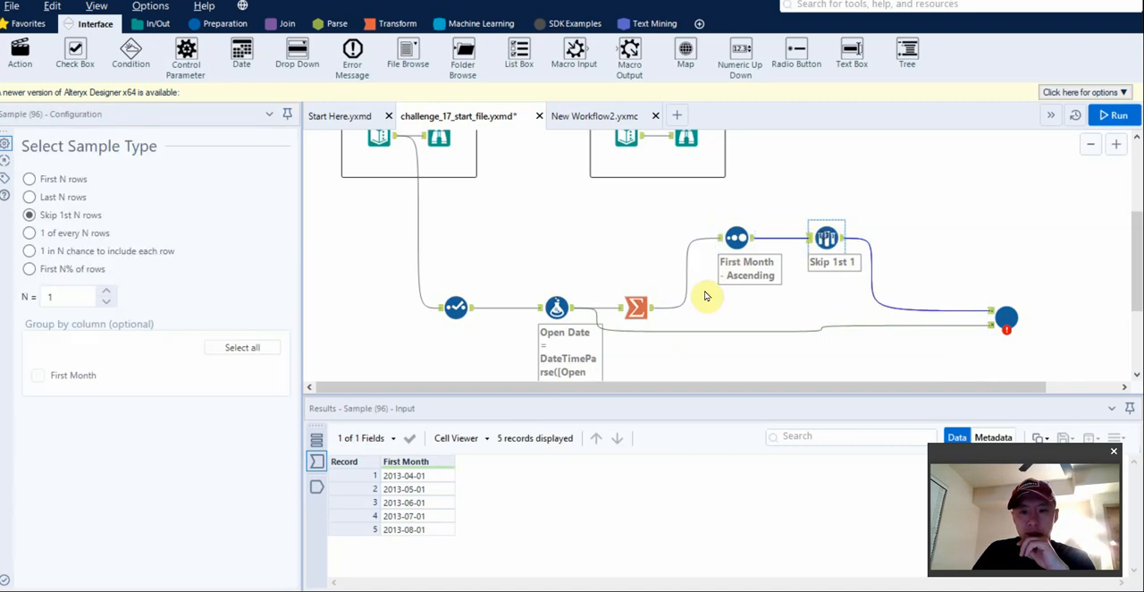
click(636, 307)
click(222, 411)
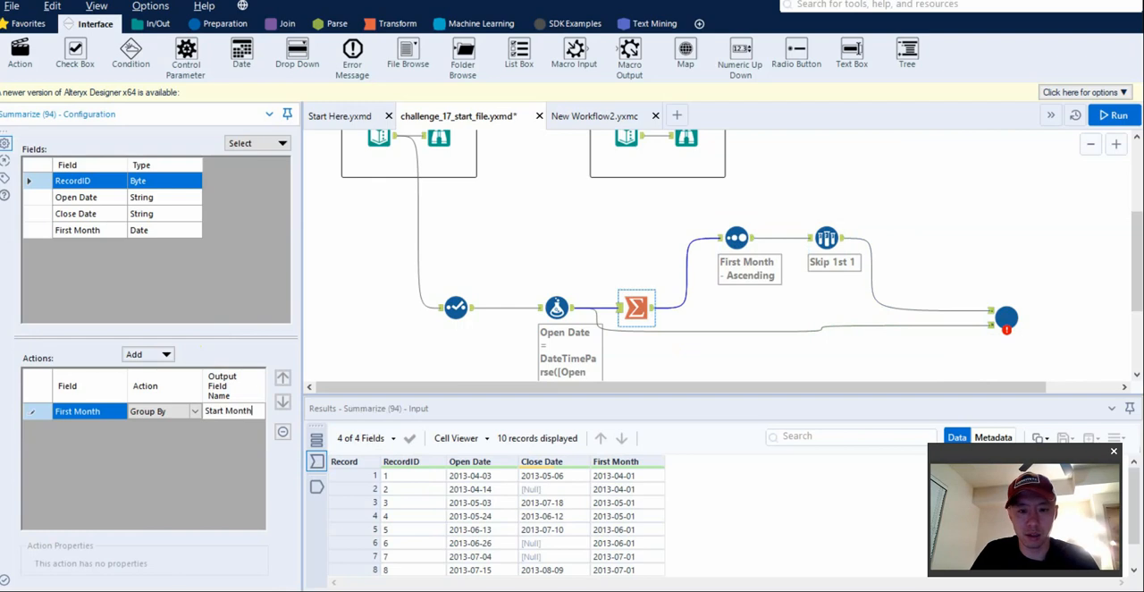
Reselect First Month as the New Workflow2 macro's Control GroupBy Field.
click(1006, 317)
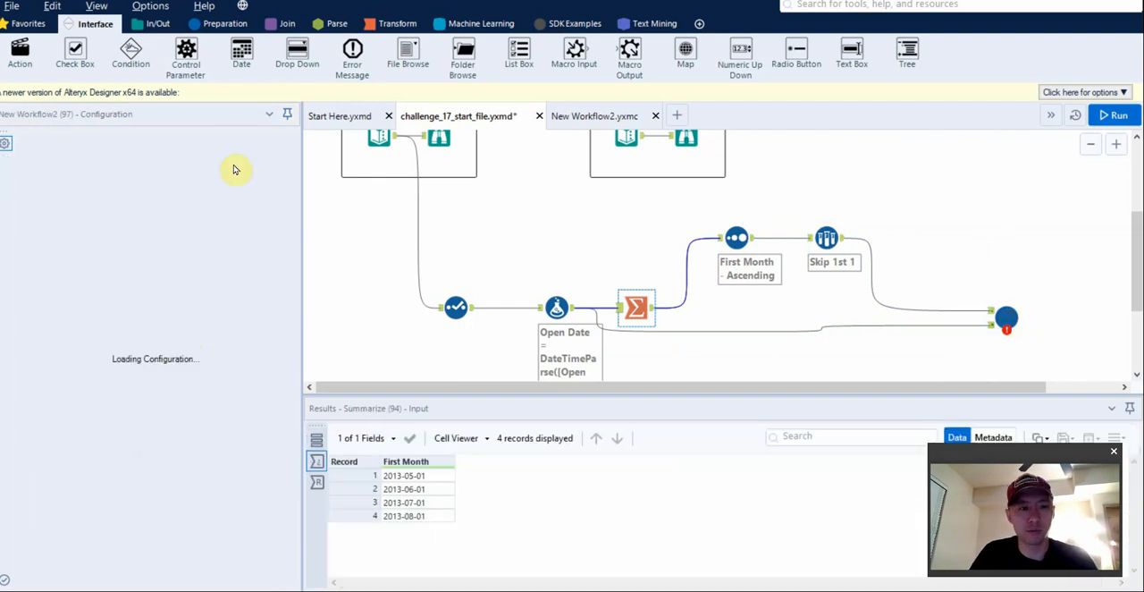
click(200, 179)
click(184, 202)
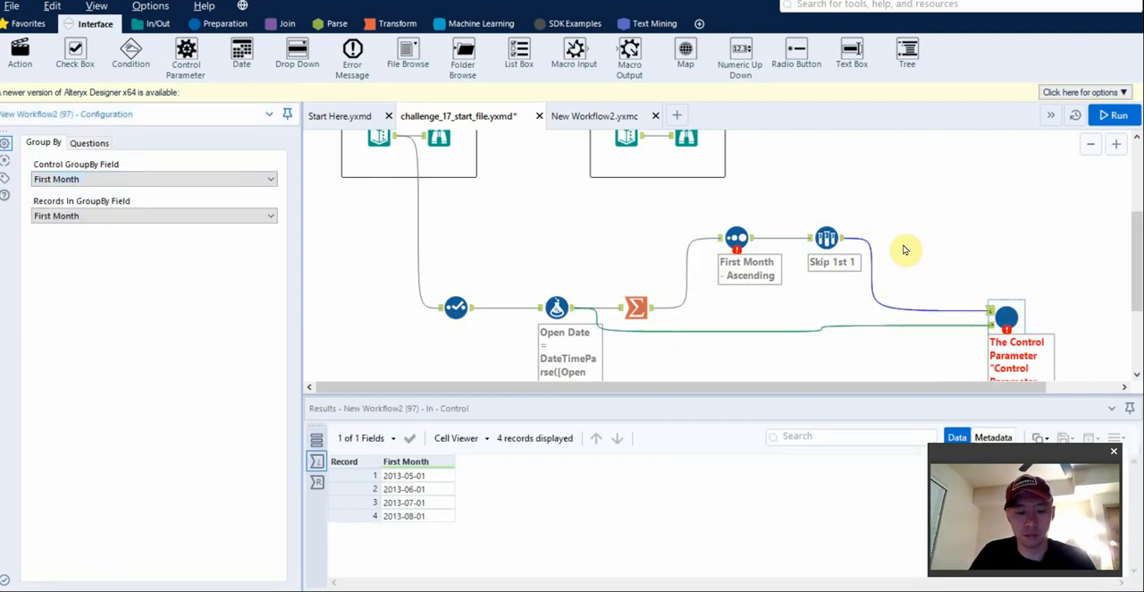
Change the Sort tool's sort field to Start Month.
click(747, 251)
click(106, 186)
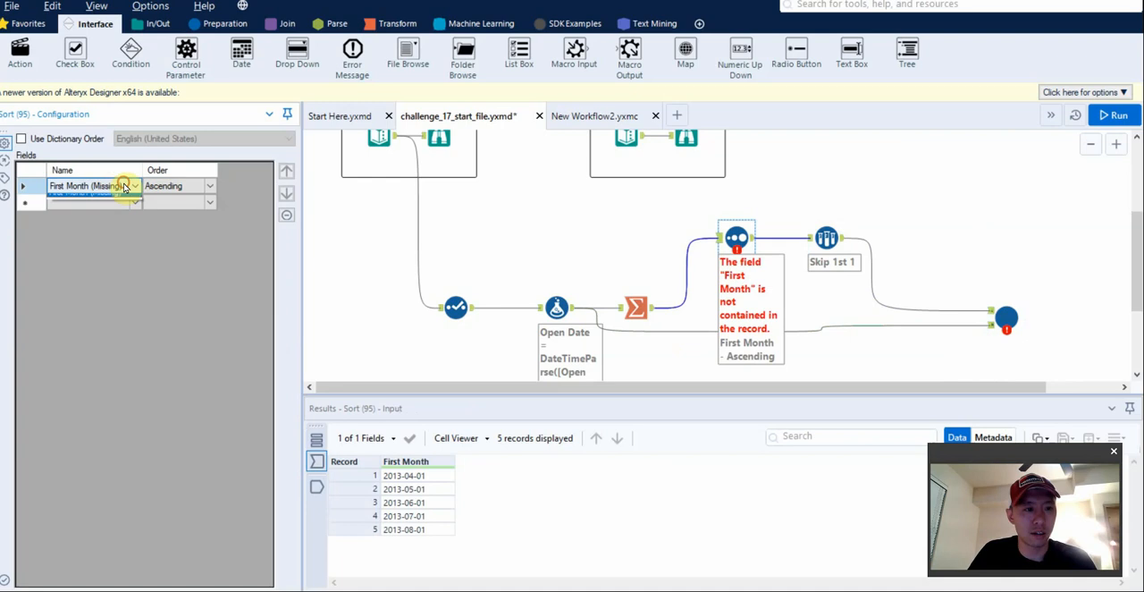
click(121, 186)
click(119, 199)
Set the macro's Control GroupBy Field to Start Month and its Records In GroupBy Field to [None].
click(826, 237)
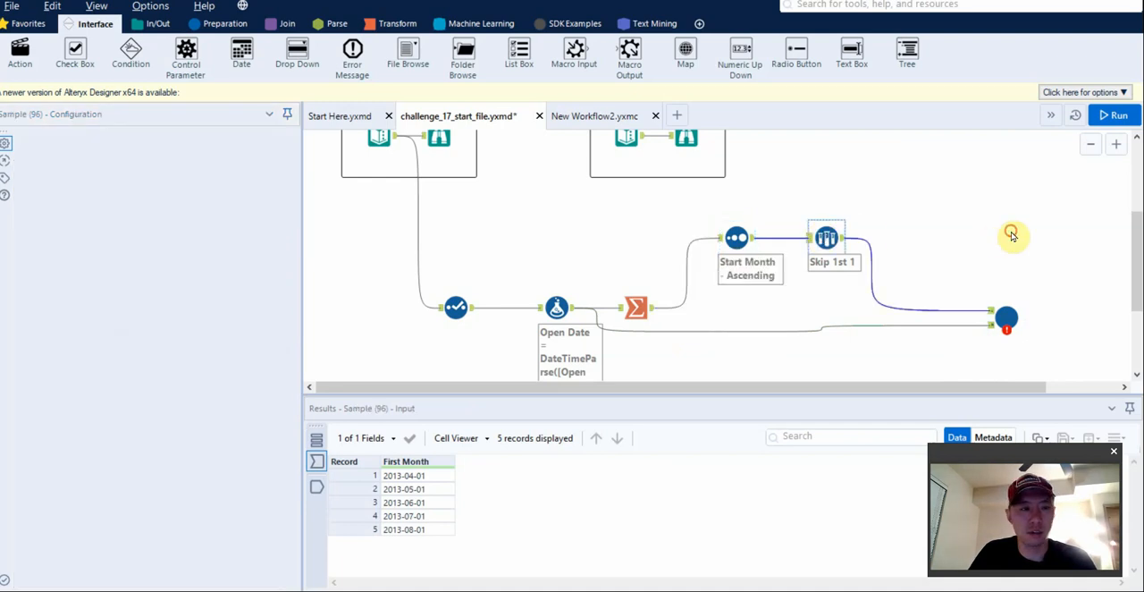
key(ctrl+r)
click(1005, 319)
click(179, 179)
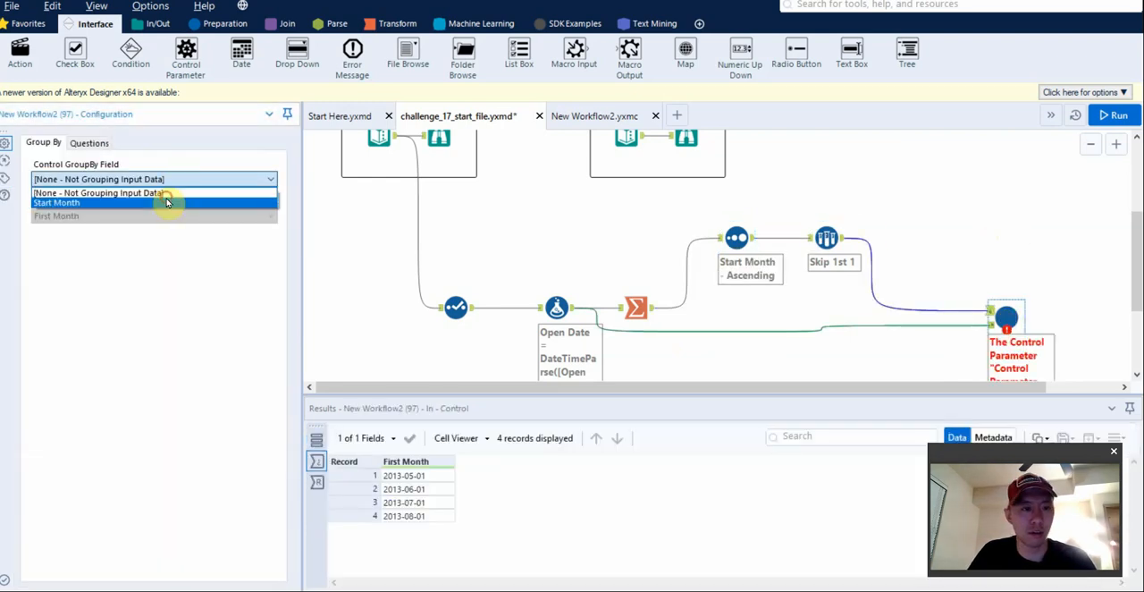
click(168, 198)
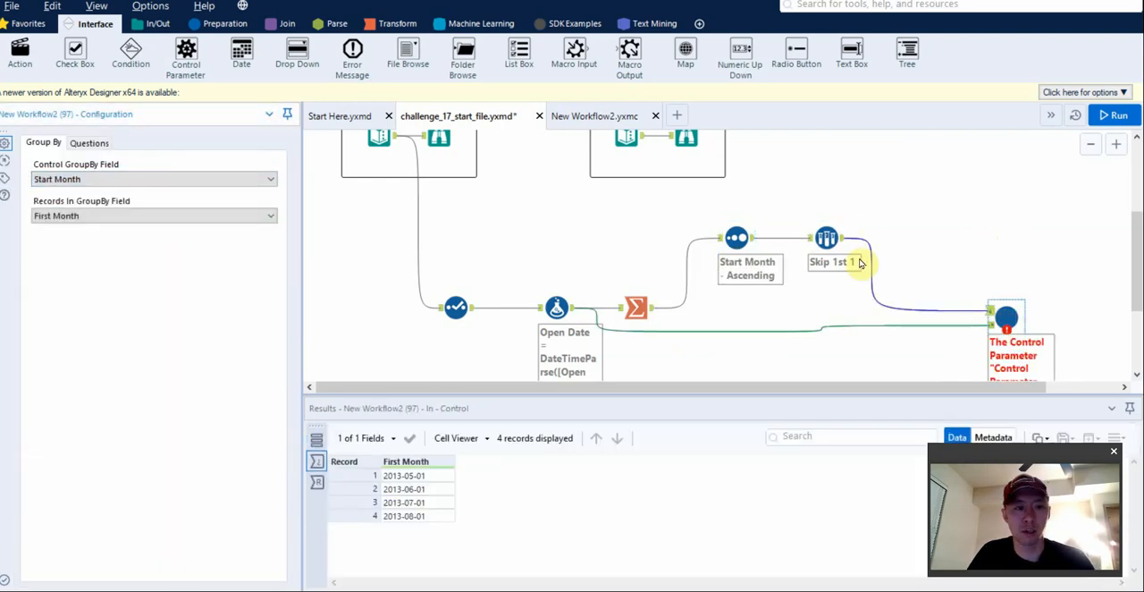
click(100, 223)
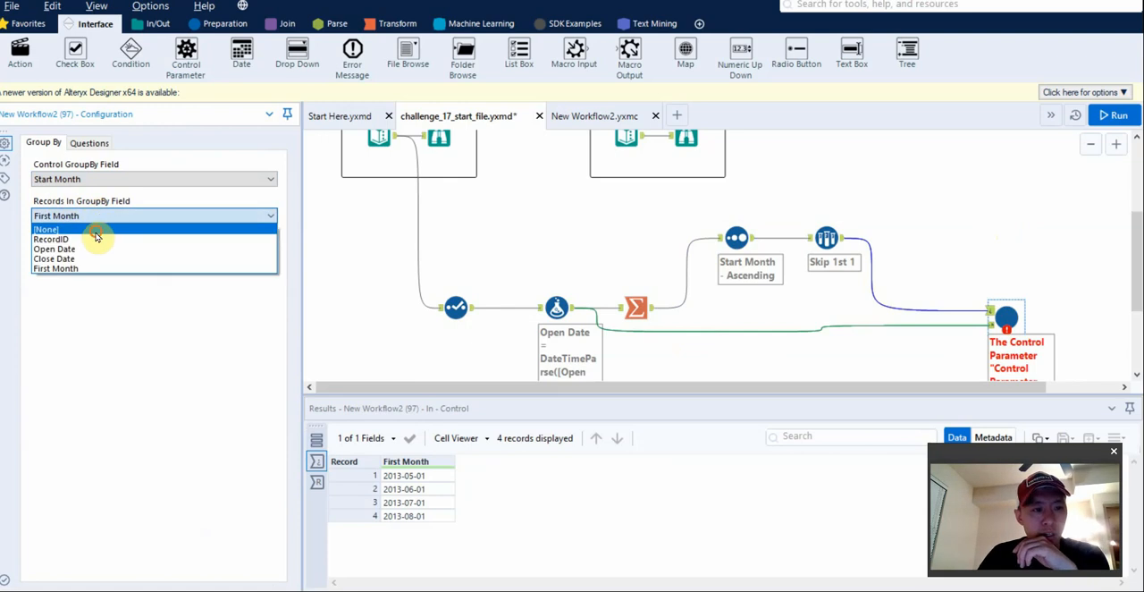
click(100, 233)
Examine the macro's field mapping questions and the choices for Open Date, comparing them with the Formula tool's output columns.
click(556, 308)
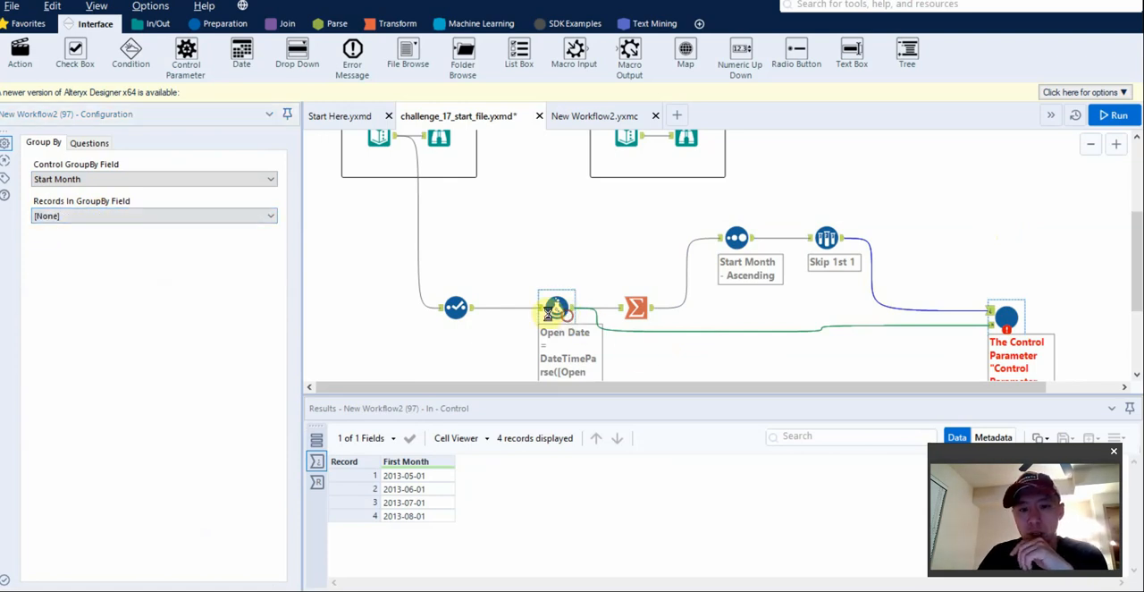
click(984, 316)
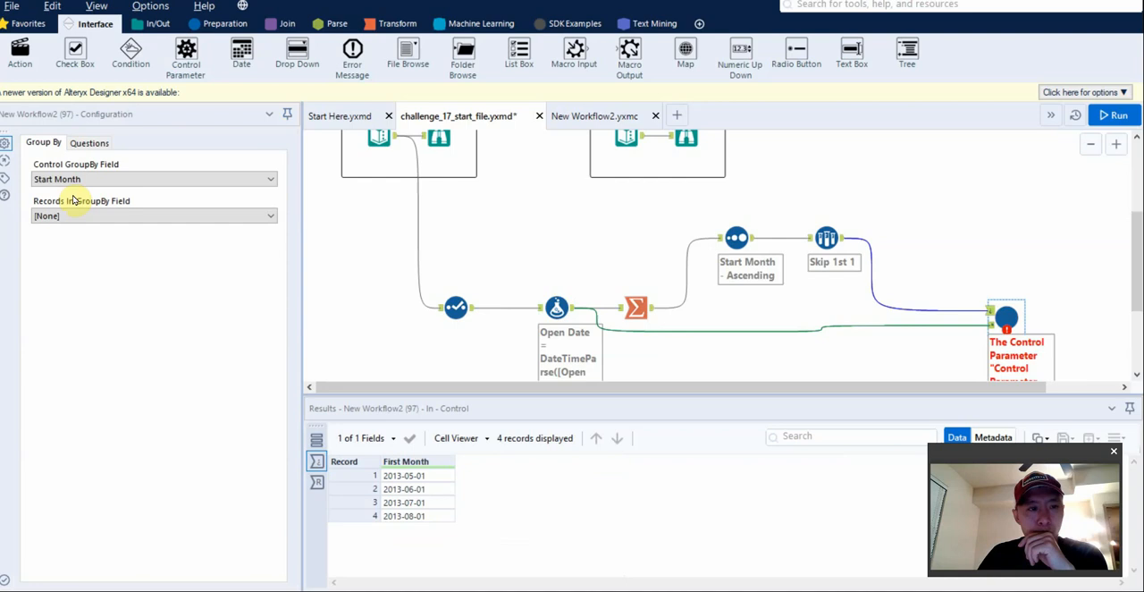
click(85, 145)
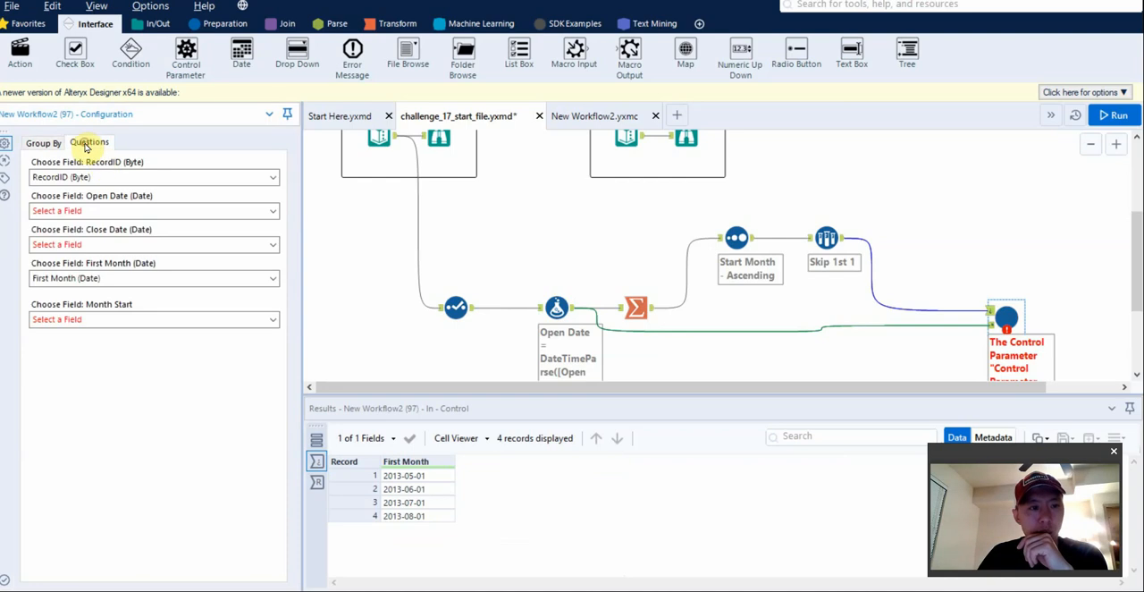
click(111, 212)
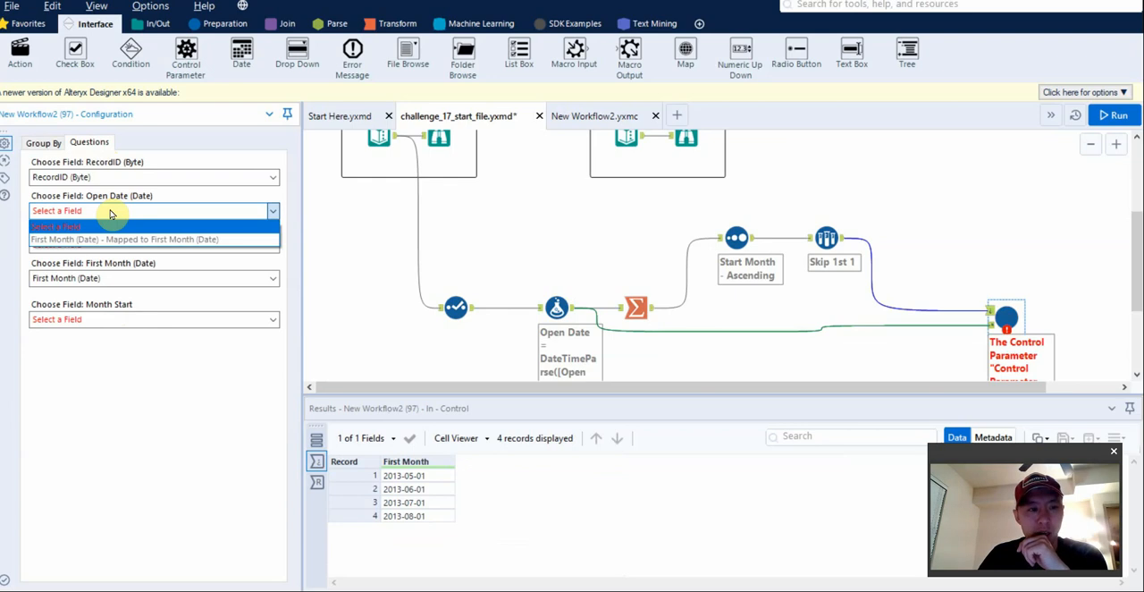
click(110, 212)
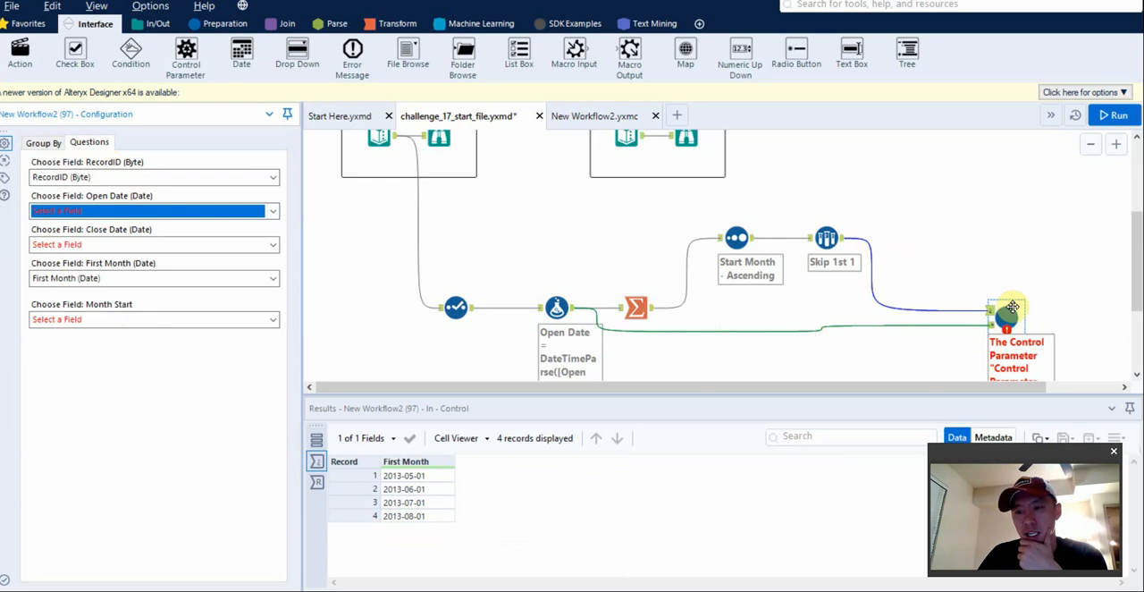
click(556, 309)
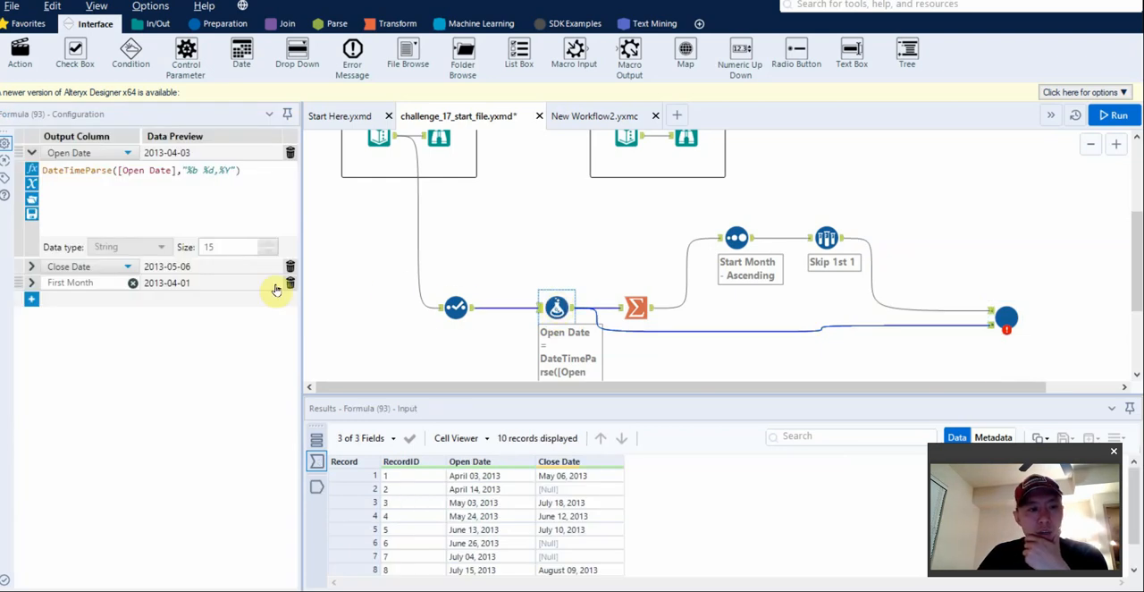
click(214, 24)
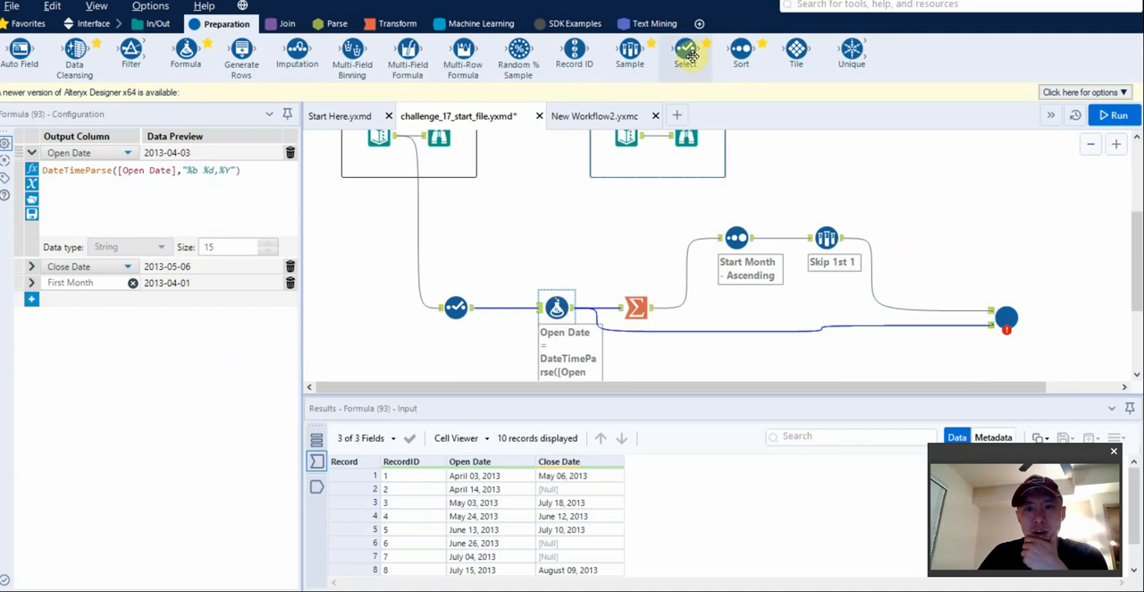
click(1017, 320)
click(87, 144)
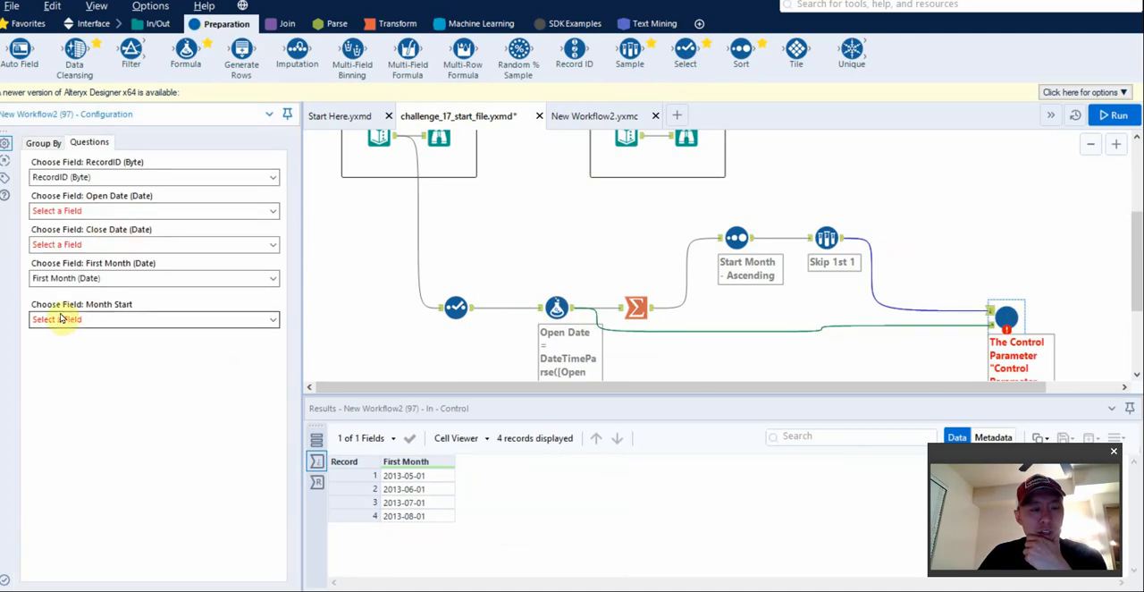
Run the workflow and recheck which fields the macro offers for Open Date.
key(ctrl+r)
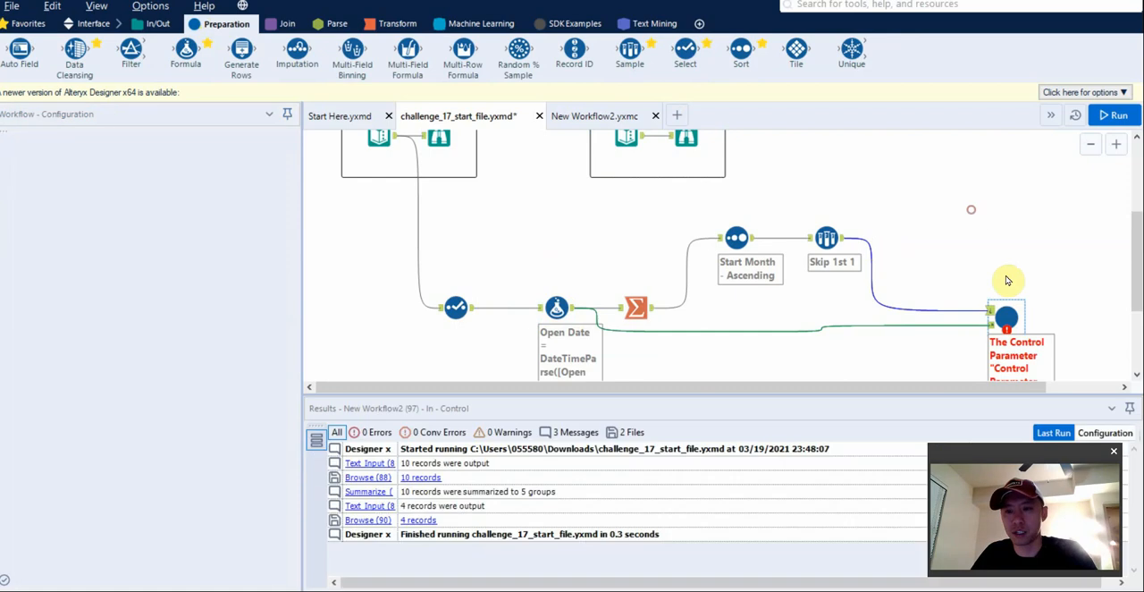
click(1007, 319)
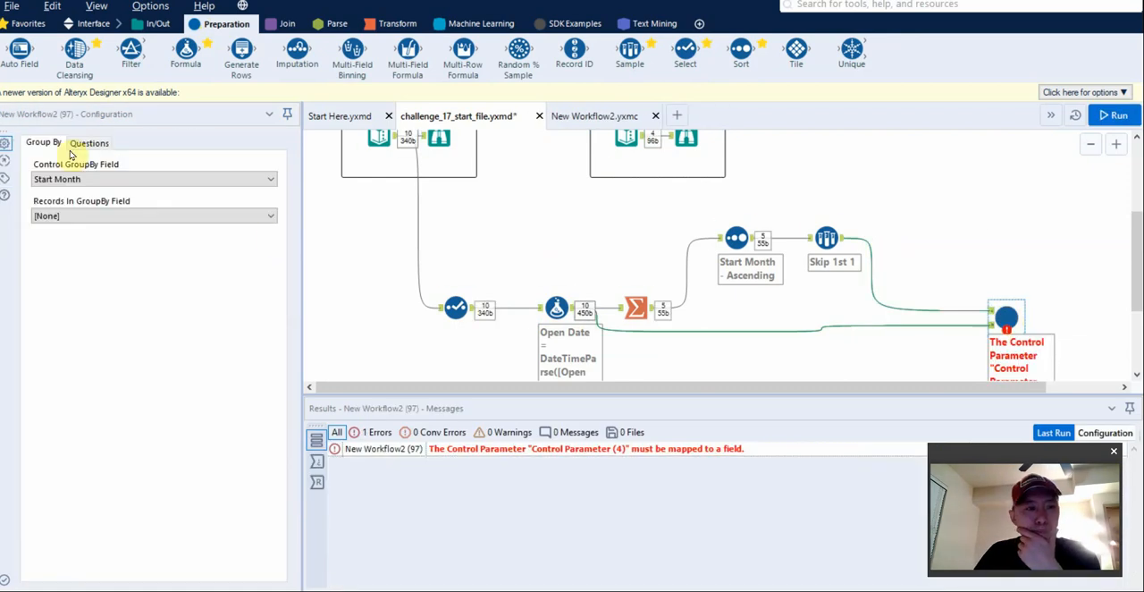
click(89, 143)
click(137, 211)
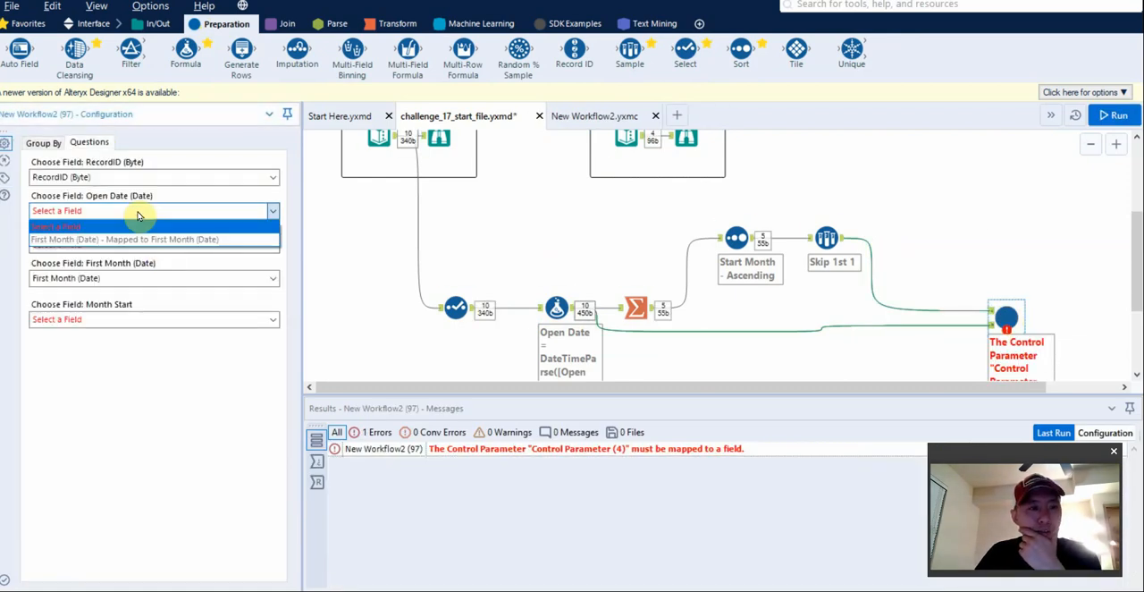
click(137, 211)
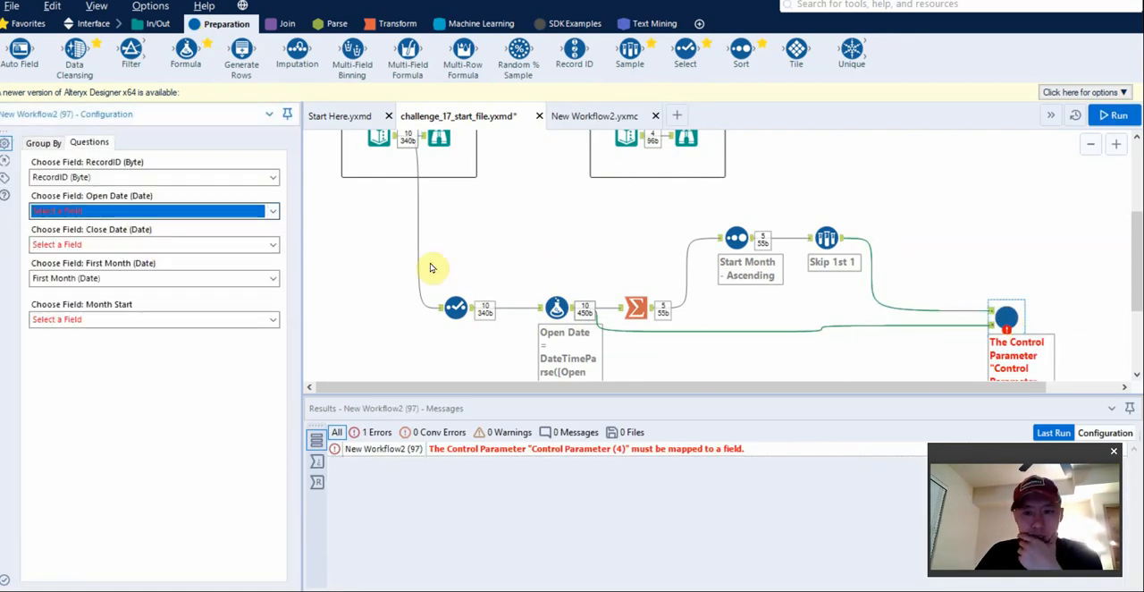
Inspect the Formula tool's output records, and compare them with the macro's mapping choices for RecordID and Open Date.
click(558, 308)
click(316, 484)
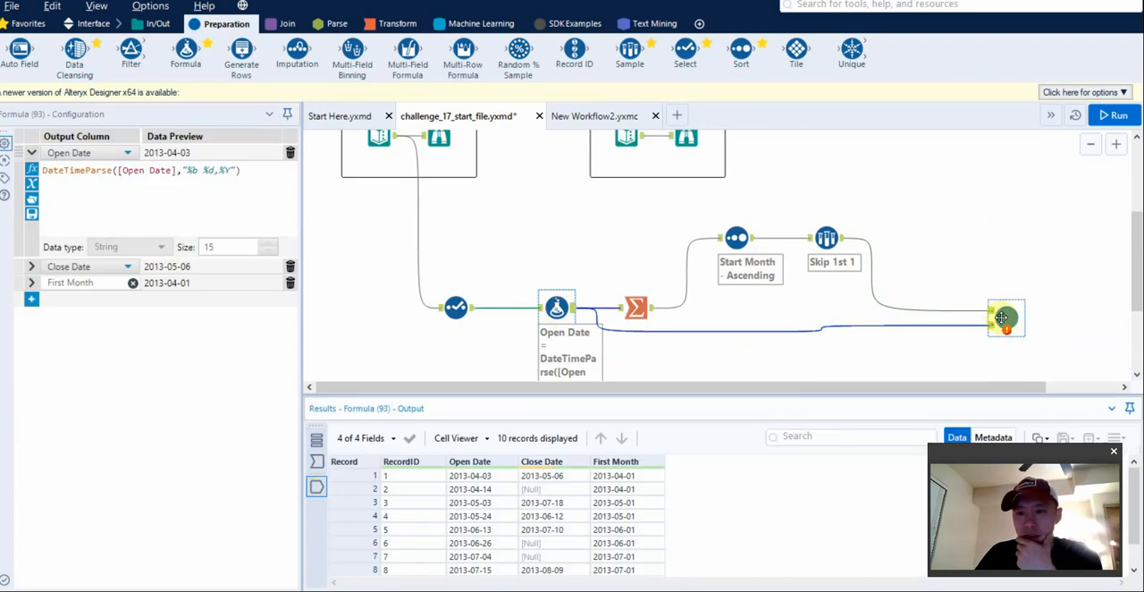
click(1002, 317)
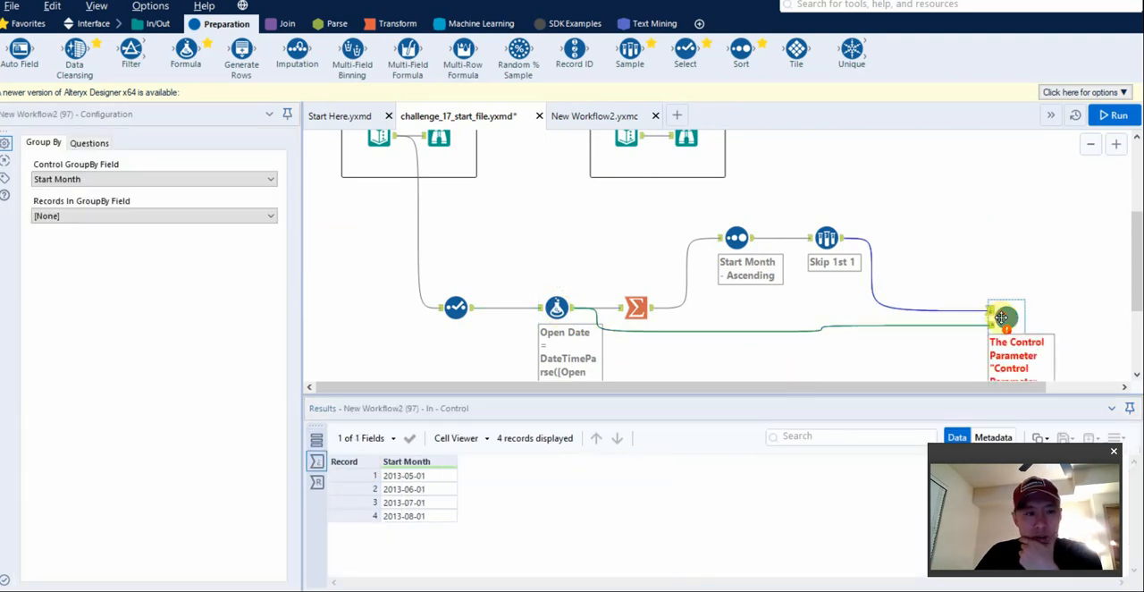
click(90, 143)
click(91, 179)
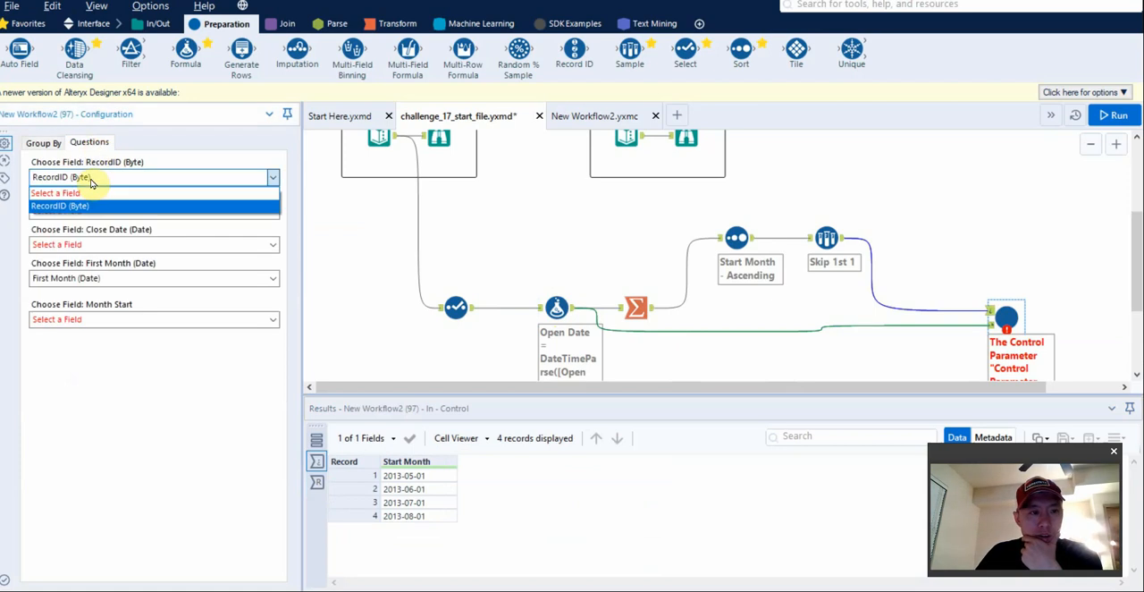
click(92, 181)
click(98, 212)
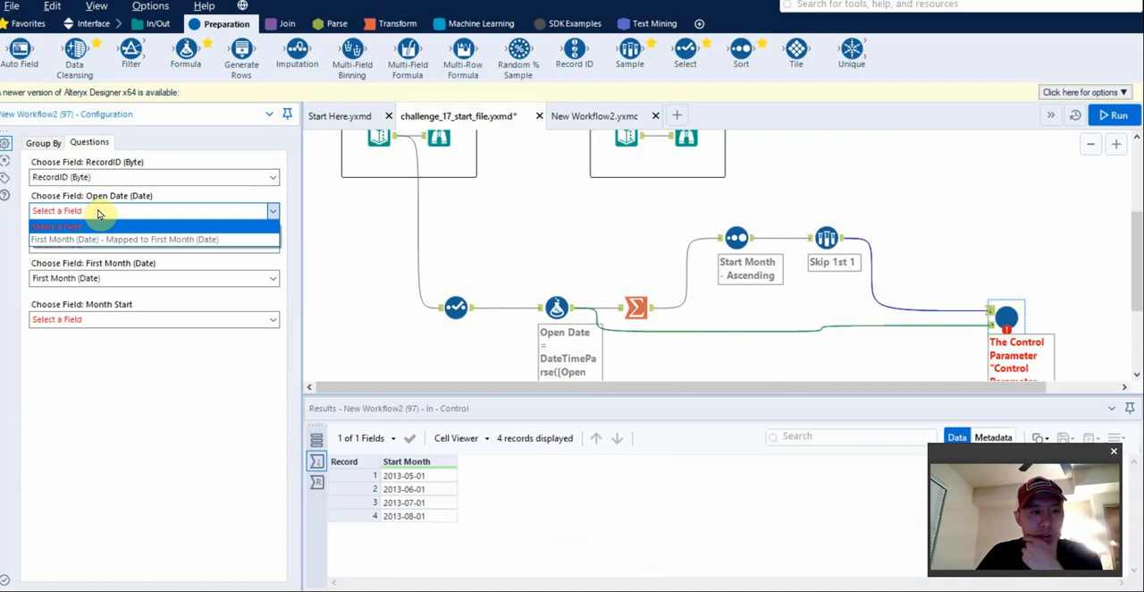
click(98, 213)
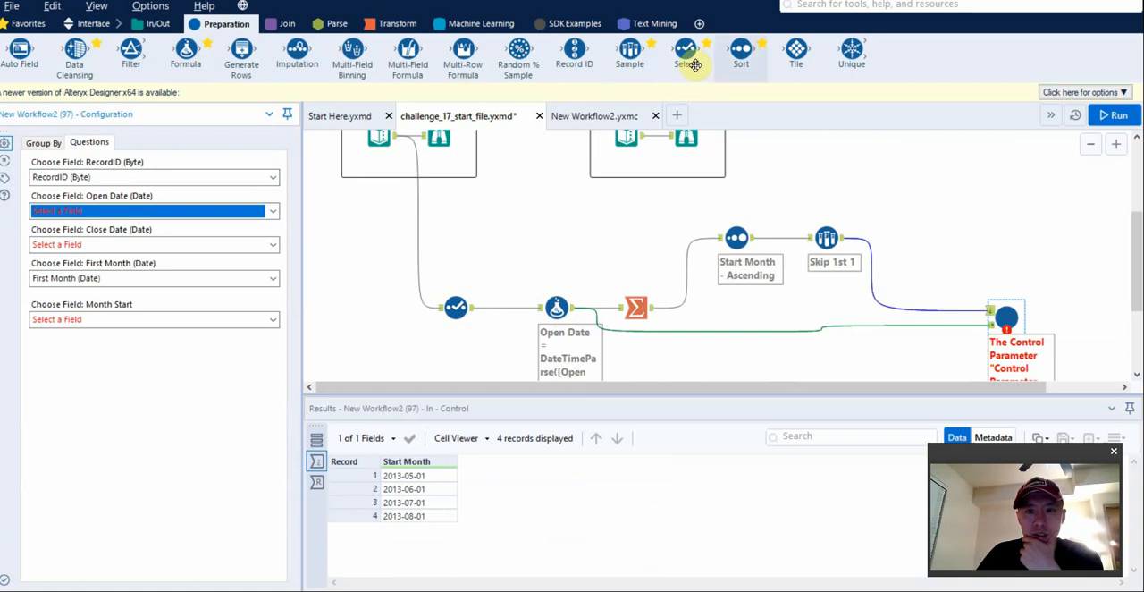
Insert a Select tool on the connection between the Formula tool and the macro's data input.
drag(684, 50, 792, 330)
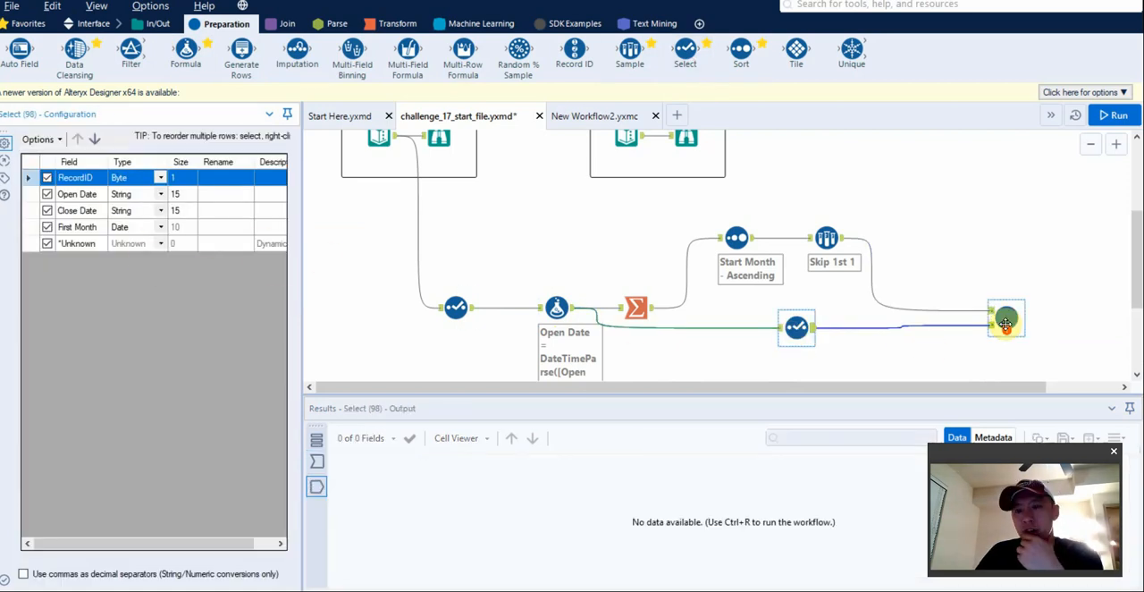
Expand the Close Date and First Month expressions in the Formula tool to examine their formulas and data types.
click(555, 304)
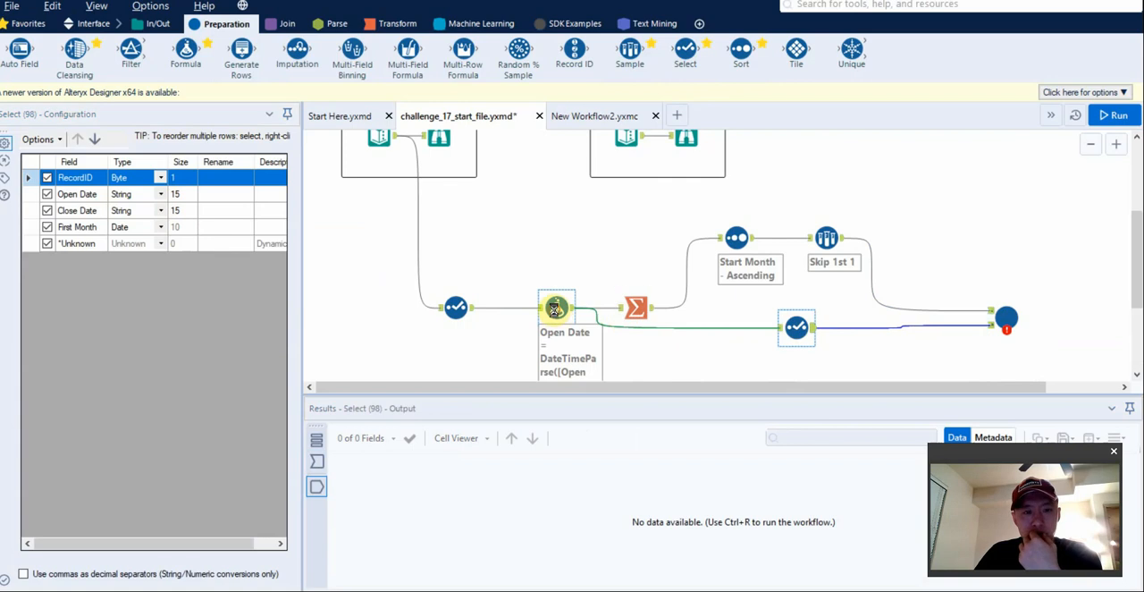
click(34, 266)
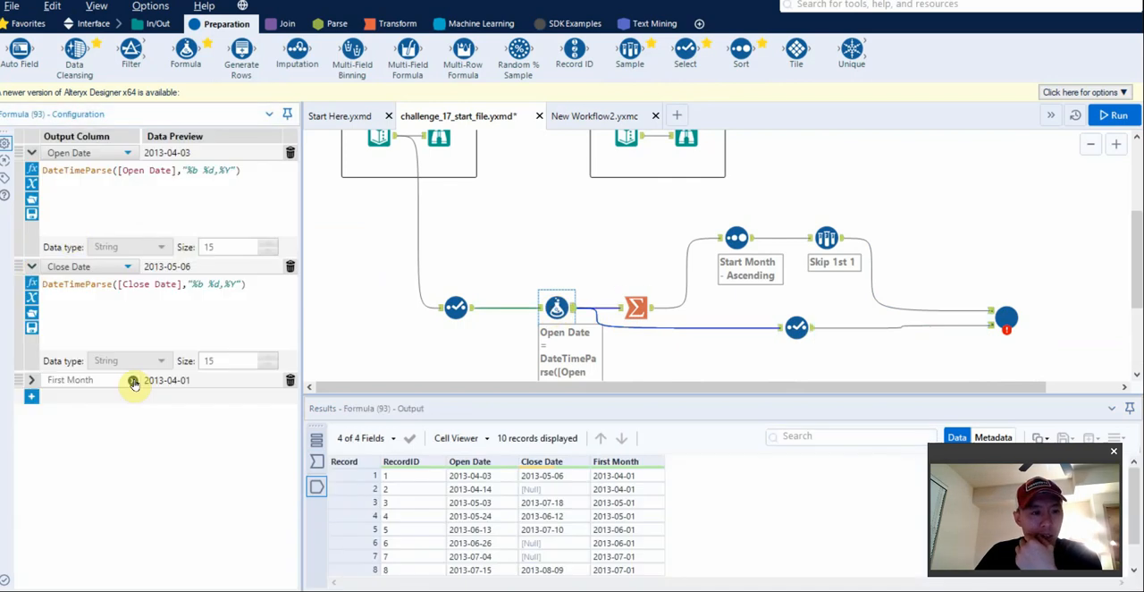
click(33, 380)
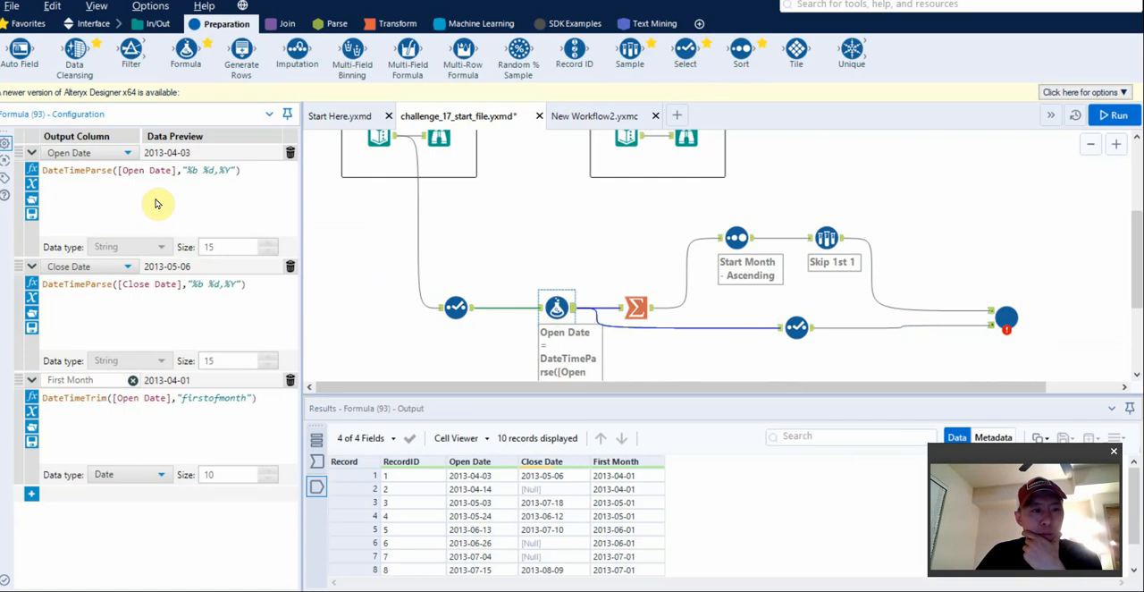
Check which fields the macro offers for Open Date, and compare the date fields' types in the Select and Formula tools.
click(1005, 318)
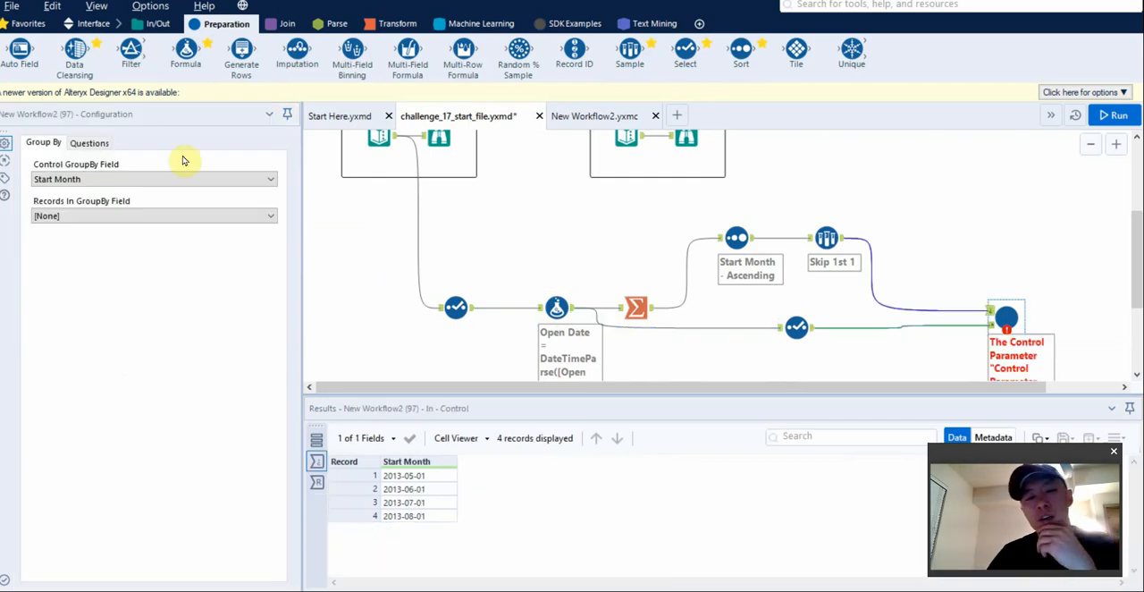
click(91, 142)
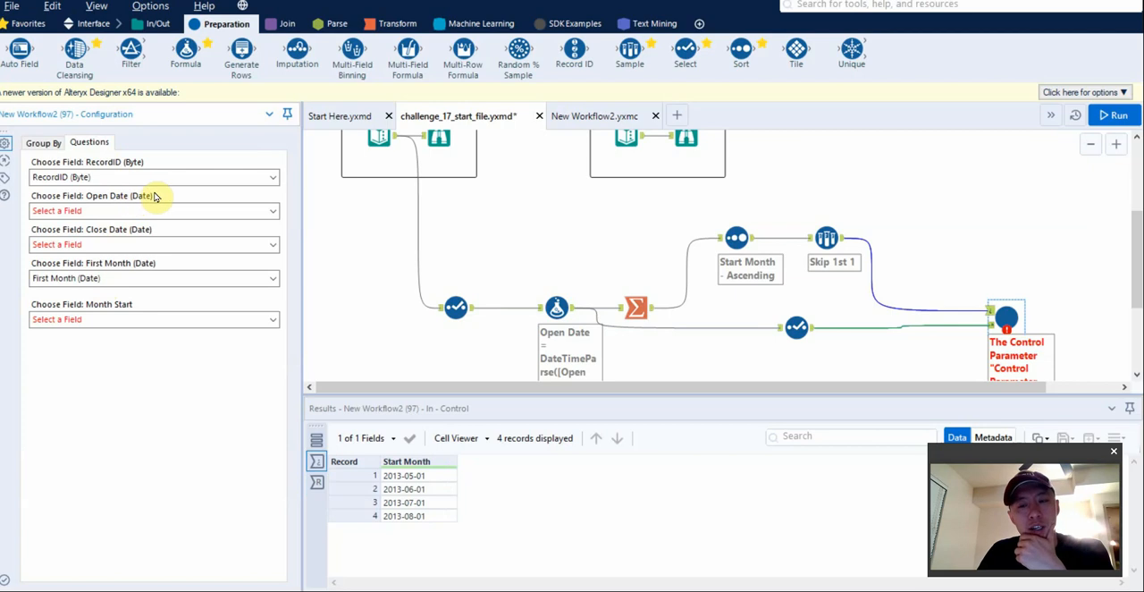
click(113, 212)
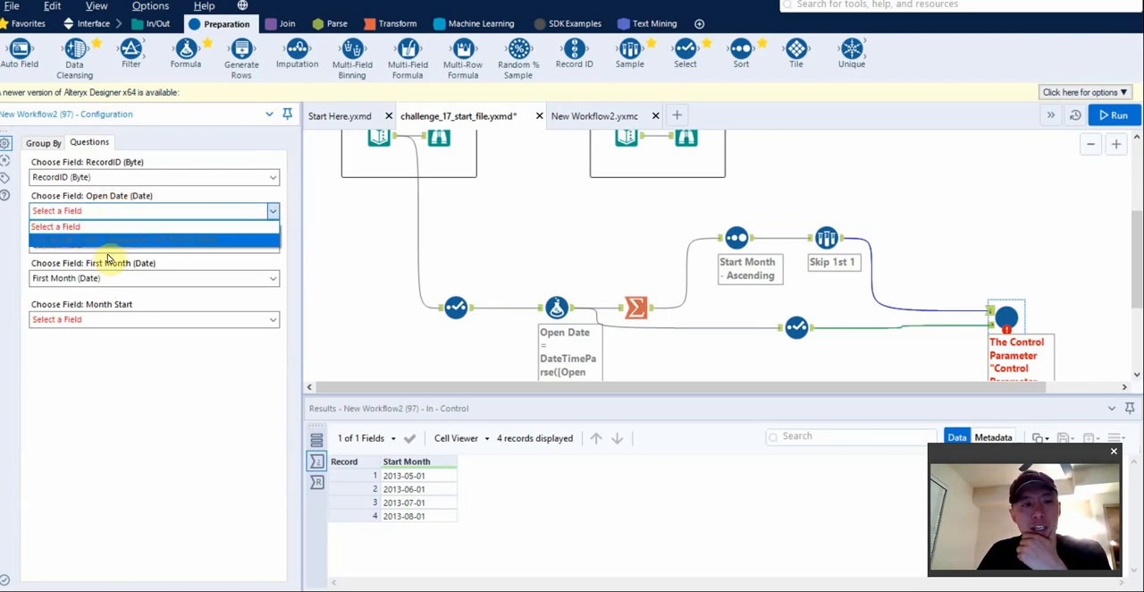
click(115, 211)
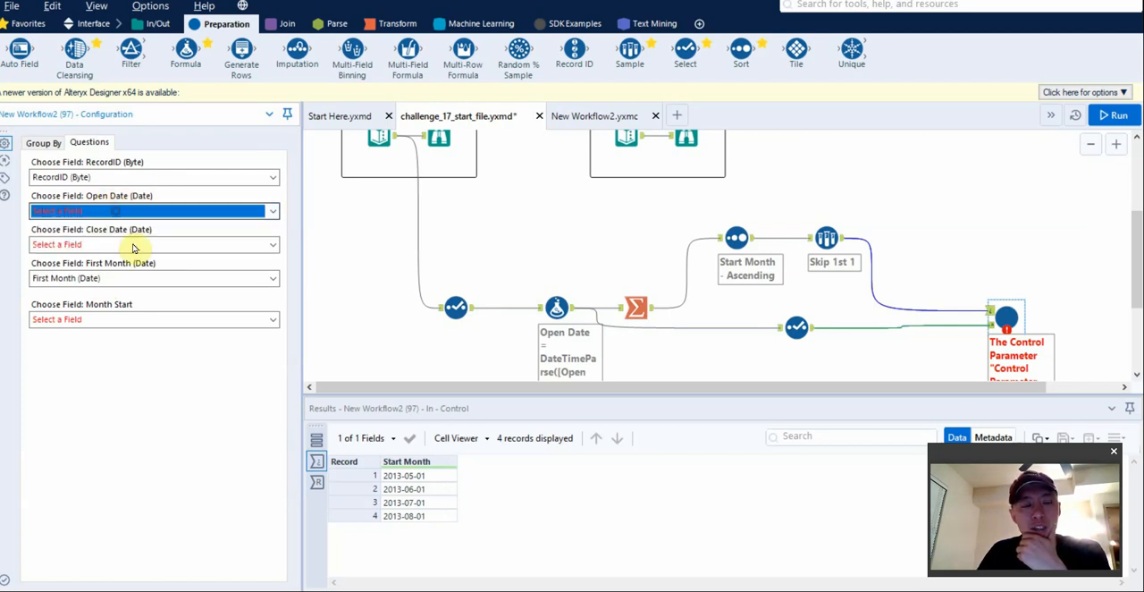
click(796, 327)
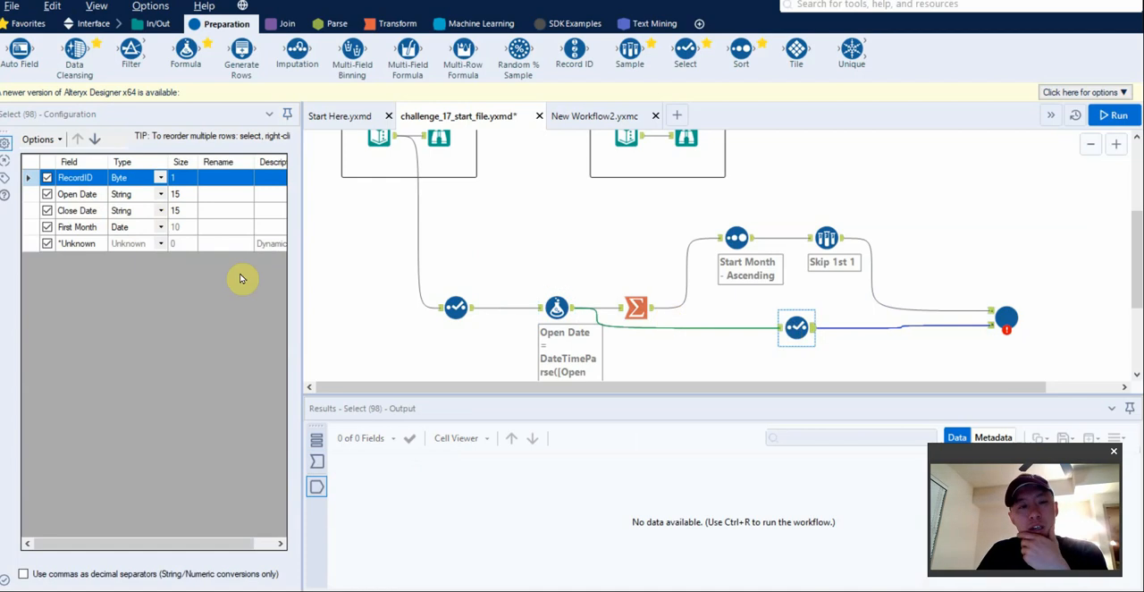
click(554, 308)
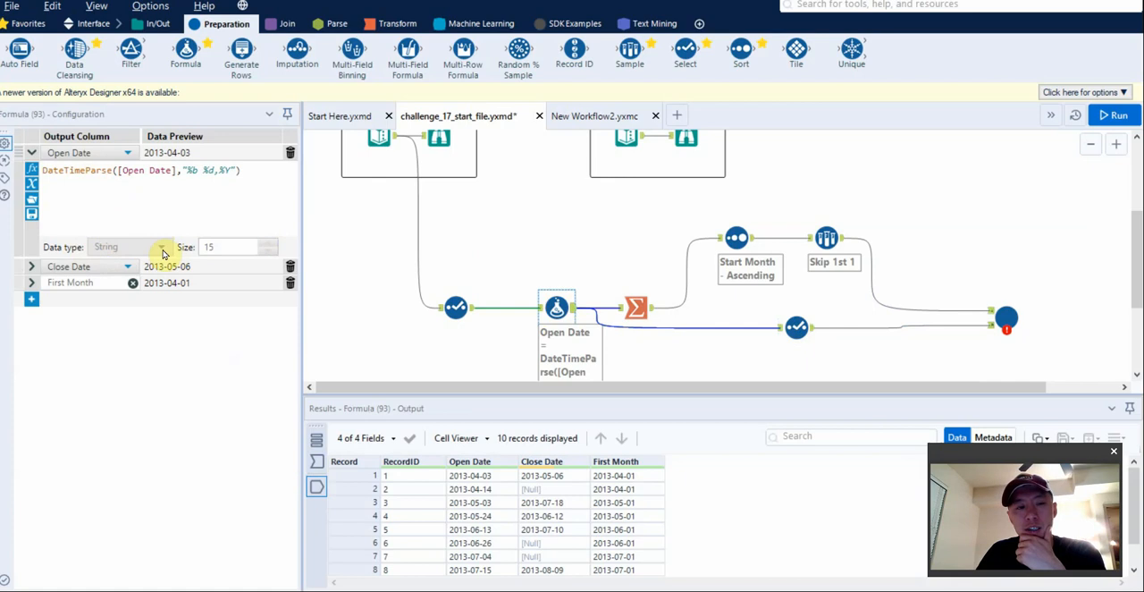
Change Open Date and Close Date to the Date type in the Select tool feeding the macro, and run the workflow.
click(797, 327)
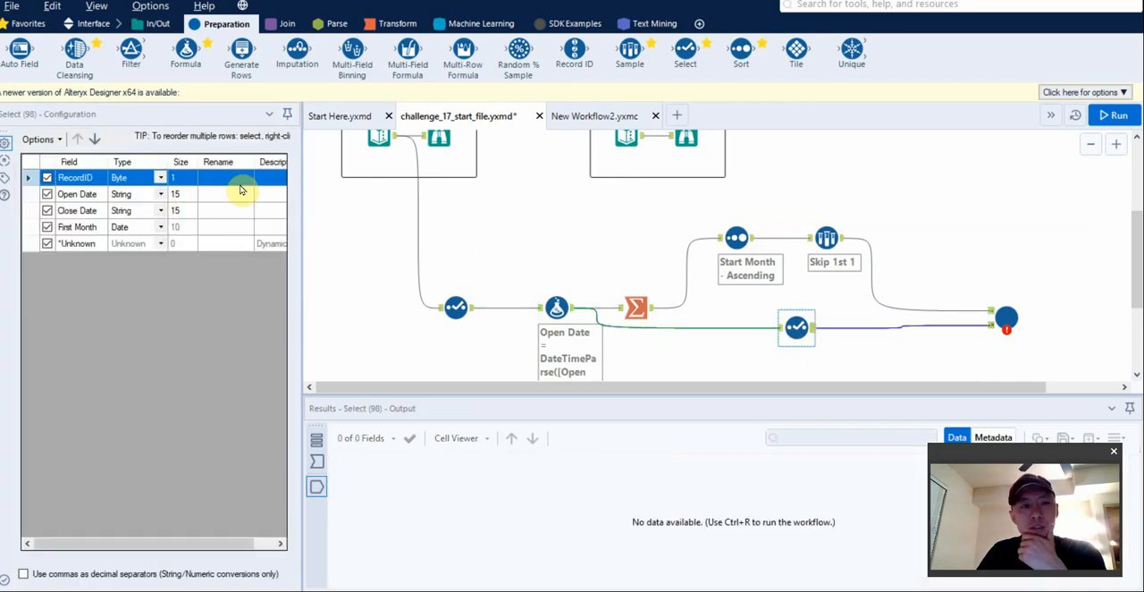
click(159, 195)
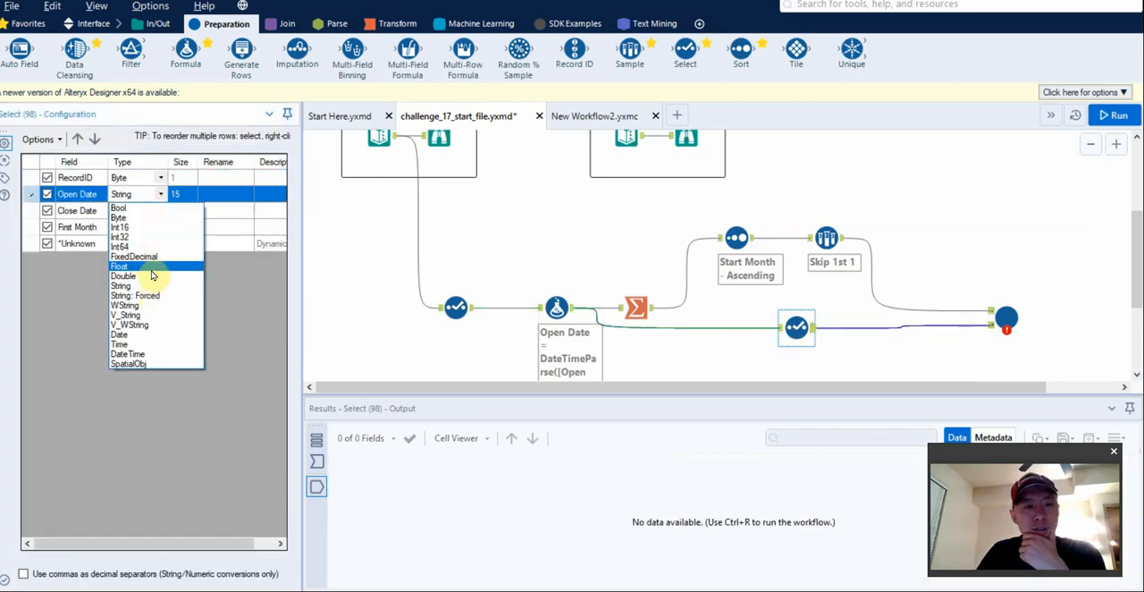
click(152, 335)
click(164, 211)
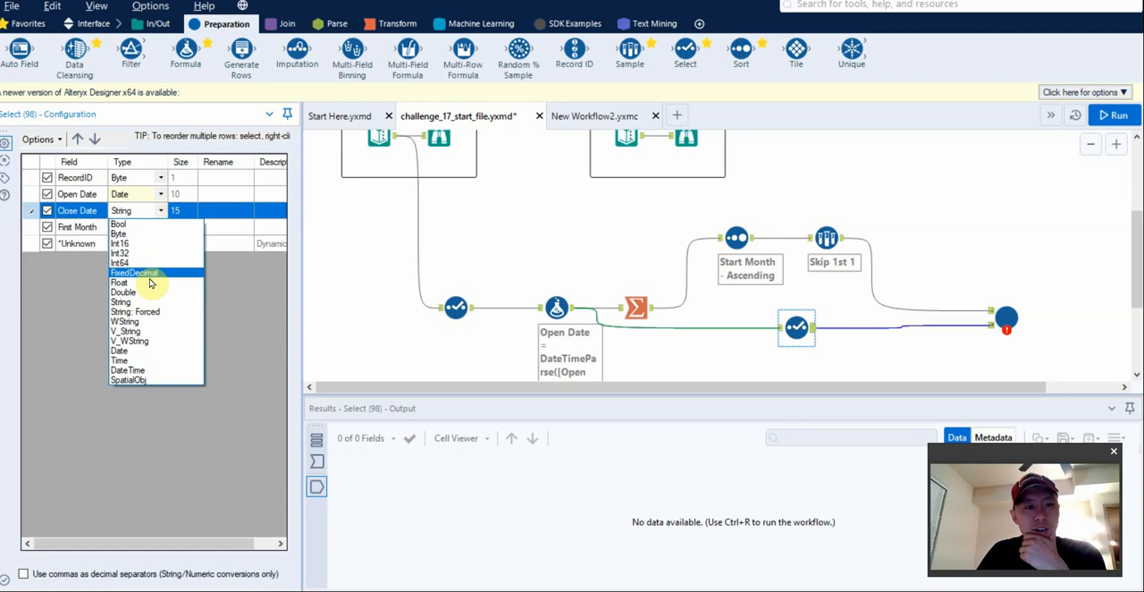
click(154, 350)
key(ctrl+r)
Map the macro's Month Start question to the Start Month (Date) field and run the workflow.
click(1006, 318)
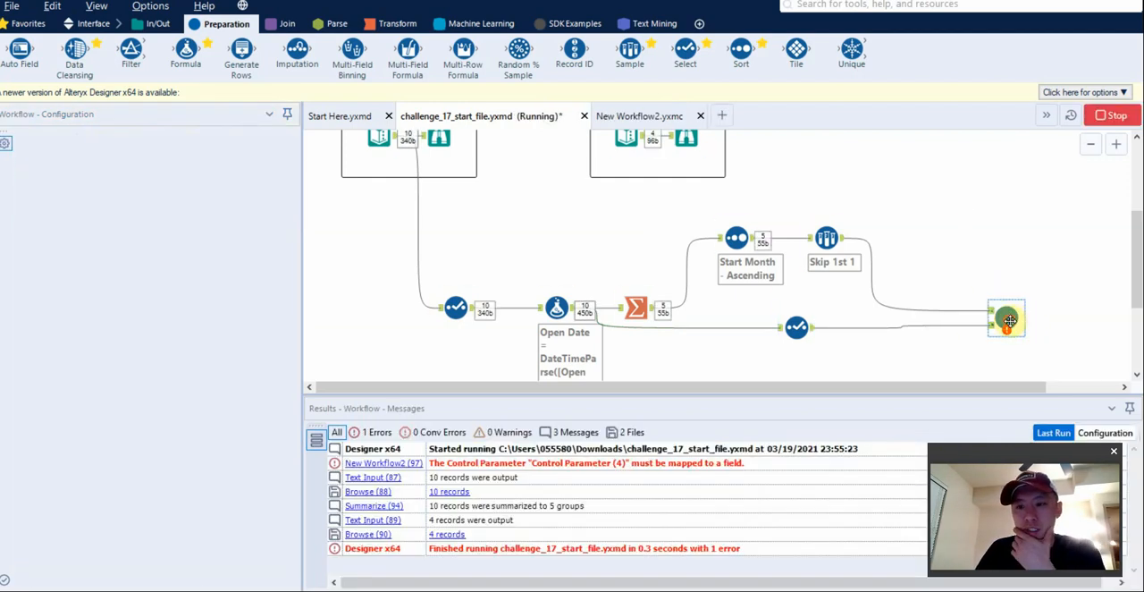
click(89, 143)
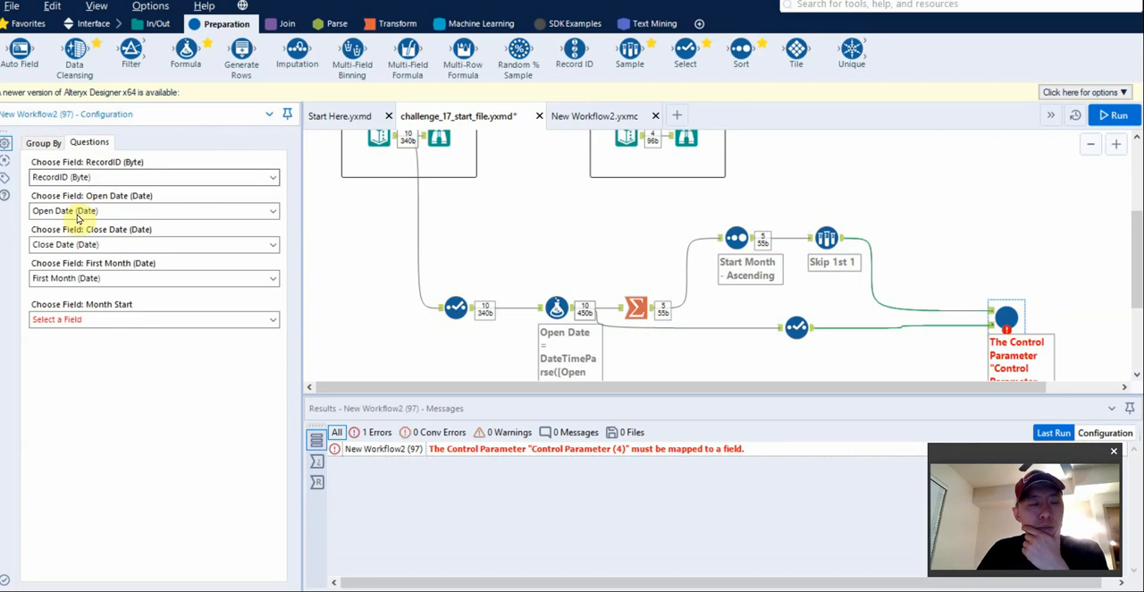
click(99, 319)
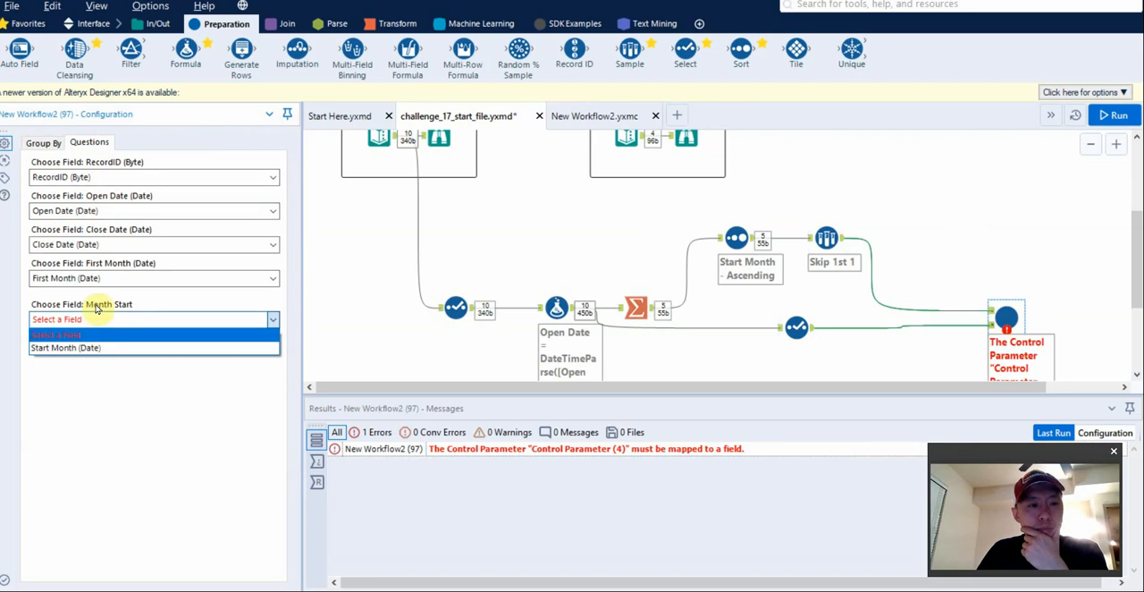
click(98, 306)
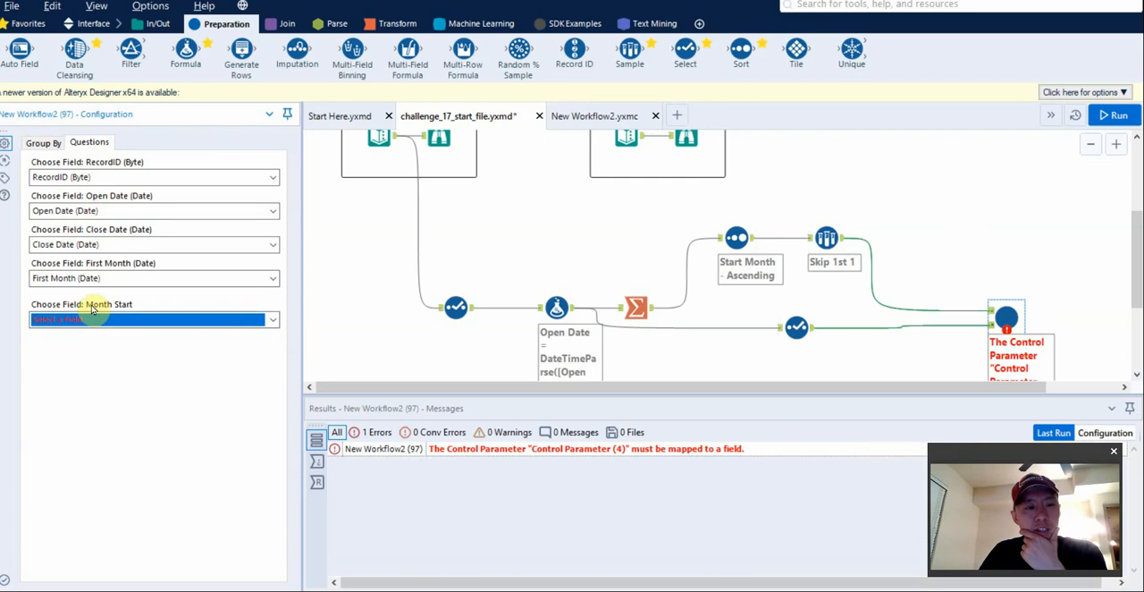
click(42, 319)
click(61, 346)
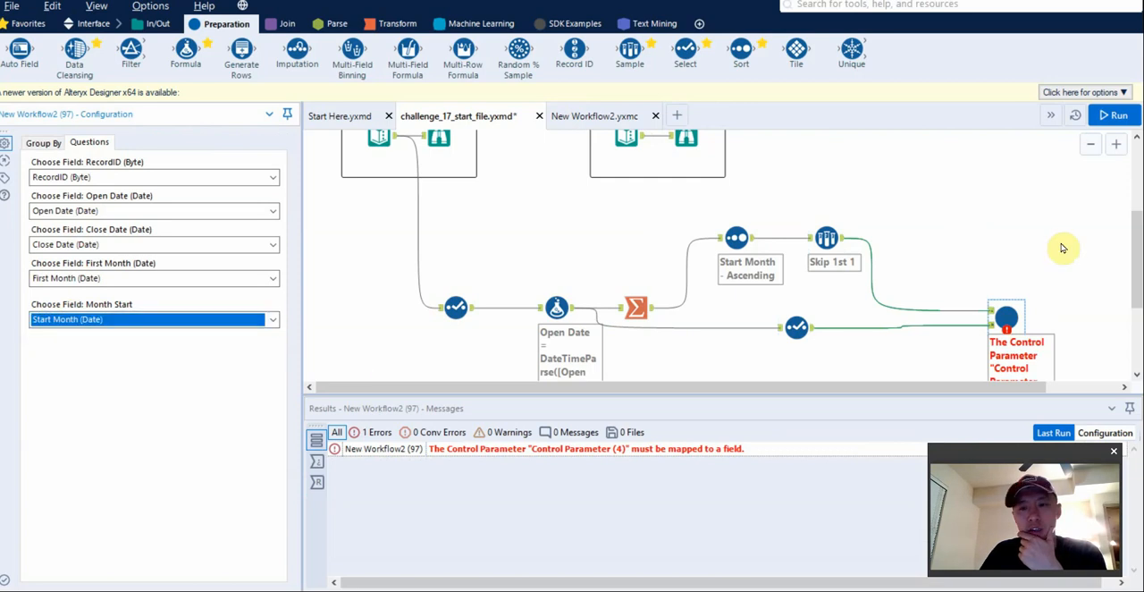
key(ctrl+r)
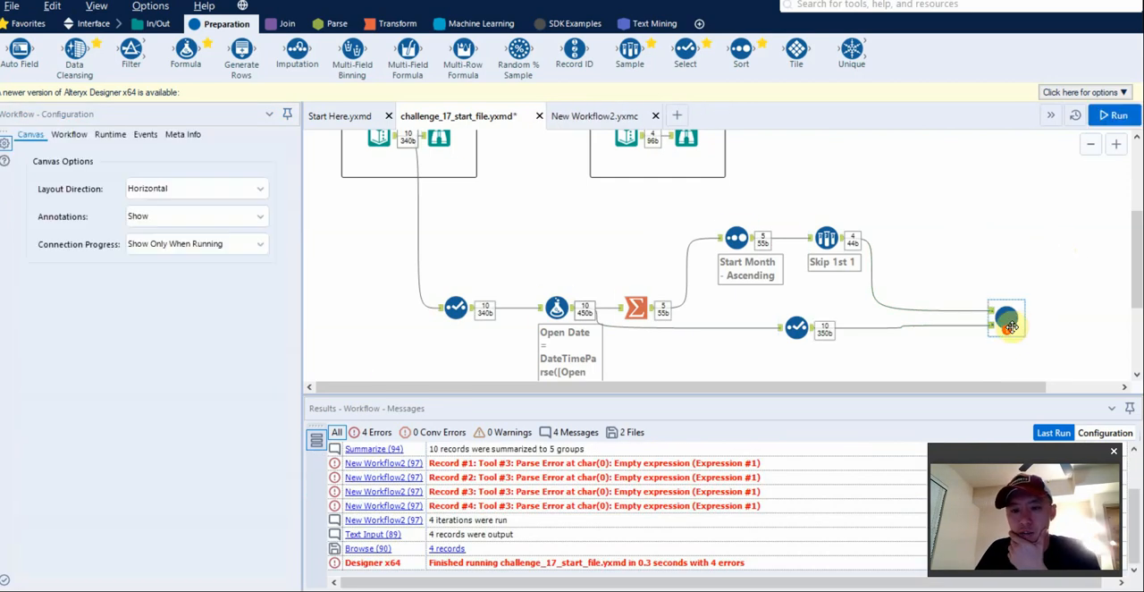
Review the macro's errors in the run messages, and inspect the Start Month expression in the Formula tool of New Workflow2.yxmc.
scroll(1032, 333, down, 1)
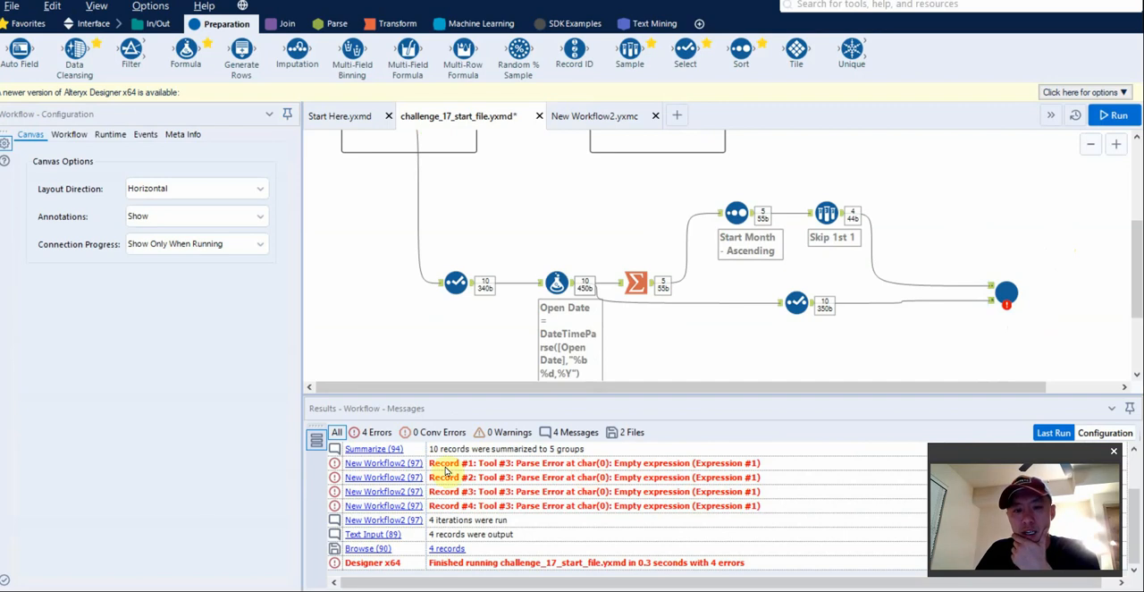
mouse_move(1010, 293)
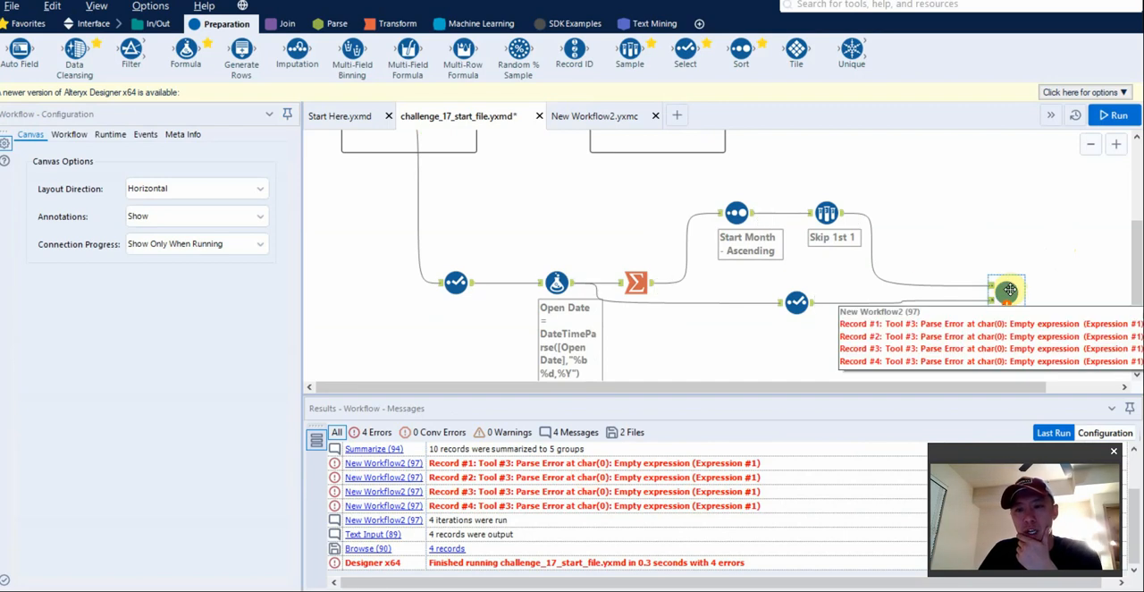
click(601, 118)
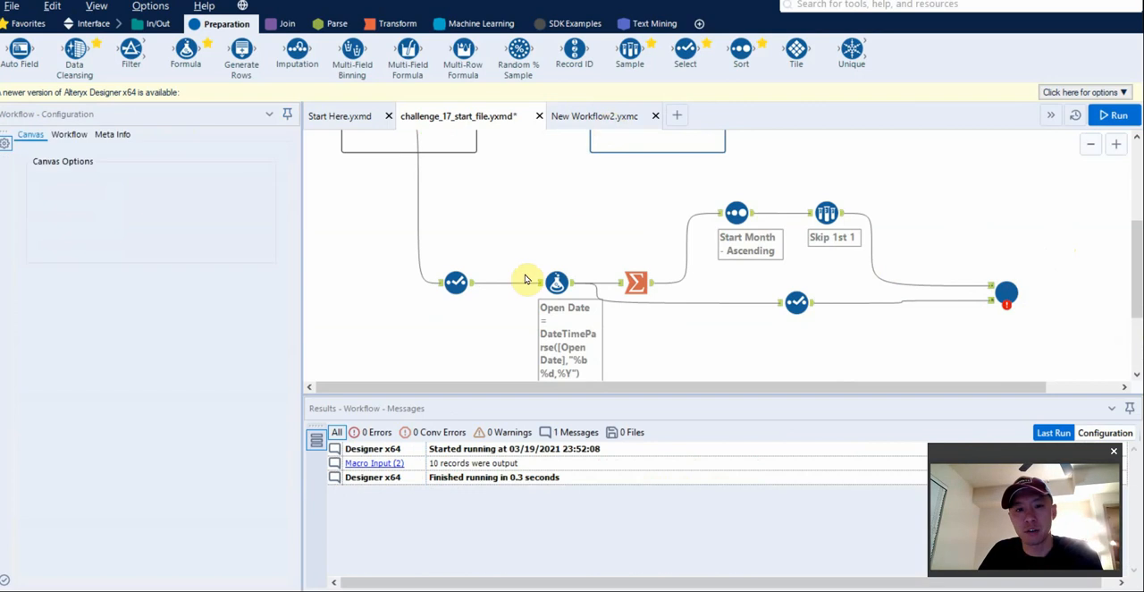
scroll(615, 344, down, 1)
click(595, 304)
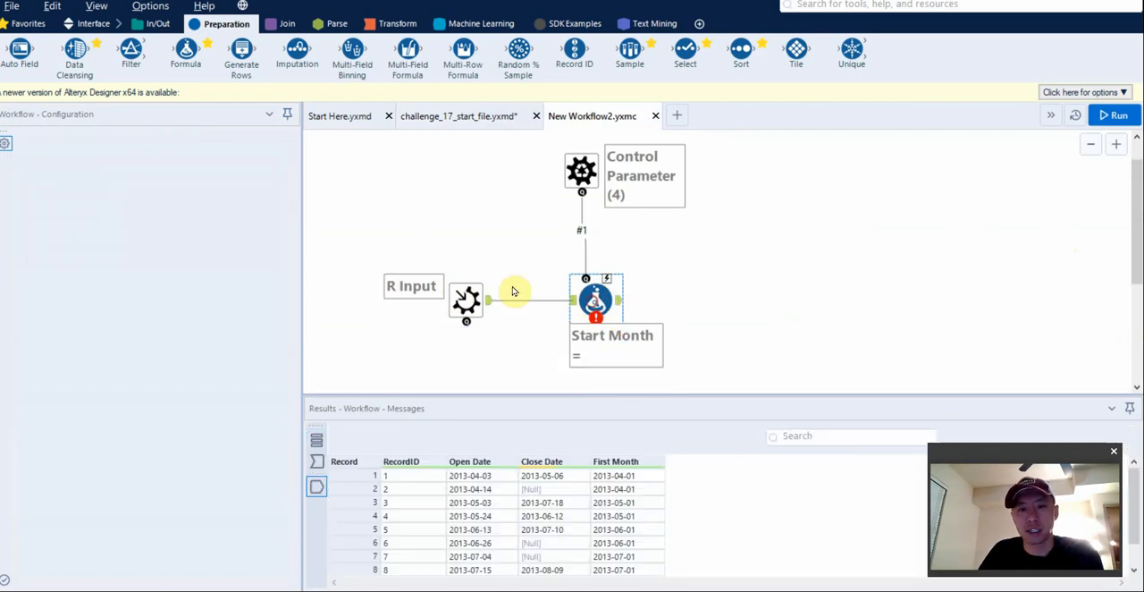
click(483, 127)
click(577, 127)
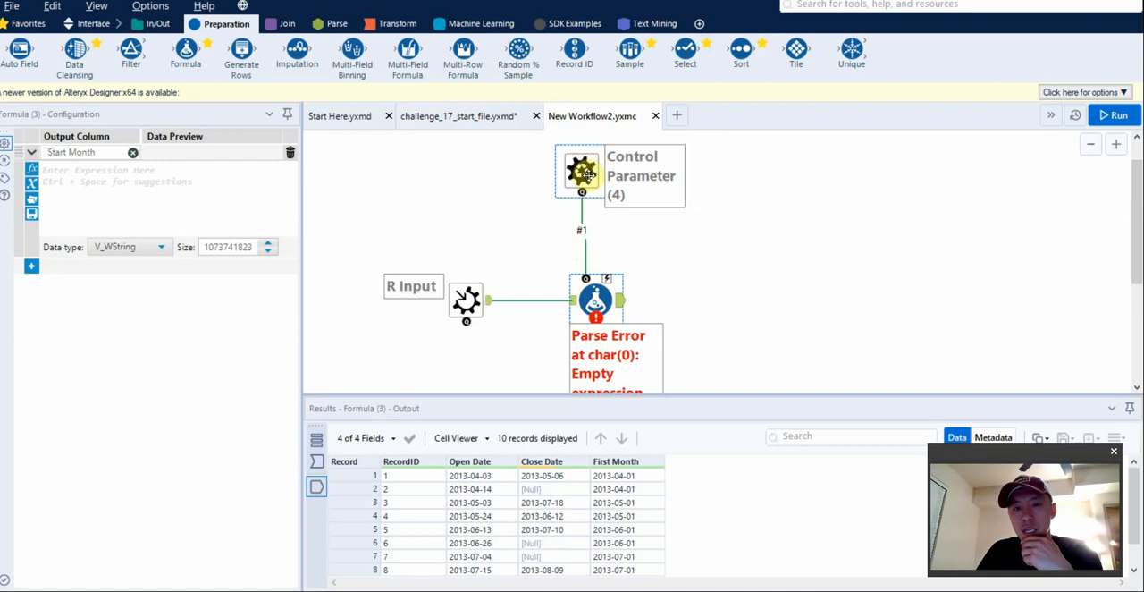
Test [#1] as the Start Month expression in the macro's Formula tool, and extend it to [#1]+"1".
click(114, 170)
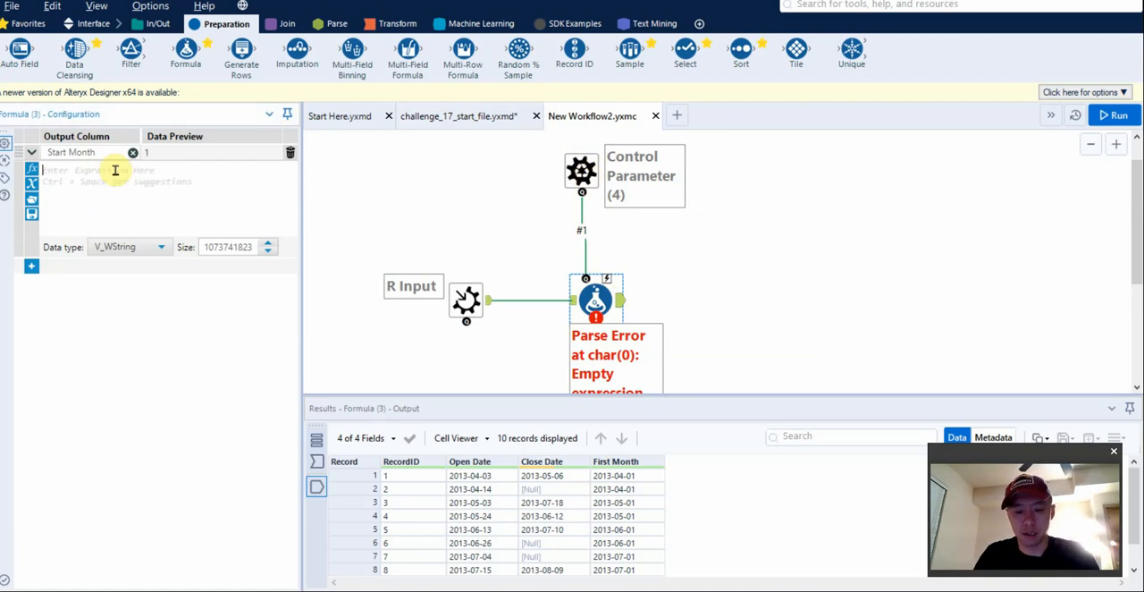
text([1)
key(Return)
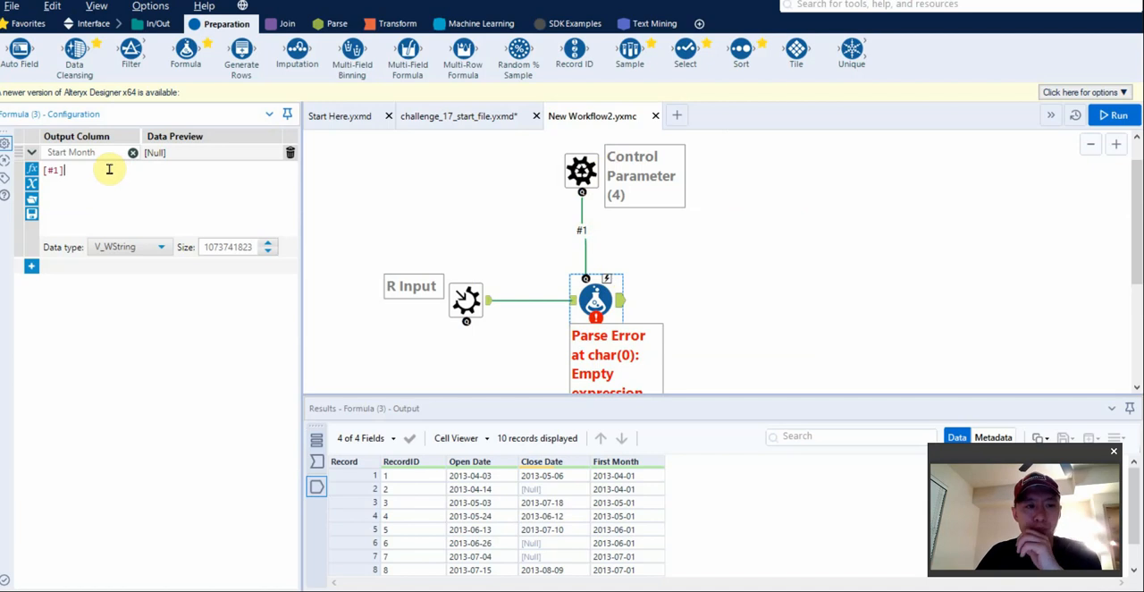
key(ctrl+r)
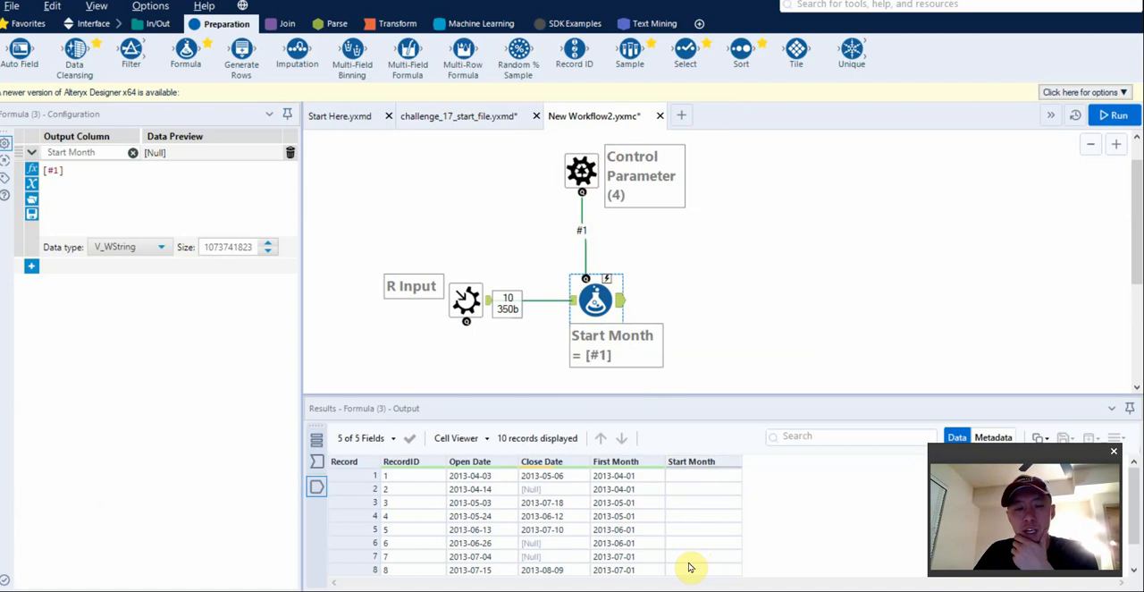
click(106, 175)
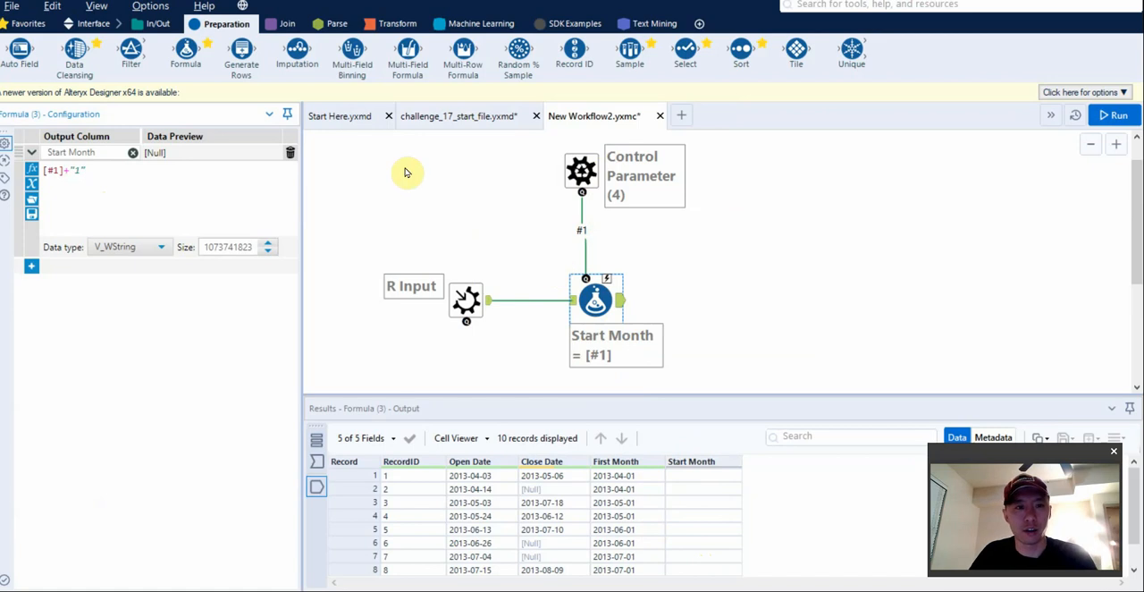
Connect a Macro Output tool to the Formula tool's output and save the macro.
click(90, 23)
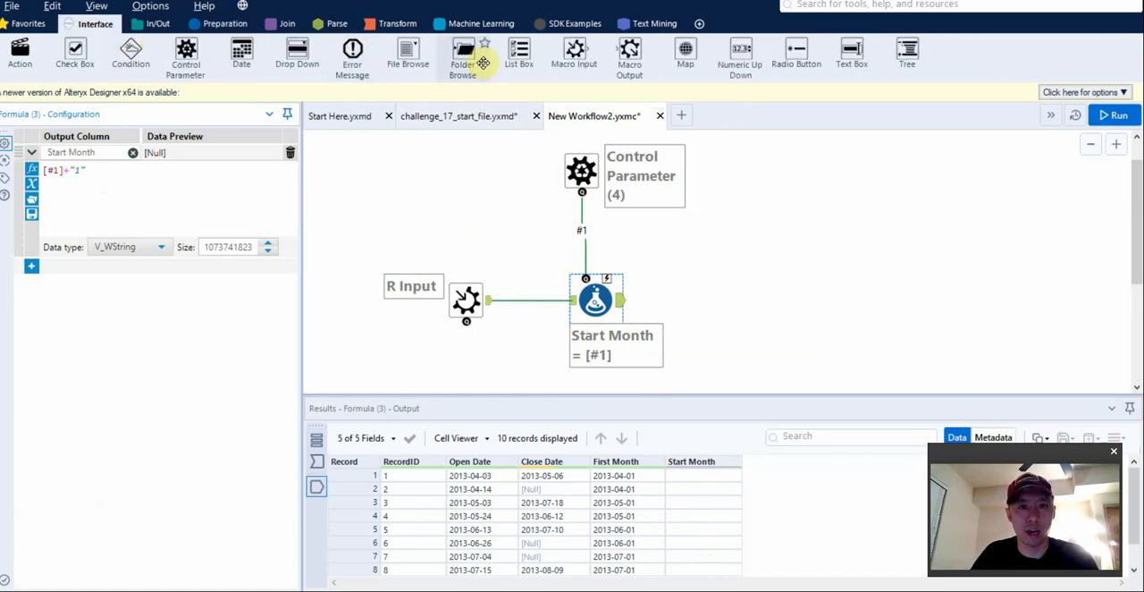
drag(629, 52, 724, 302)
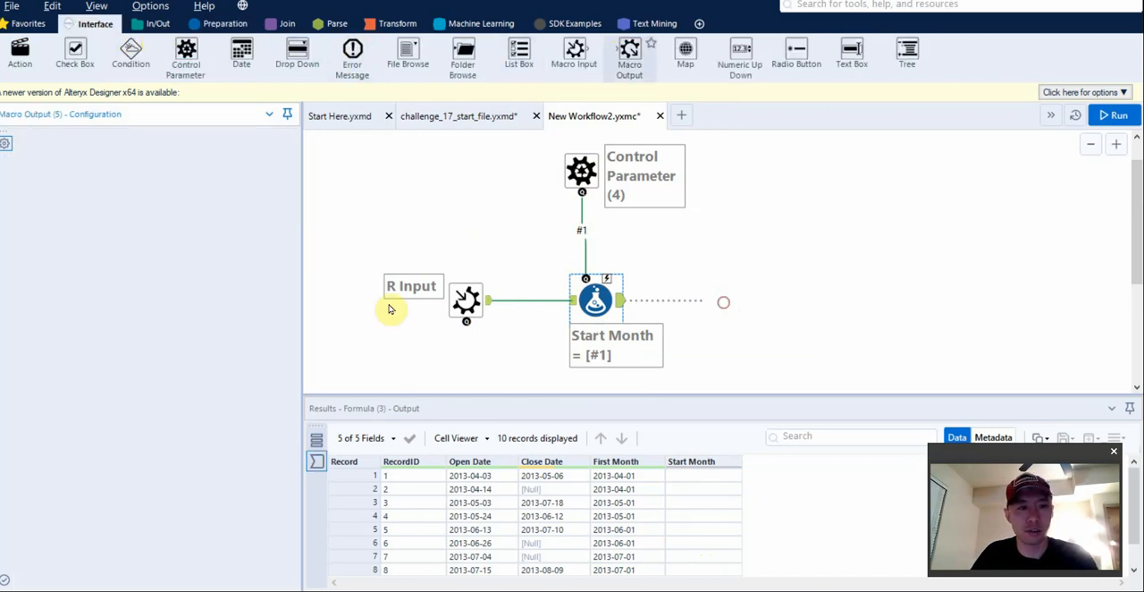
click(820, 240)
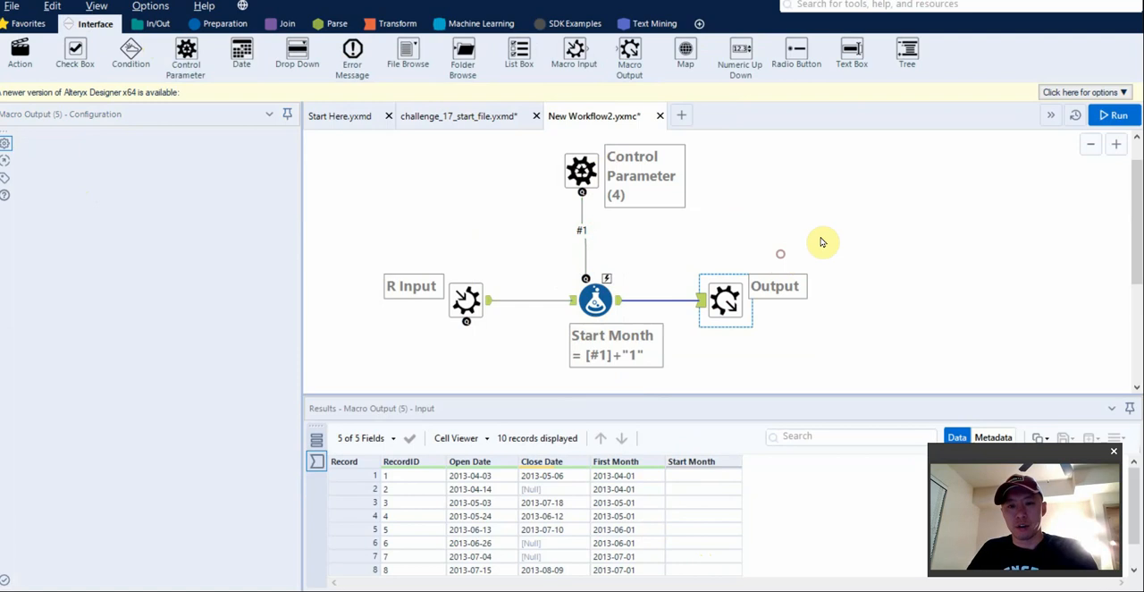
click(596, 305)
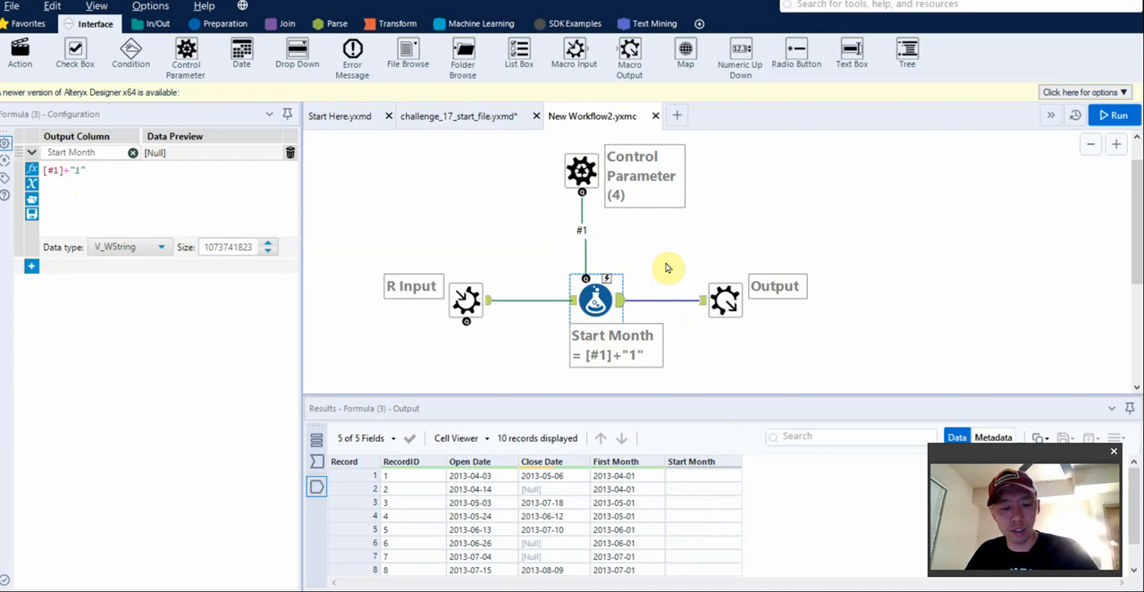
Accept the refreshed macro in challenge_17_start_file and attach a Browse tool to its output.
click(435, 115)
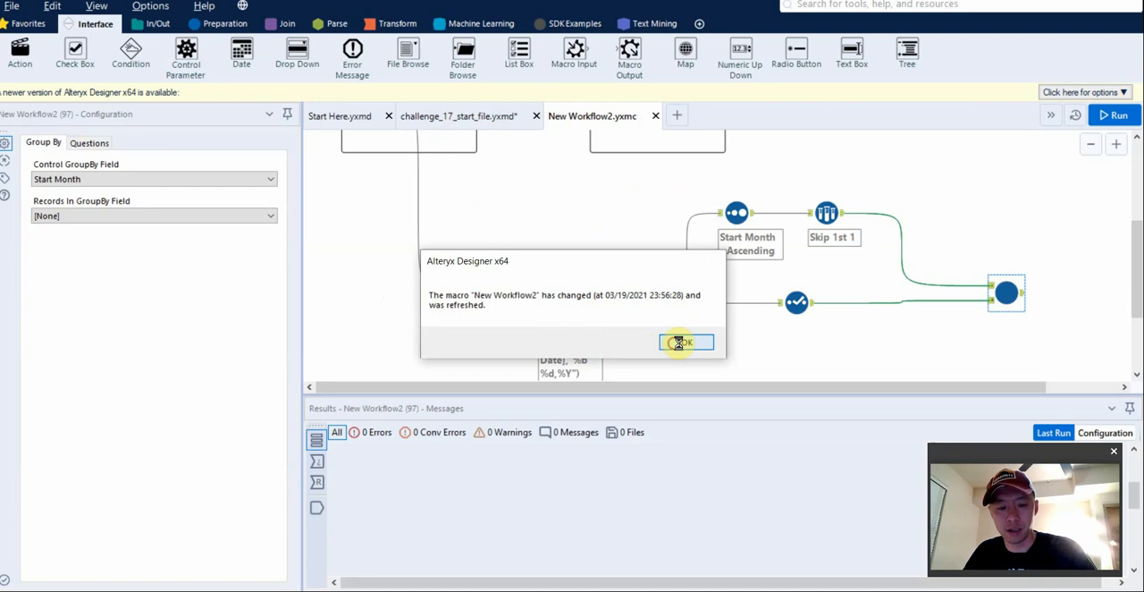
click(678, 343)
click(157, 23)
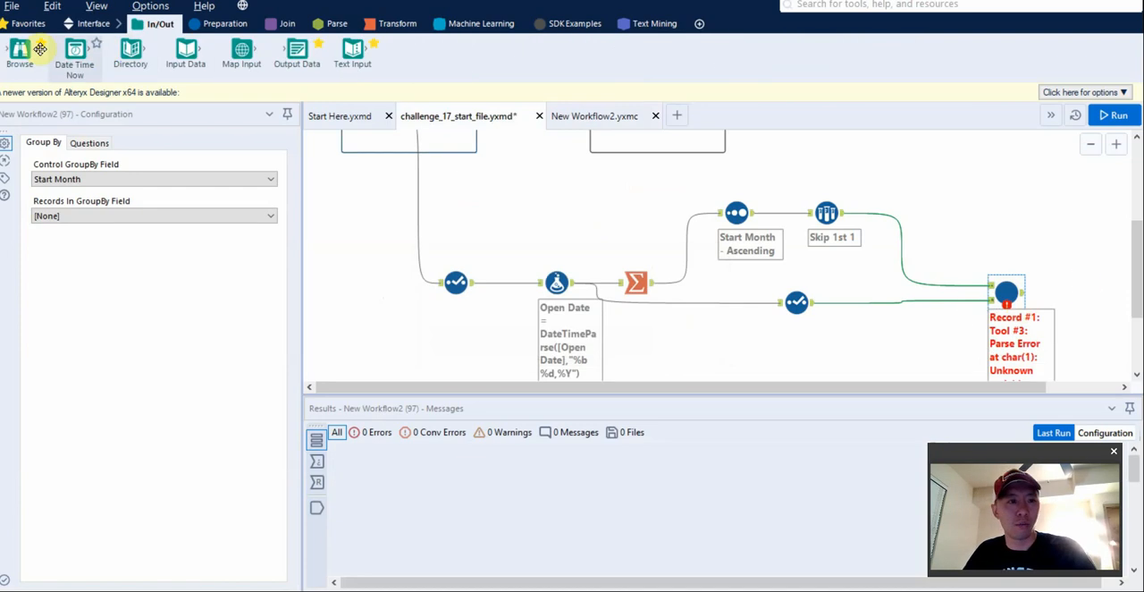
drag(40, 50, 1075, 296)
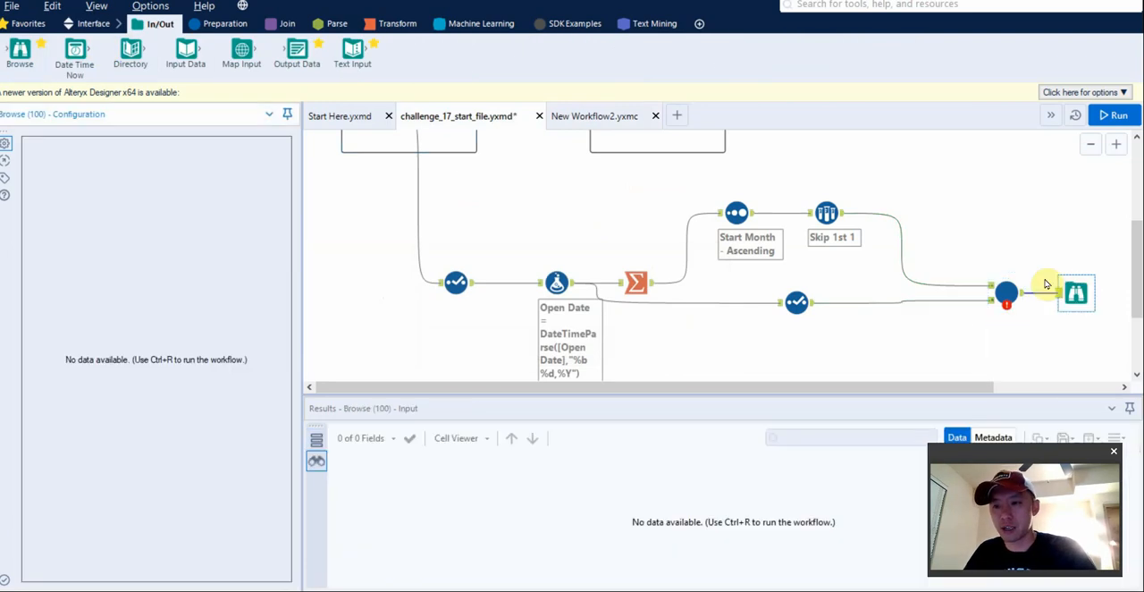
Run the workflow and examine the Start Month values across all records in the macro's Browse output.
key(ctrl+r)
drag(929, 388, 1053, 388)
click(914, 299)
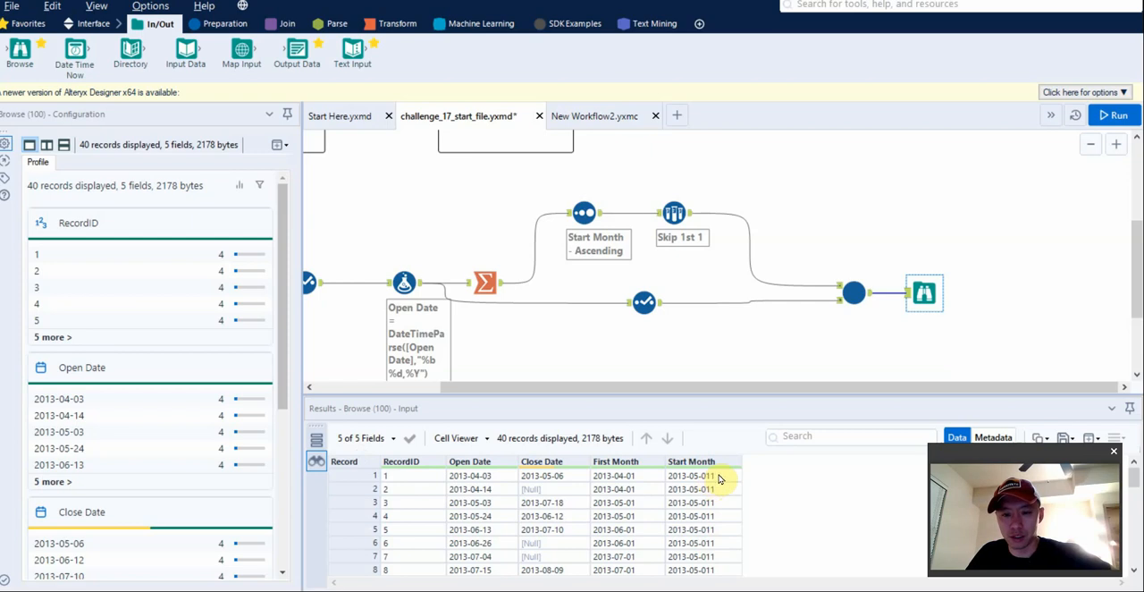
scroll(704, 514, down, 10)
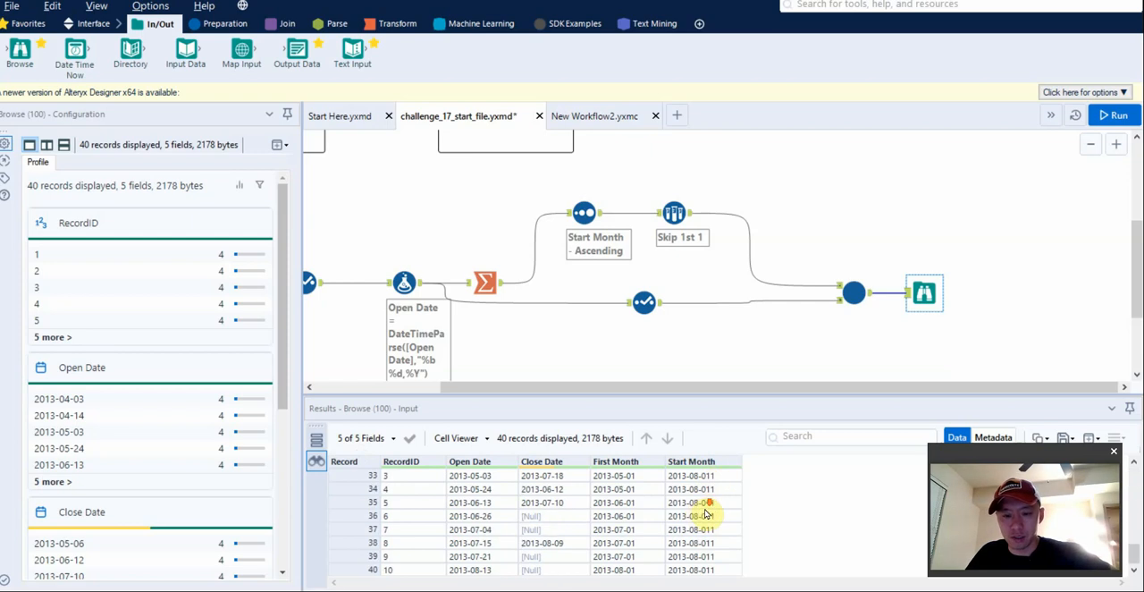
click(696, 534)
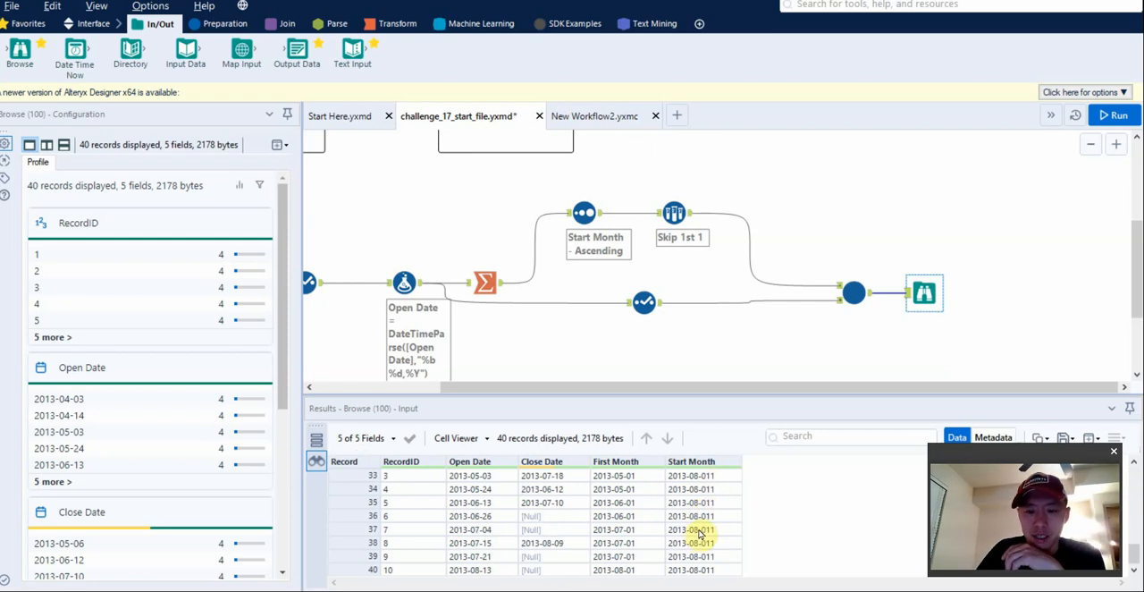
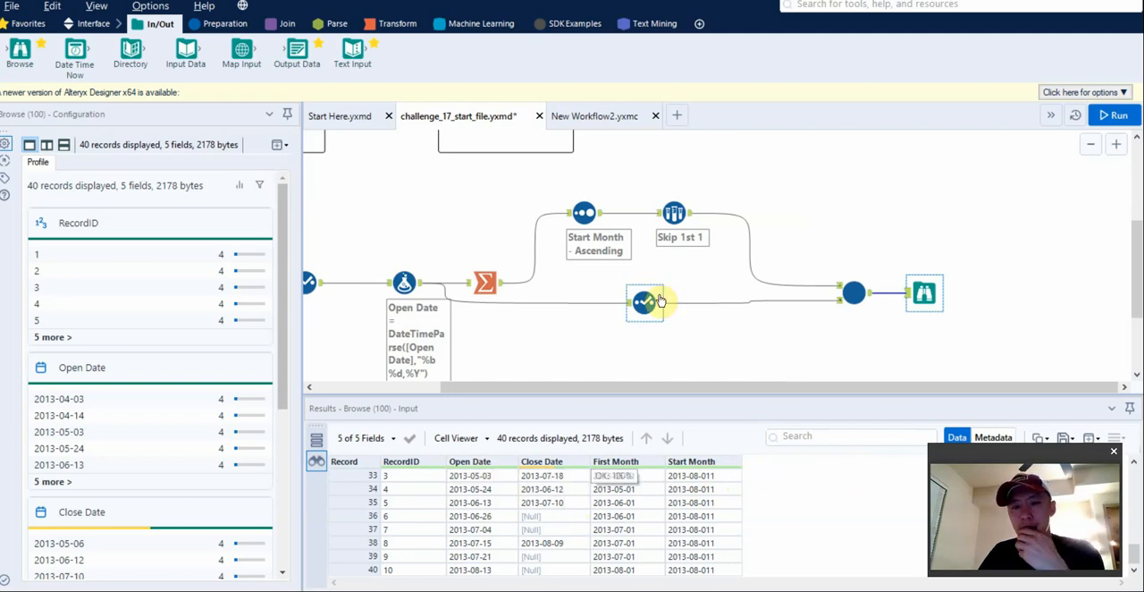
Replace the Start Month expression in the macro's Formula tool with an IIF function that has [#1] as its condition.
drag(926, 293, 958, 295)
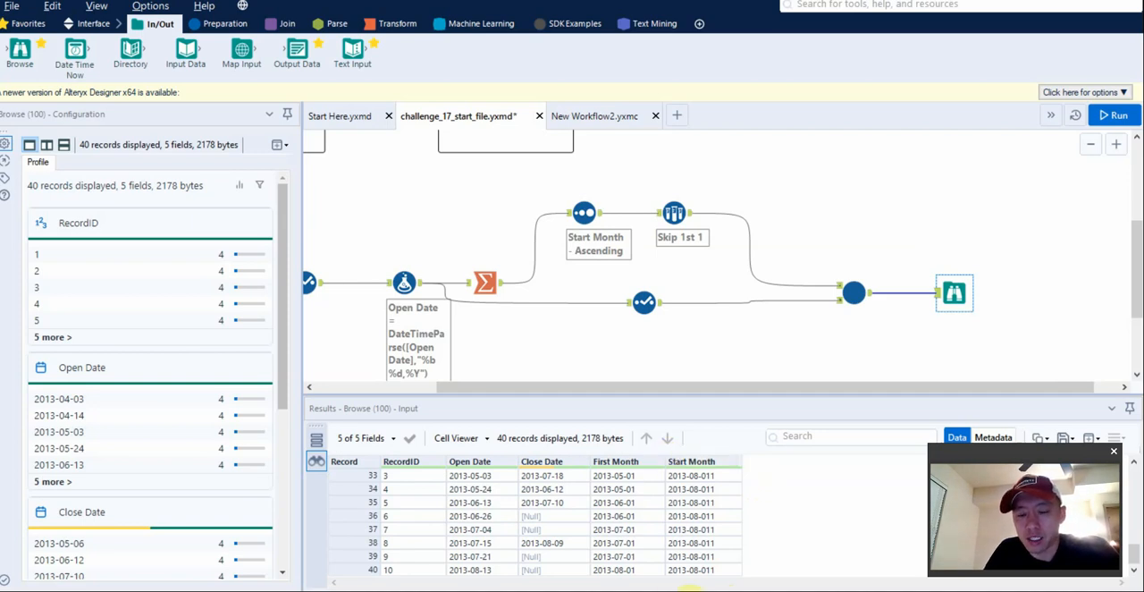
click(594, 116)
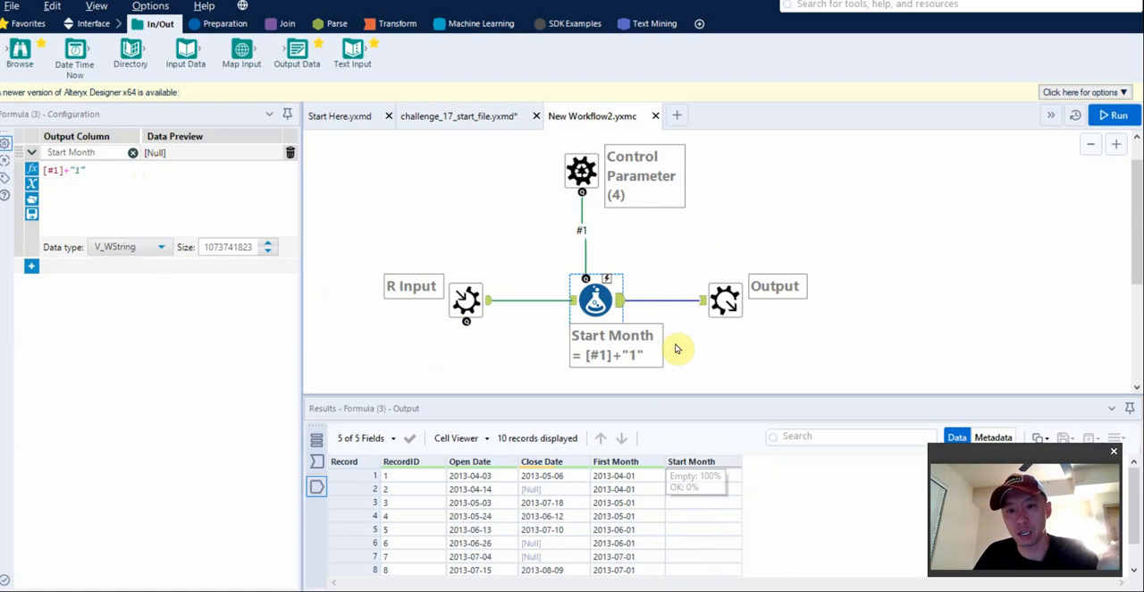
click(114, 172)
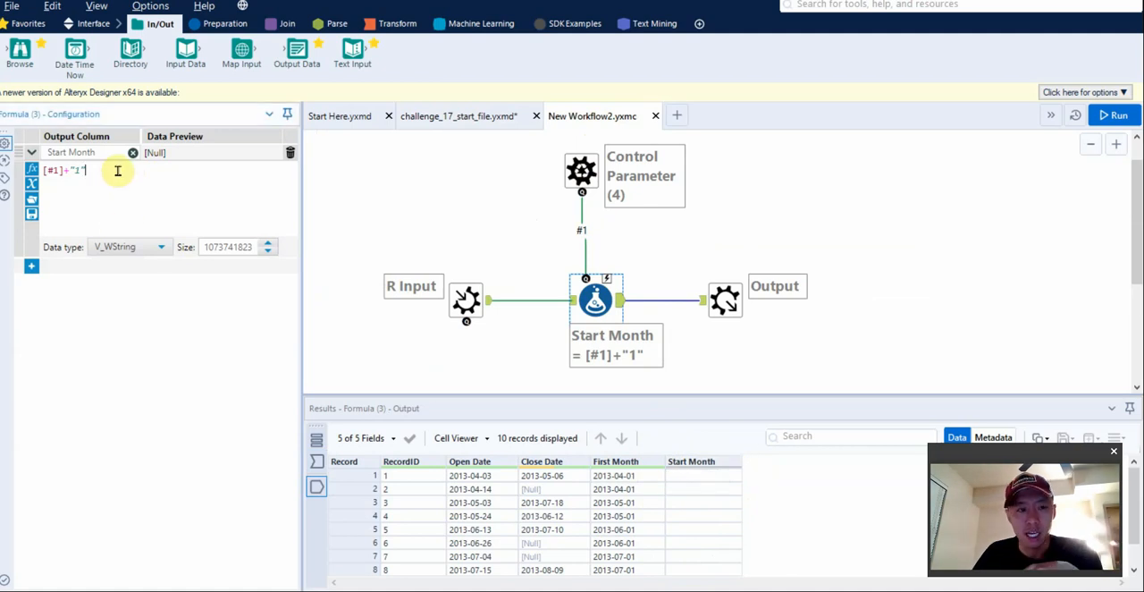
drag(118, 170, 33, 176)
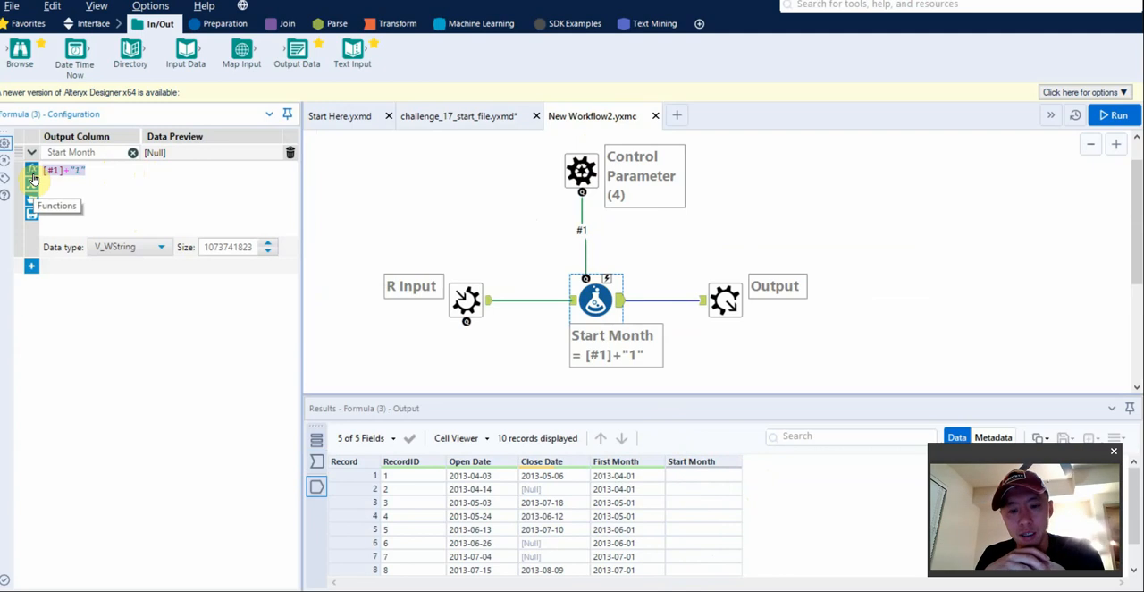
text(IIF(bool, x, y))
key(Return)
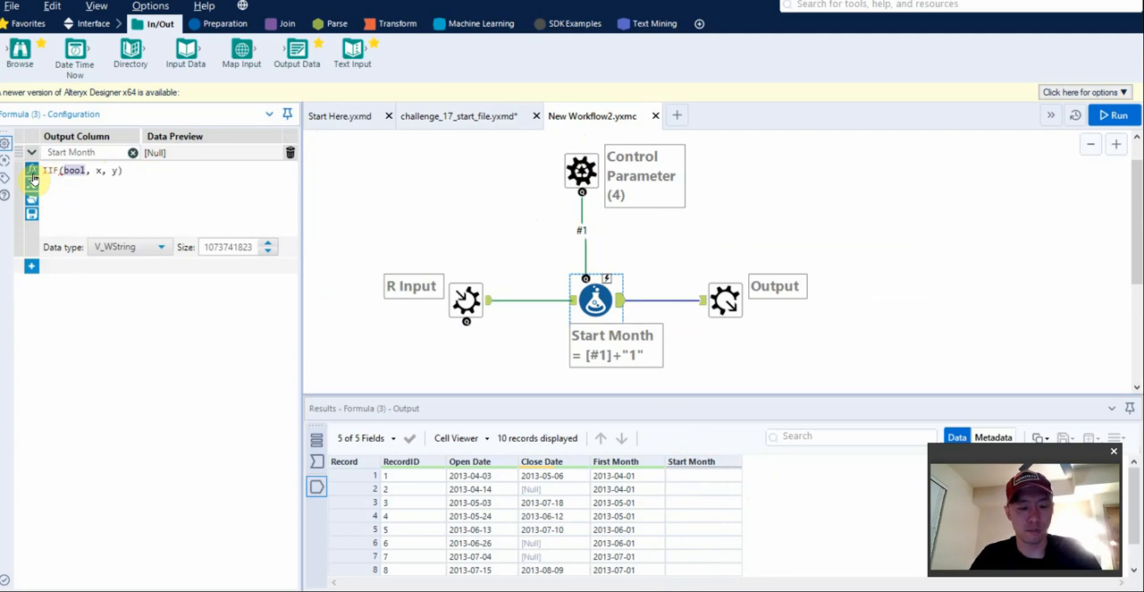
text(1)
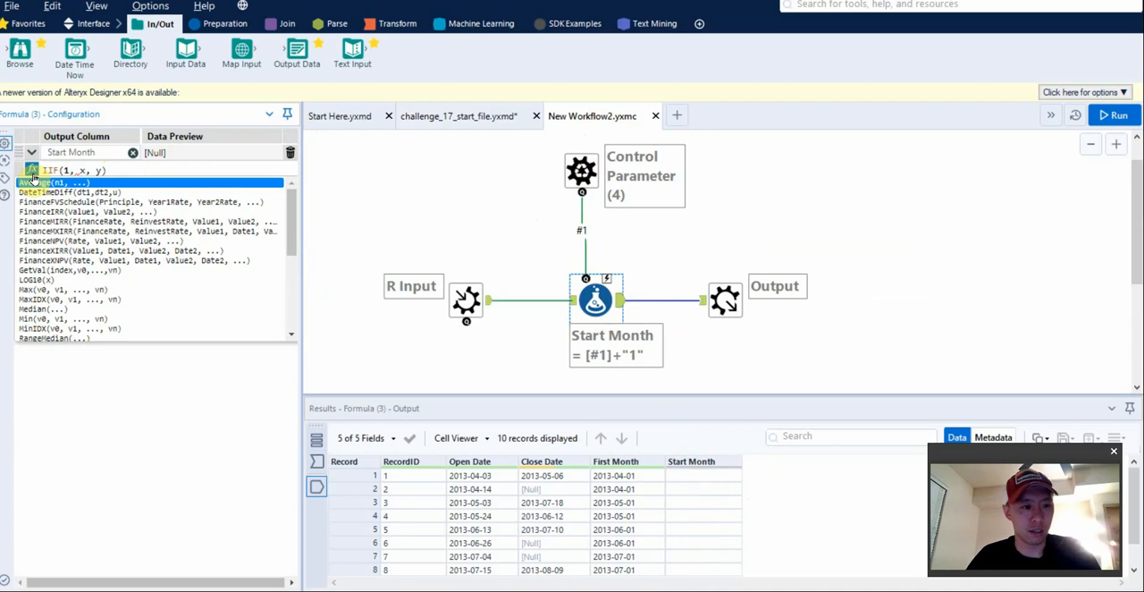
scroll(166, 286, down, 10)
double_click(90, 334)
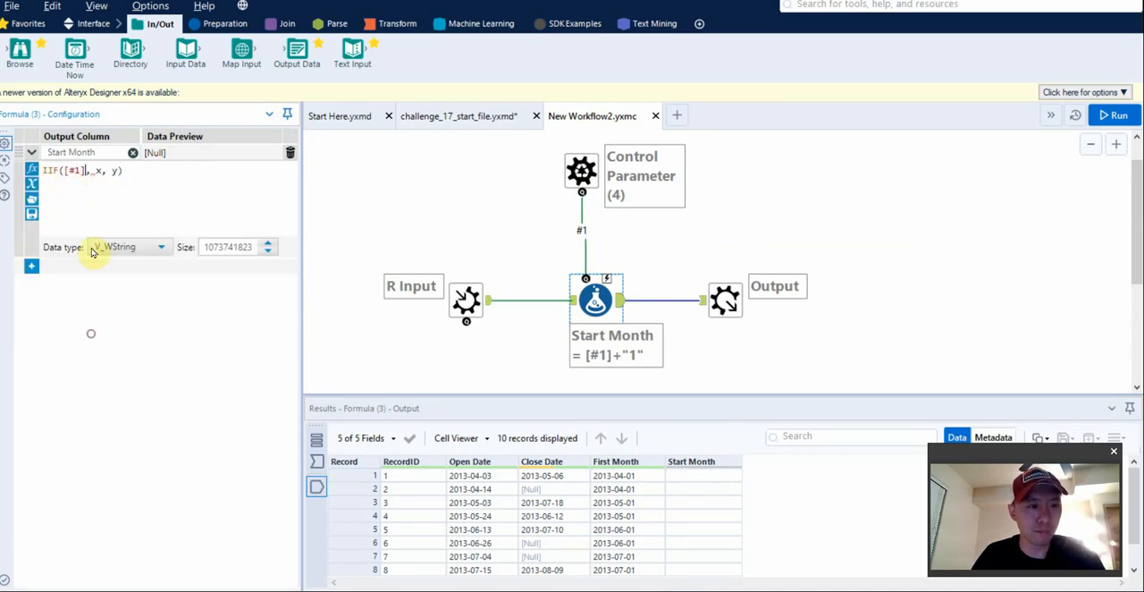
Wrap the [#1] condition of the Start Month IIF expression in an IsNull() test.
click(62, 170)
text(IsNull(v))
key(Return)
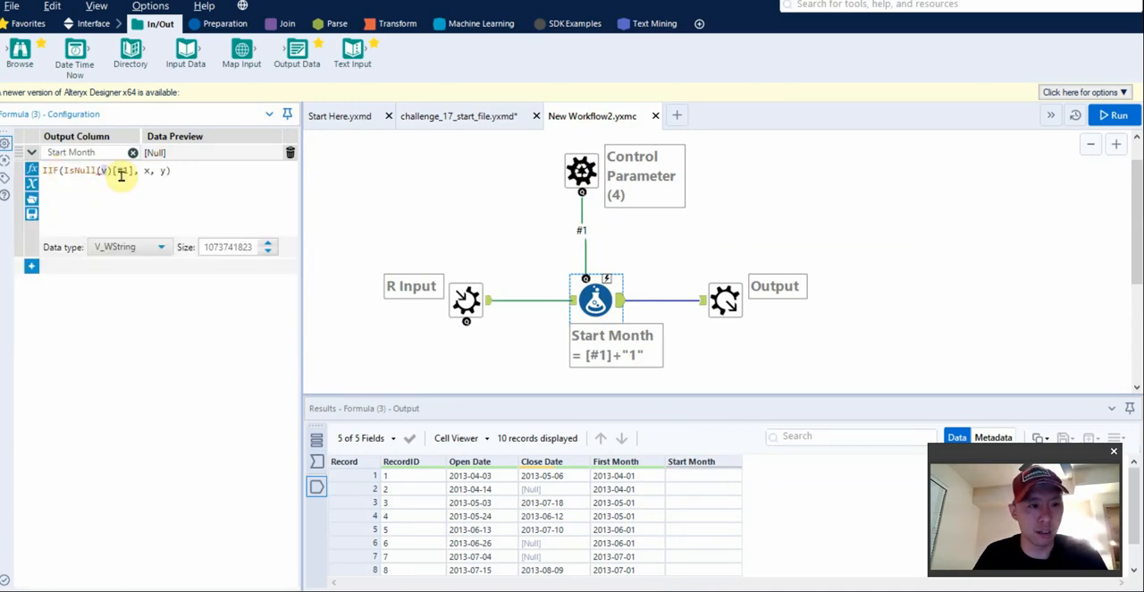
key(Delete)
key(Delete)
click(122, 175)
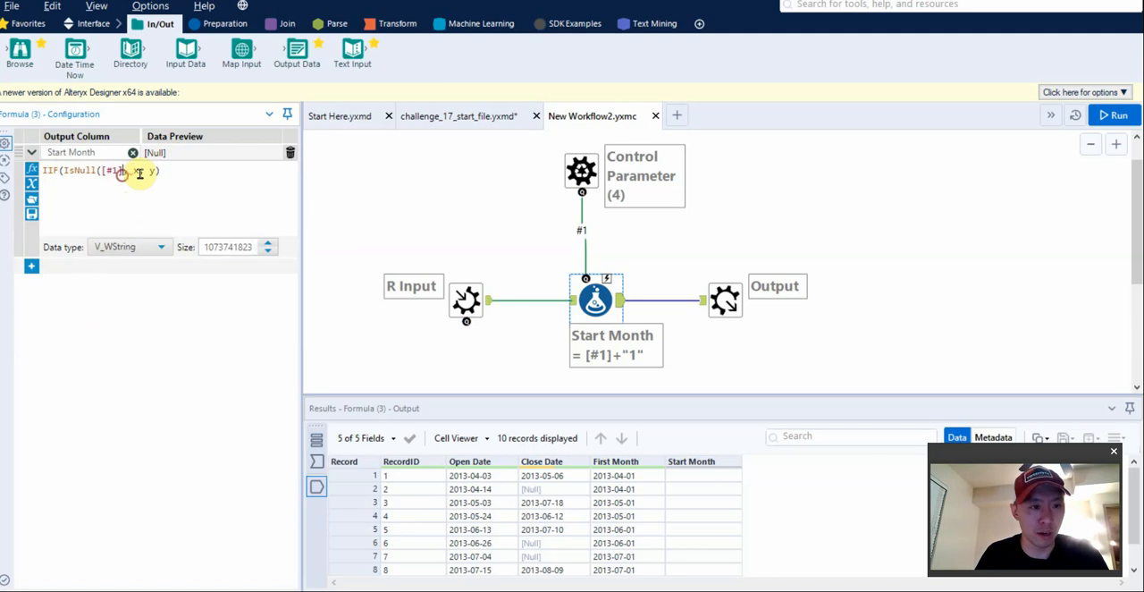
text())
Replace the x and y placeholders of the IIF expression with "2013-05-01" as the true value.
drag(136, 171, 209, 170)
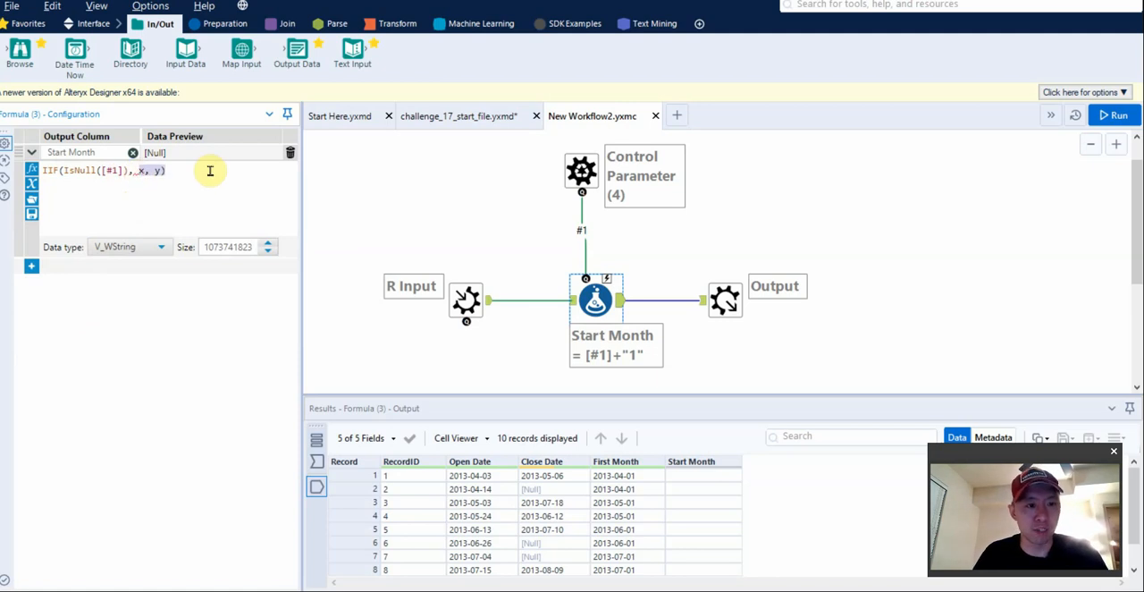
key(BackSpace)
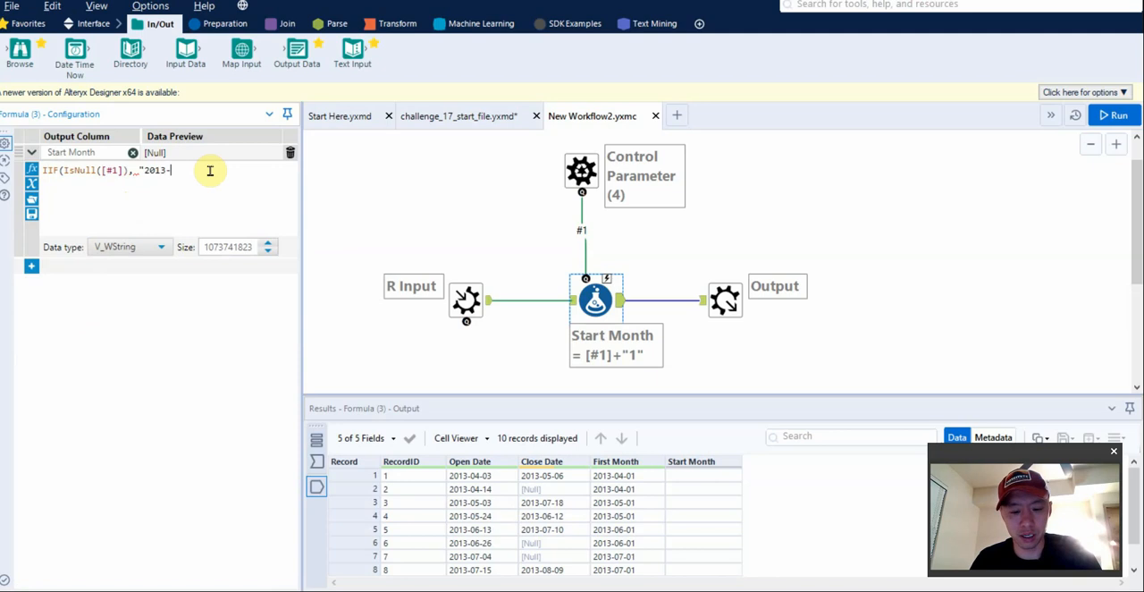
text("2013-05-01")
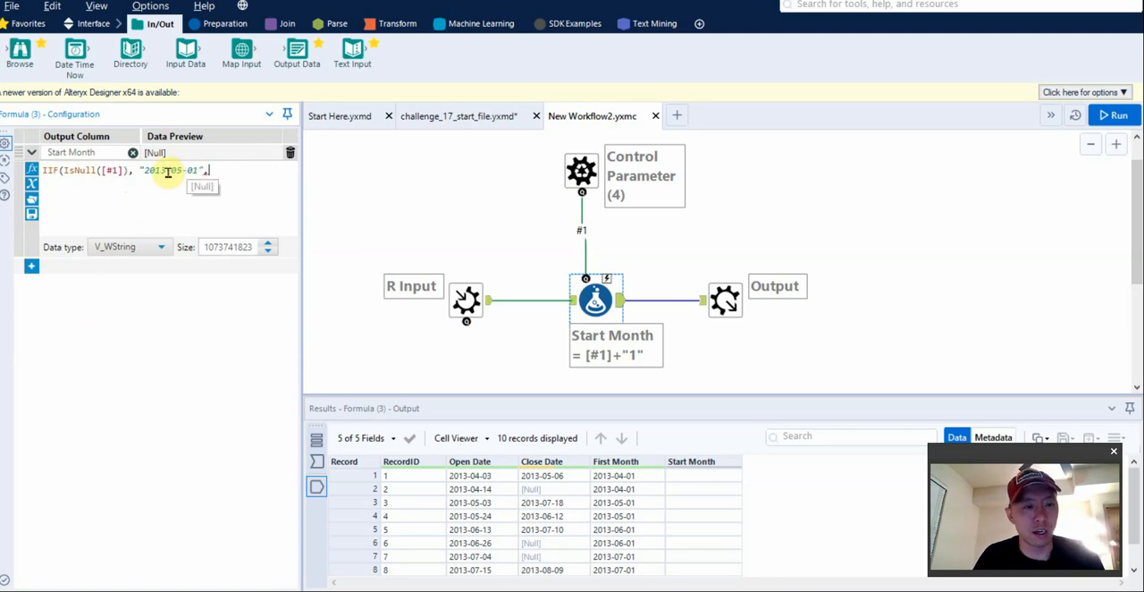
text(,)
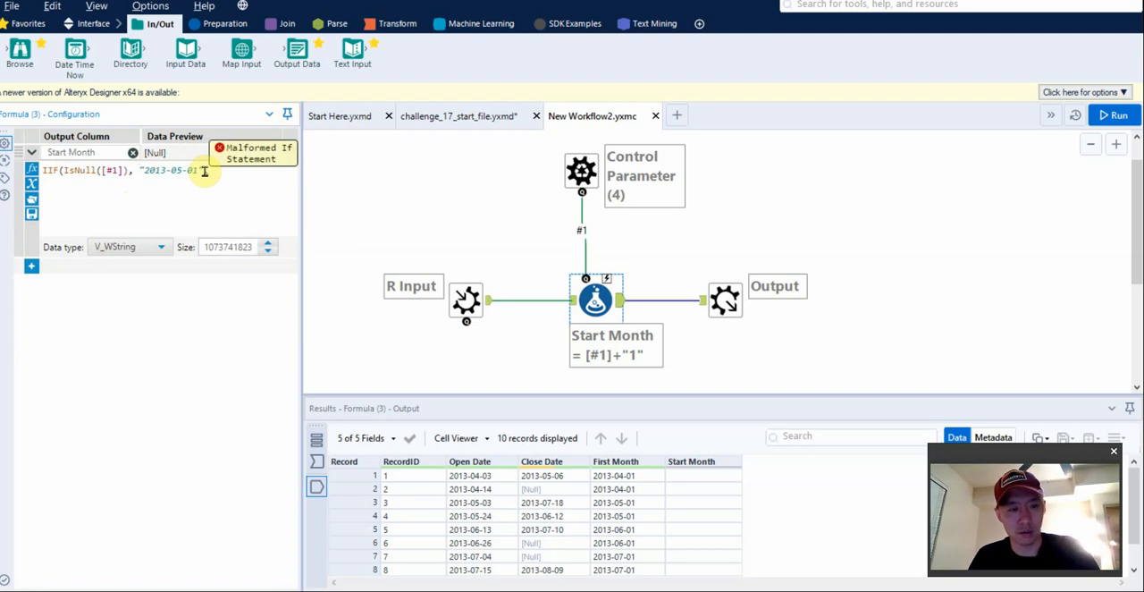
text(DateTimeParse(dt,f))
Wrap "2013-05-01" in DateTimeParse with the format "%Y-%m-%d" and complete the IIF with [#1] as its false value.
key(Tab)
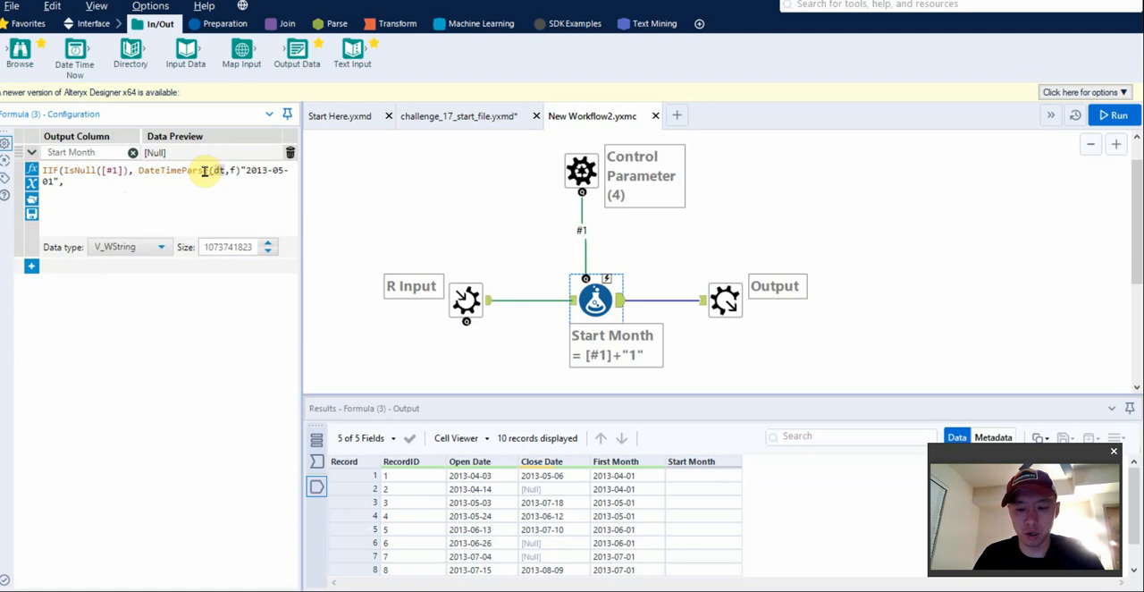
key(Delete)
key(Delete)
key(Delete)
key(Delete)
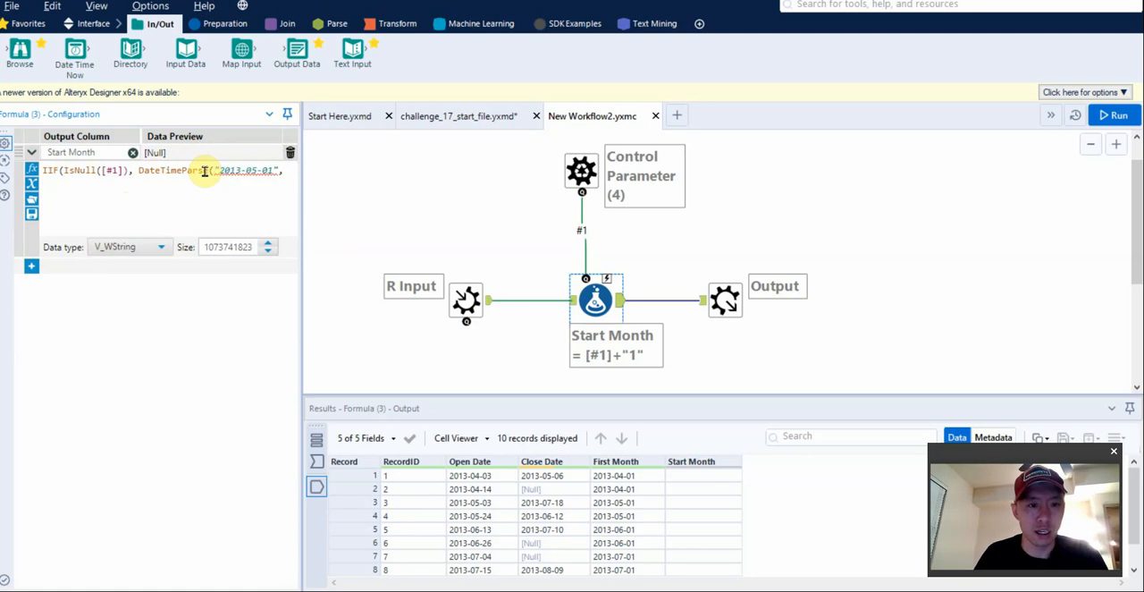
click(284, 171)
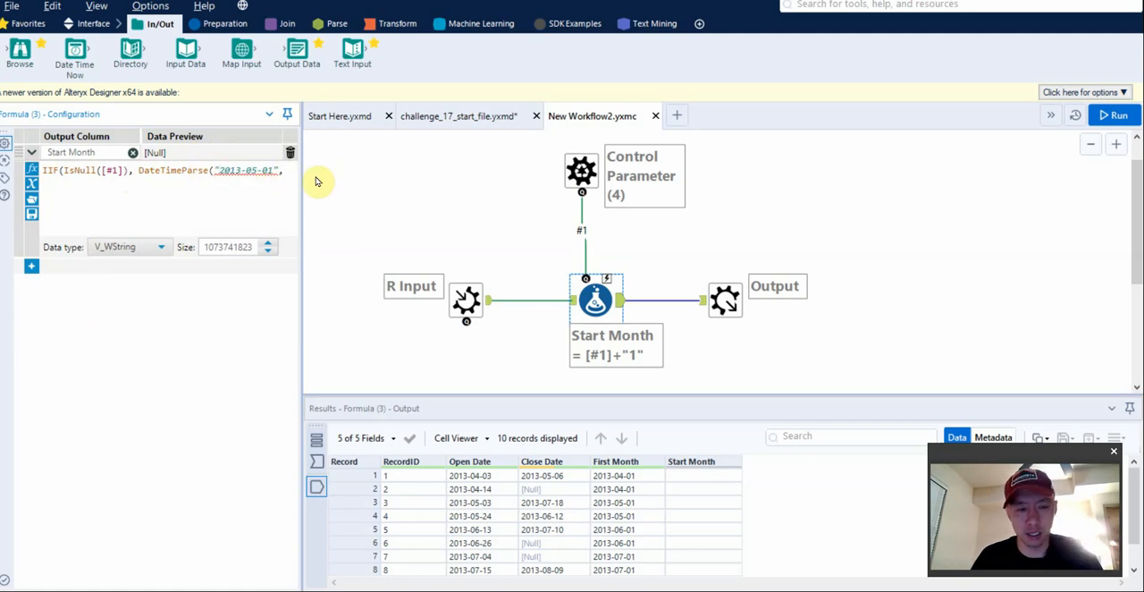
text("%)
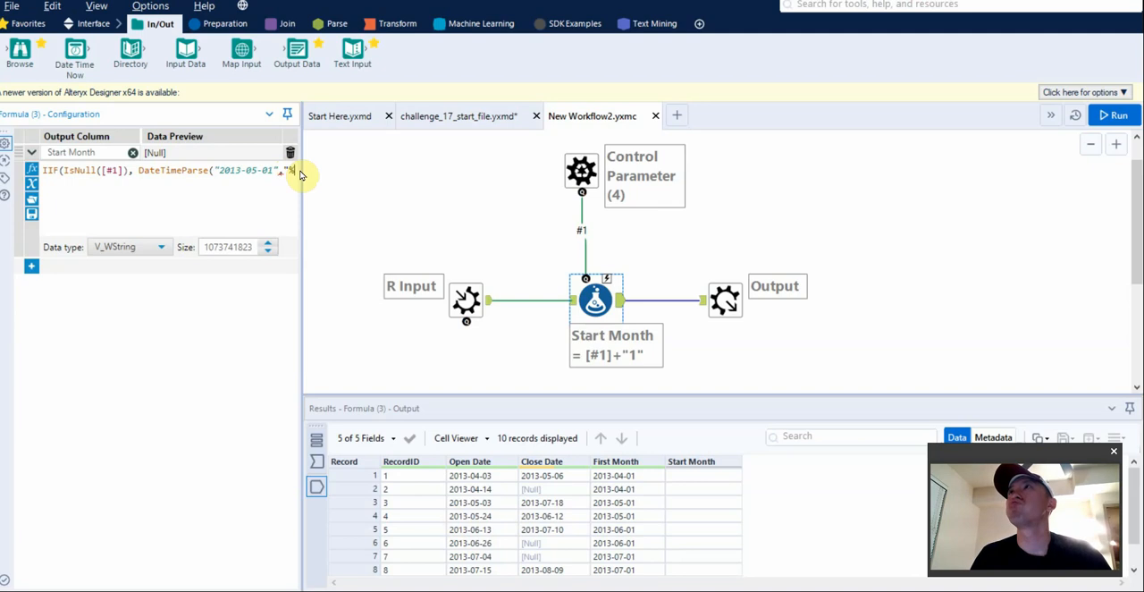
text(Y-%m-%d)
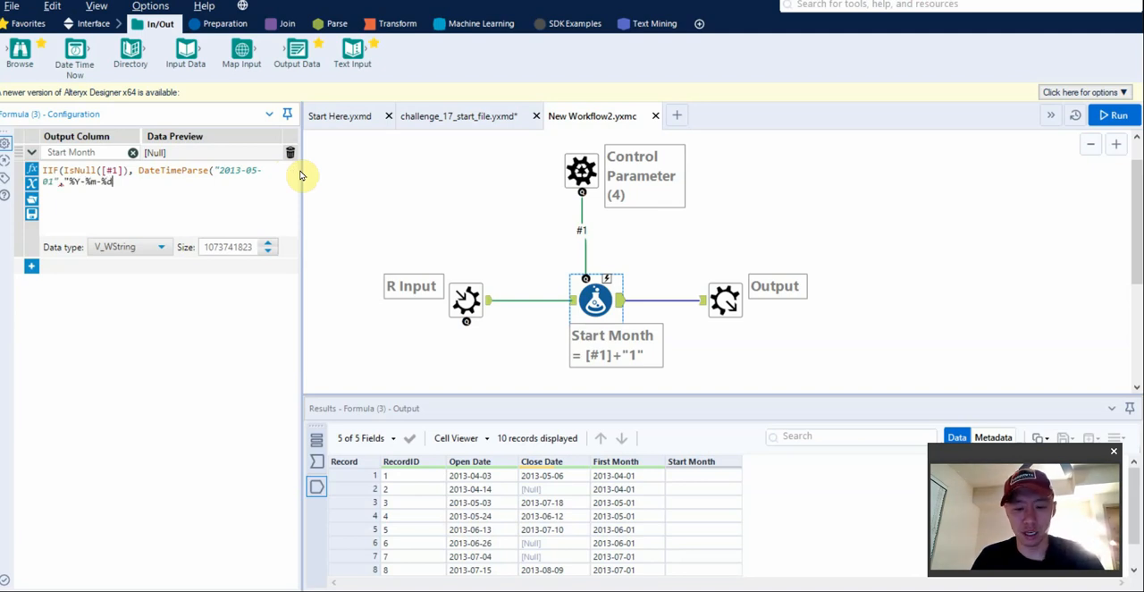
text("),)
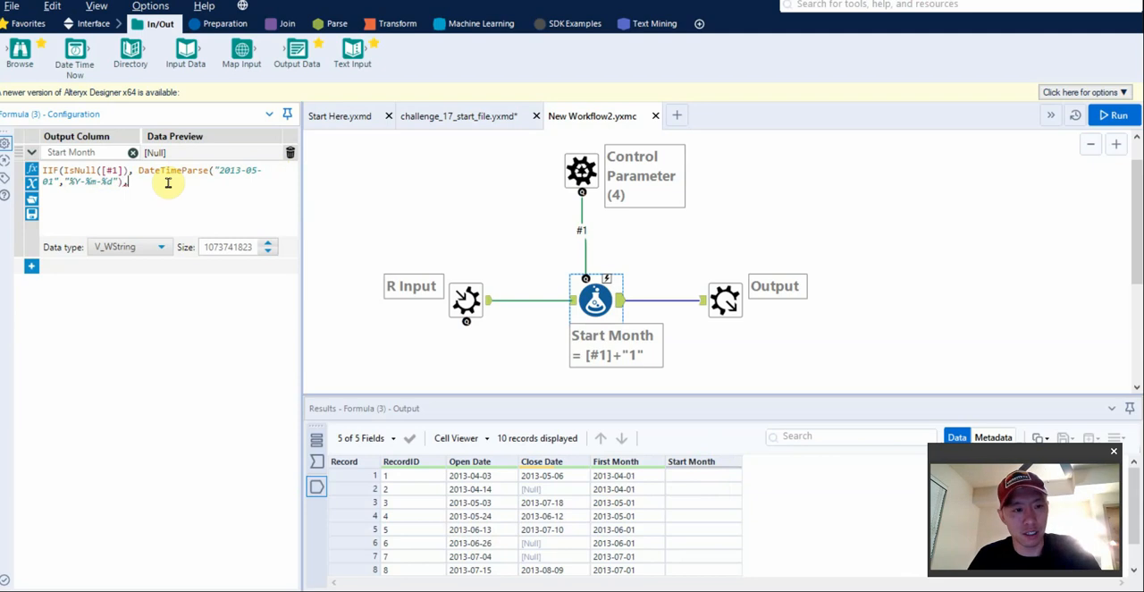
text([#1])
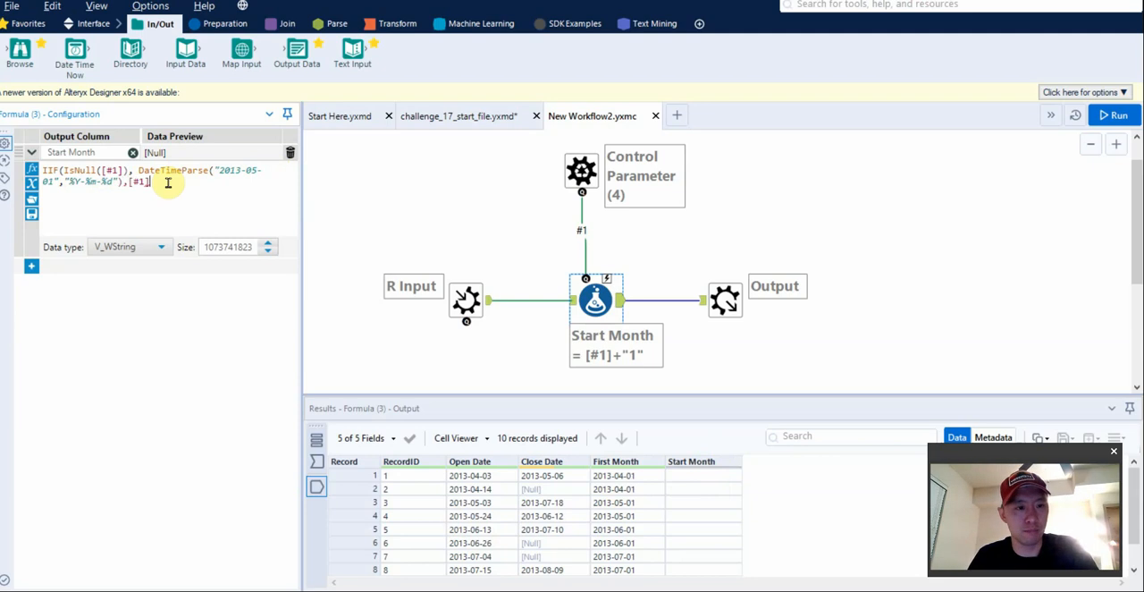
key(ctrl+r)
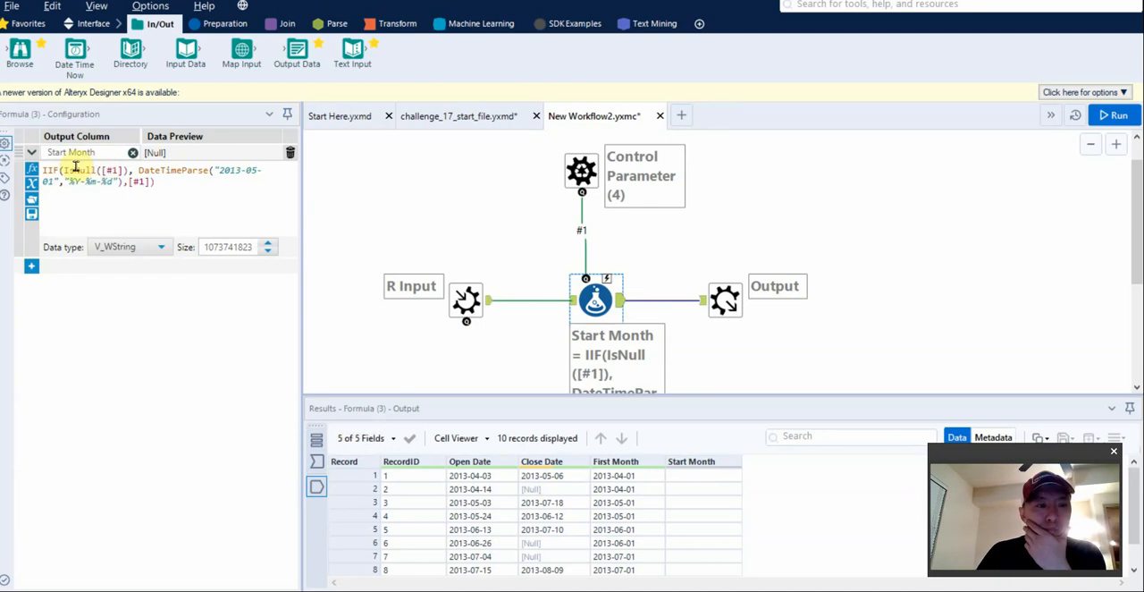
Change the IsNull test in the Start Month expression to IsEmpty([#1]) and run the macro.
drag(75, 168, 102, 168)
text(IsEmpty)
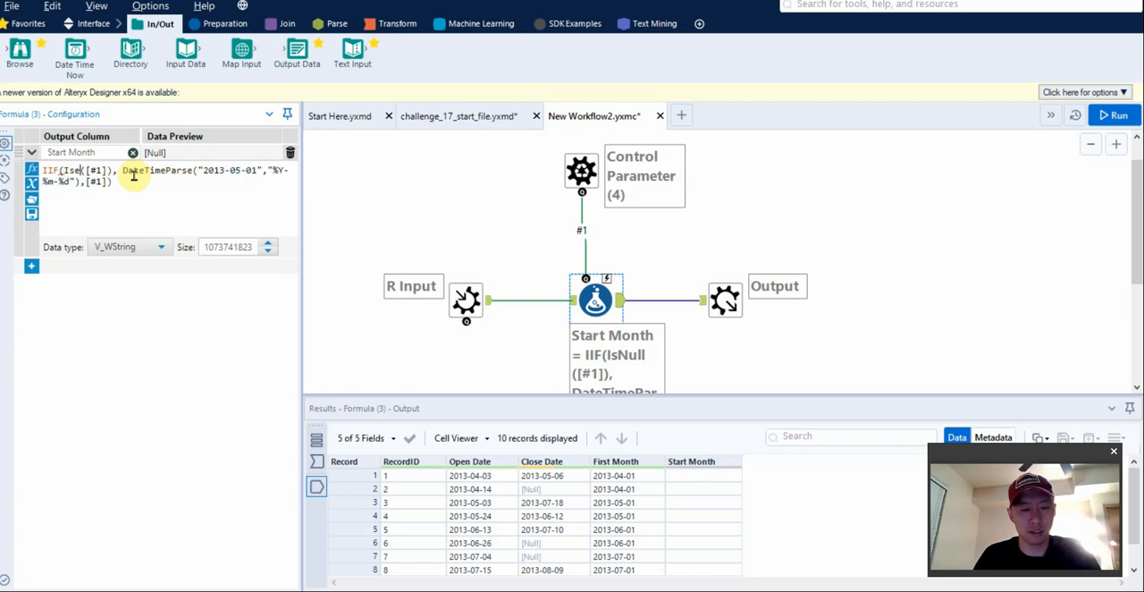
key(Return)
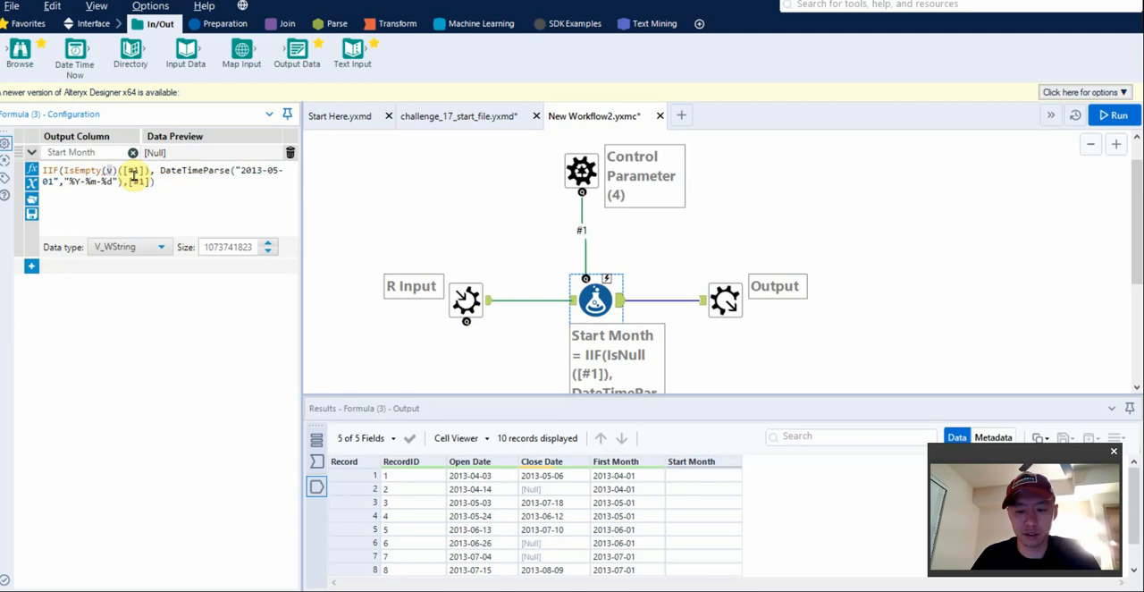
key(Delete)
key(Delete)
key(Delete)
key(ctrl+r)
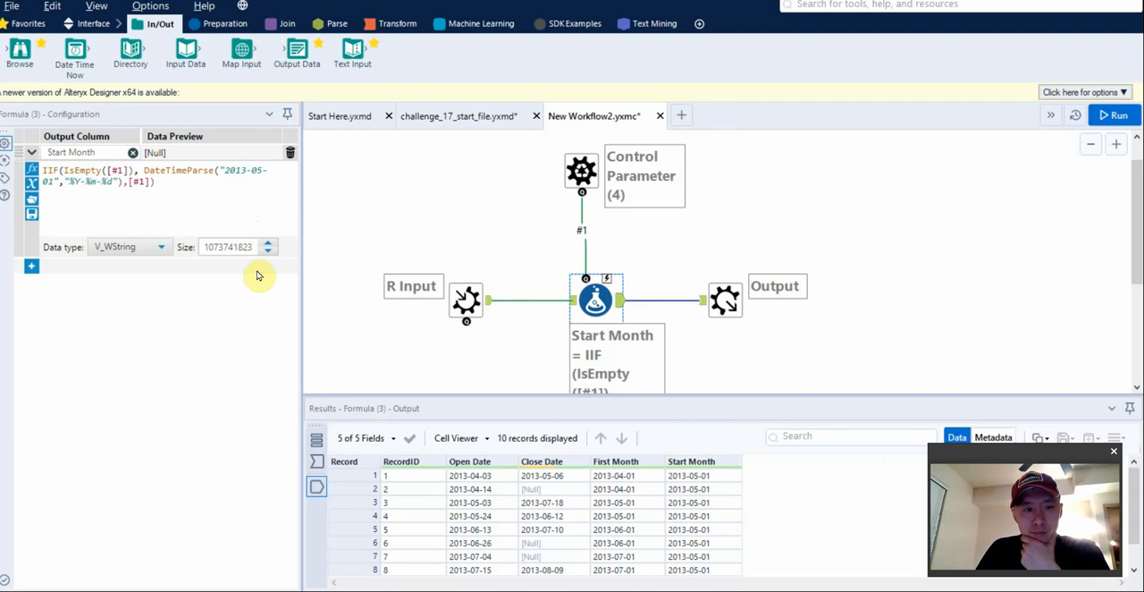
Save the macro and accept its refreshed version in challenge_17_start_file.
click(497, 118)
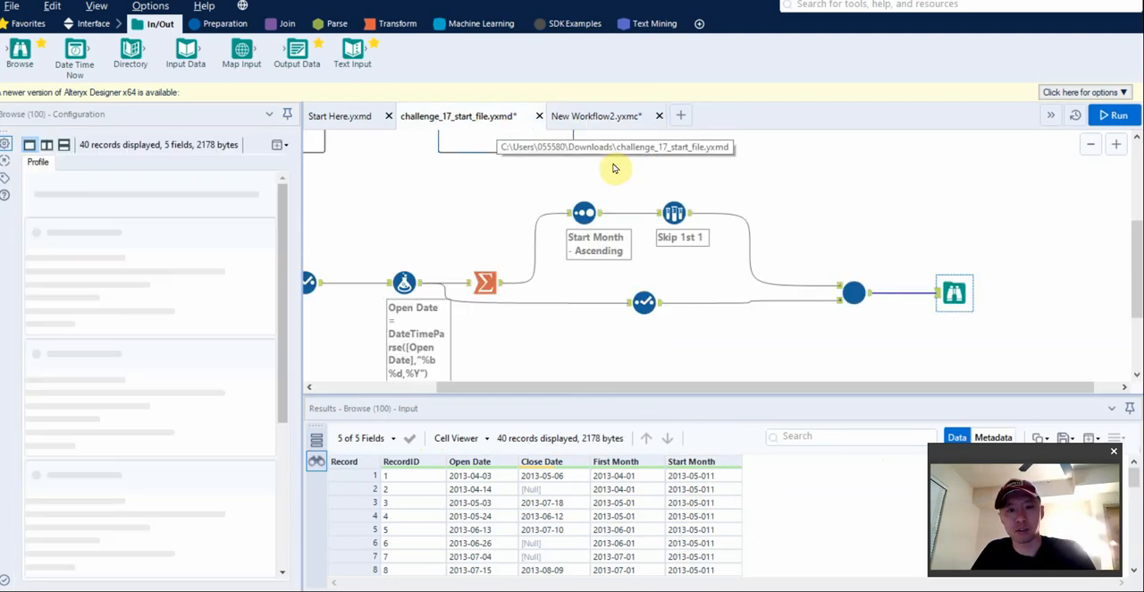
click(596, 116)
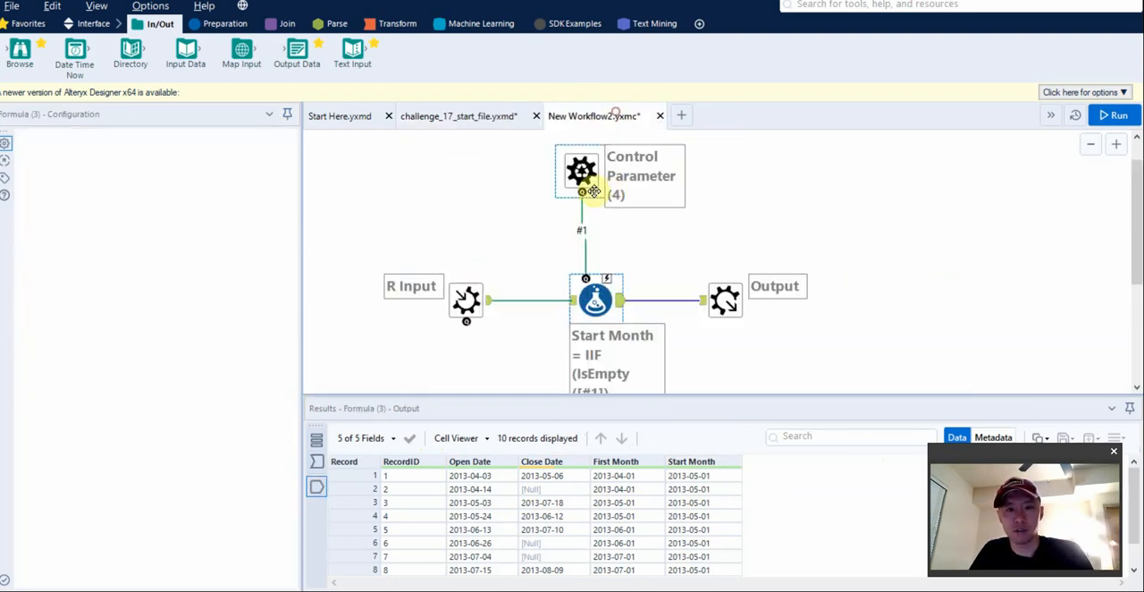
click(456, 124)
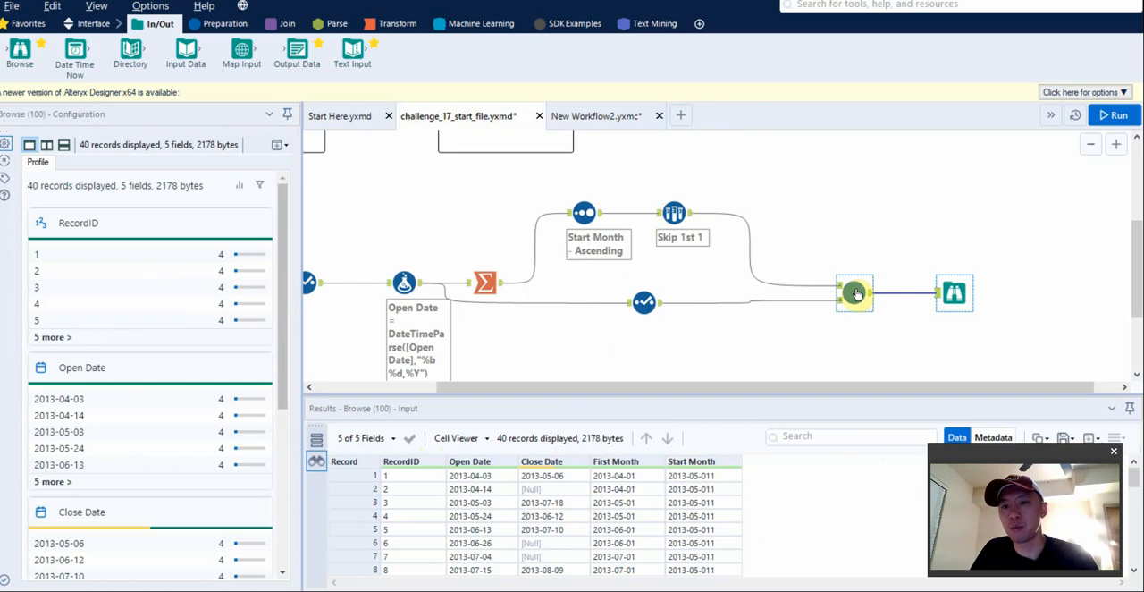
click(612, 117)
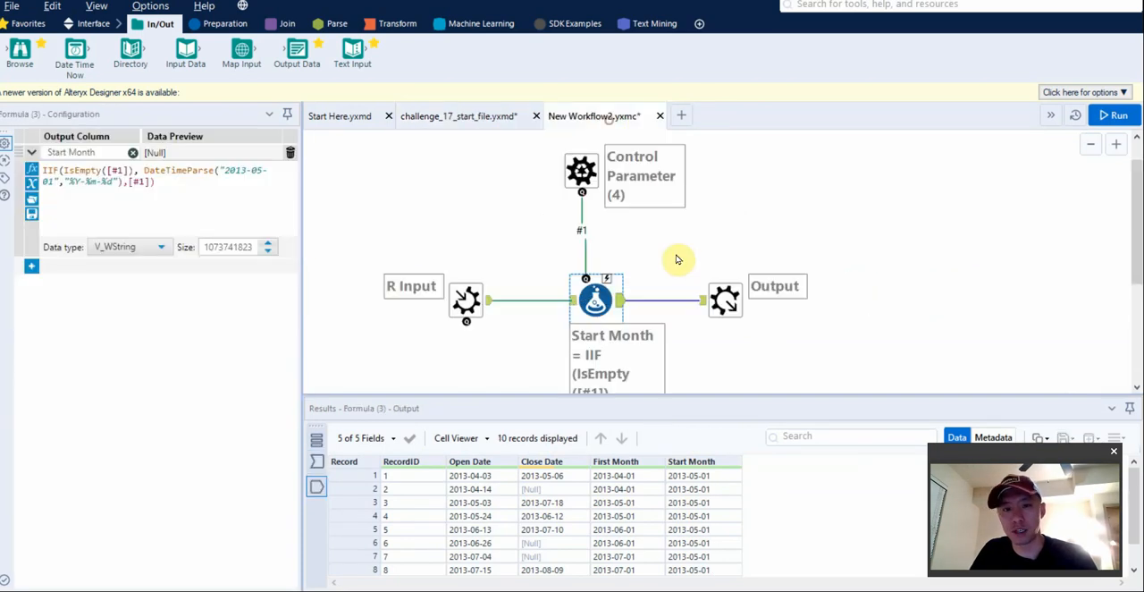
click(483, 116)
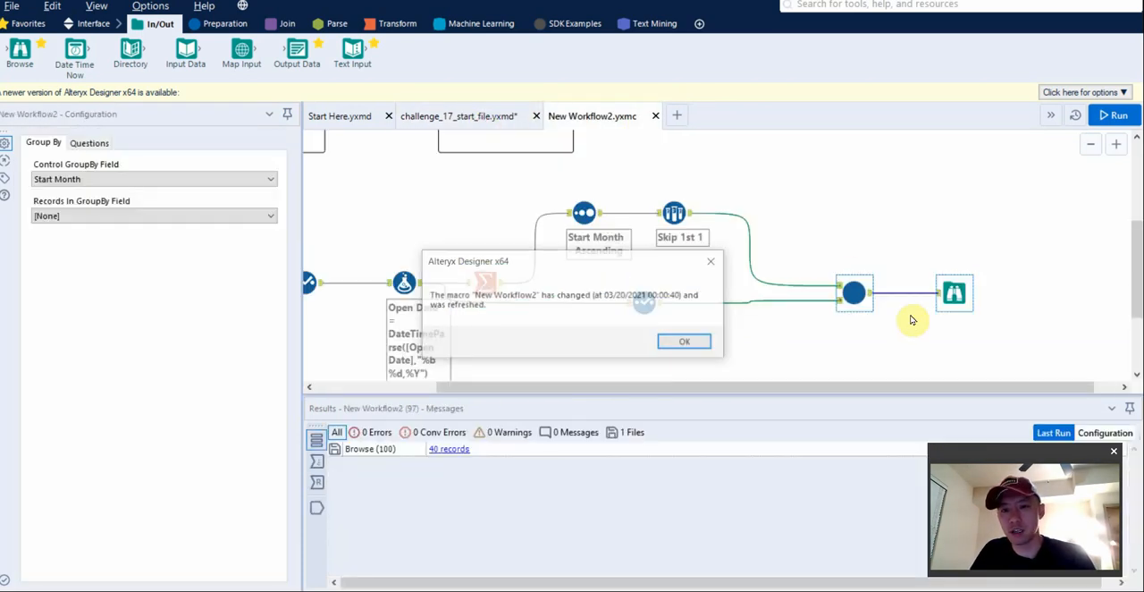
click(688, 342)
Run the workflow and review the Start Month values in the Browse output of the macro.
key(ctrl+r)
click(950, 295)
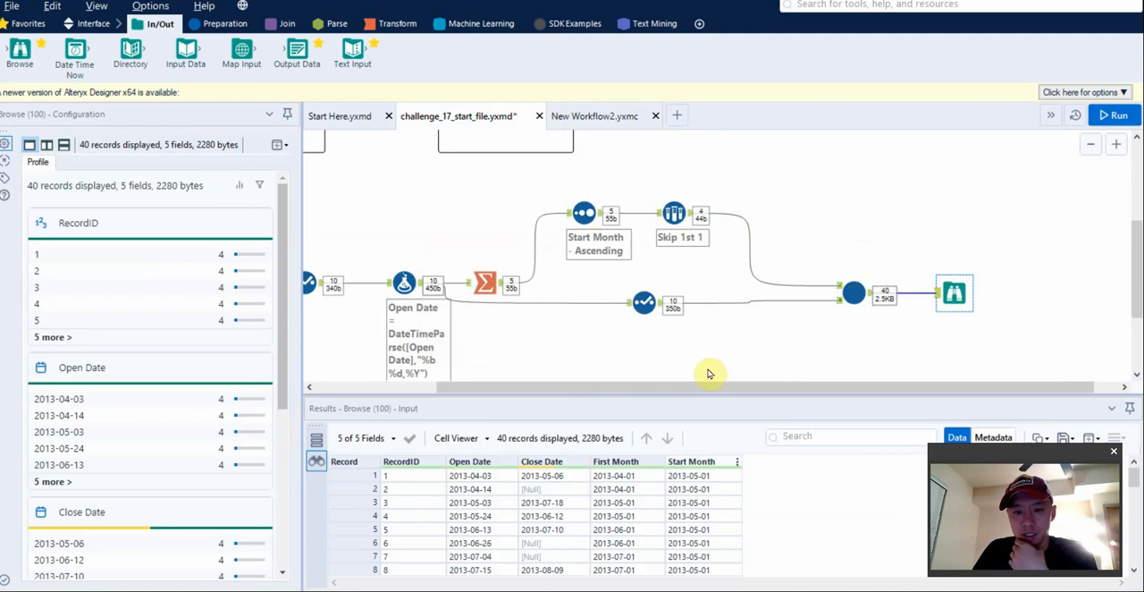
scroll(750, 509, down, 10)
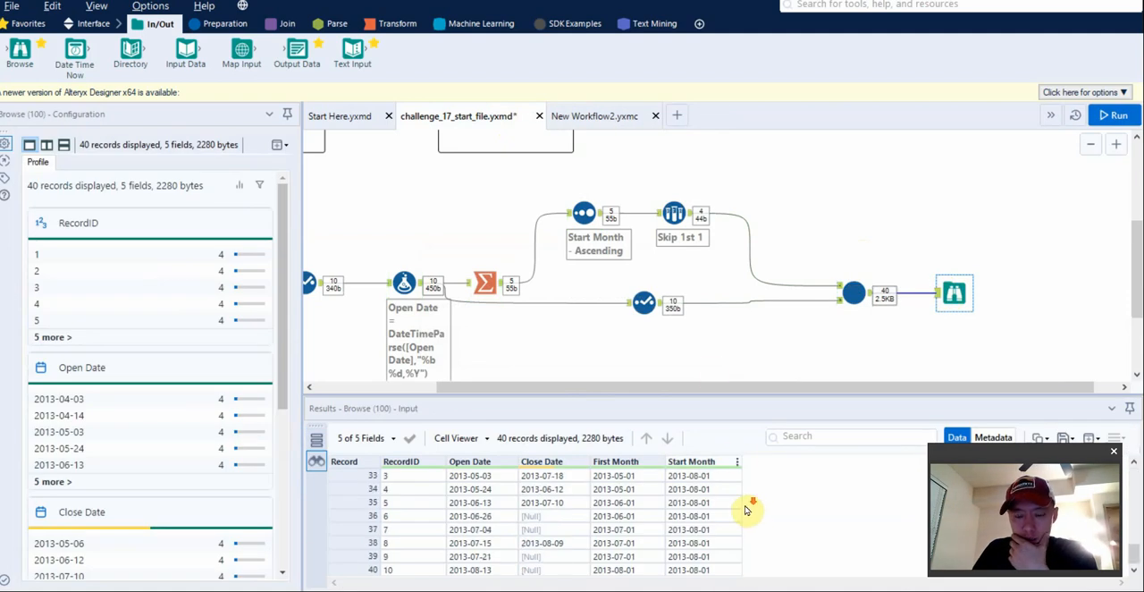
scroll(745, 509, up, 10)
Add a second output column named Active to the macro's Formula tool.
click(599, 117)
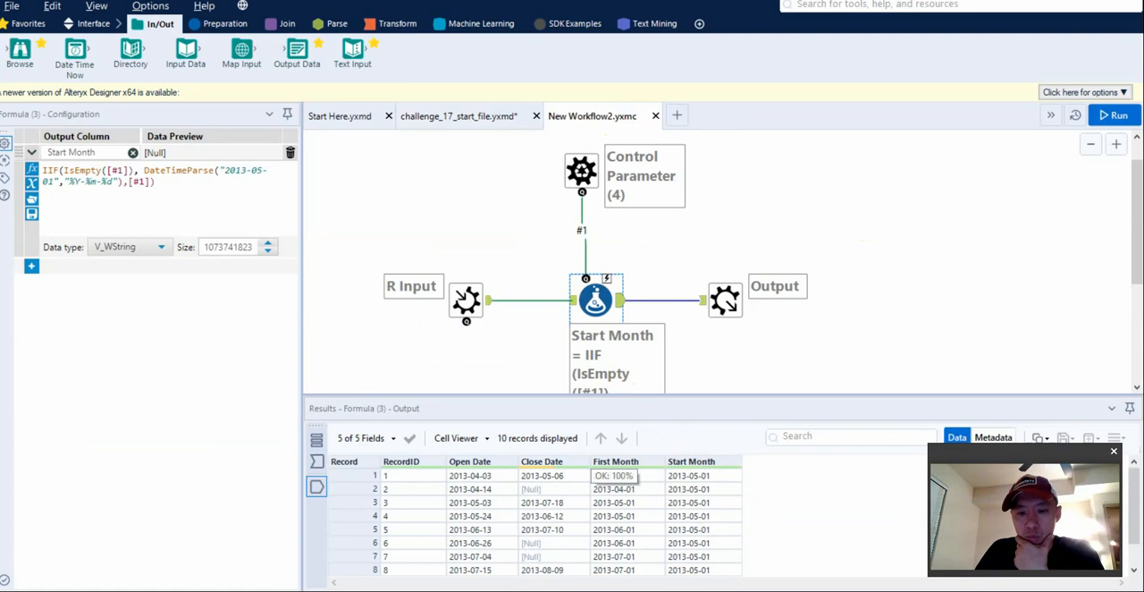
scroll(720, 506, down, 1)
scroll(715, 500, up, 1)
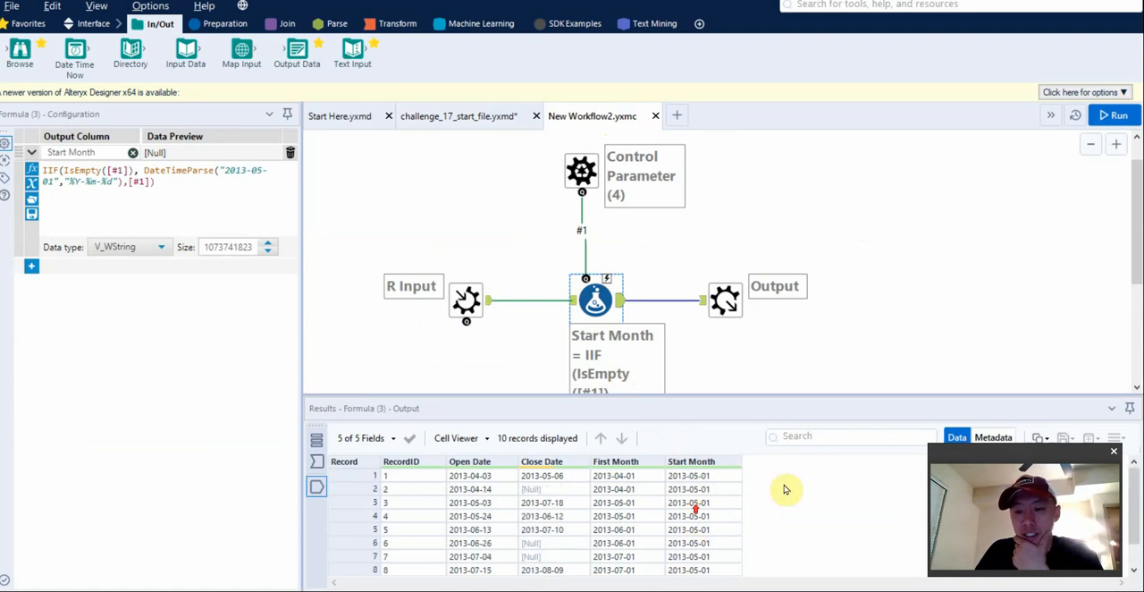
click(31, 267)
click(77, 283)
text(Active)
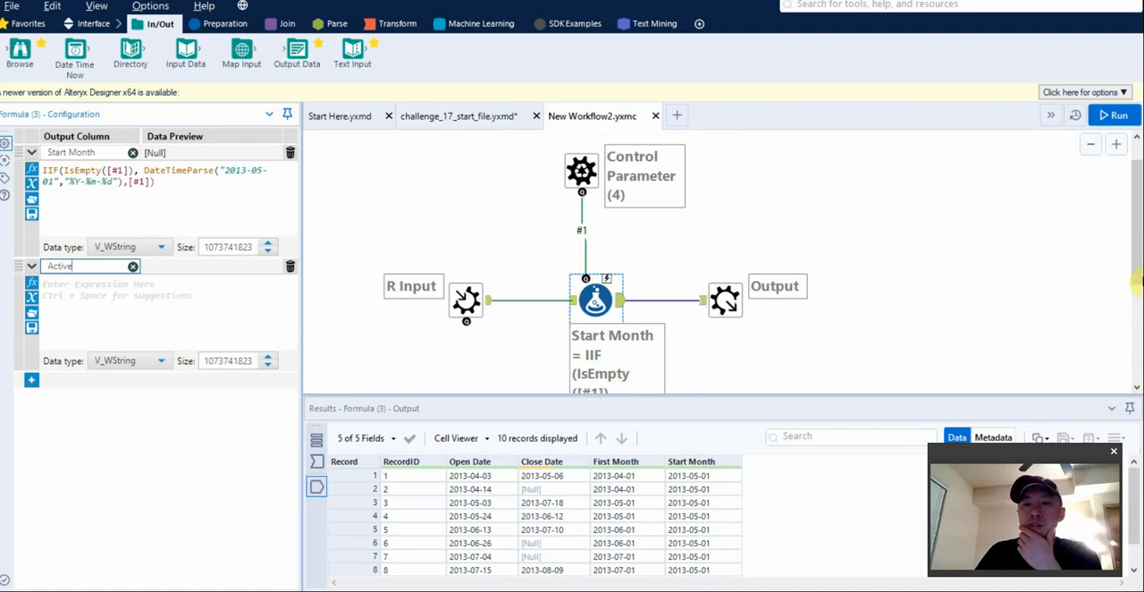
click(136, 298)
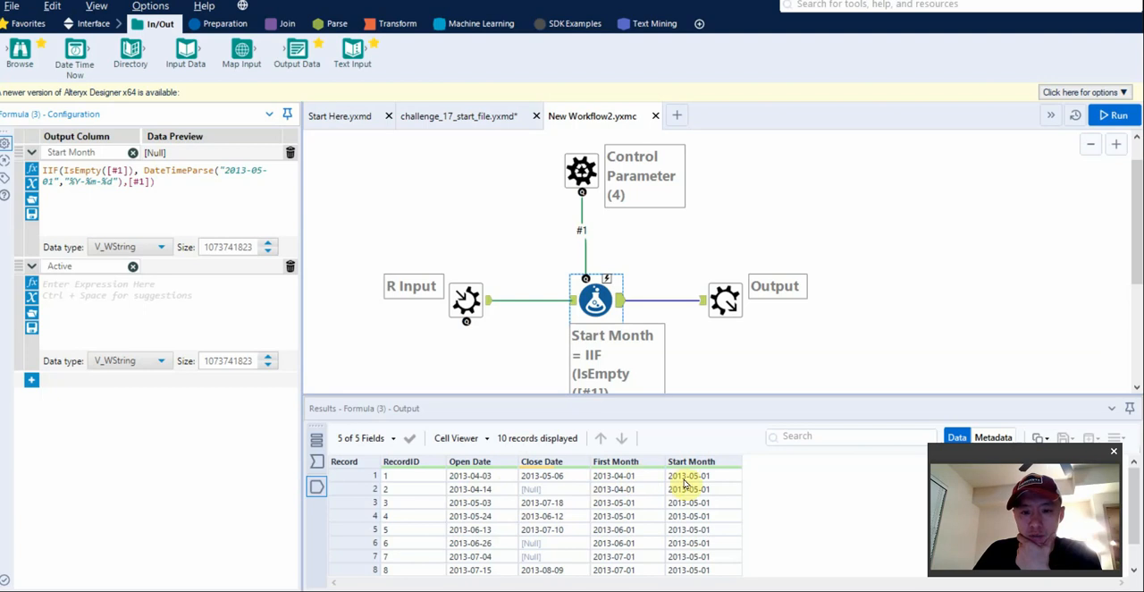
click(178, 308)
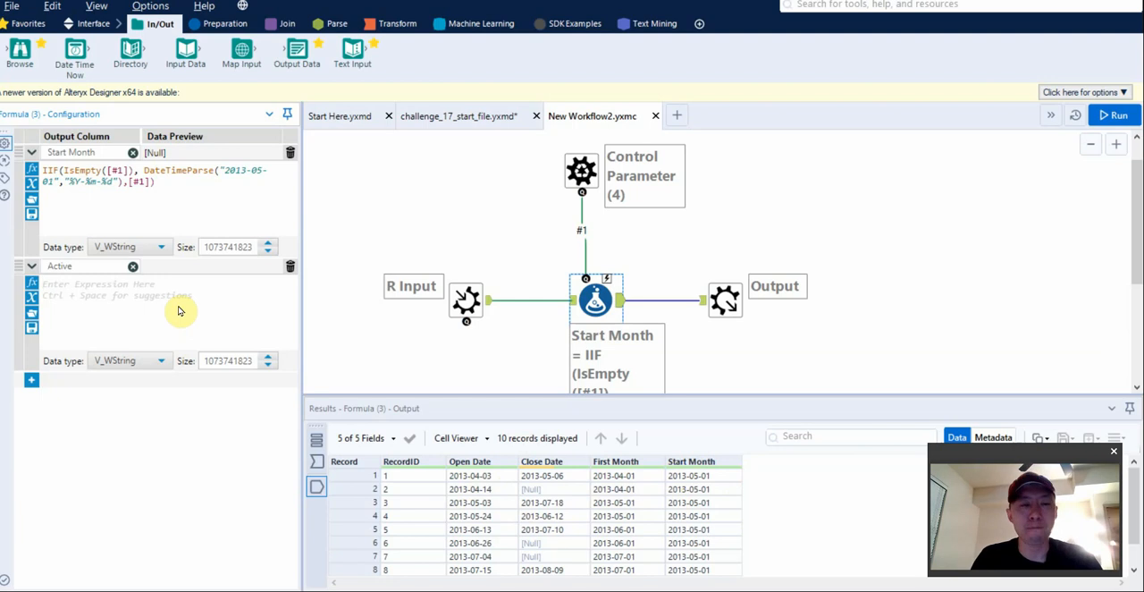
text(IIF(bool, x, y))
key(Tab)
text(9op)
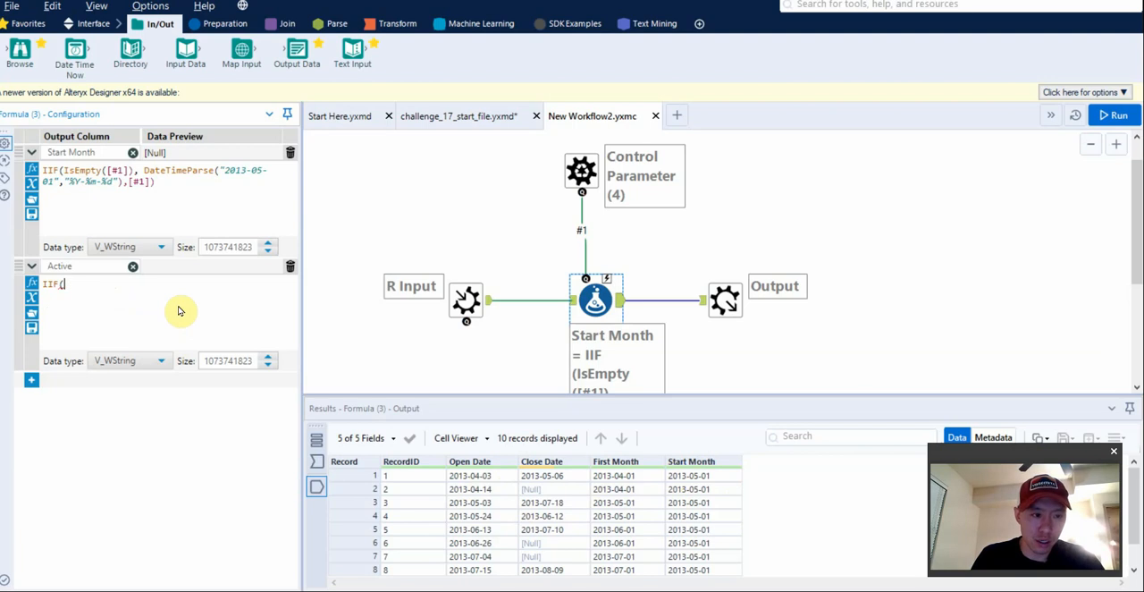
text(oo)
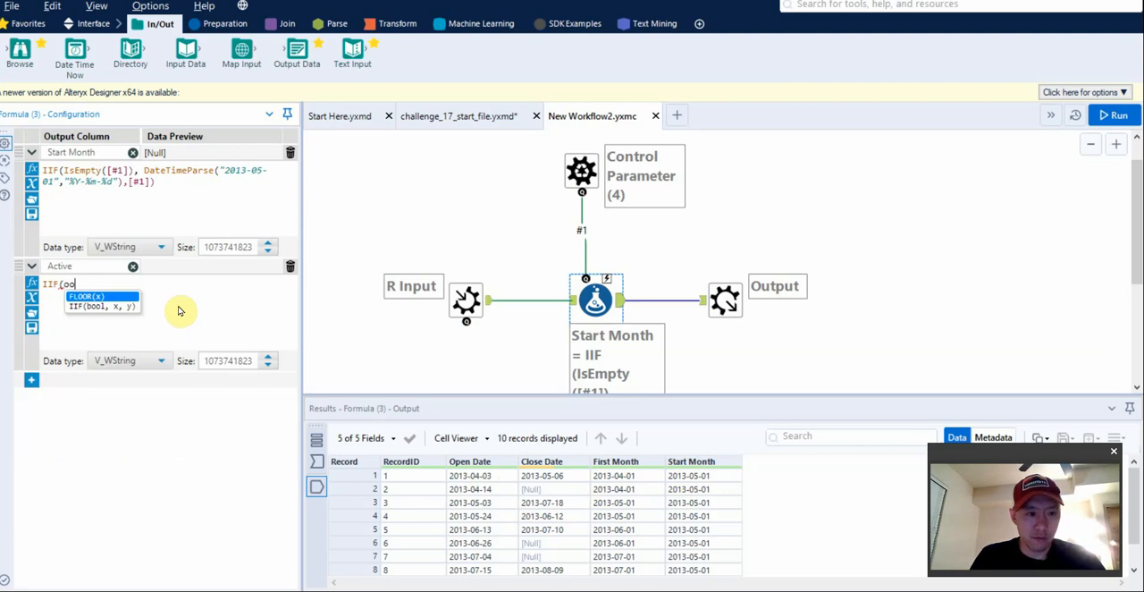
key(BackSpace)
text(pe)
key(BackSpace)
key(BackSpace)
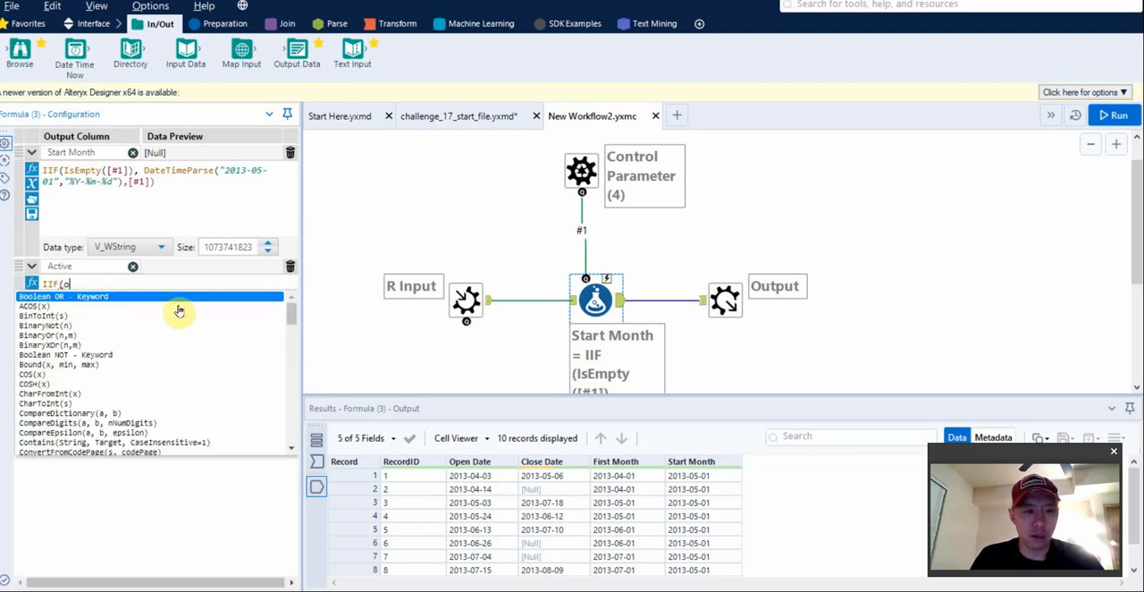
key(BackSpace)
key(BackSpace)
key(BackSpace)
key(BackSpace)
key(BackSpace)
text(o)
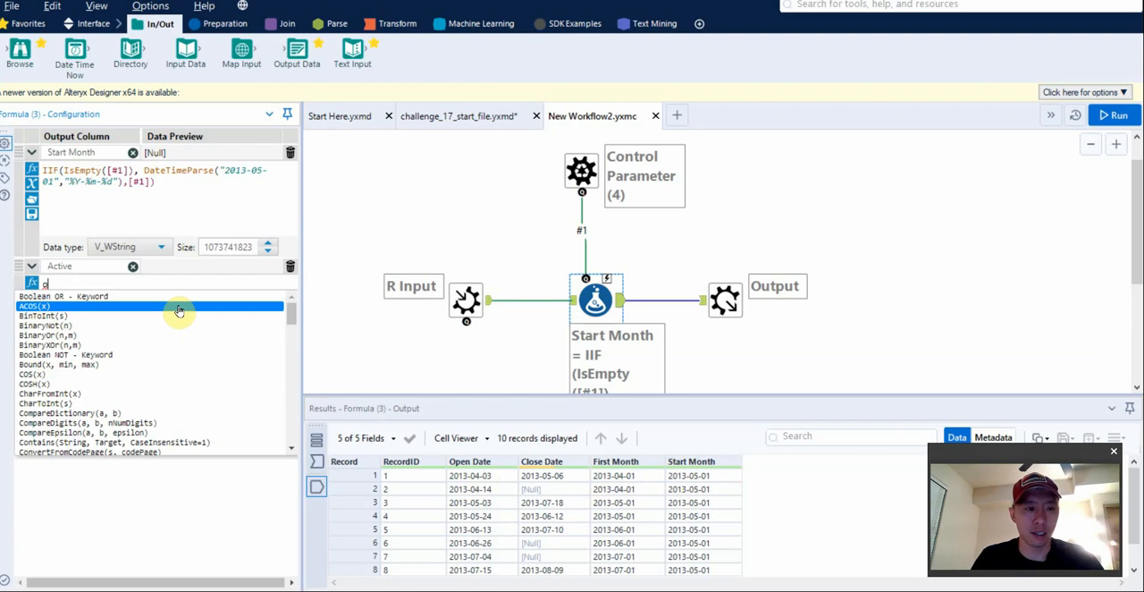
key(BackSpace)
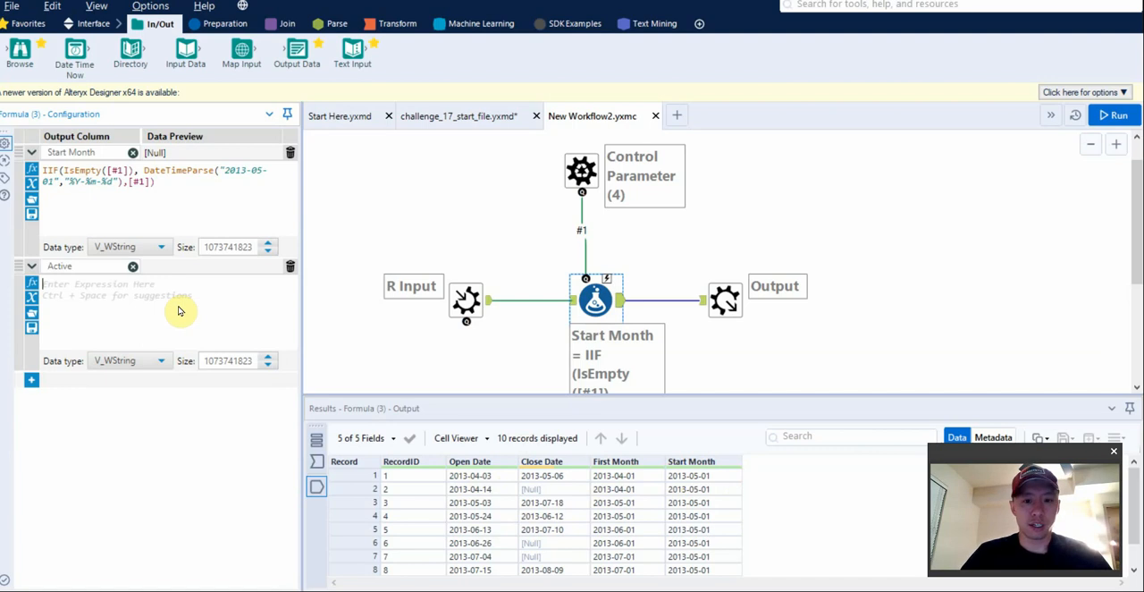
Enter [Open Date]<[Start Month] as the expression of the Active column.
text(ope)
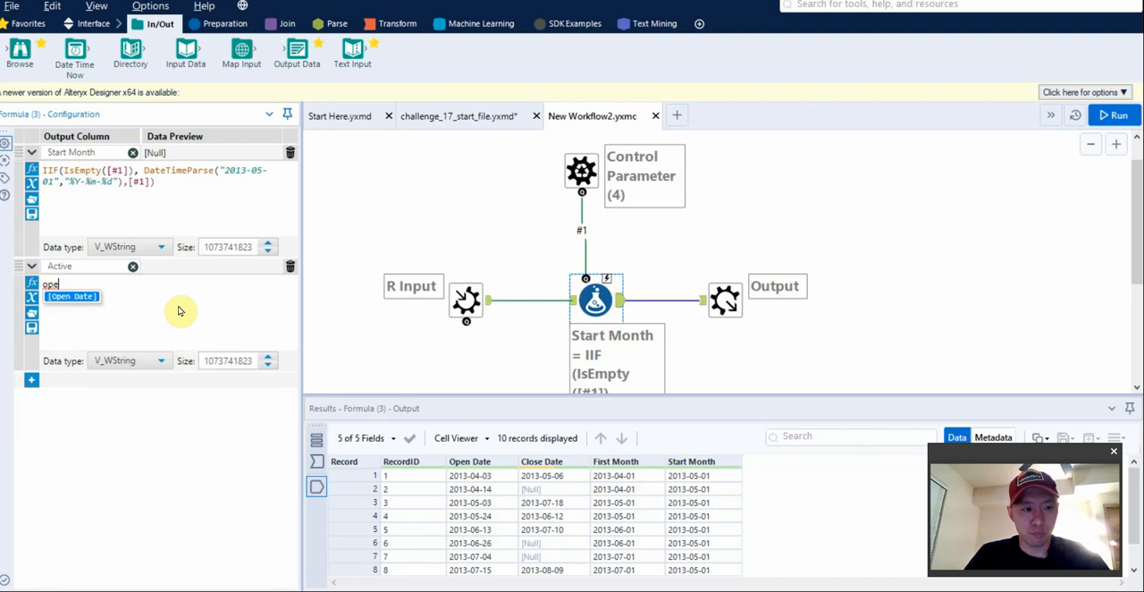
text(n)
key(Return)
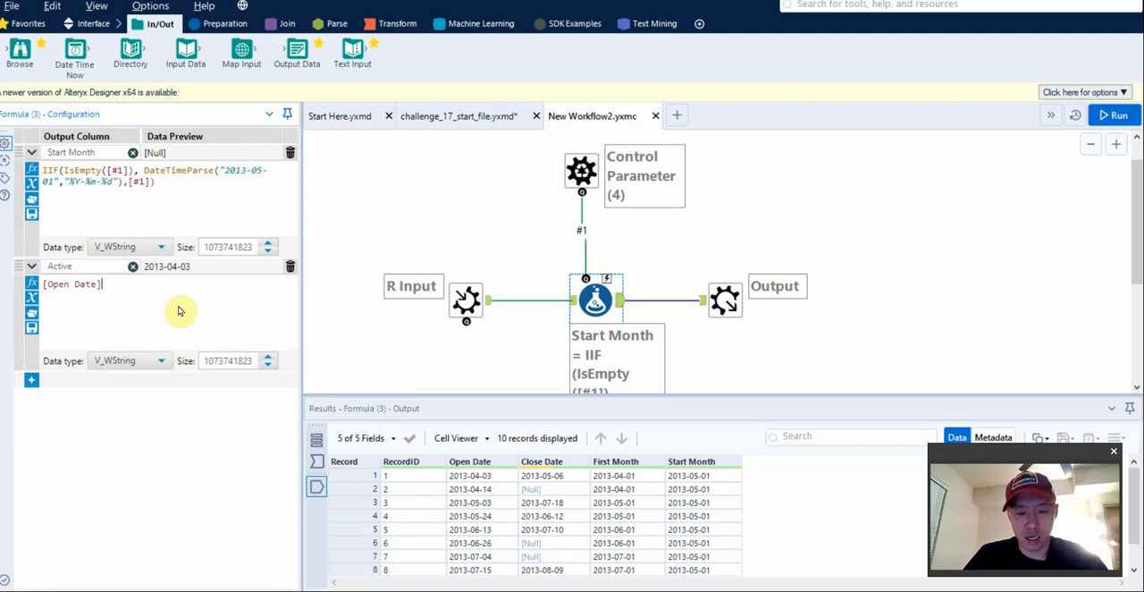
text(<star)
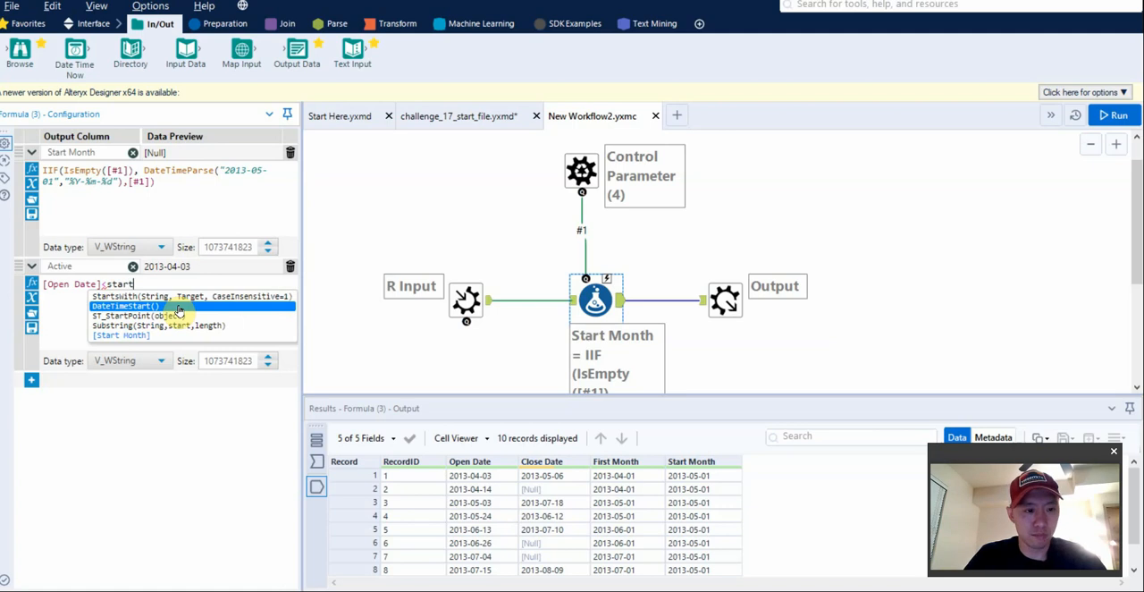
text(t)
key(Down)
key(Down)
key(Down)
key(Return)
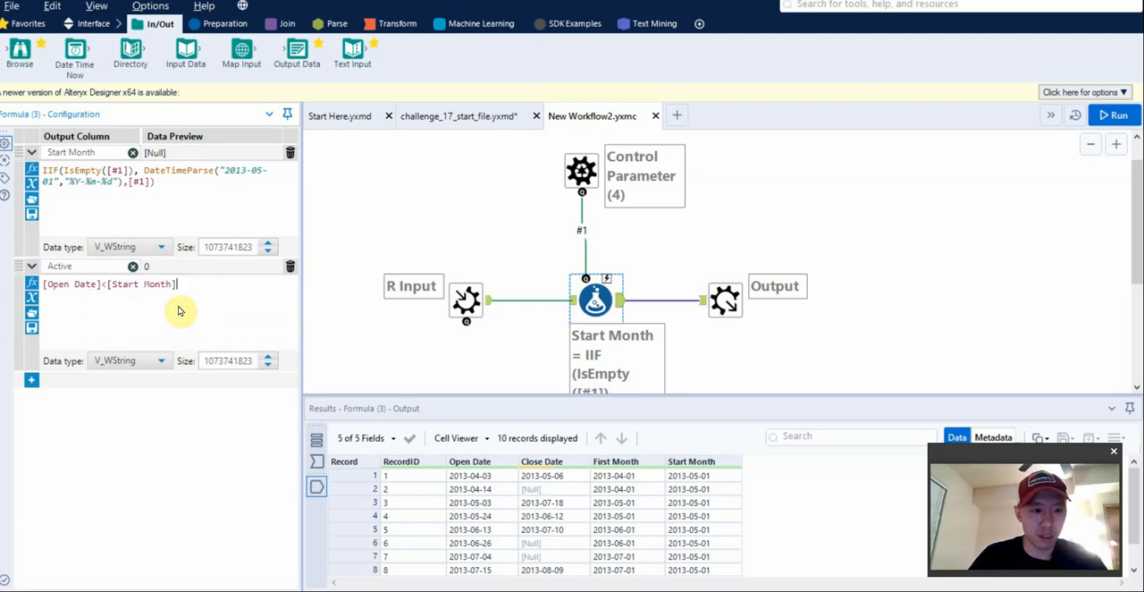
Set the Active column's data type to Bool and run the macro.
click(150, 359)
click(134, 398)
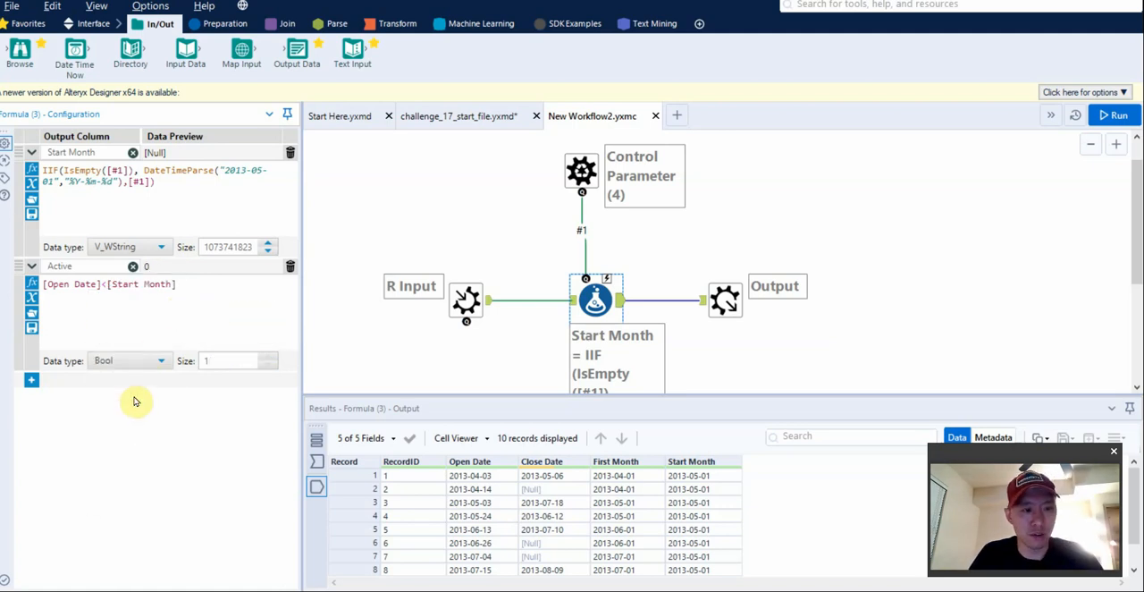
key(ctrl+r)
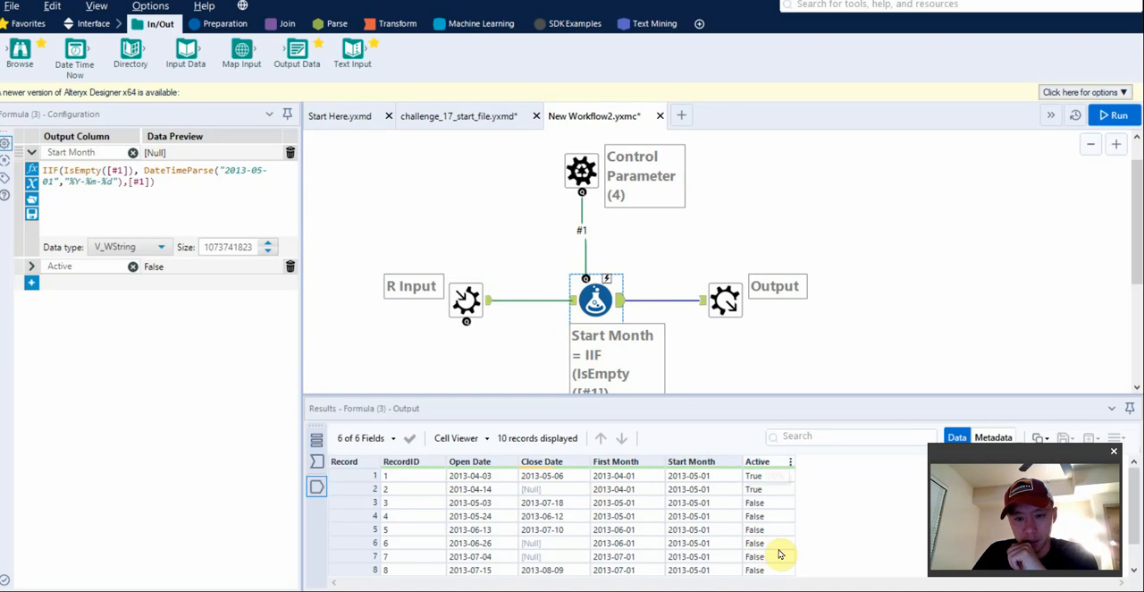
Change the fallback date in the Start Month expression to 2013-06-01 and rerun the macro to test the Active values.
click(40, 266)
click(586, 175)
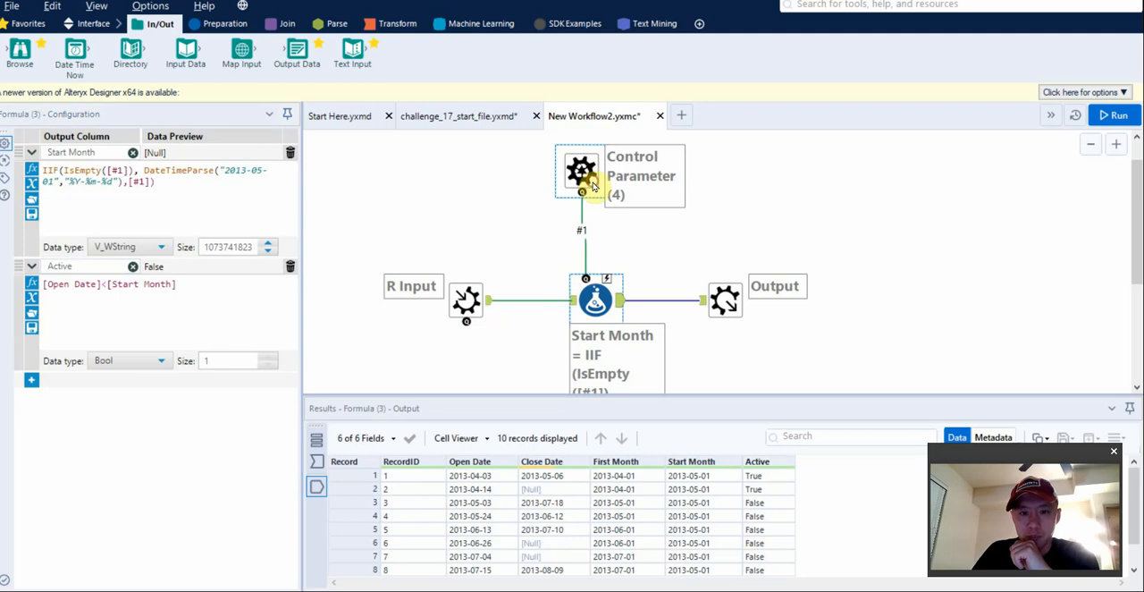
click(595, 299)
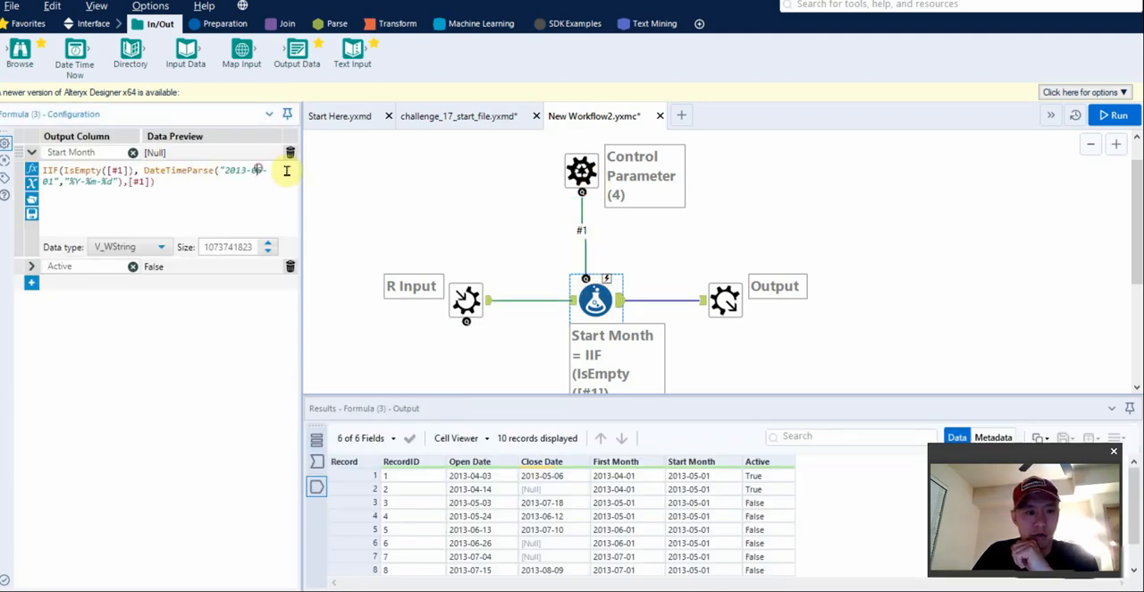
text(-)
key(ctrl+r)
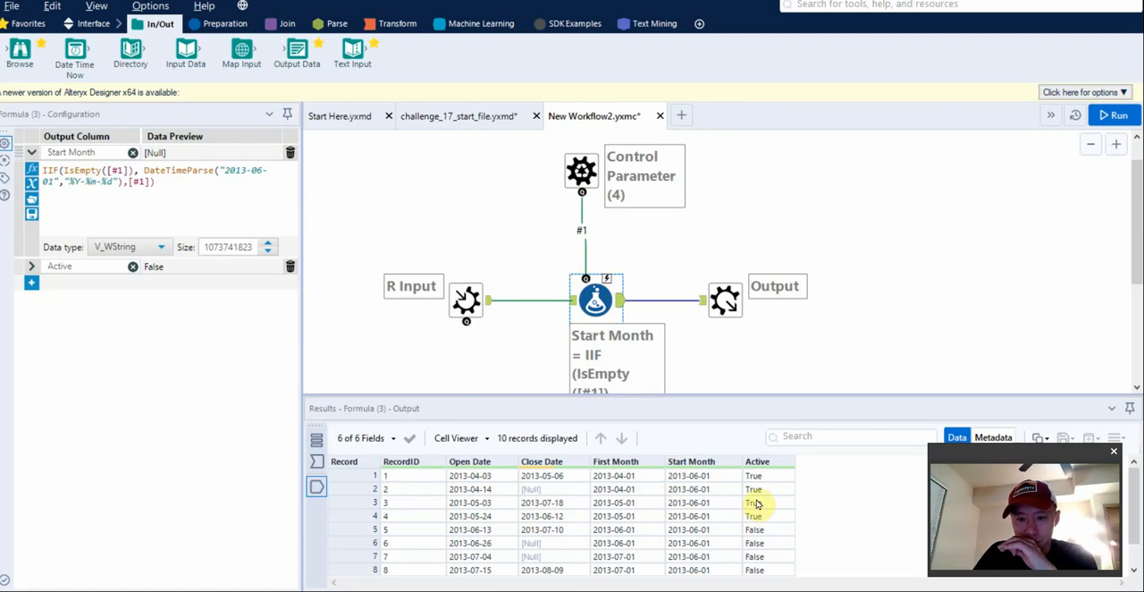
Change the fallback date in the Start Month expression to 2013-07-01 and rerun the macro.
click(253, 170)
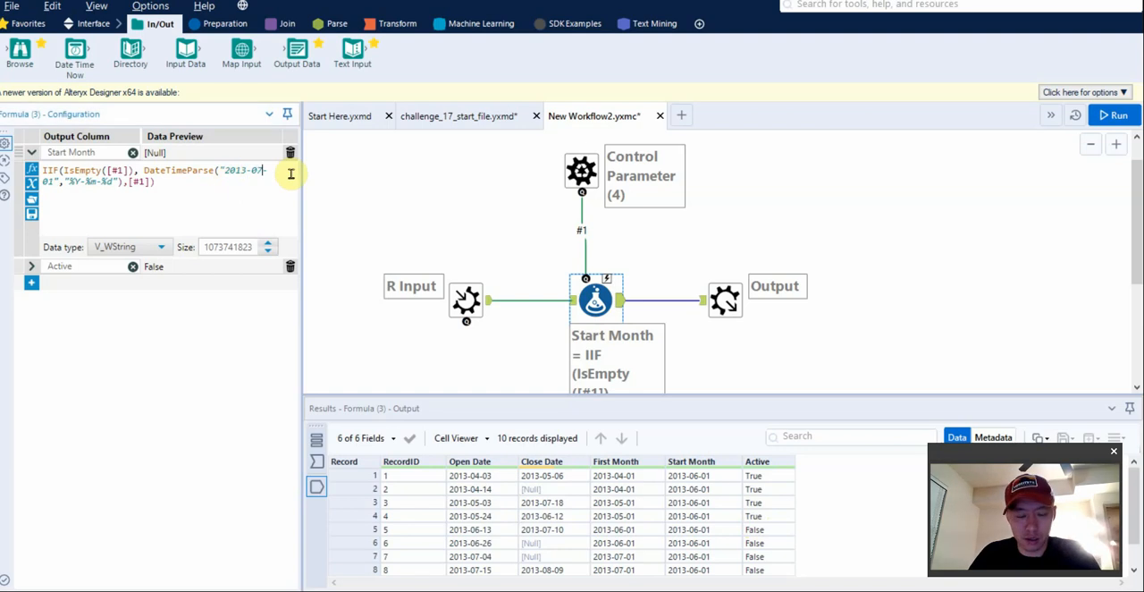
text(7)
key(ctrl+r)
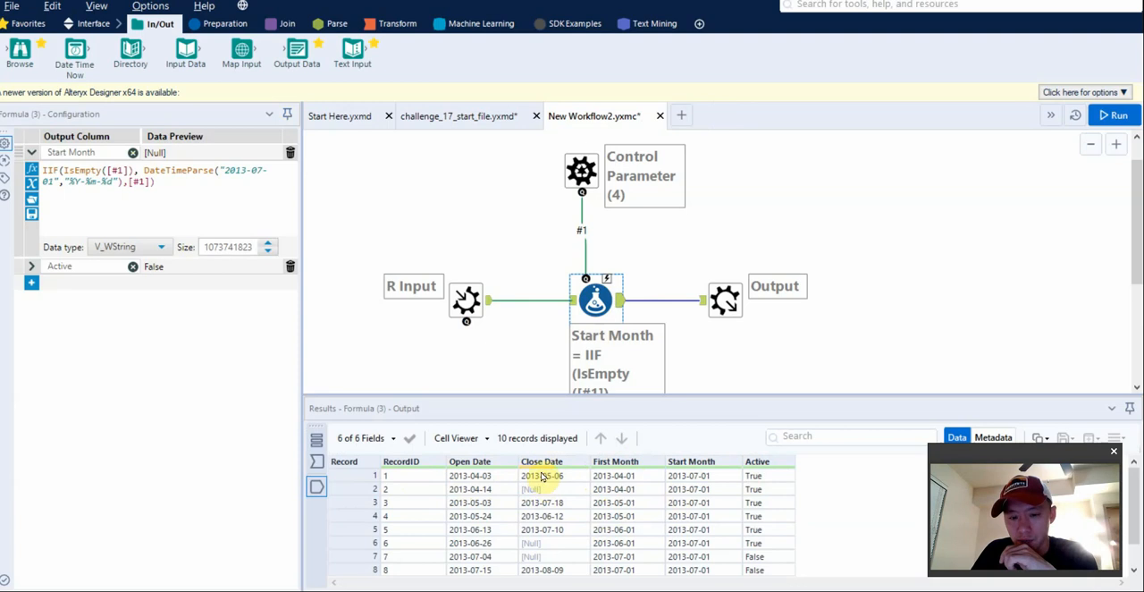
Extend the Active expression with a second condition beginning && [Close Date]>.
click(31, 267)
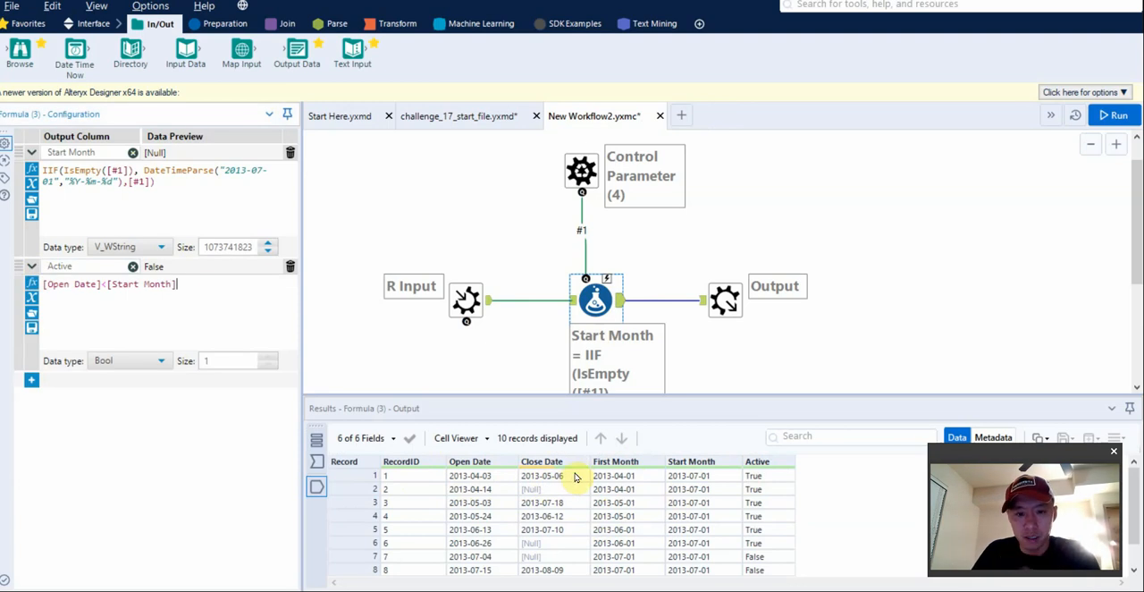
text(&& cl)
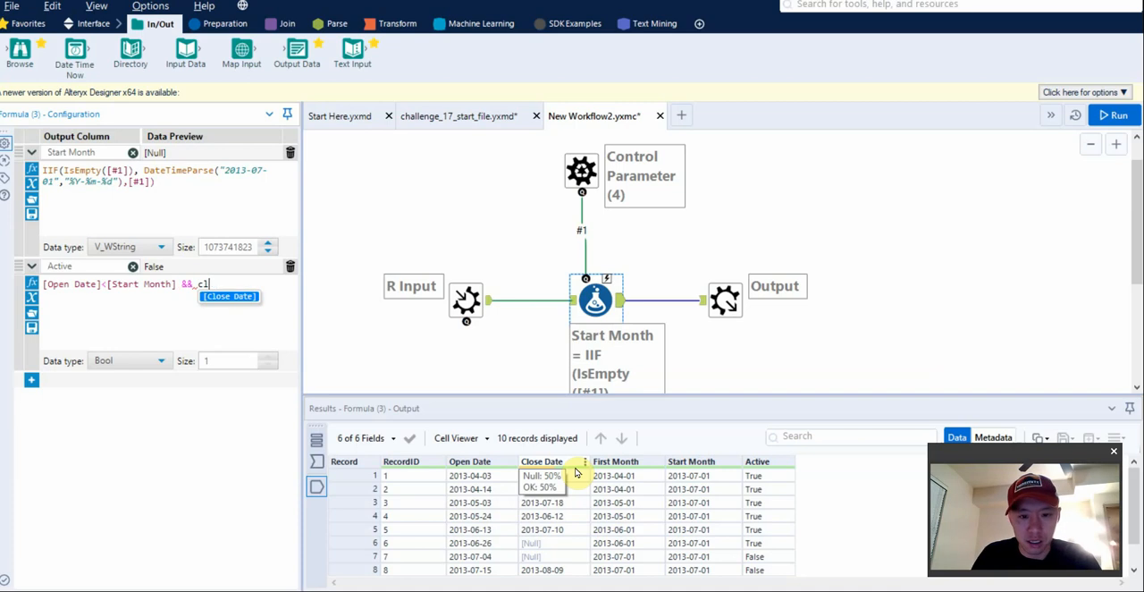
text(ose)
key(Return)
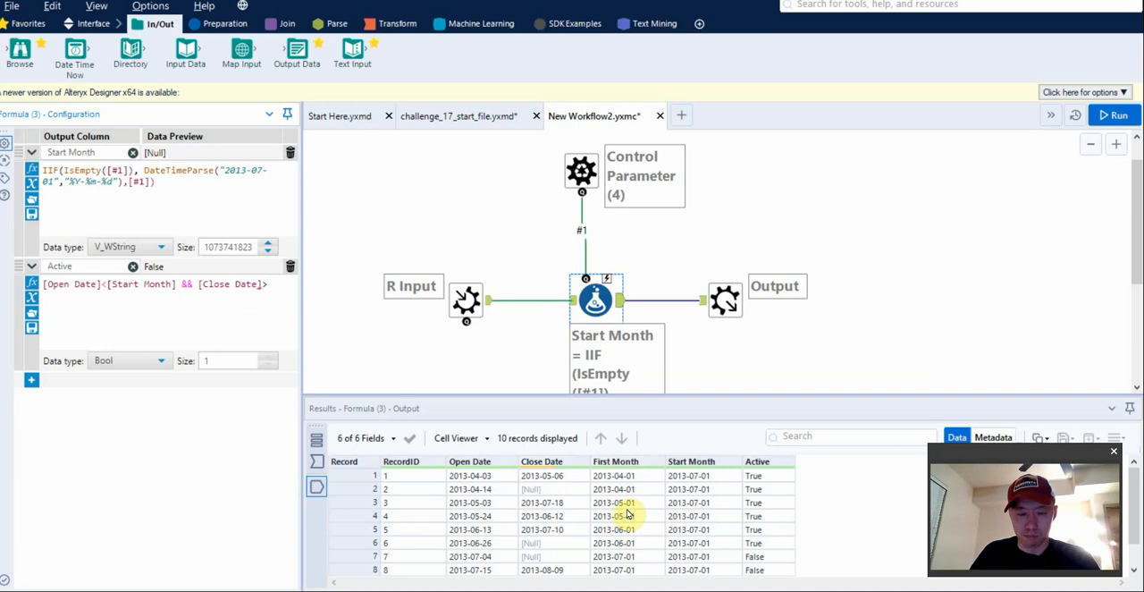
In challenge_17_start_file, review the First Month formula and its output, and add a new output column named First Month_Close to that Formula tool.
click(496, 118)
click(583, 213)
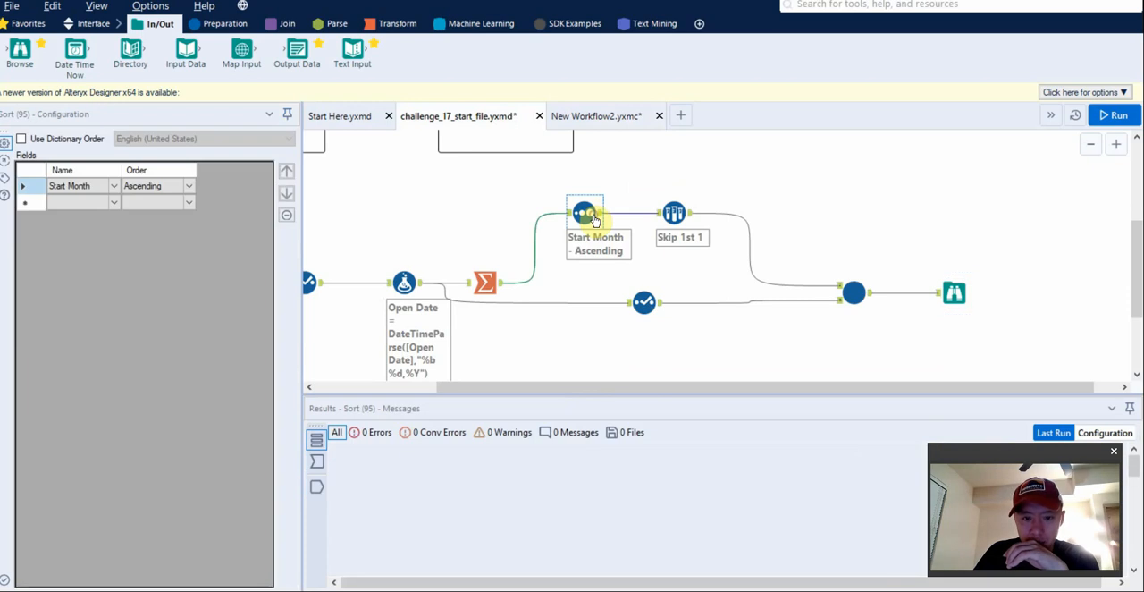
click(665, 214)
click(404, 283)
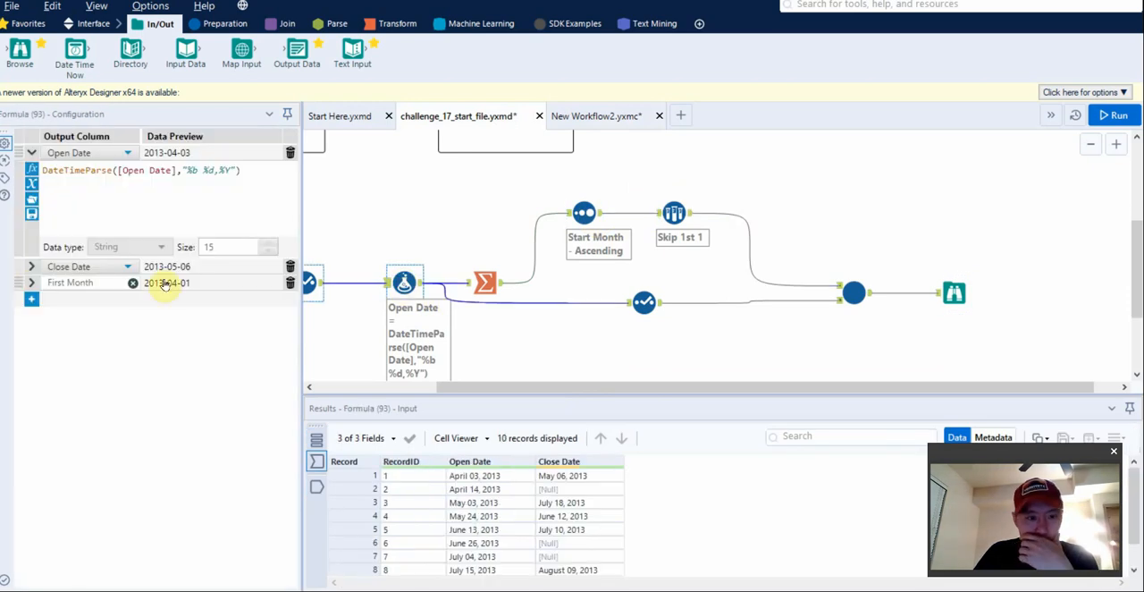
click(31, 282)
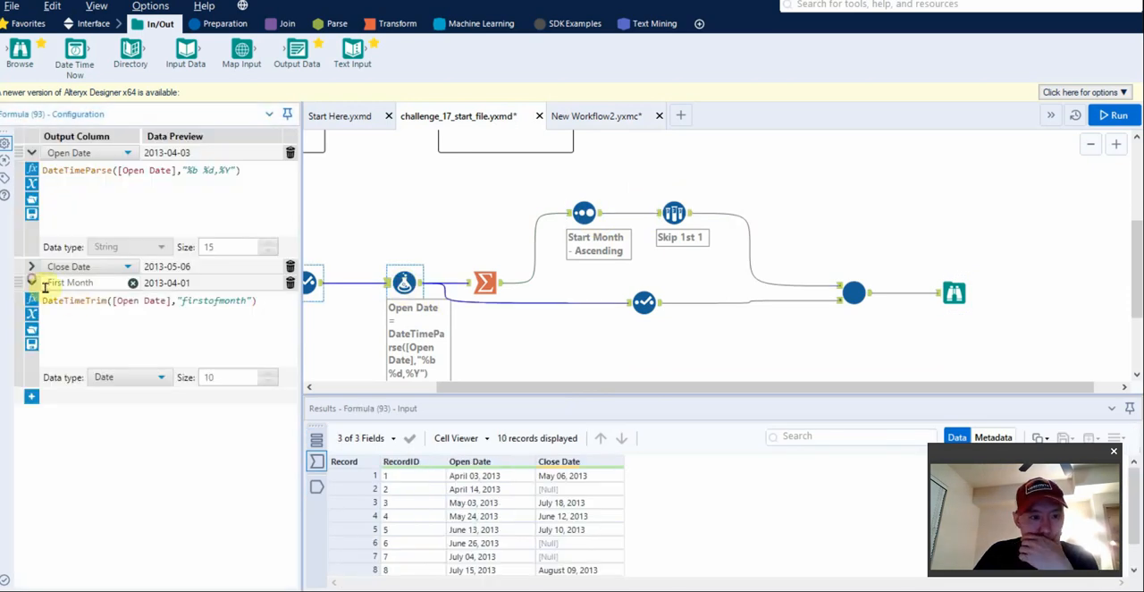
click(317, 487)
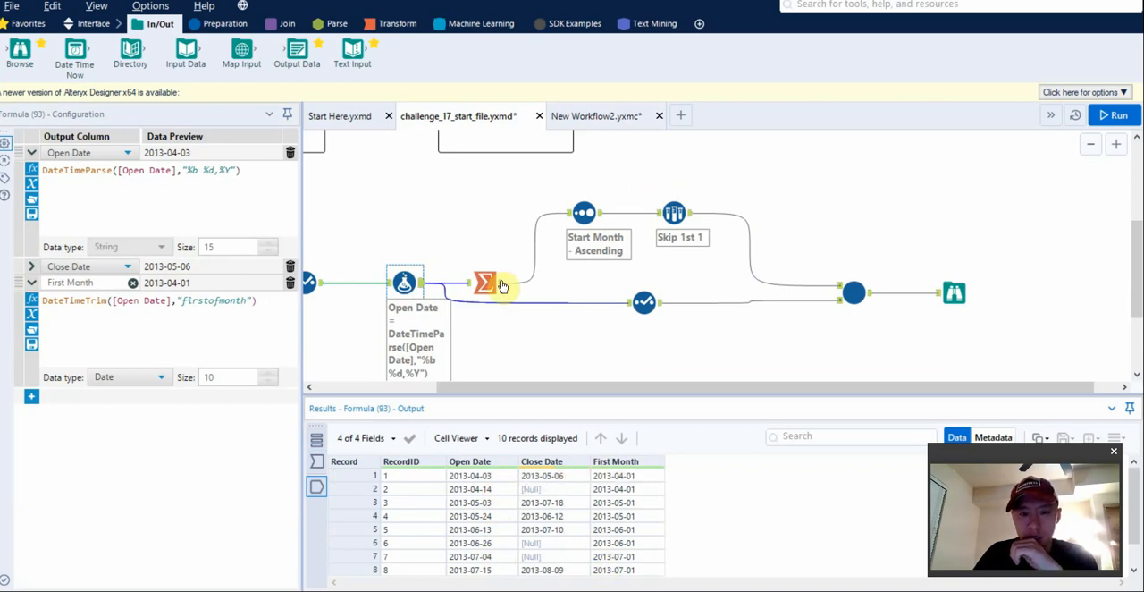
click(31, 396)
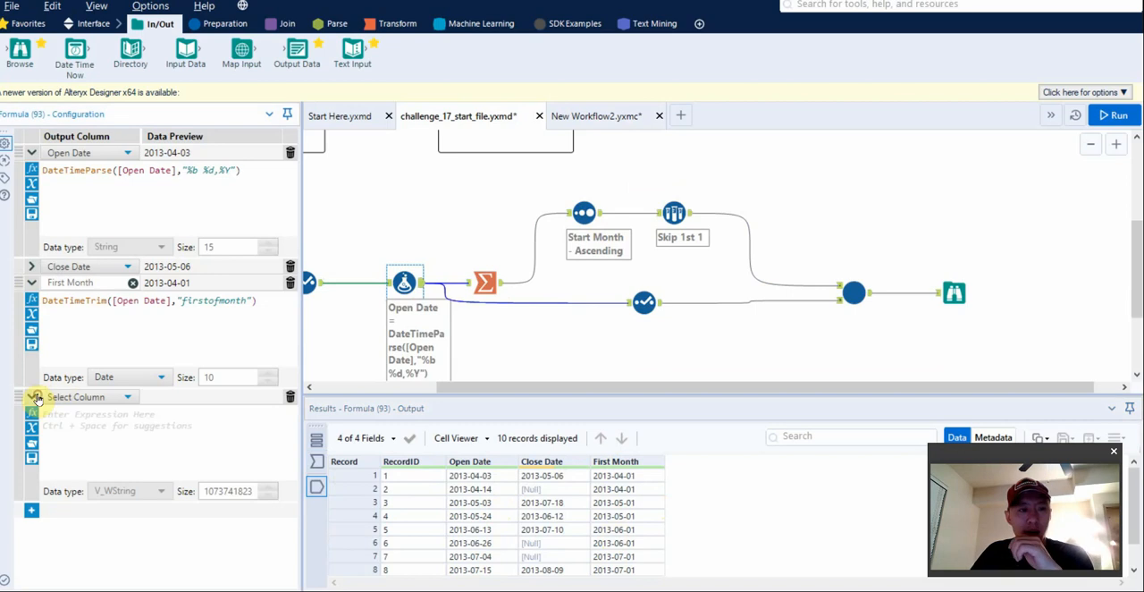
click(89, 395)
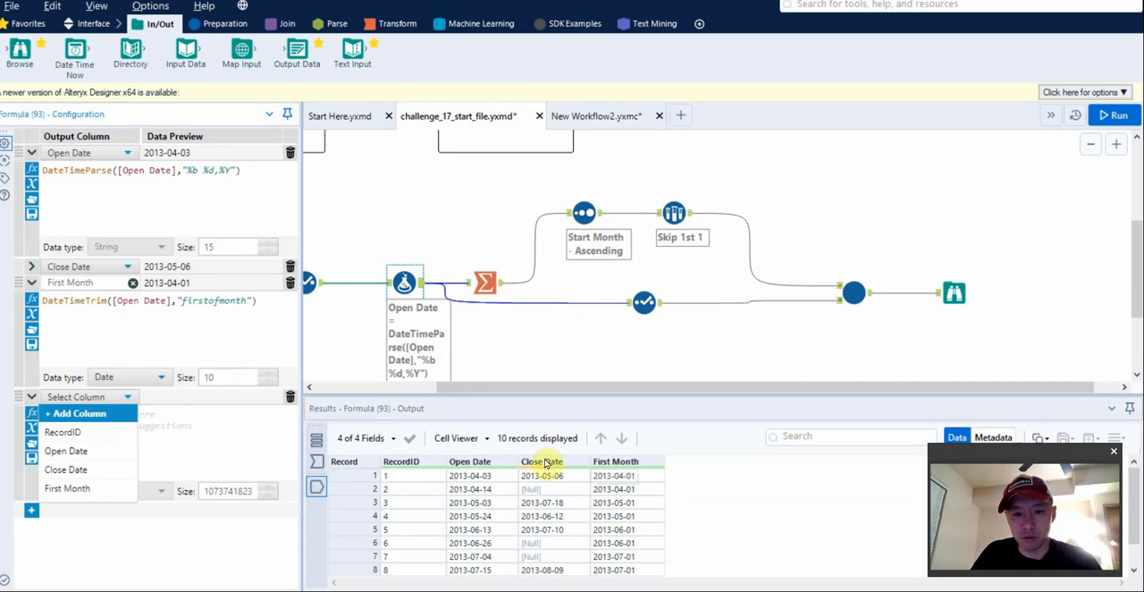
click(84, 411)
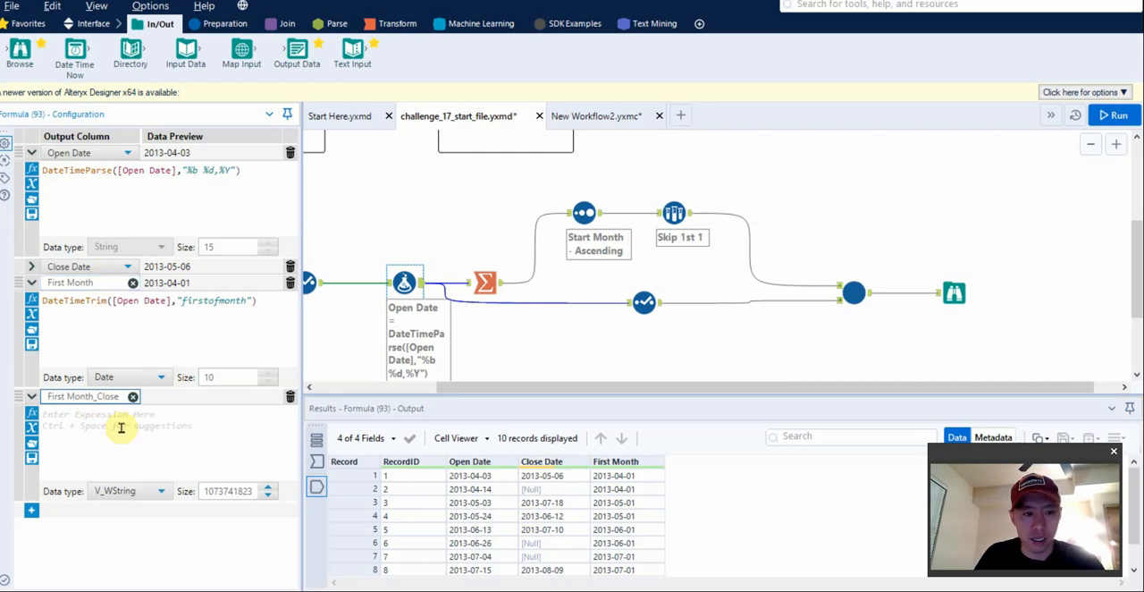
Copy the First Month expression into First Month_Close, adapt it to DateTimeTrim([Close Date],"firstofmonth"), and run the workflow.
click(119, 334)
key(ctrl+a)
key(ctrl+c)
click(121, 420)
key(ctrl+v)
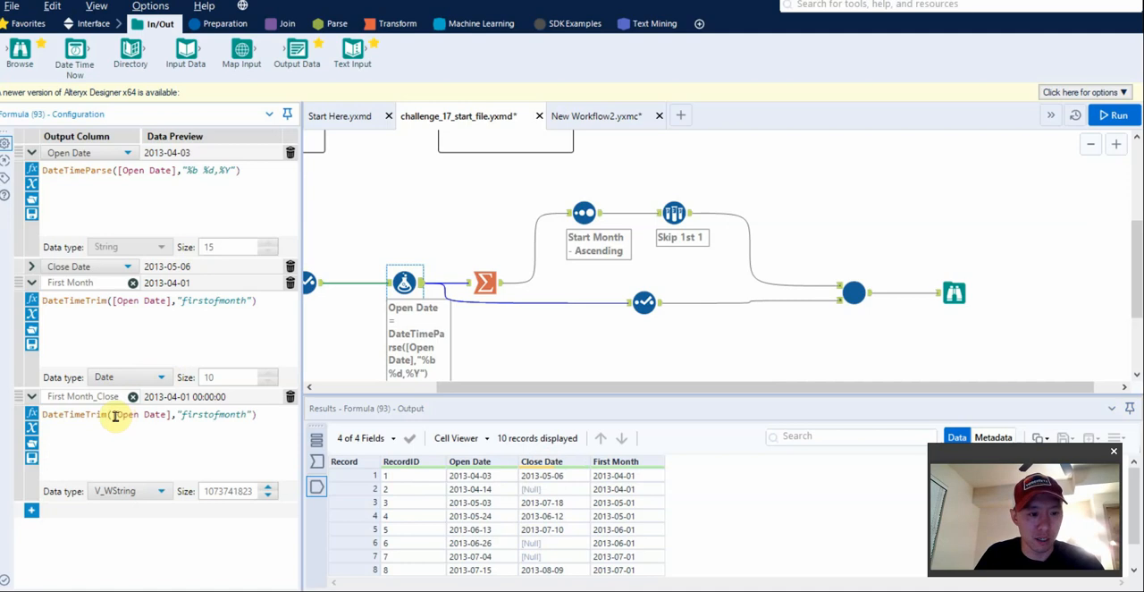
drag(115, 415, 171, 415)
text(close)
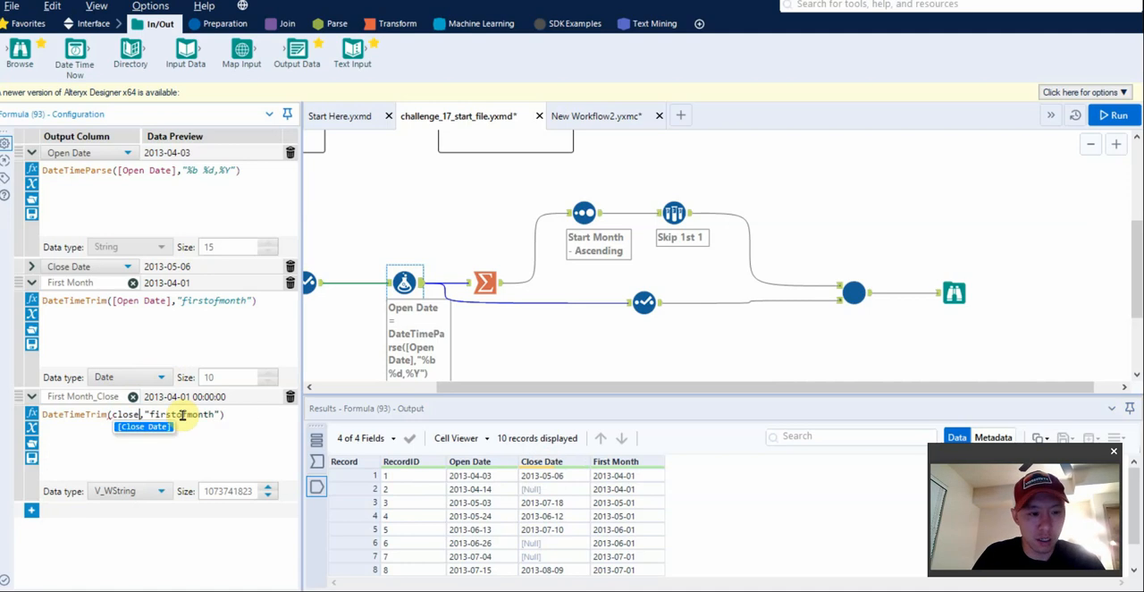
key(Return)
click(181, 413)
key(ctrl+r)
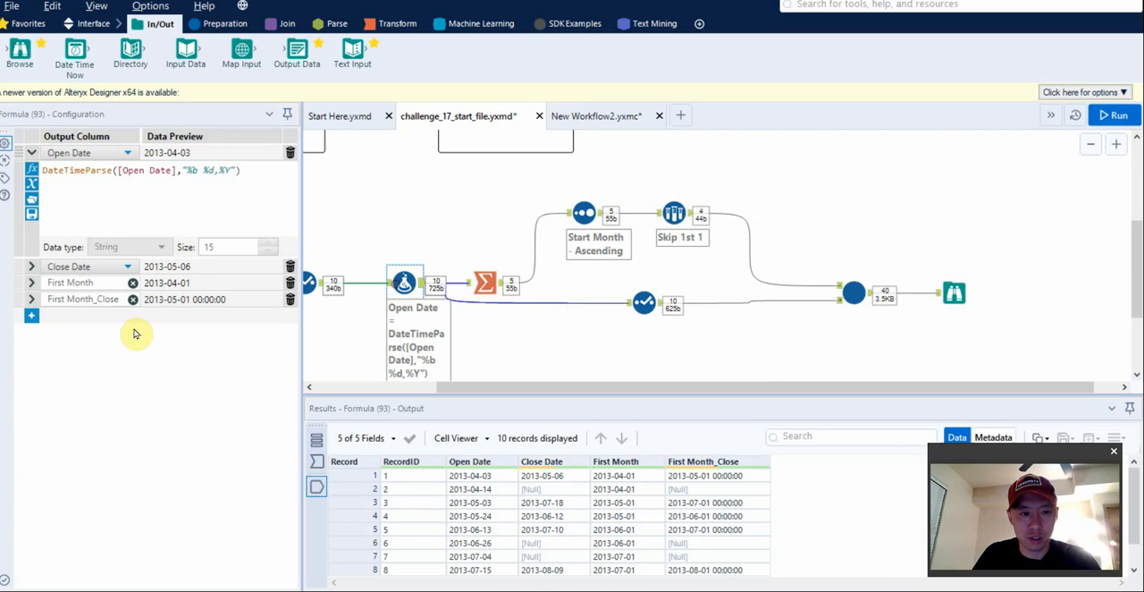
Set the First Month_Close data type to Date, check the fields in the downstream Select tool, and save the workflow.
click(31, 299)
click(106, 393)
scroll(128, 540, down, 3)
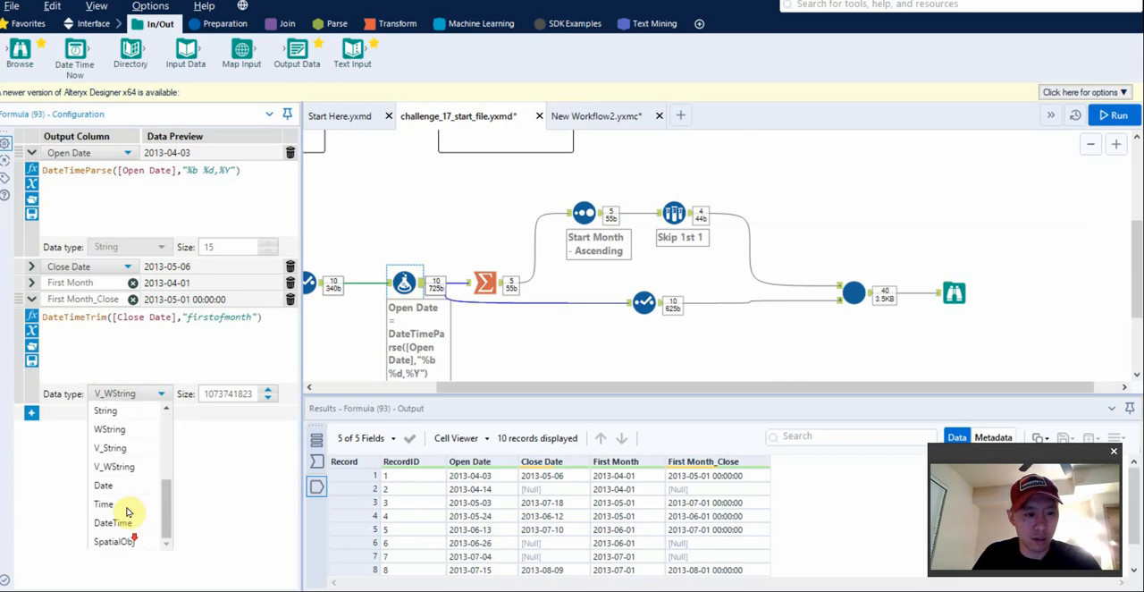
click(130, 480)
click(644, 302)
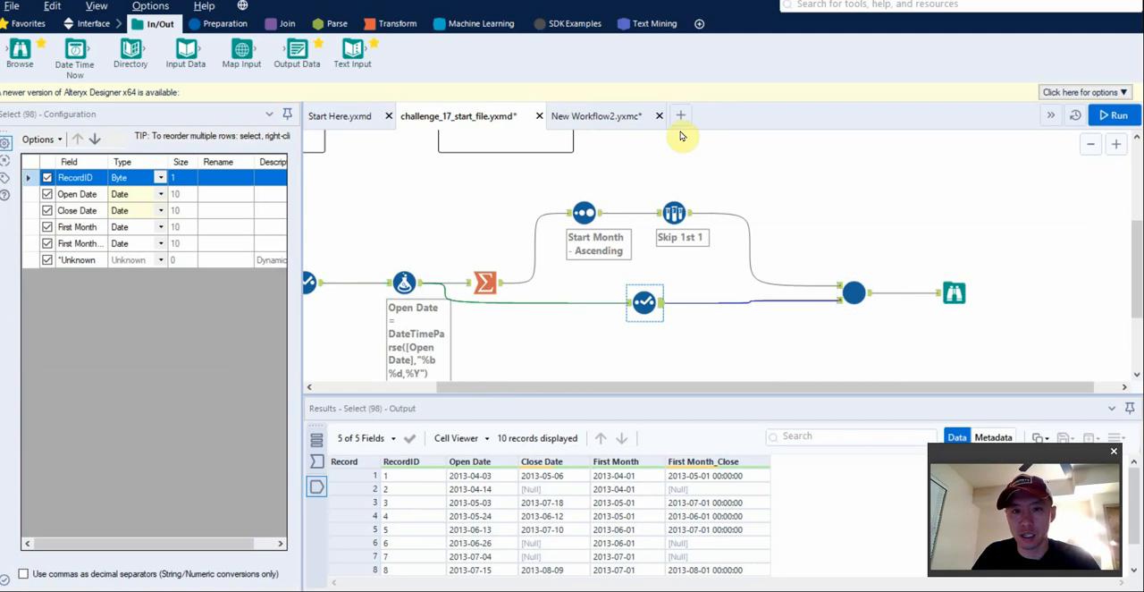
key(ctrl+s)
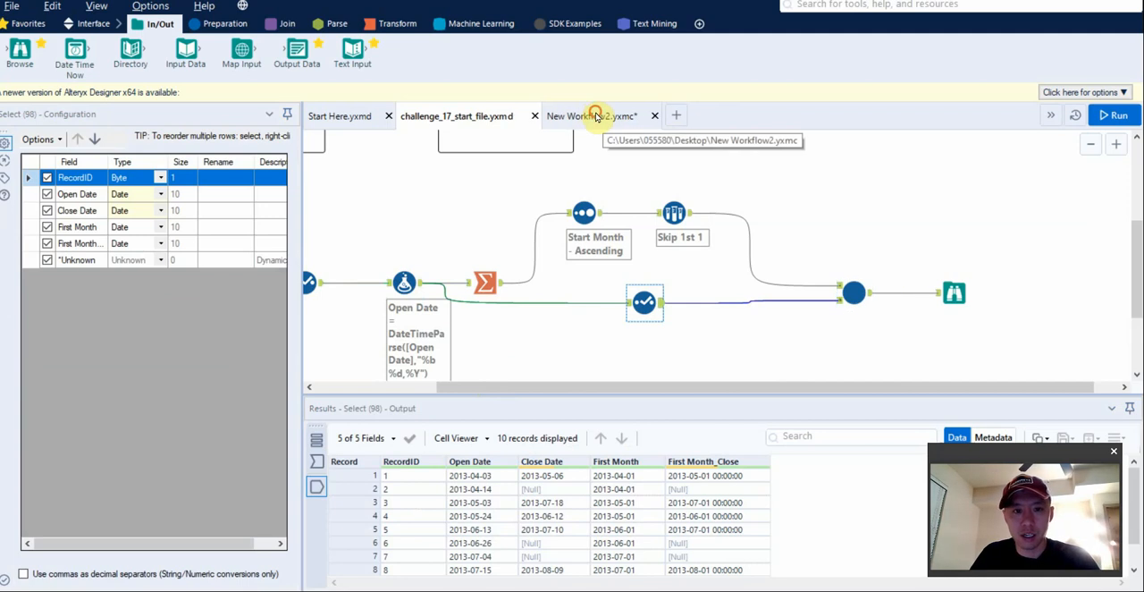
Run the New Workflow2.yxmc macro and return to challenge_17_start_file.
click(596, 117)
click(646, 255)
key(ctrl+r)
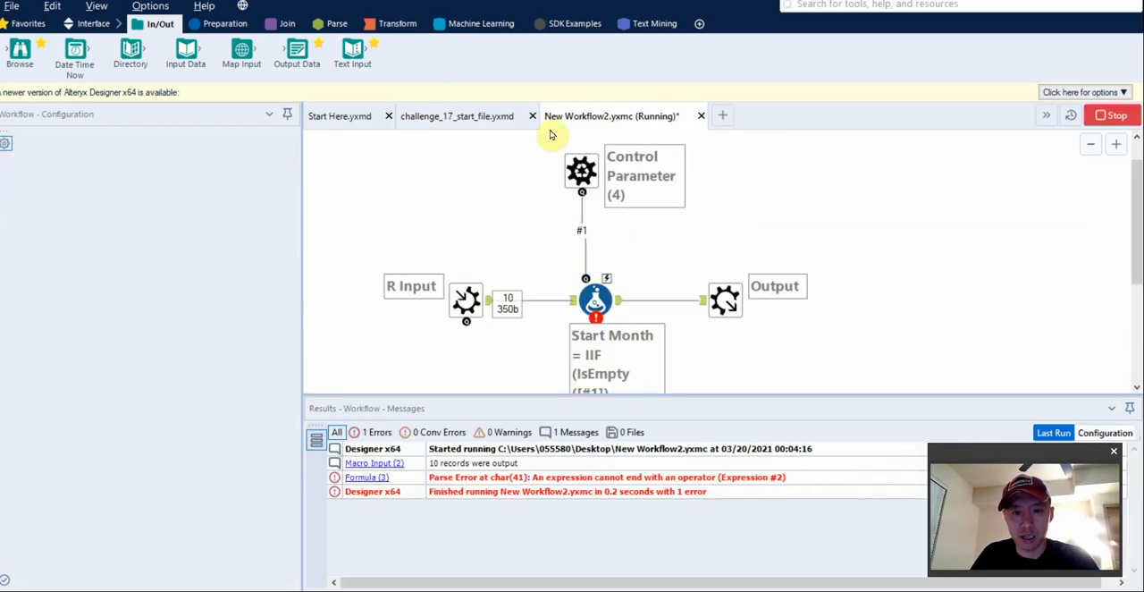
click(479, 116)
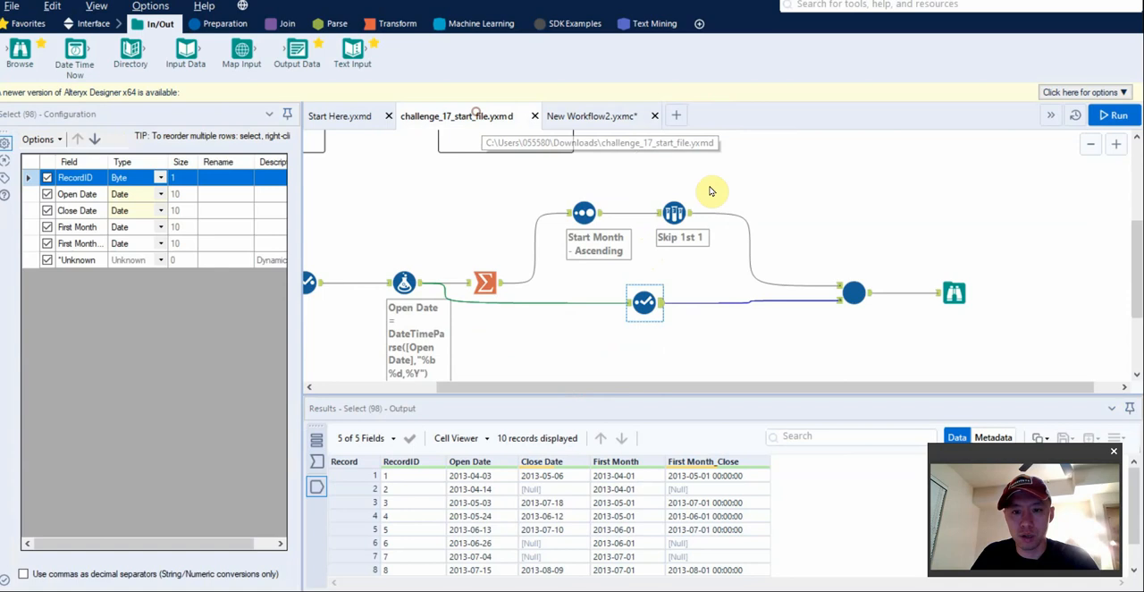
Check the field mappings and output of the New Workflow2 macro tool, and compare them with the Select tool's output.
click(858, 288)
click(90, 142)
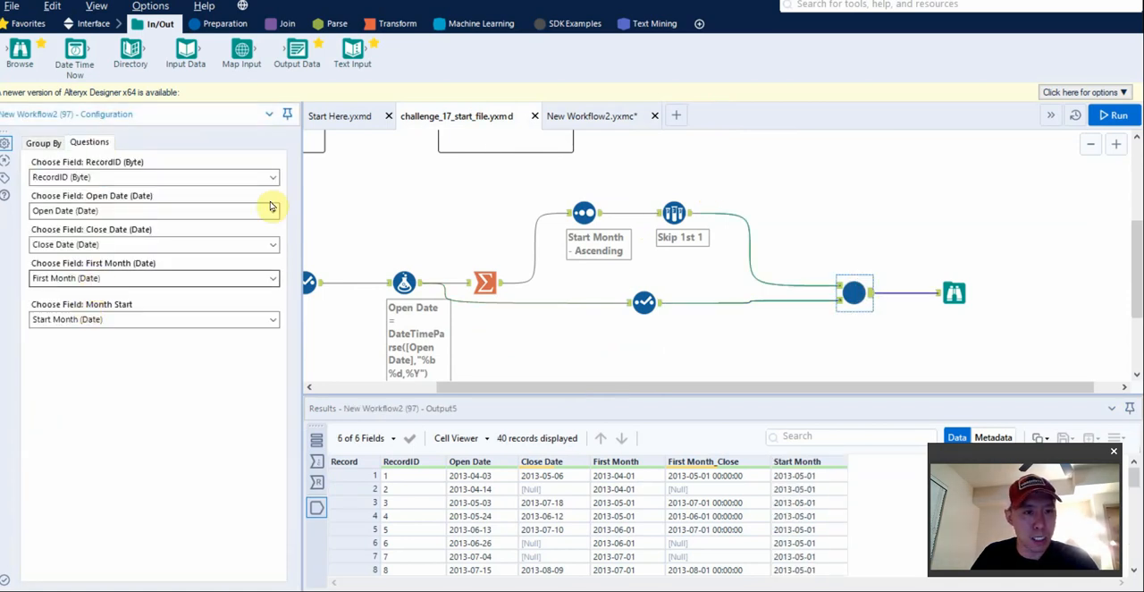
click(893, 249)
click(859, 299)
click(643, 306)
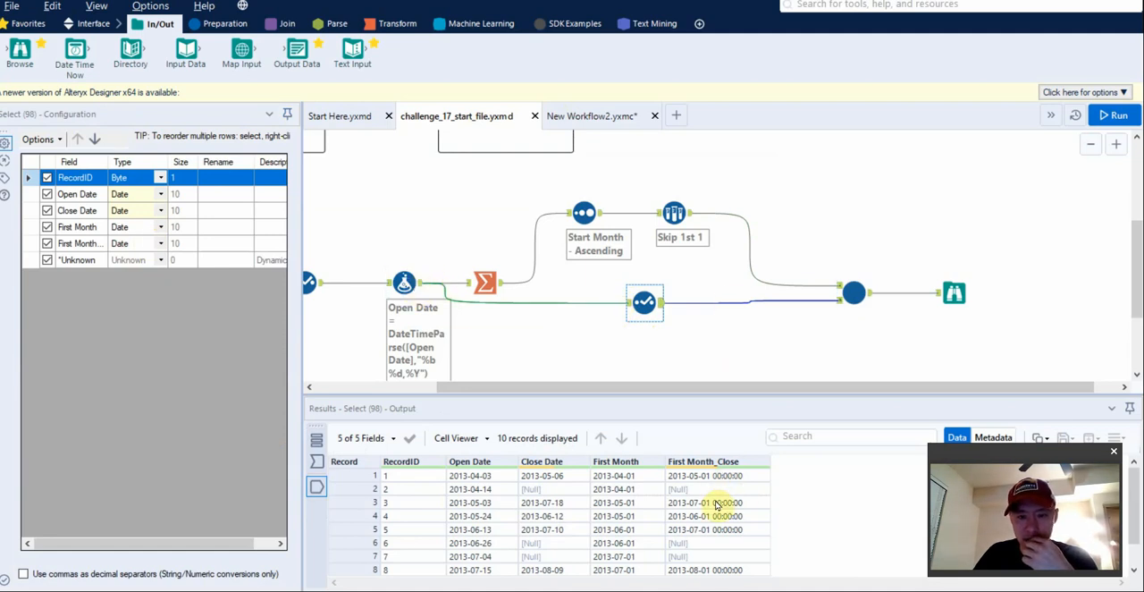
Review the First Month and First Month_Close expressions, rerun the workflow, and check the Formula and macro tool outputs.
click(405, 289)
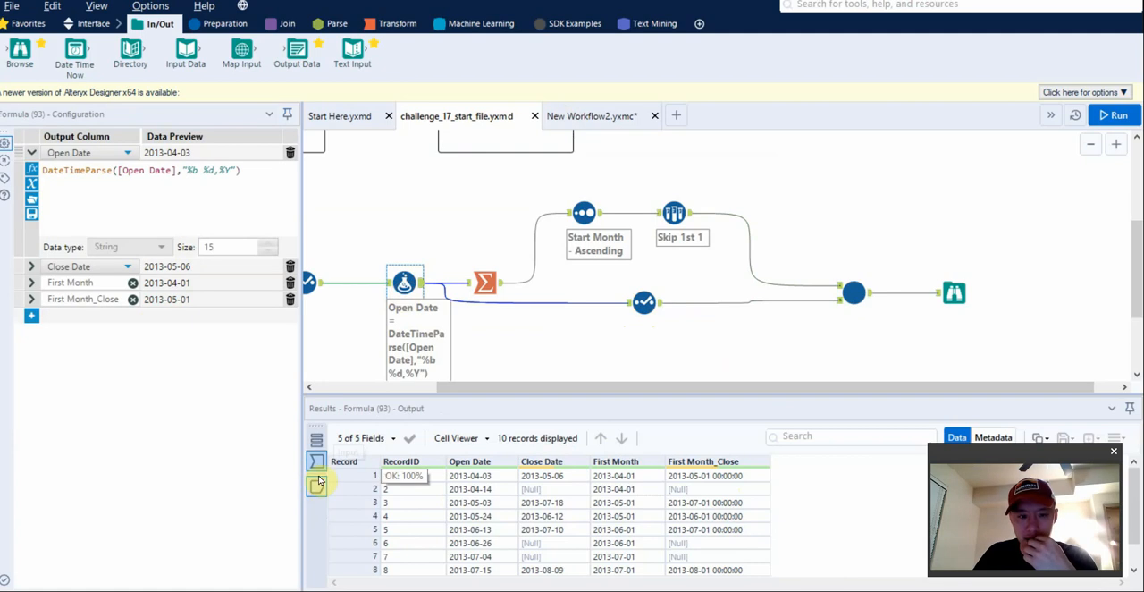
click(29, 302)
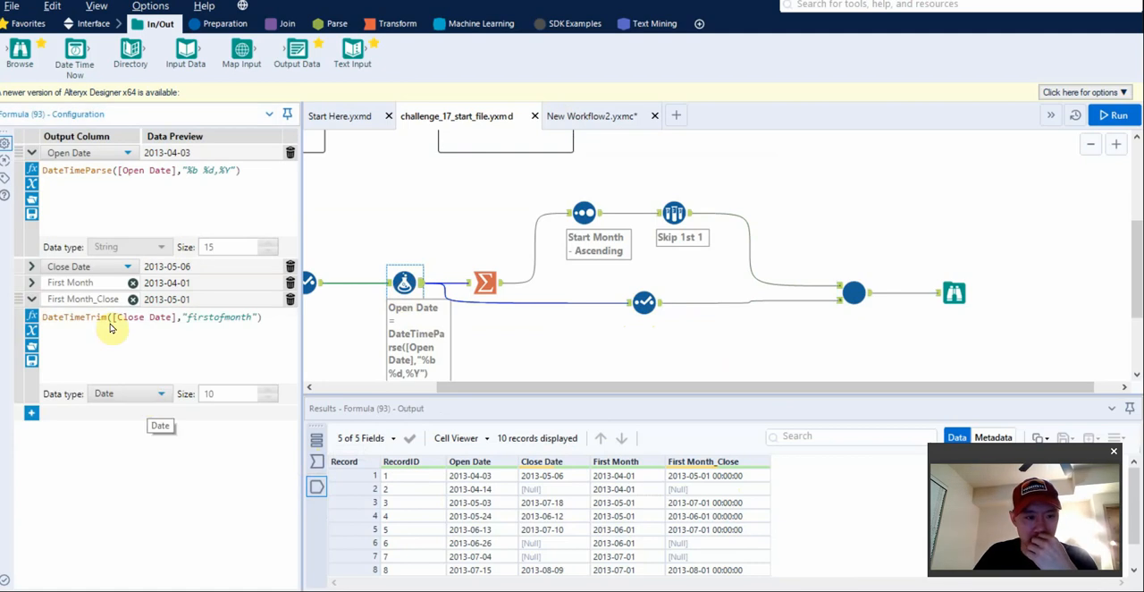
click(33, 283)
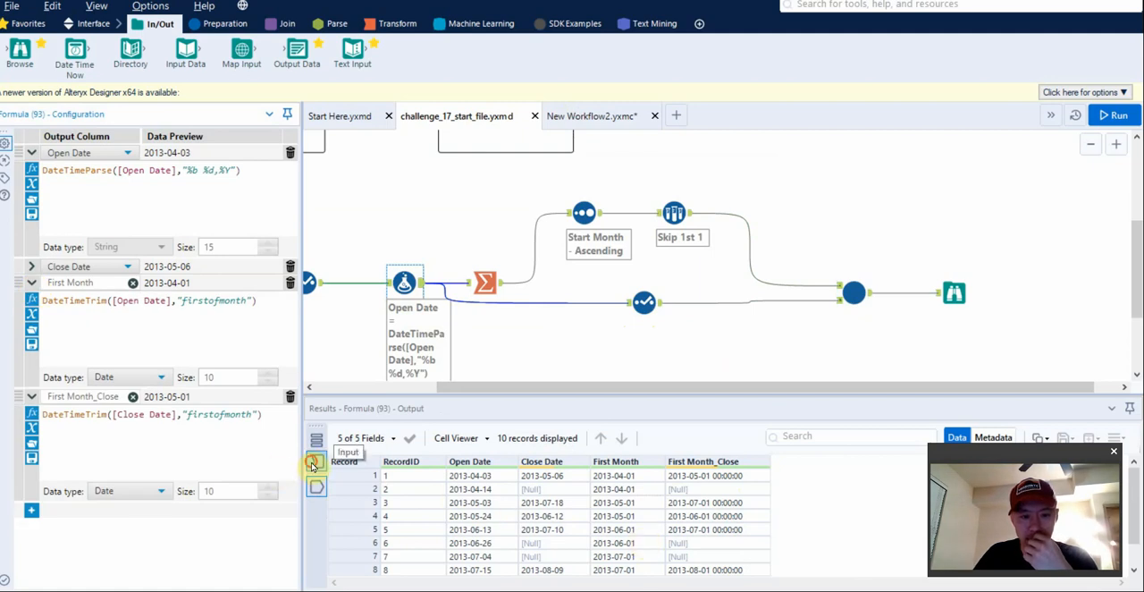
key(ctrl+r)
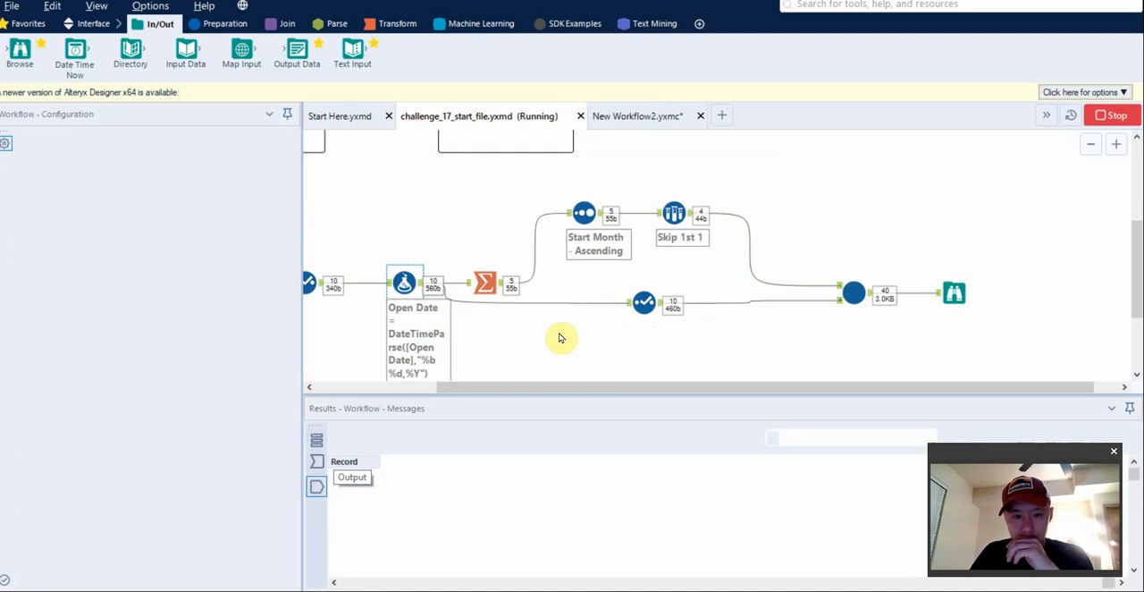
click(405, 284)
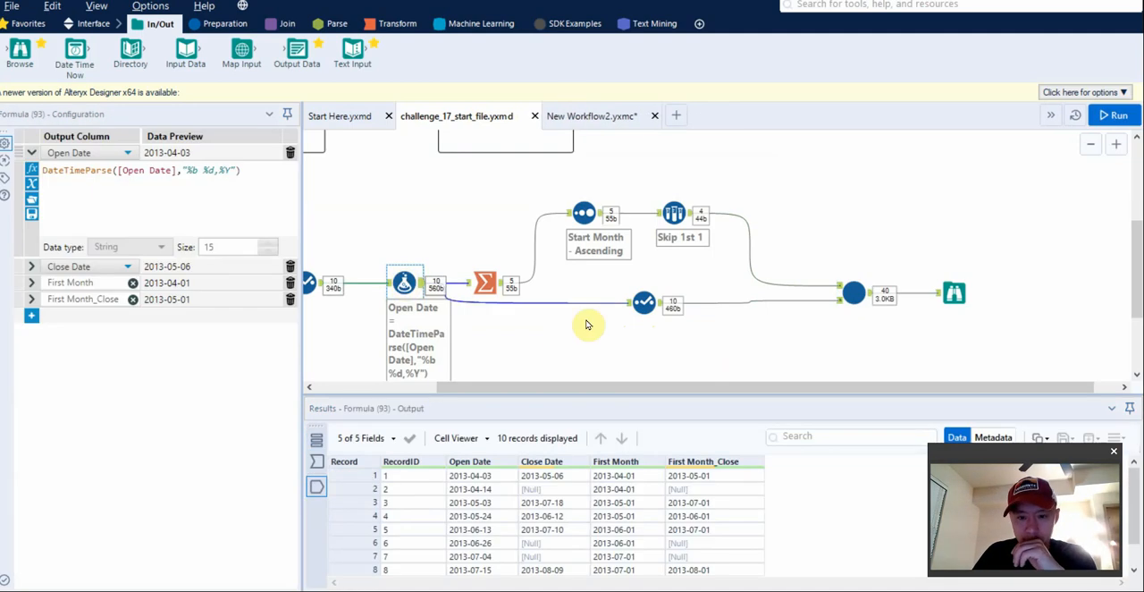
click(853, 294)
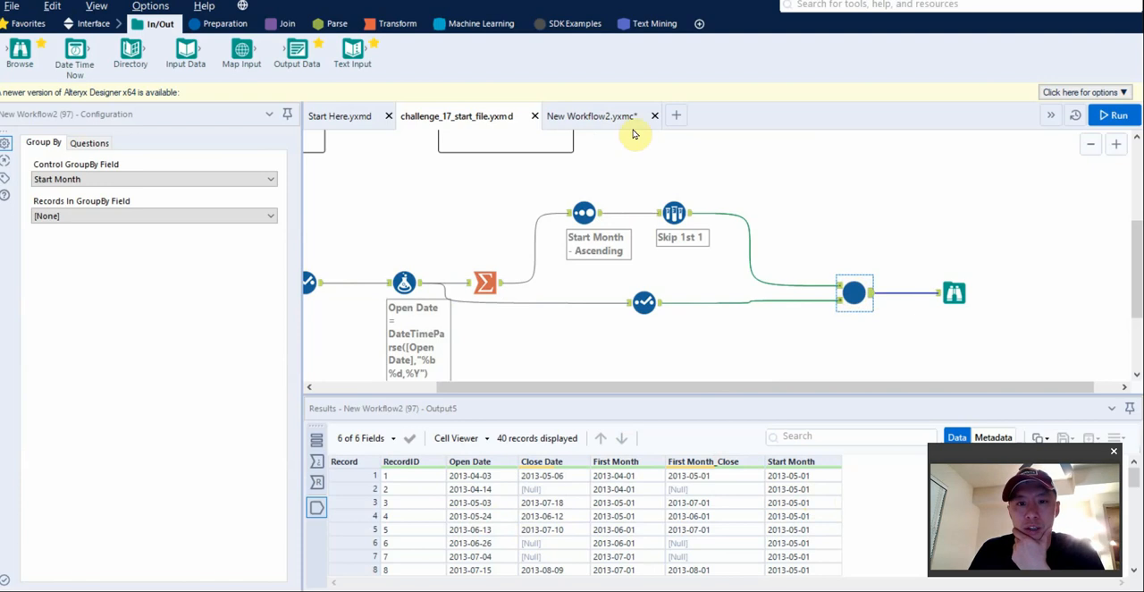
Run the New Workflow2.yxmc macro, and examine the Formula tool's Active expression, output and input data.
click(604, 117)
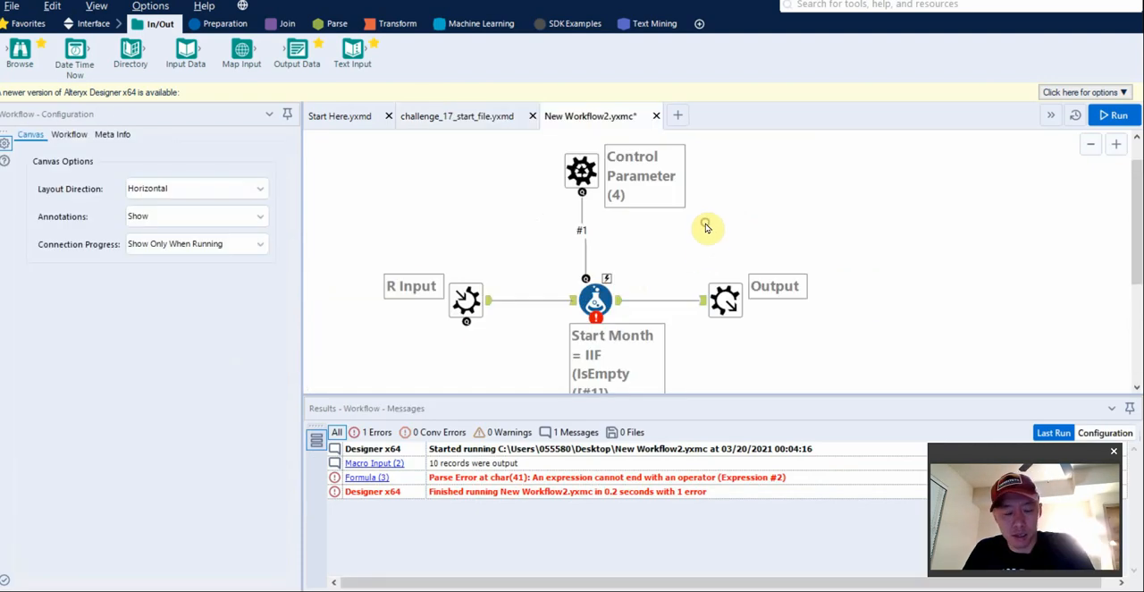
key(ctrl+r)
click(595, 300)
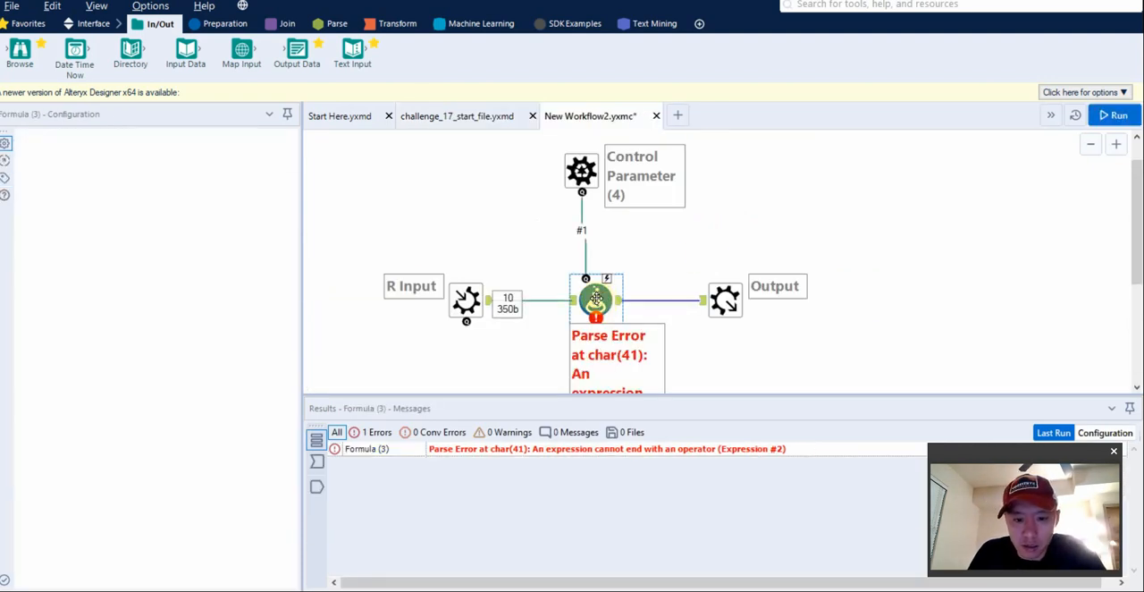
click(31, 266)
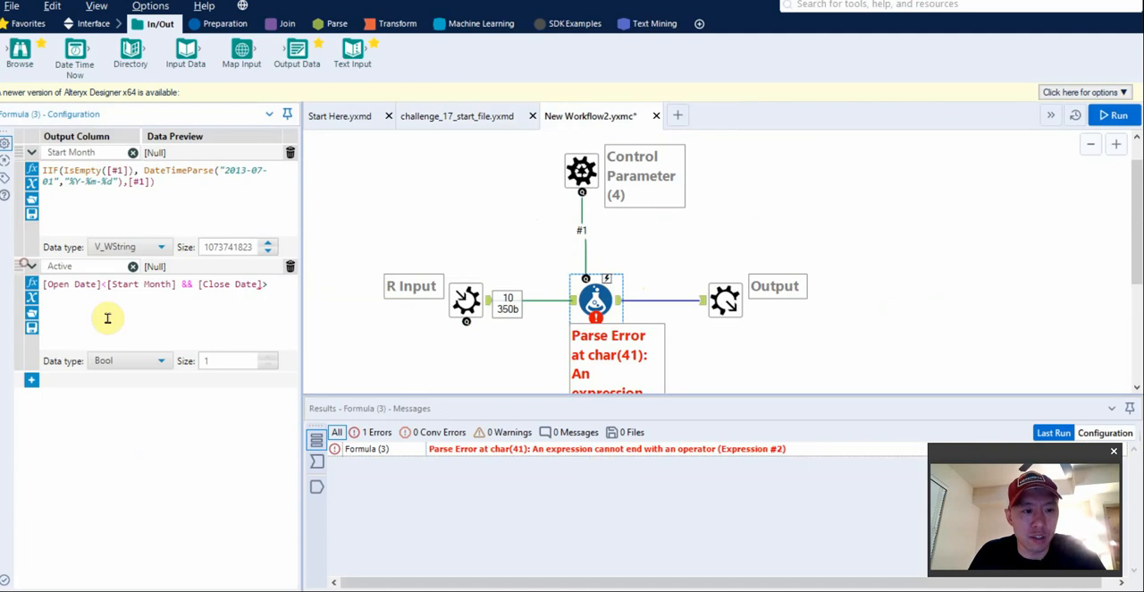
click(317, 487)
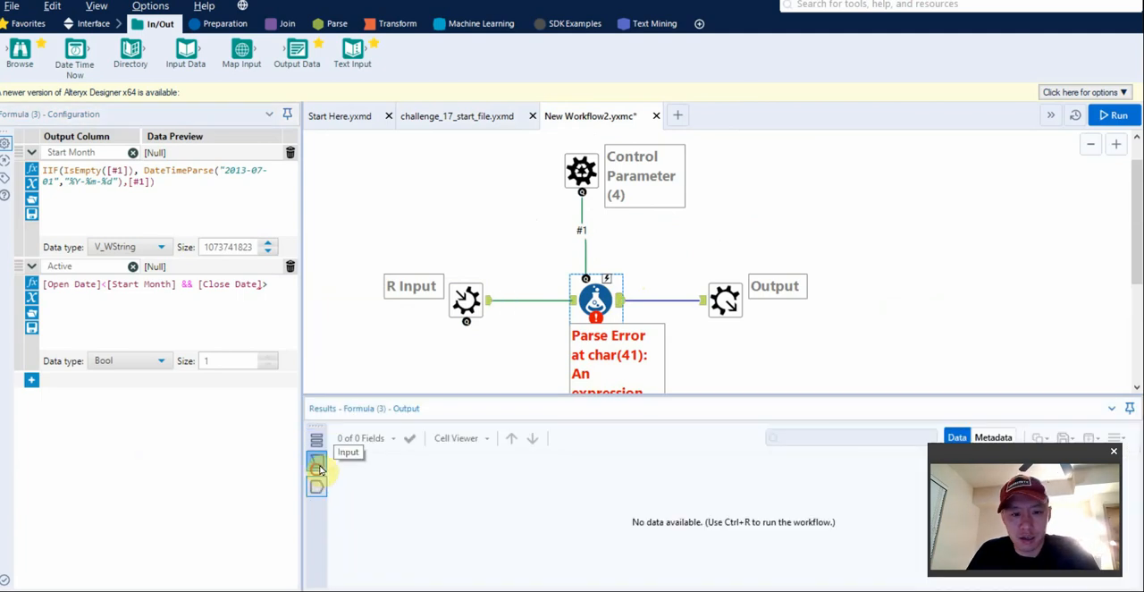
click(317, 460)
Reduce the Active expression to [Open Date]<[Start Month], rerun the macro, and review the Formula tool's output.
click(282, 288)
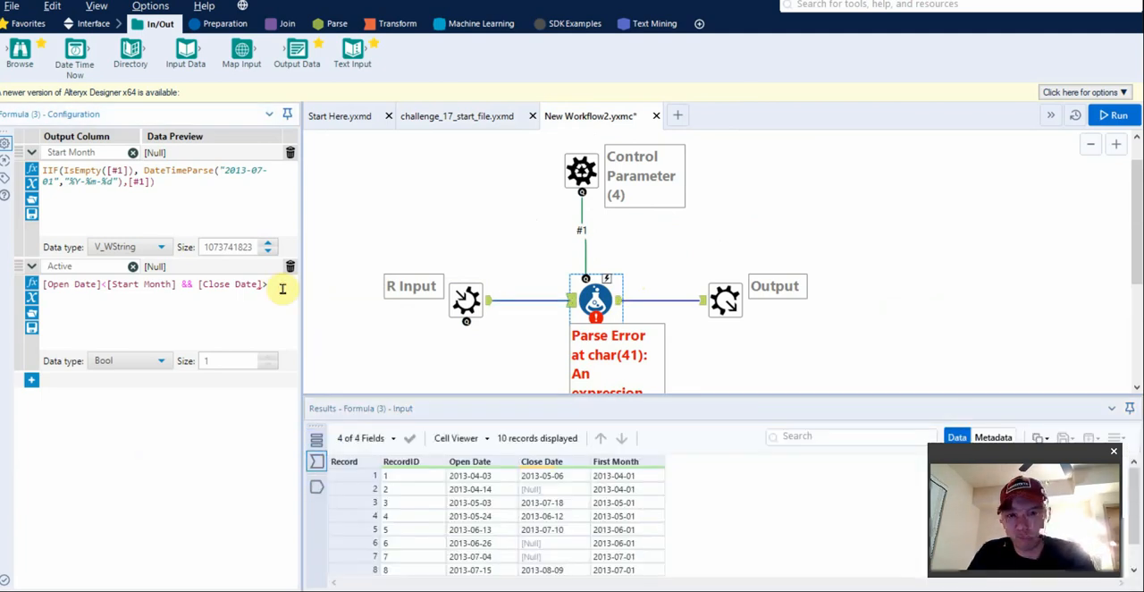
drag(283, 287, 178, 285)
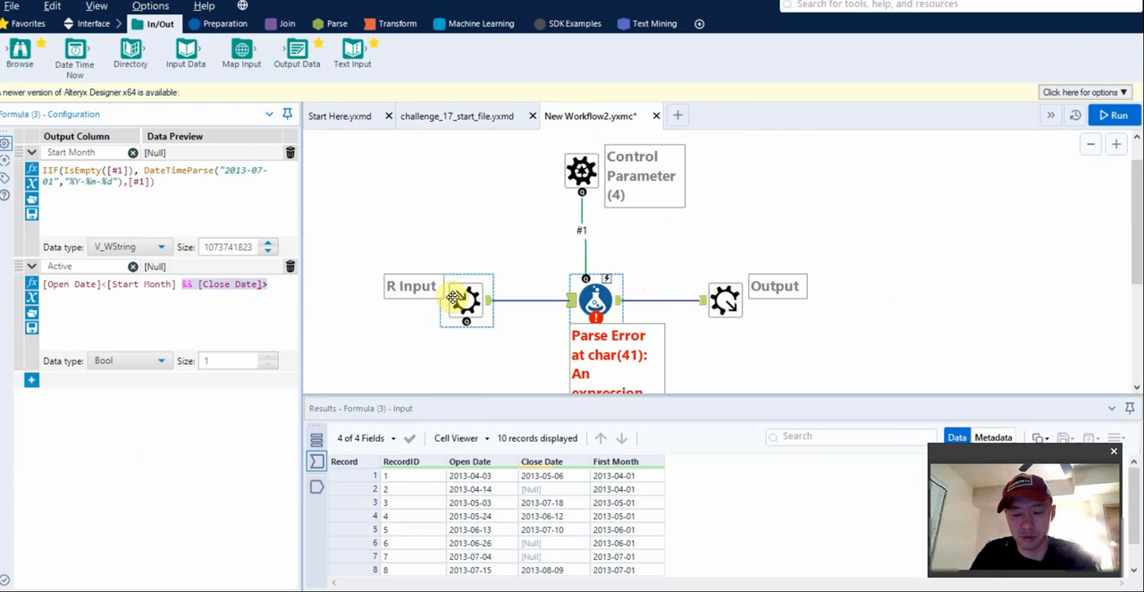
key(BackSpace)
key(ctrl+r)
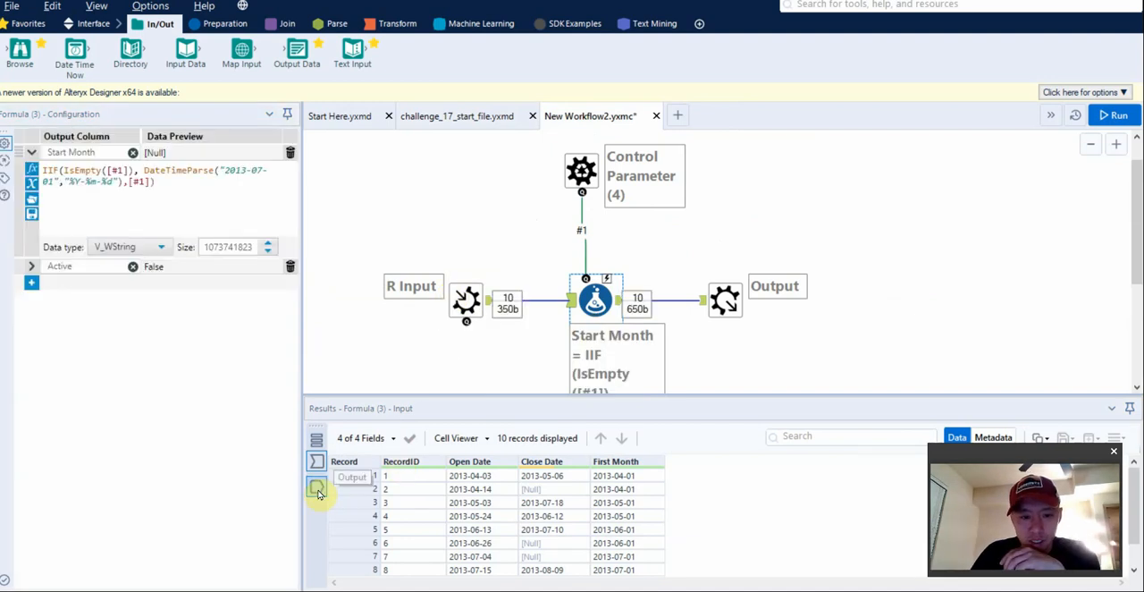
click(317, 487)
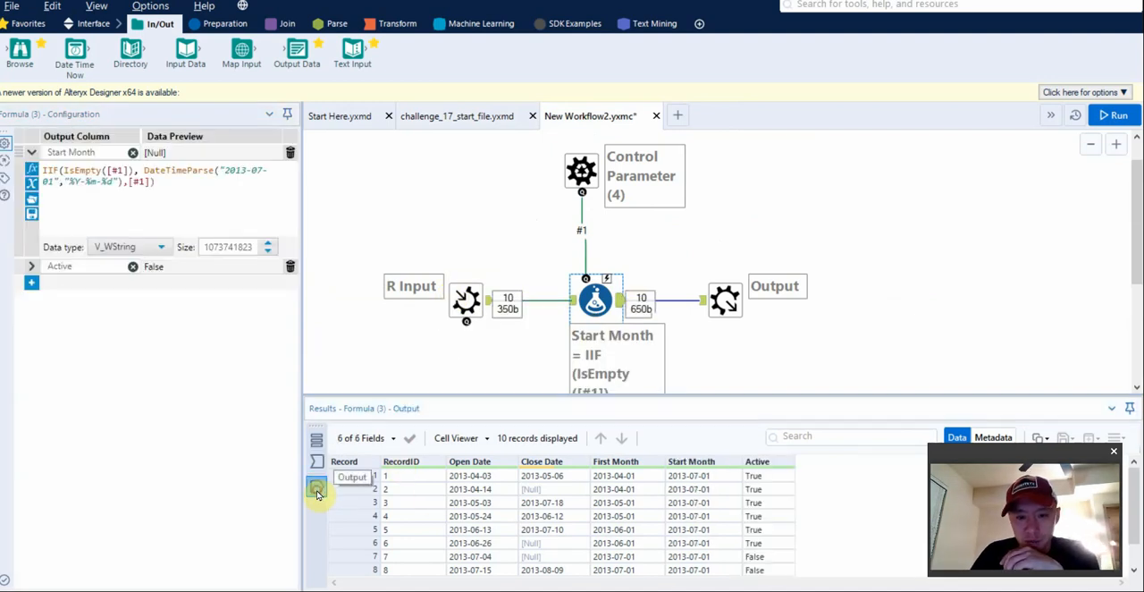
click(31, 265)
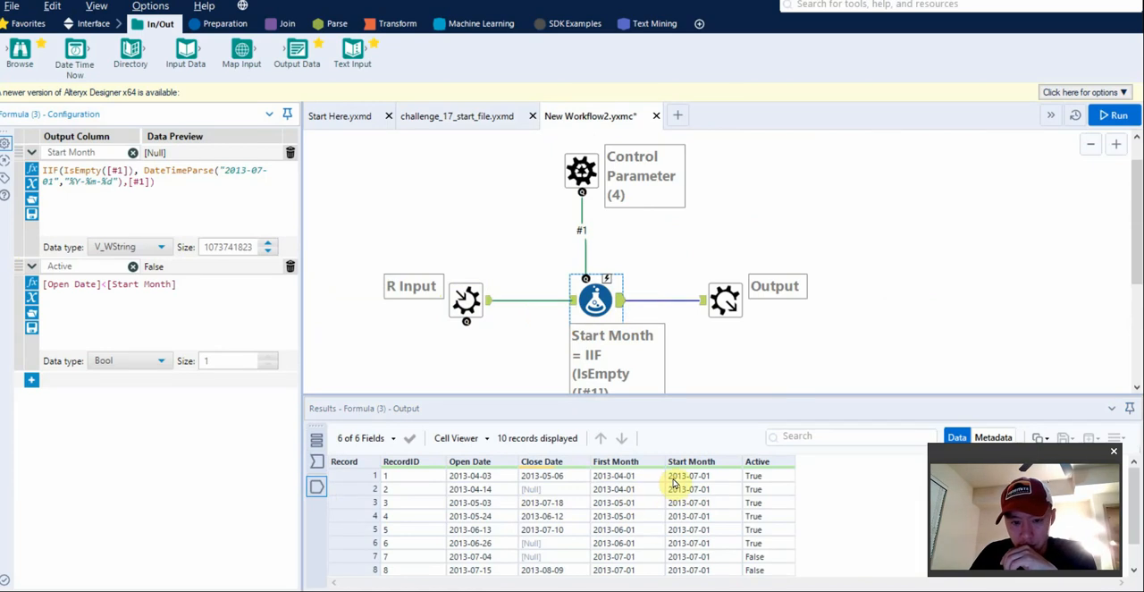
Copy all records from the Formula tool's output in challenge_17_start_file.
click(473, 302)
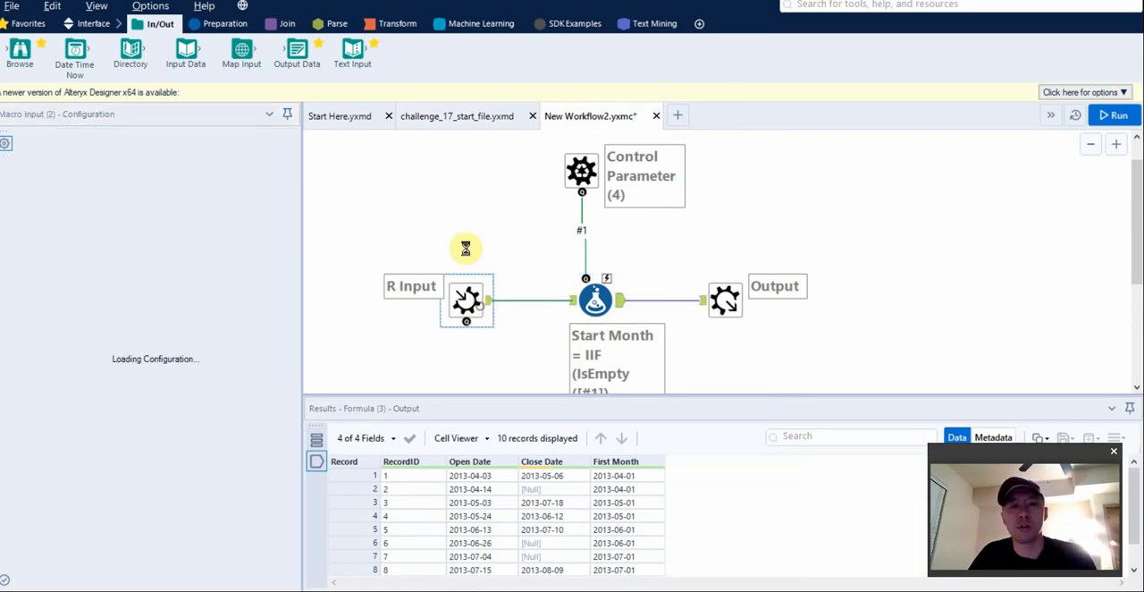
click(477, 119)
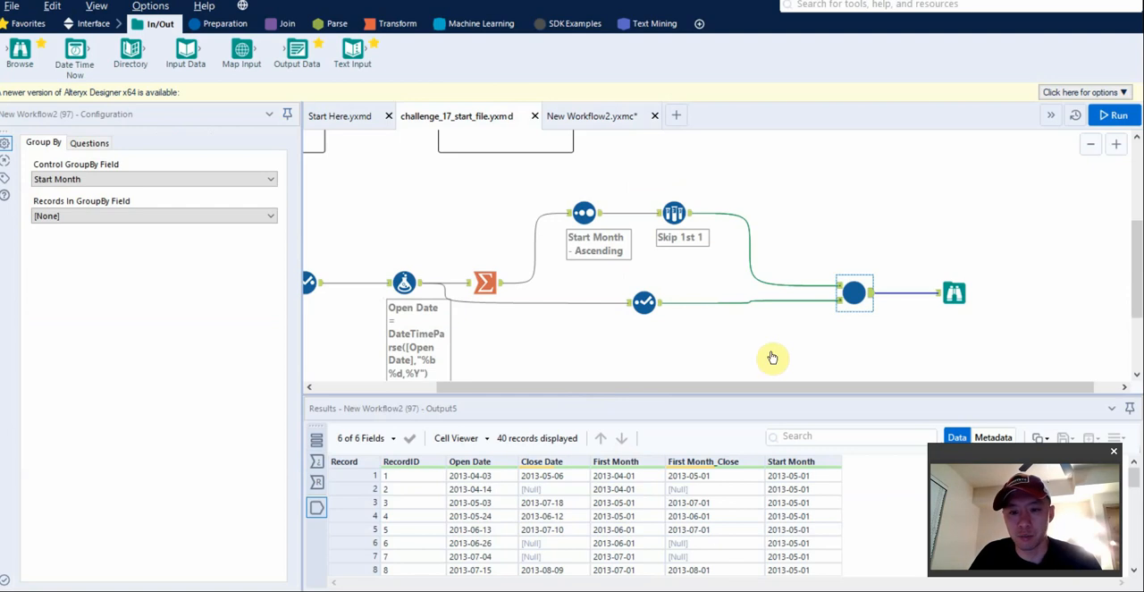
click(405, 285)
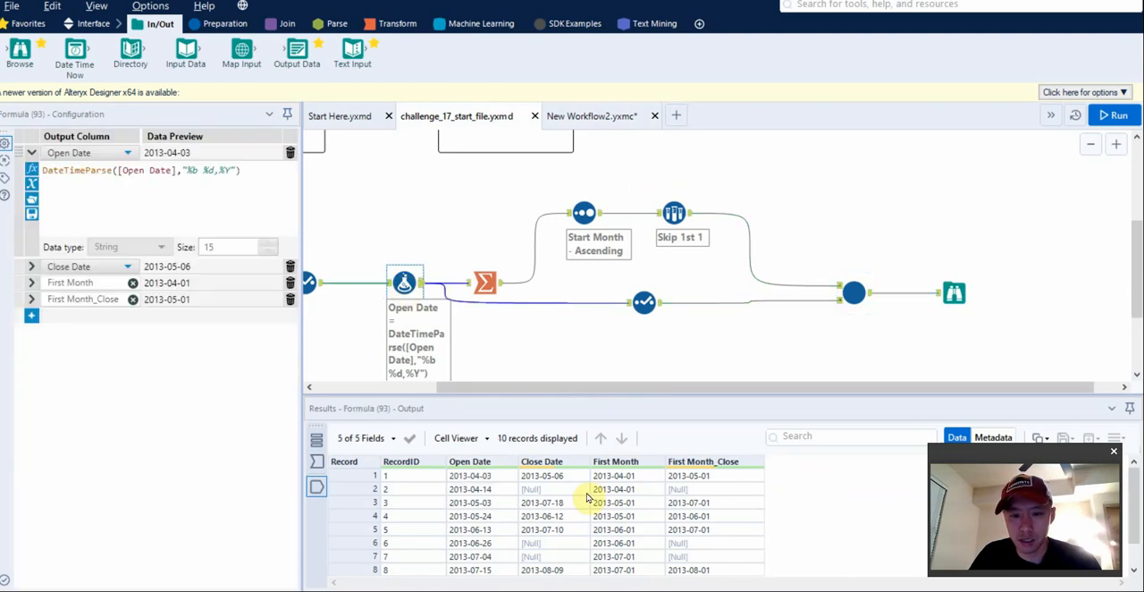
right_click(515, 497)
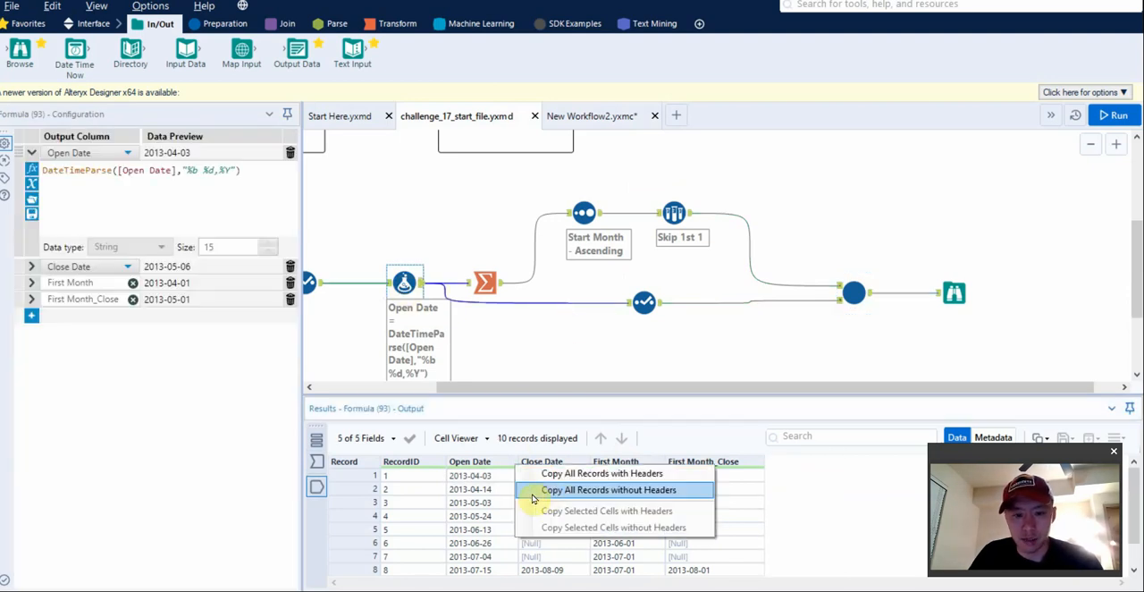
click(562, 476)
key(Return)
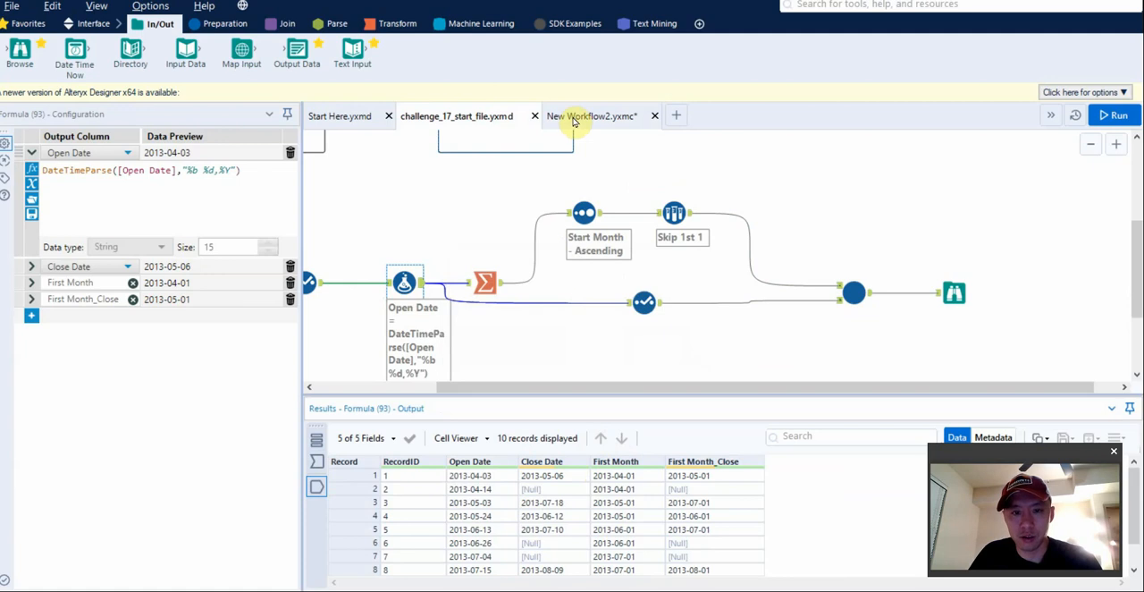
right_click(514, 487)
click(537, 478)
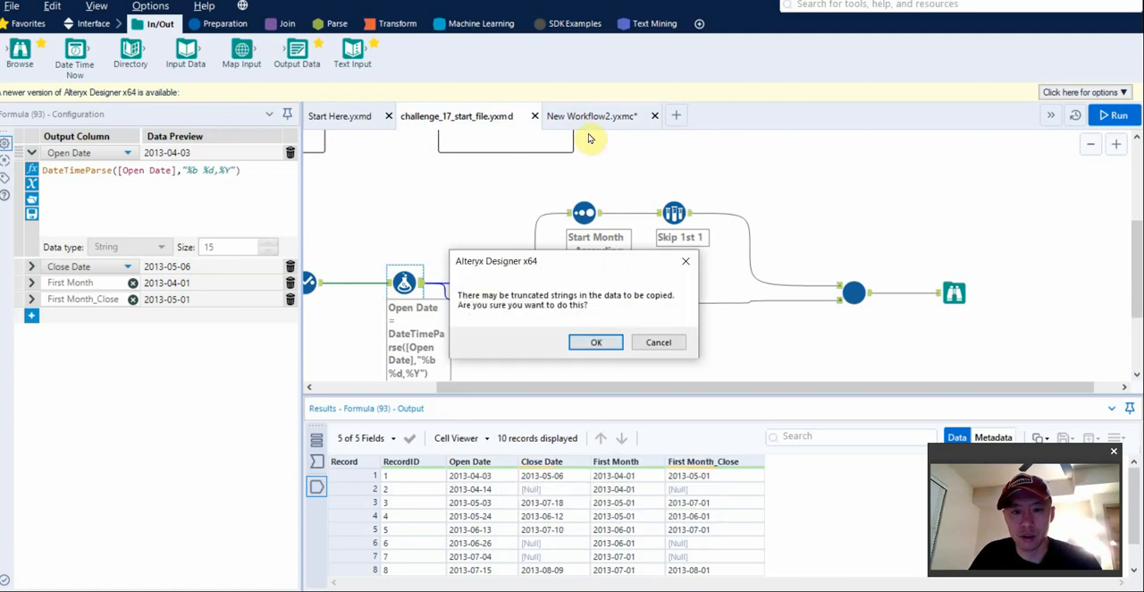
key(Return)
Replace the template text data of the R Input tool in New Workflow2.yxmc with the copied records.
click(590, 117)
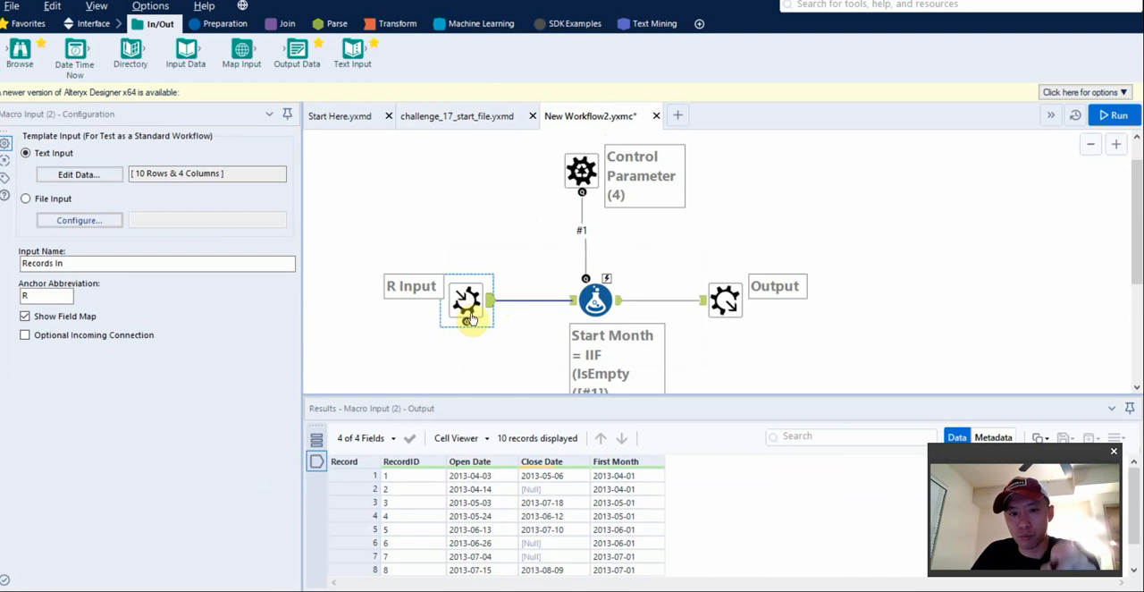
click(80, 175)
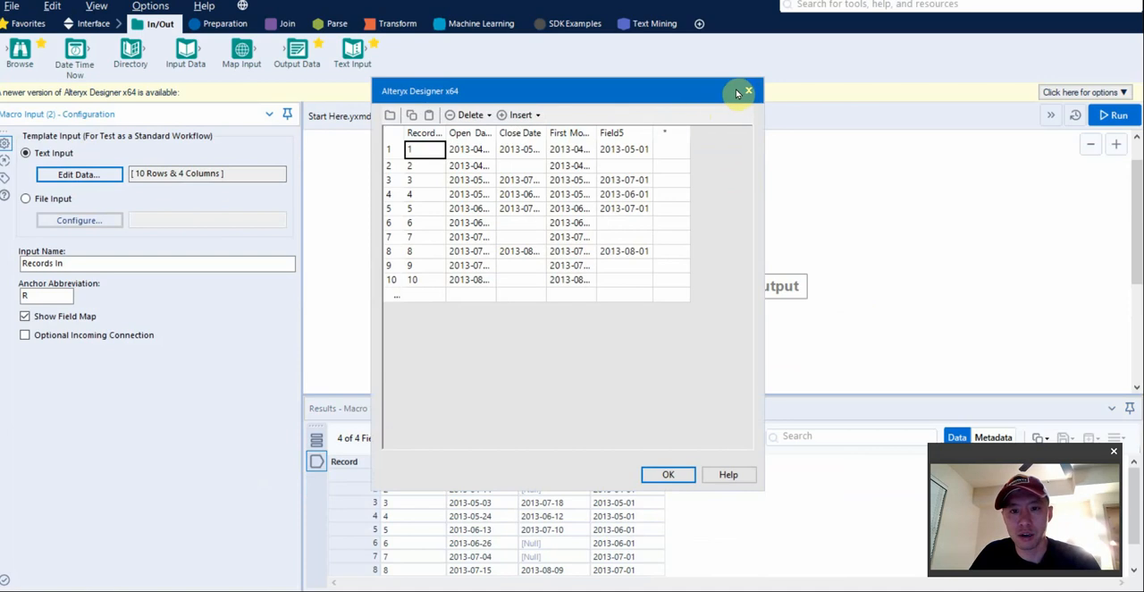
click(684, 473)
Check the fifth field's name in challenge_17_start_file and rename Field5 in the Macro Input's template data to First Month_Close.
click(451, 116)
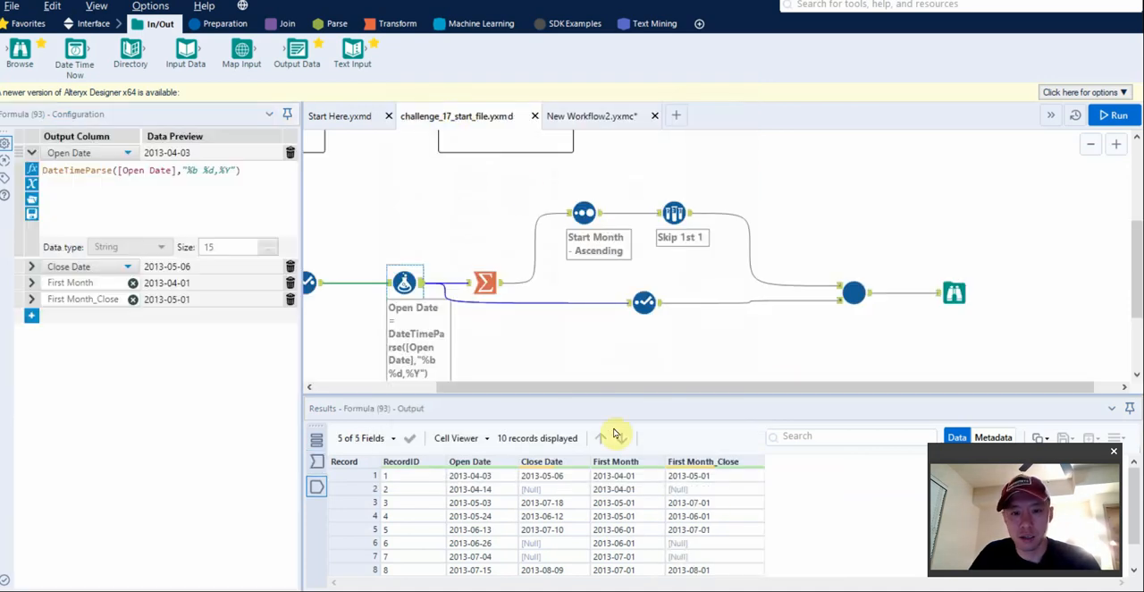
click(599, 116)
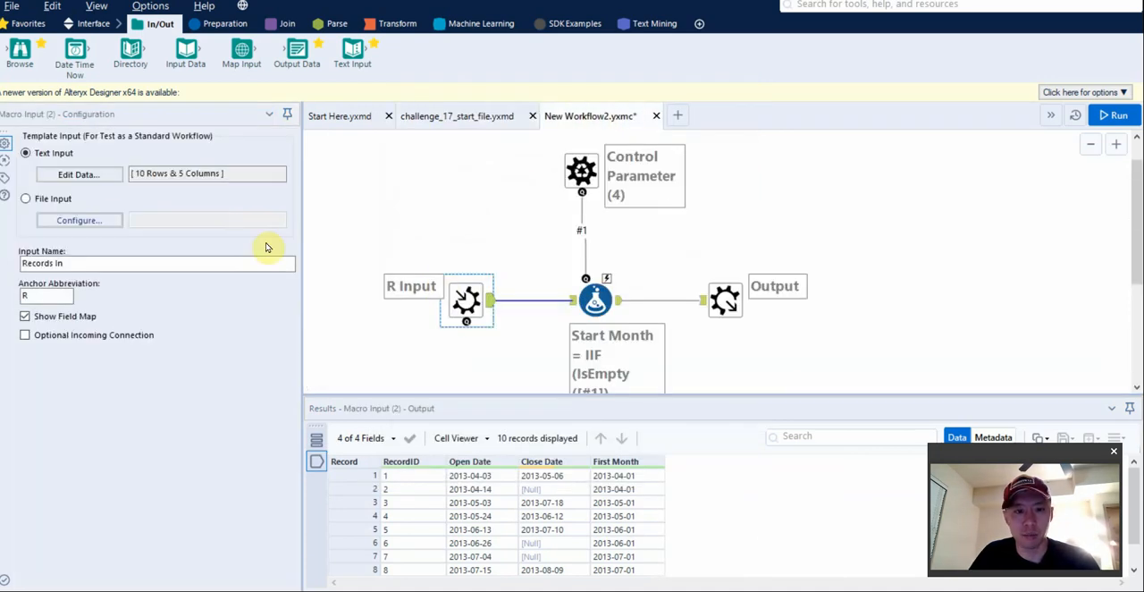
click(106, 174)
double_click(613, 132)
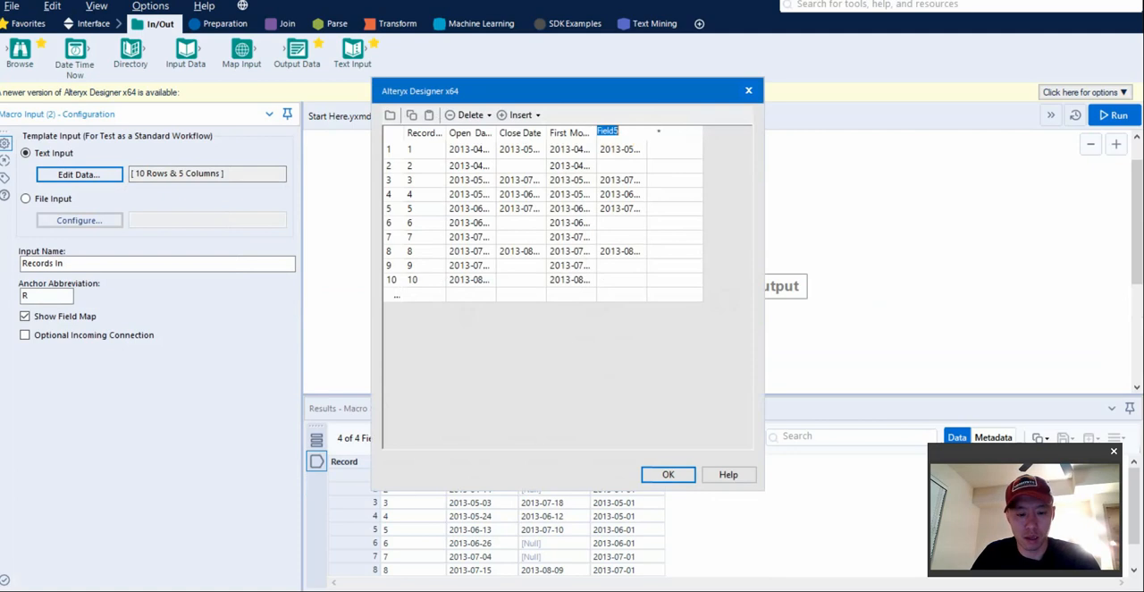
text(First Month_Close)
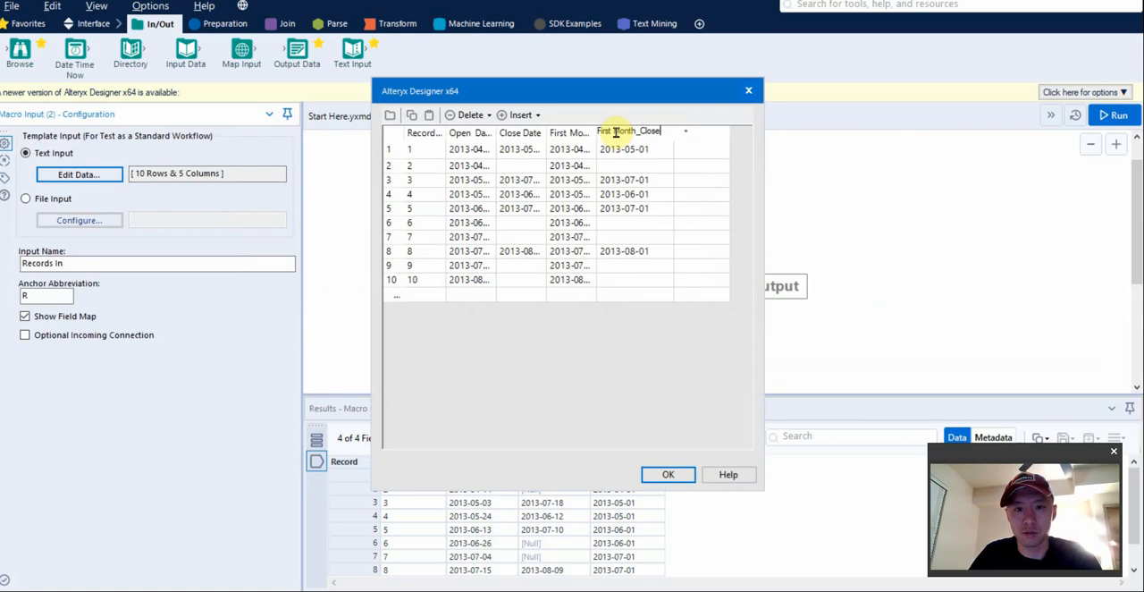
click(671, 475)
Run the macro and review all records in the Formula tool's output, including the First Month_Close and Active columns.
click(841, 341)
key(ctrl+r)
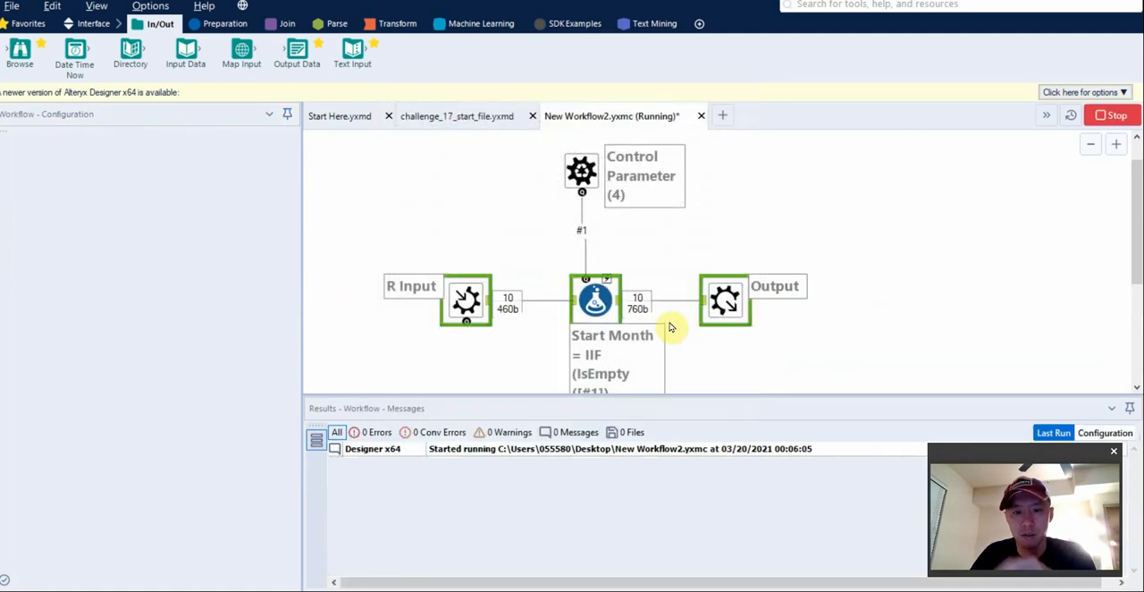
click(602, 306)
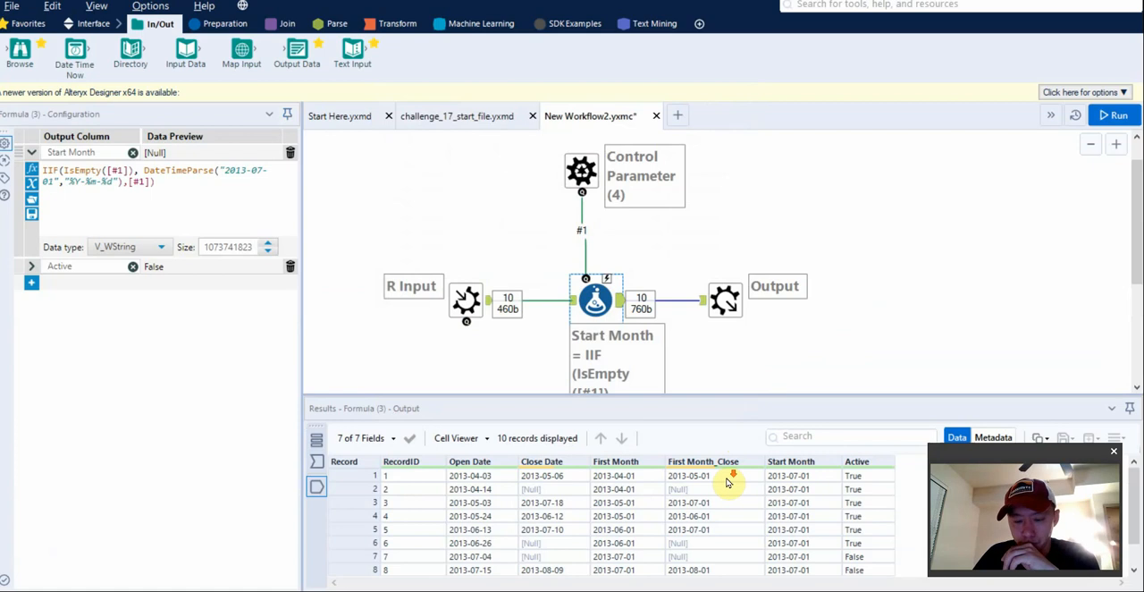
scroll(728, 487, down, 1)
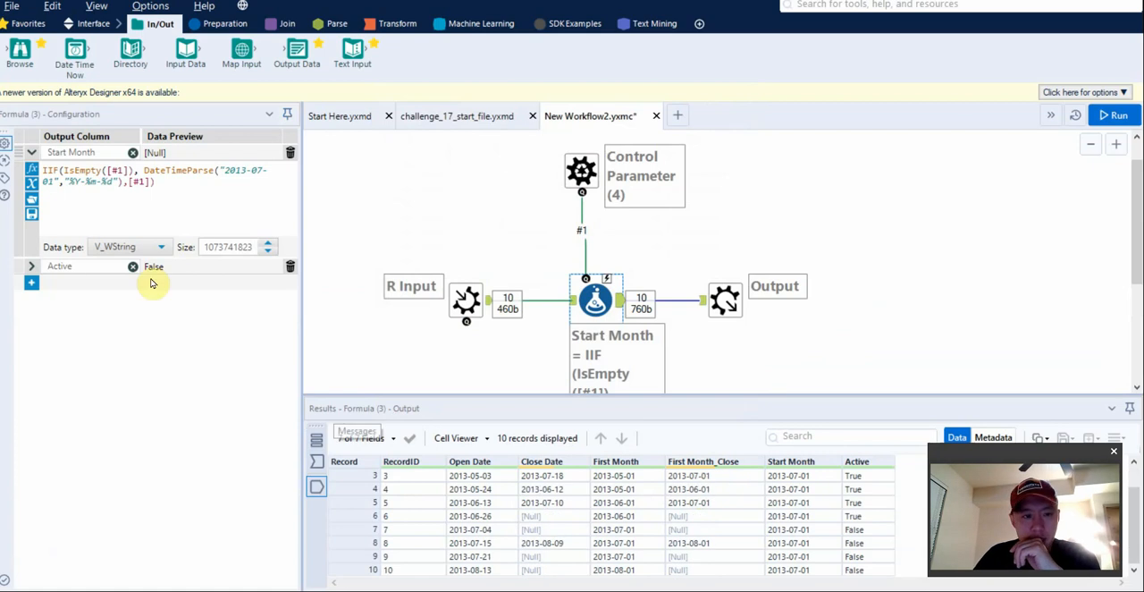
Extend the Active expression with && [Close Date]>[First Month], run the macro and review the Formula tool's output.
click(31, 265)
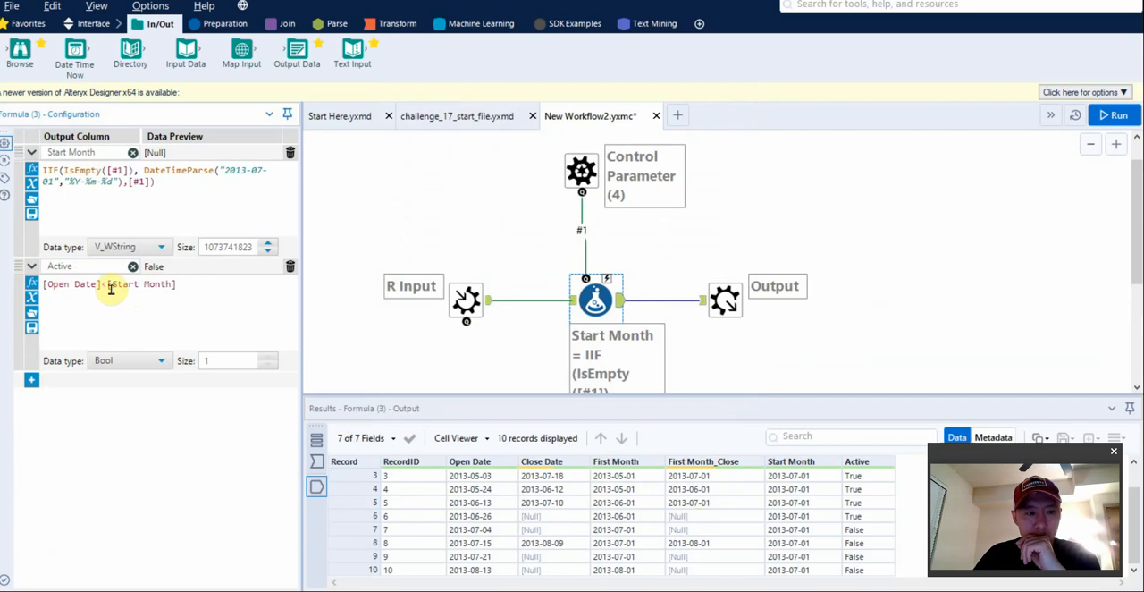
click(190, 286)
text(&&)
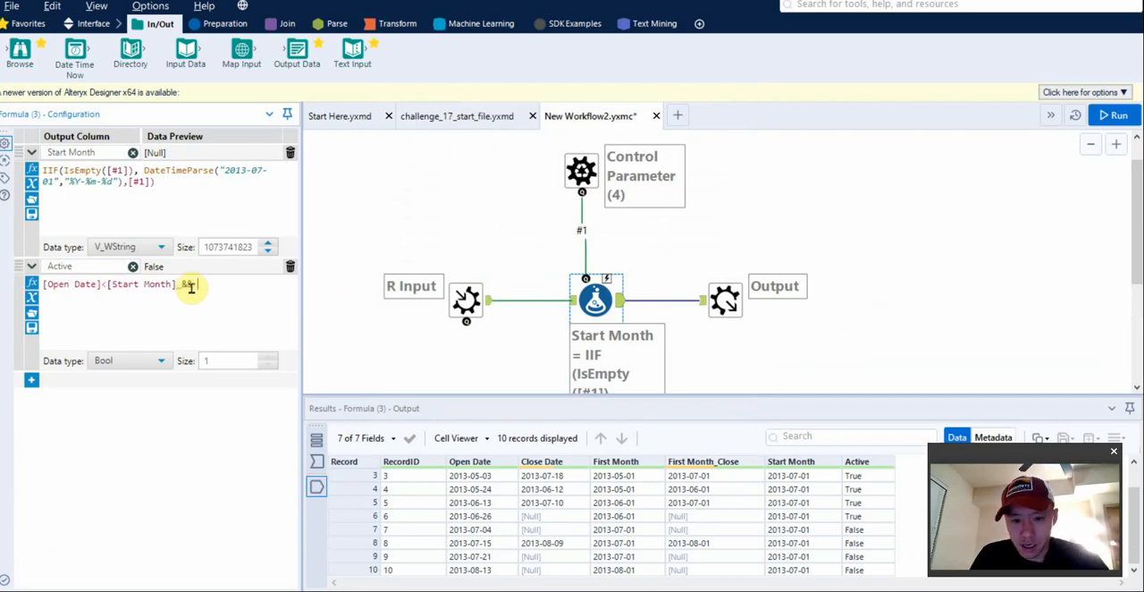
text( close)
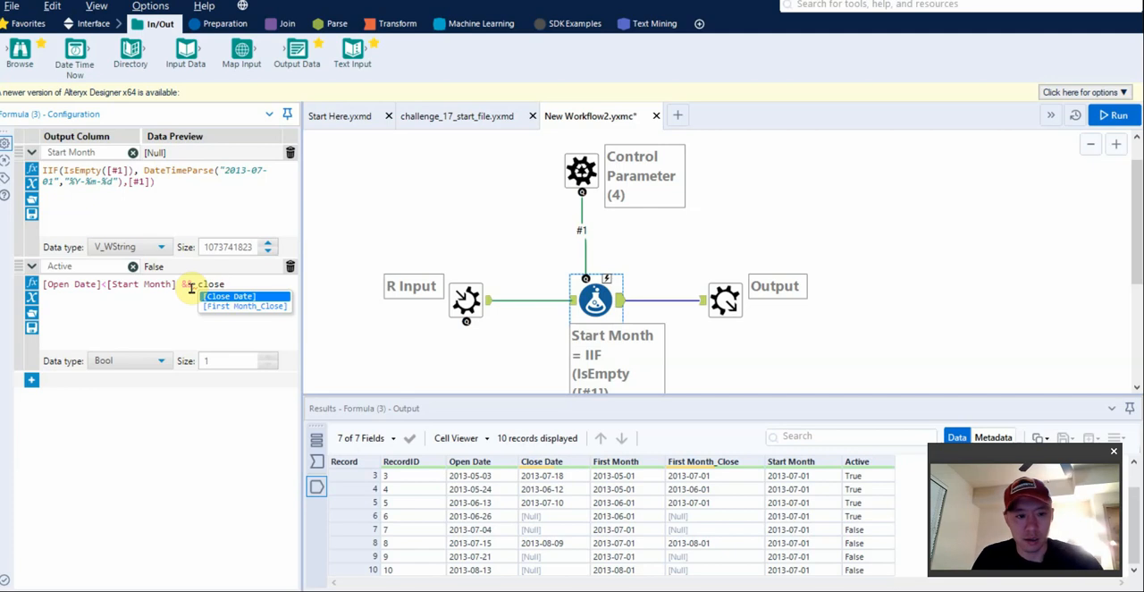
key(Return)
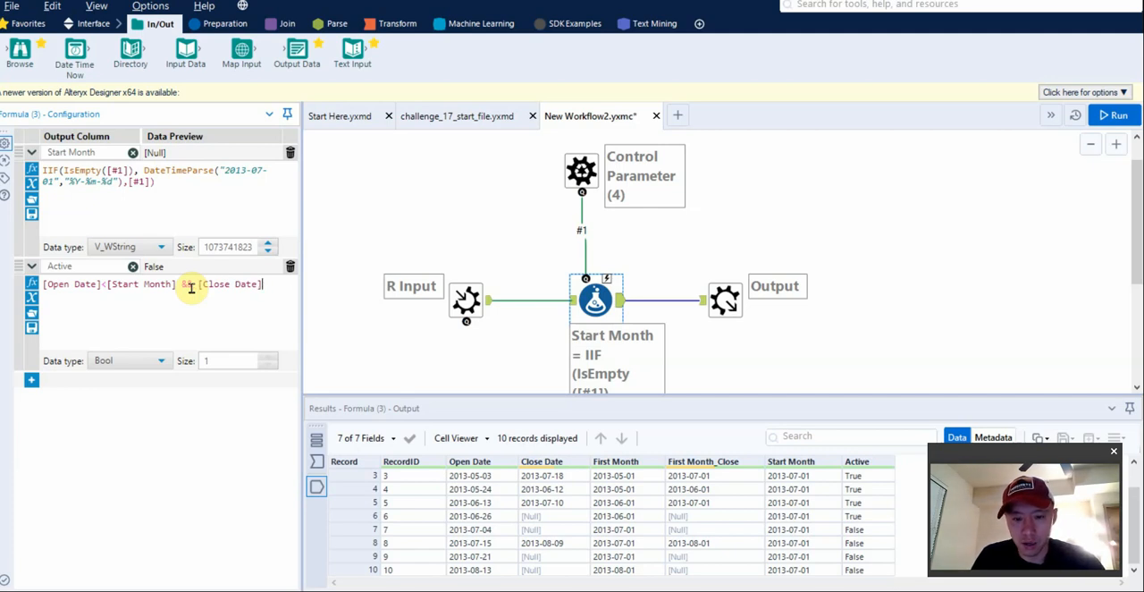
text(>fi)
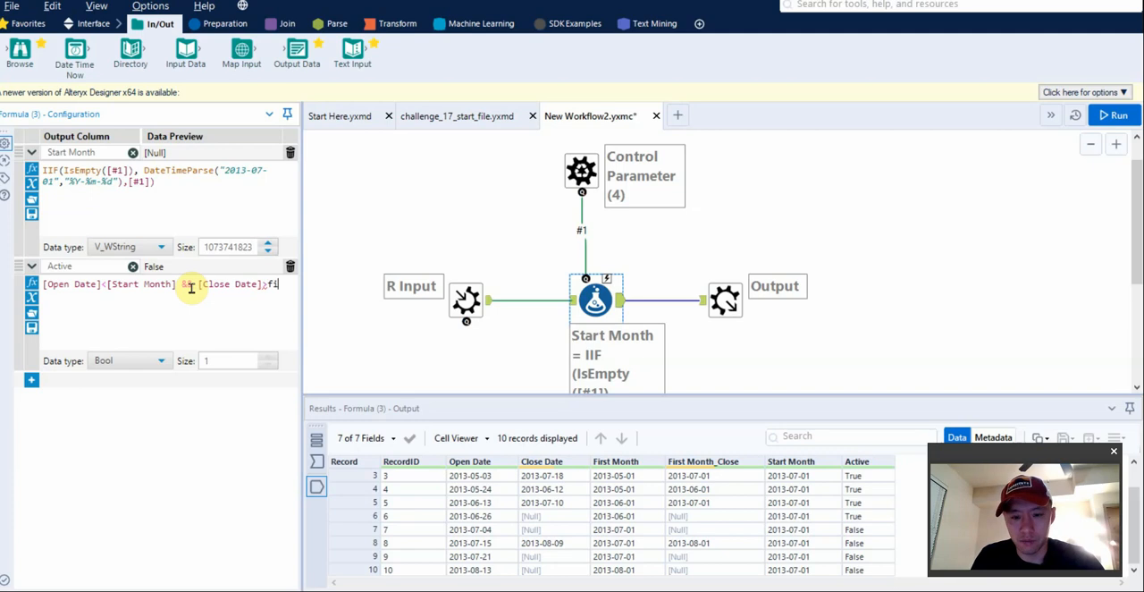
text(rst)
key(Down)
key(Down)
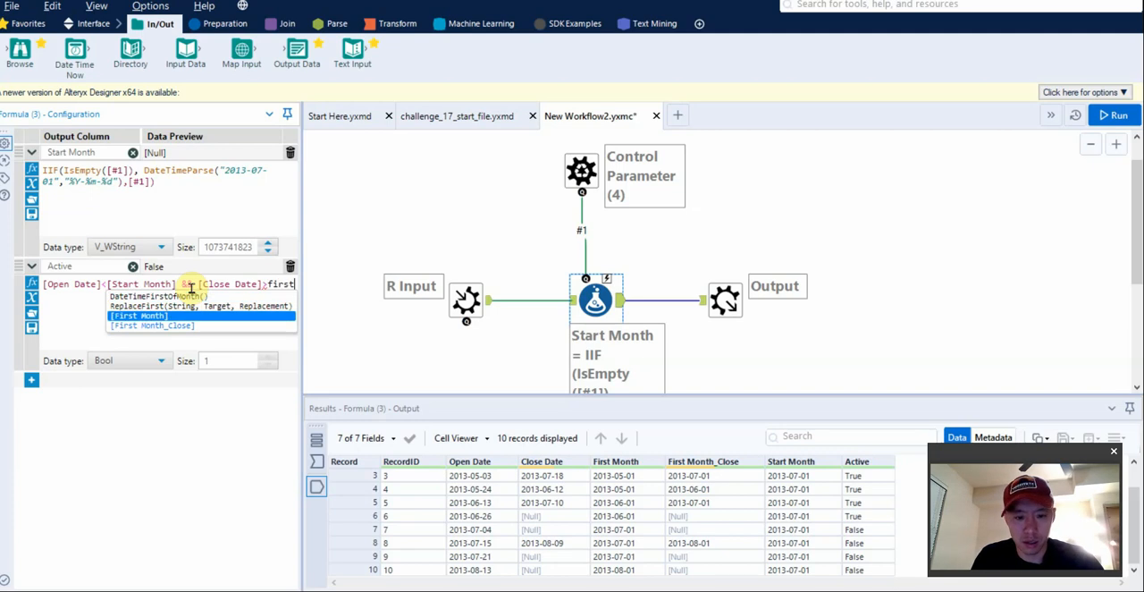
key(Return)
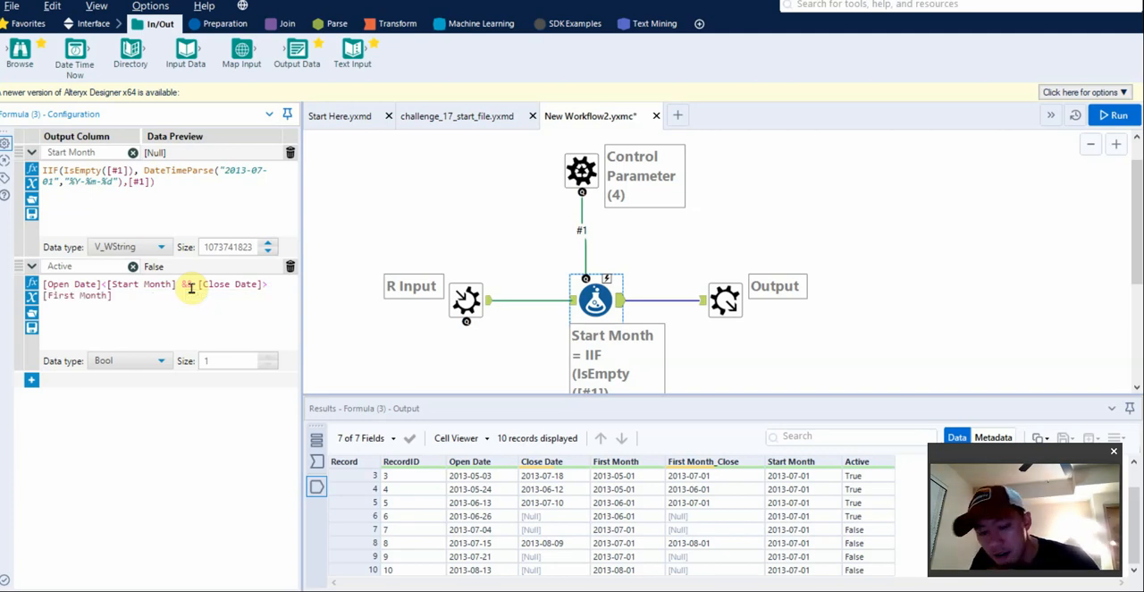
key(ctrl+r)
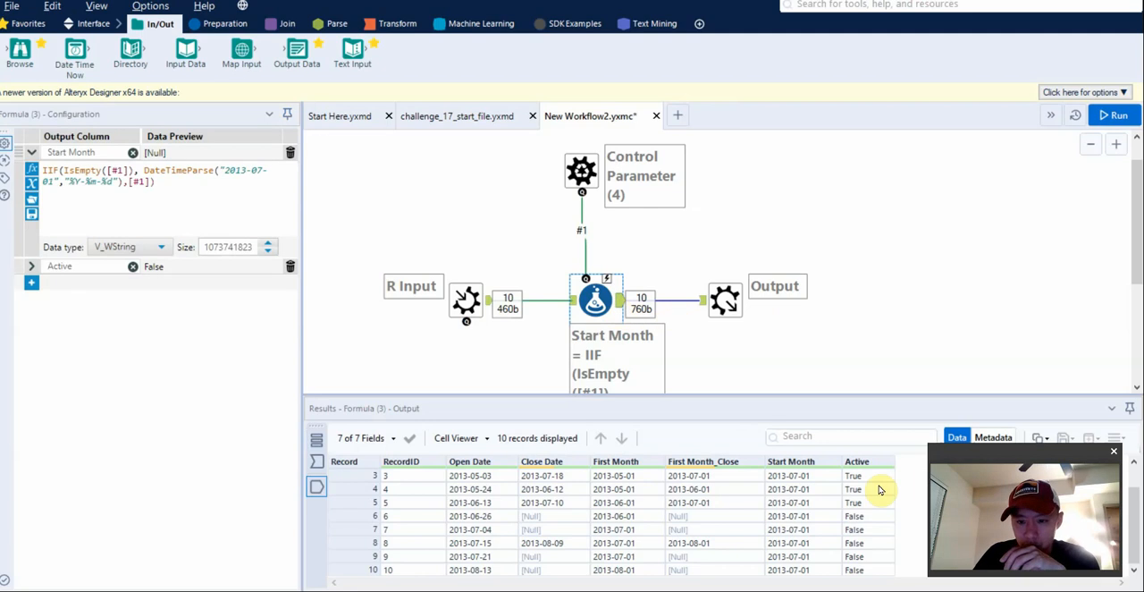
scroll(868, 545, up, 1)
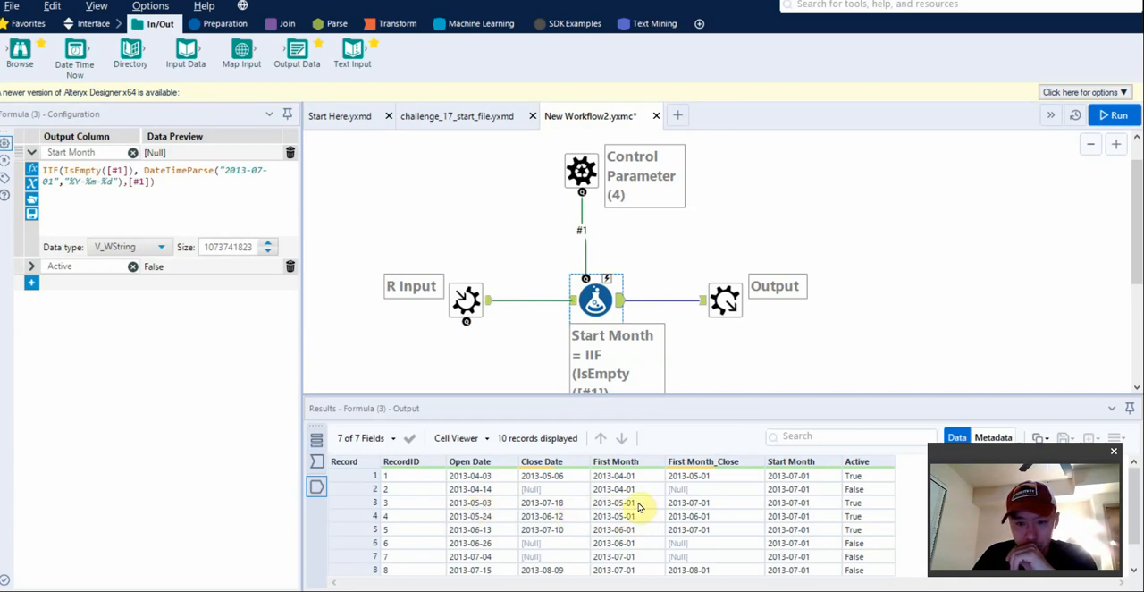
Group the Close Date condition in Active's expression in parentheses with || IsNull([Close Date]) and run the macro.
click(77, 266)
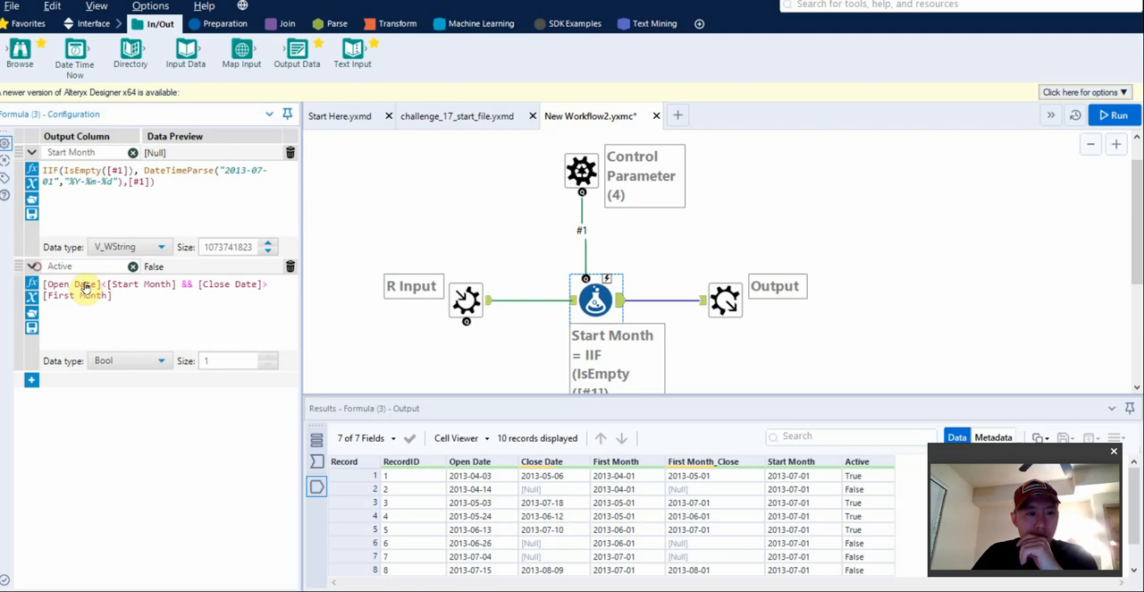
click(198, 284)
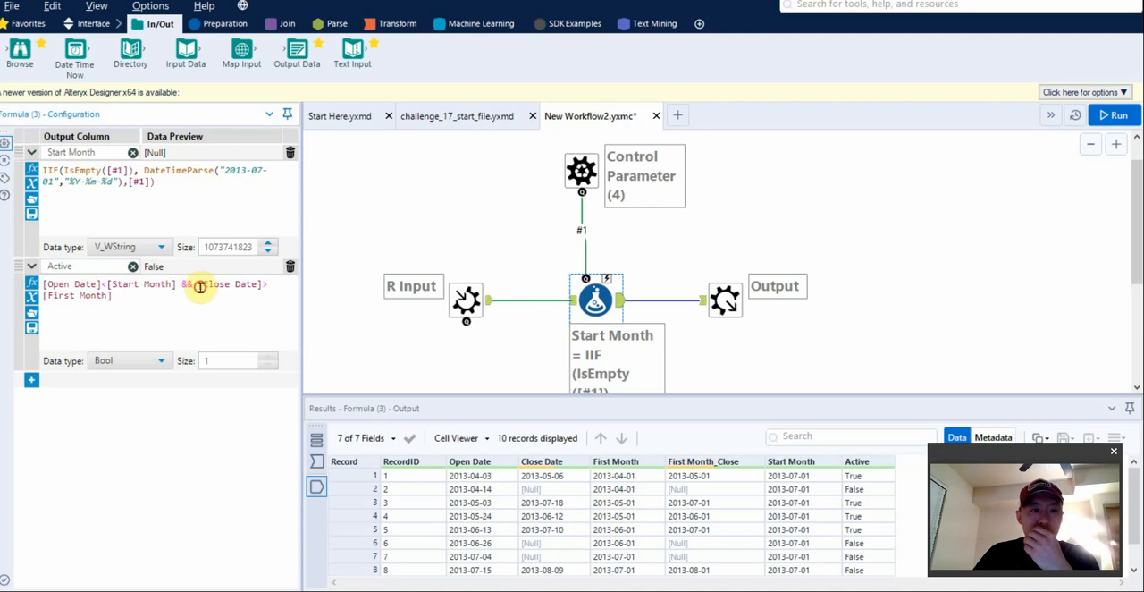
text(()
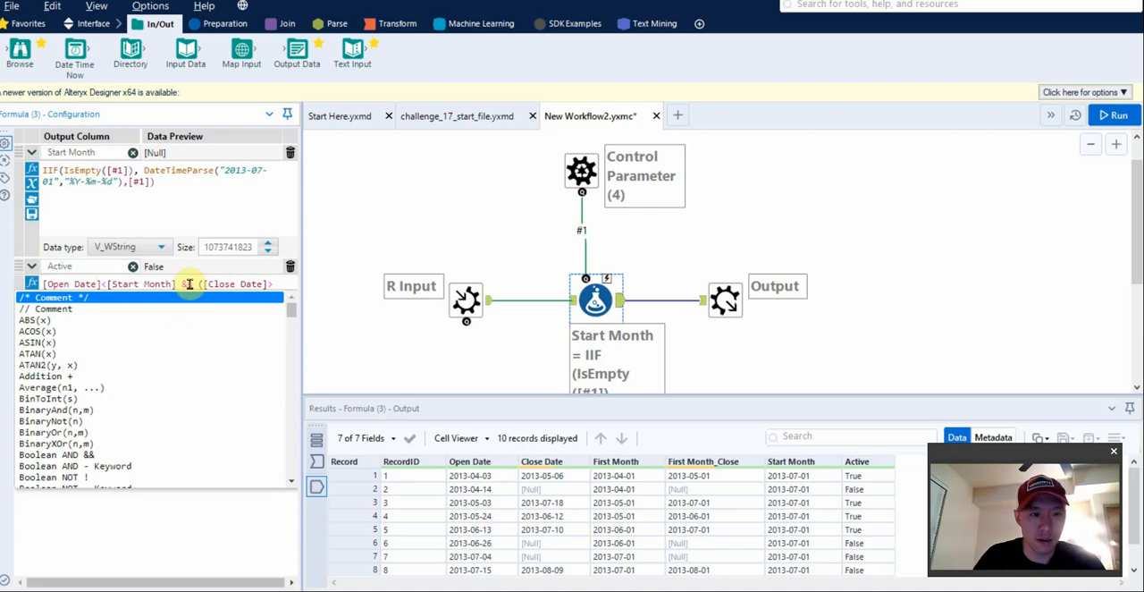
click(148, 295)
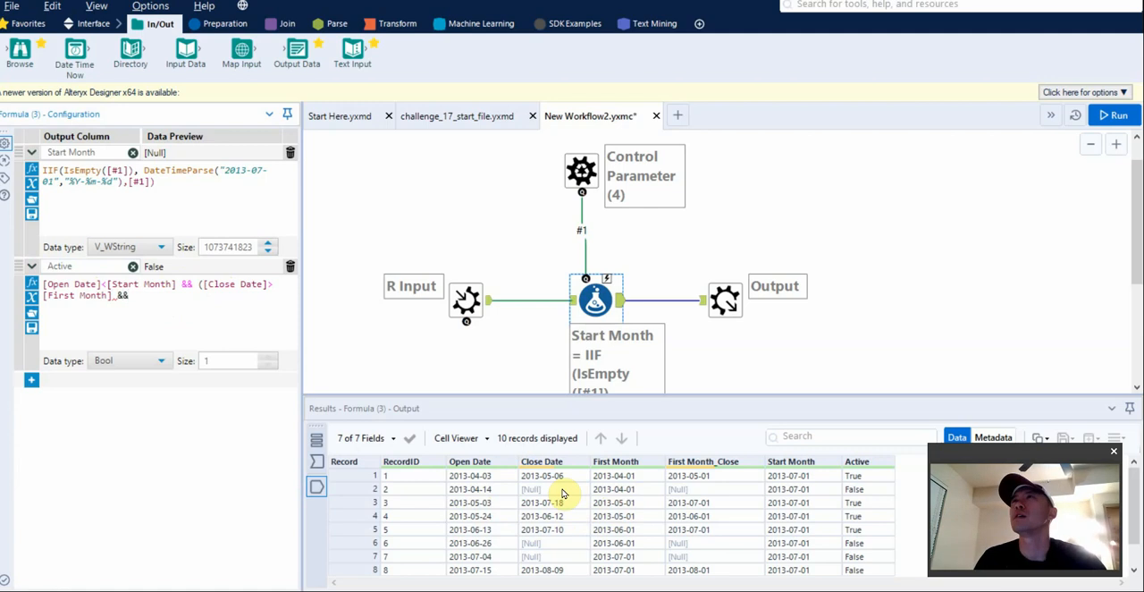
text(|| IsN)
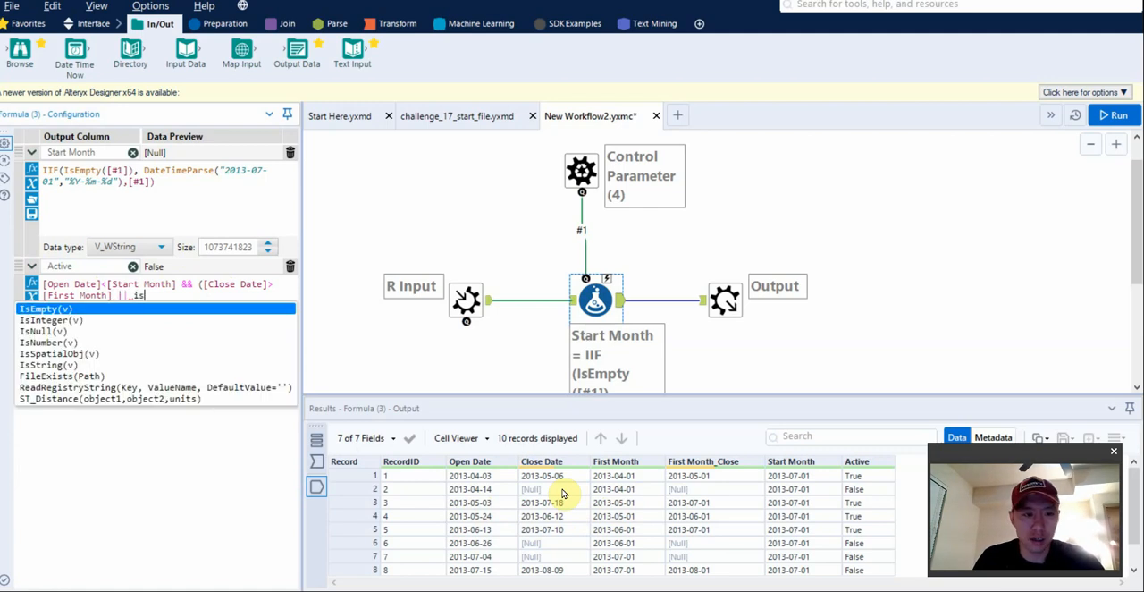
key(Return)
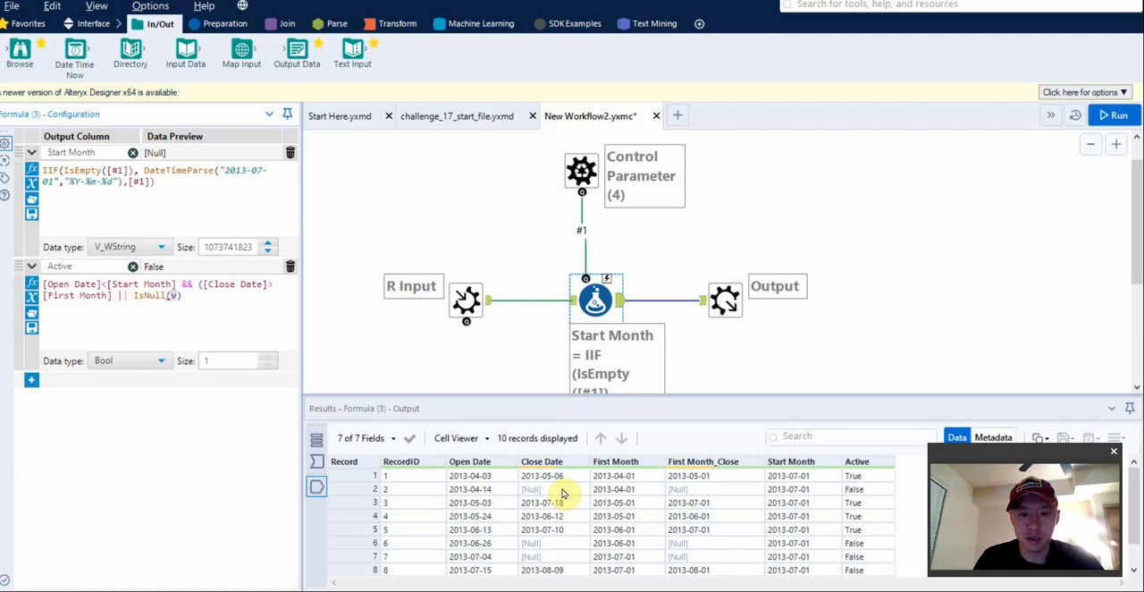
text([Close)
key(Return)
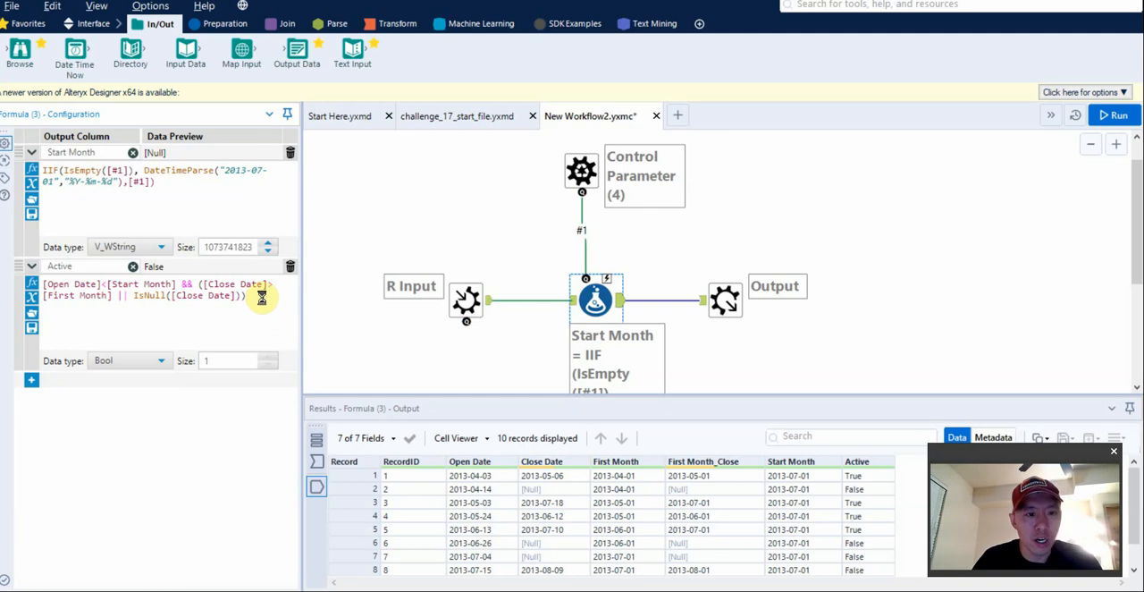
key(ctrl+r)
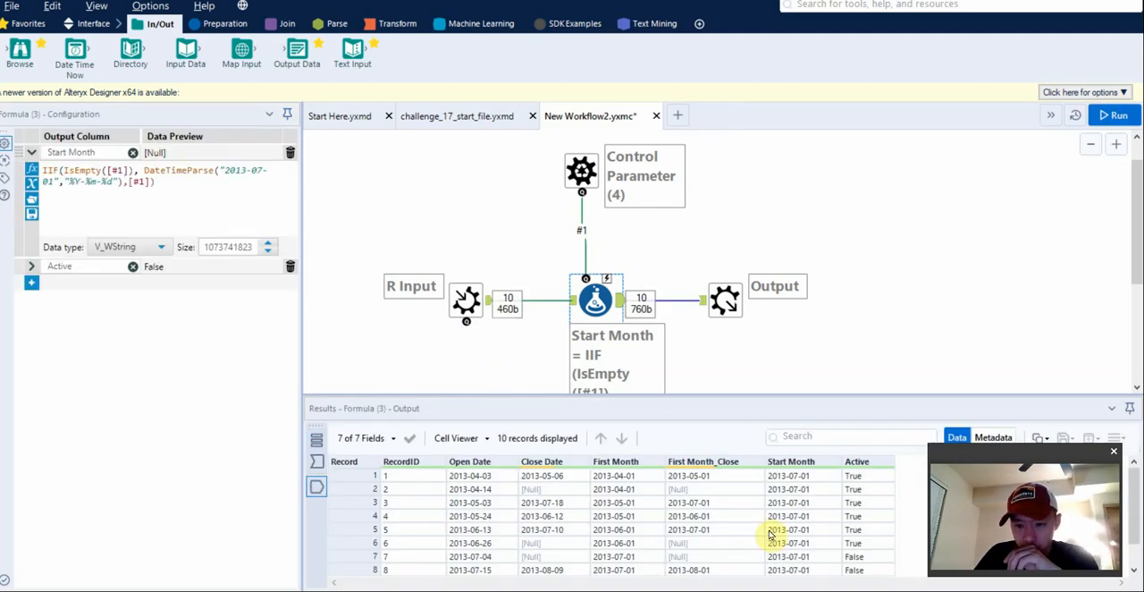
Replace [Close Date]>[First Month] in the Active expression with [Start Month]<[Close Date] and run the macro.
click(33, 268)
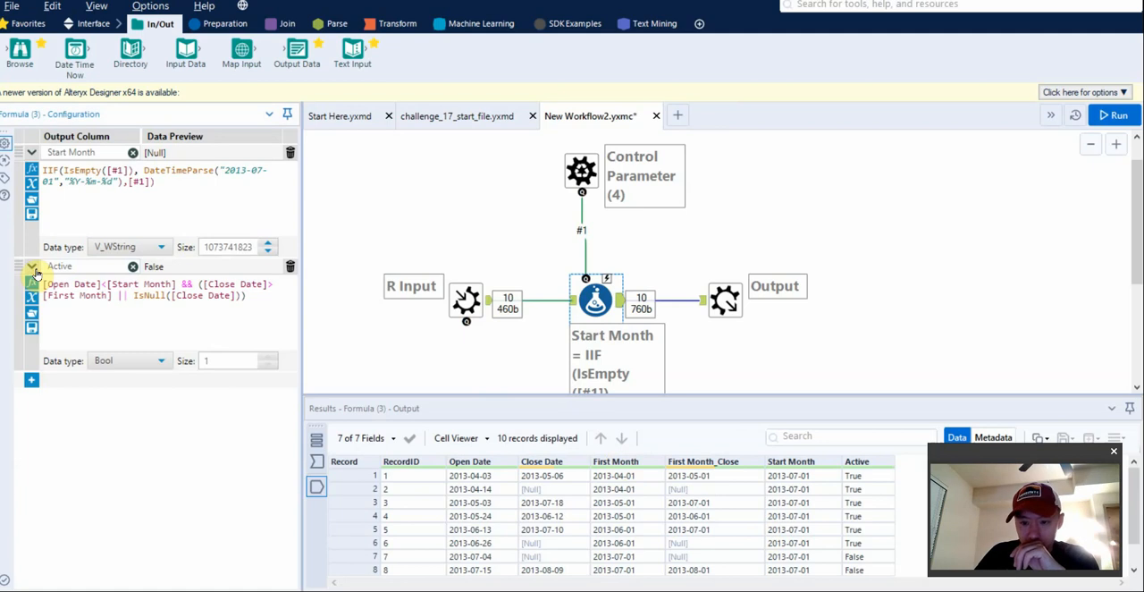
click(85, 318)
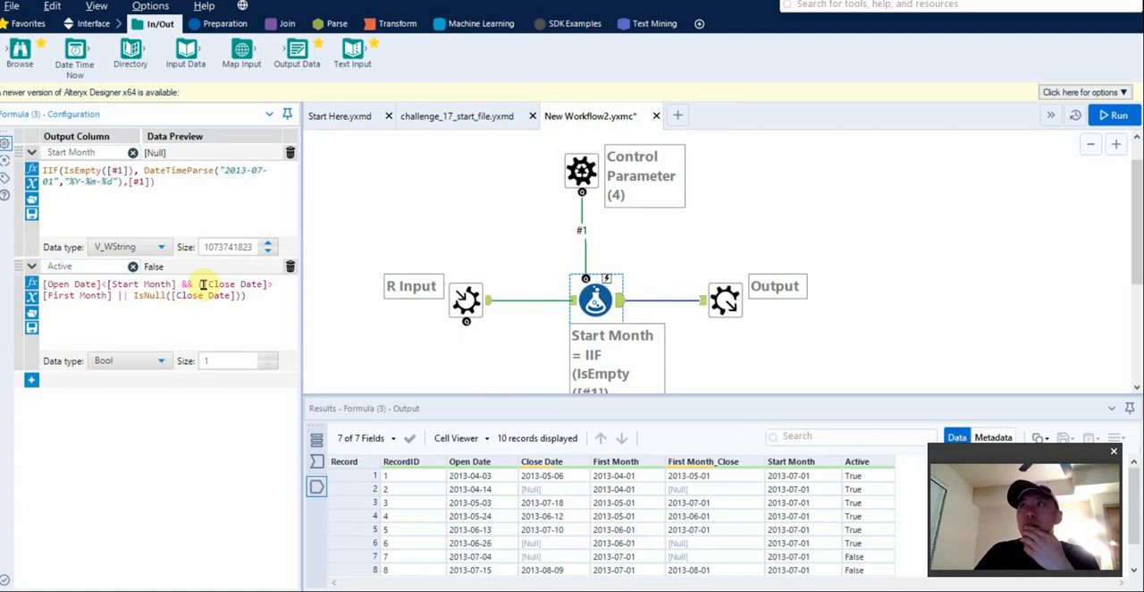
drag(203, 284, 111, 295)
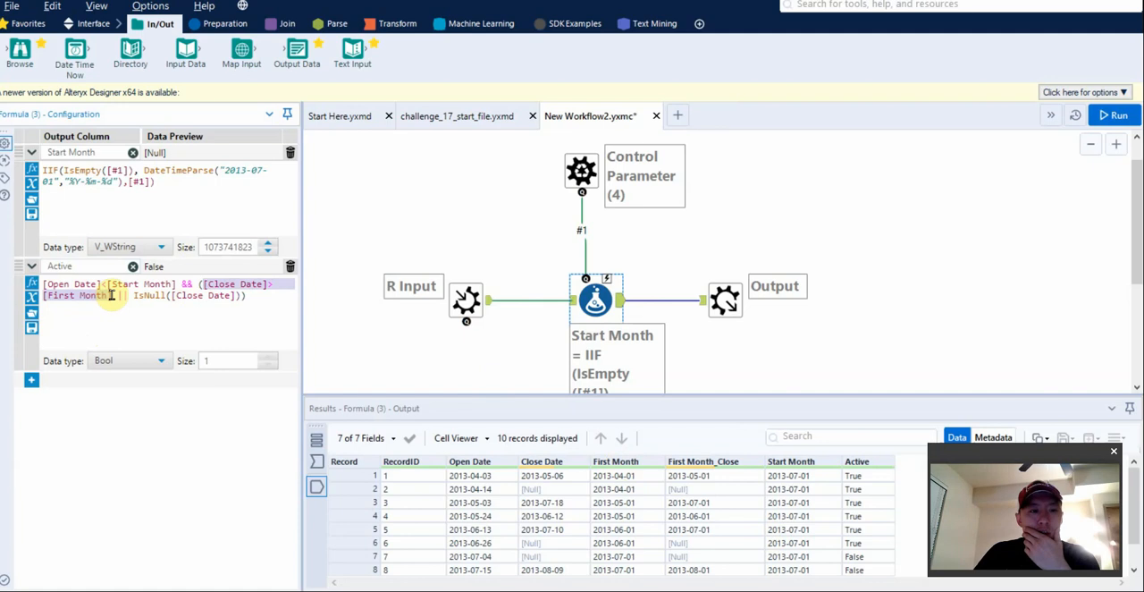
text(start)
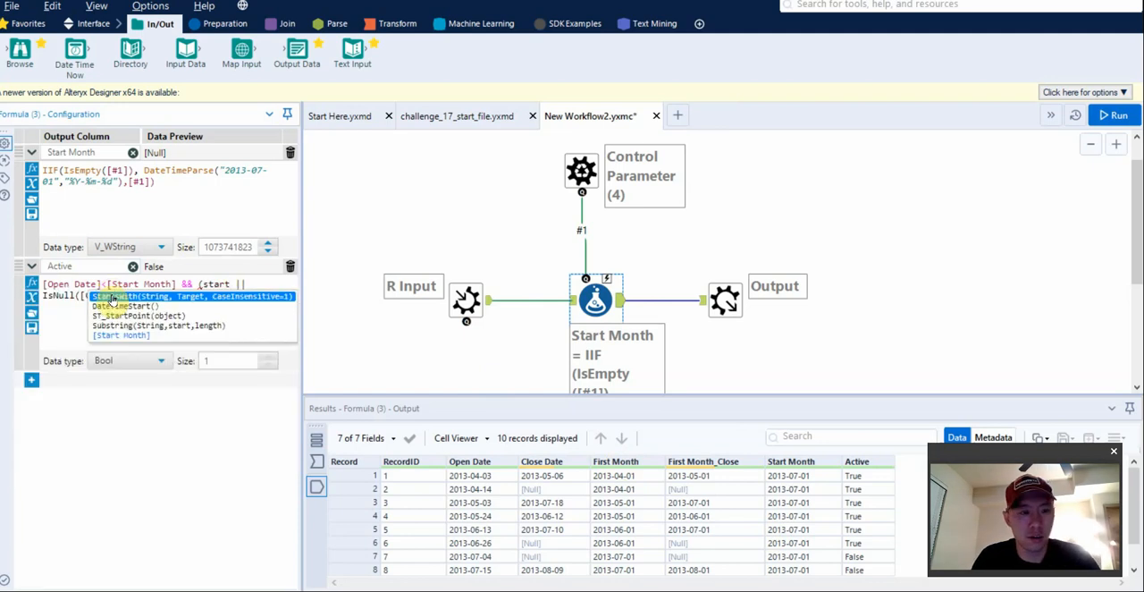
key(Down)
key(Down)
key(Down)
key(Down)
key(Return)
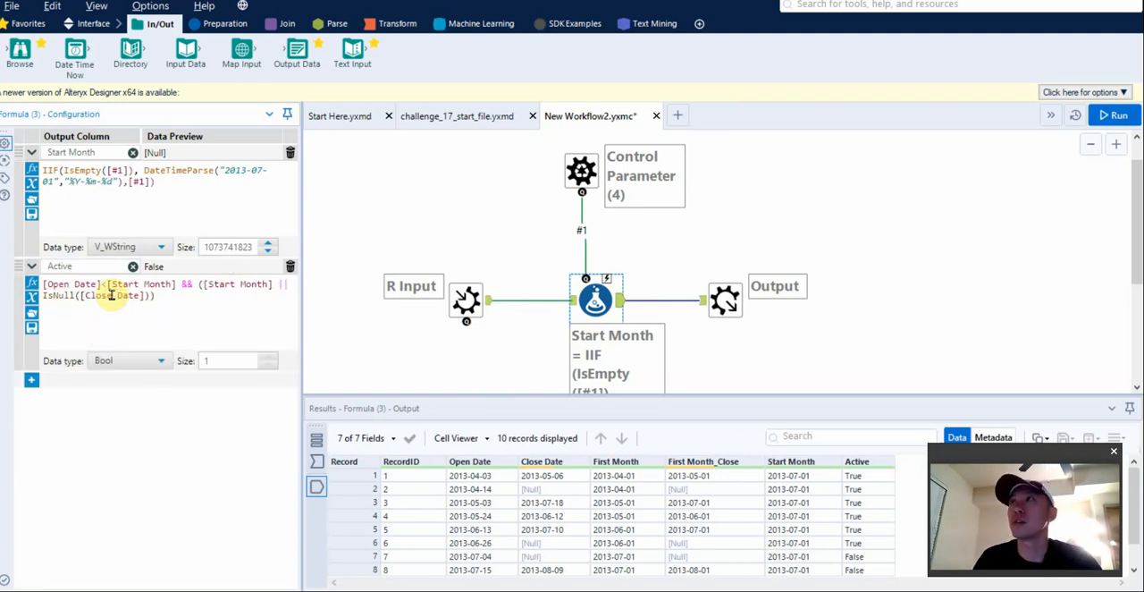
text(<c)
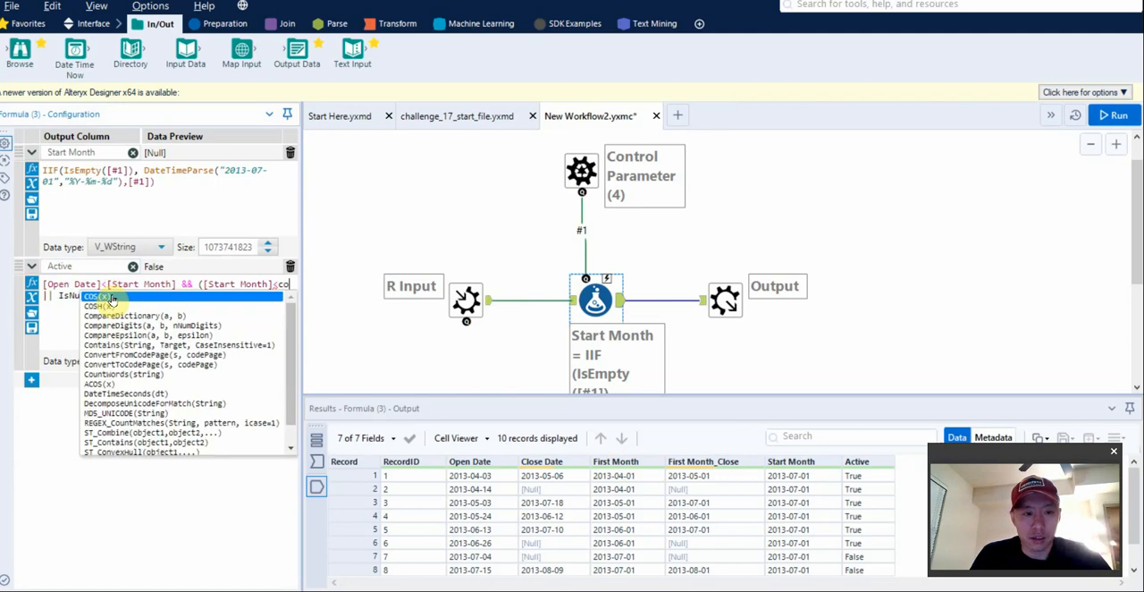
text(lose)
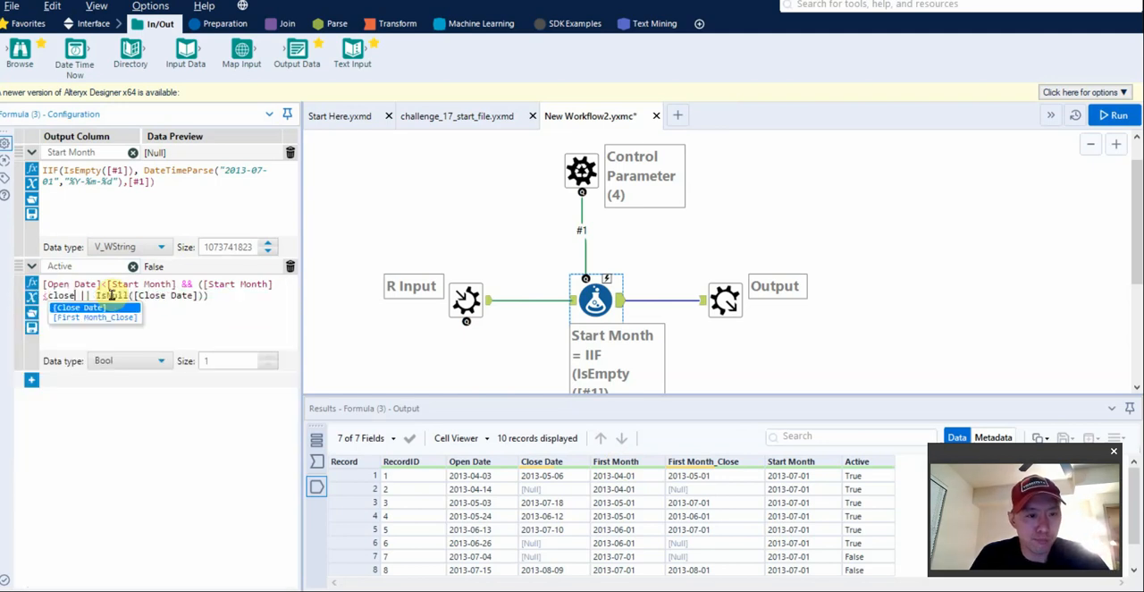
key(Return)
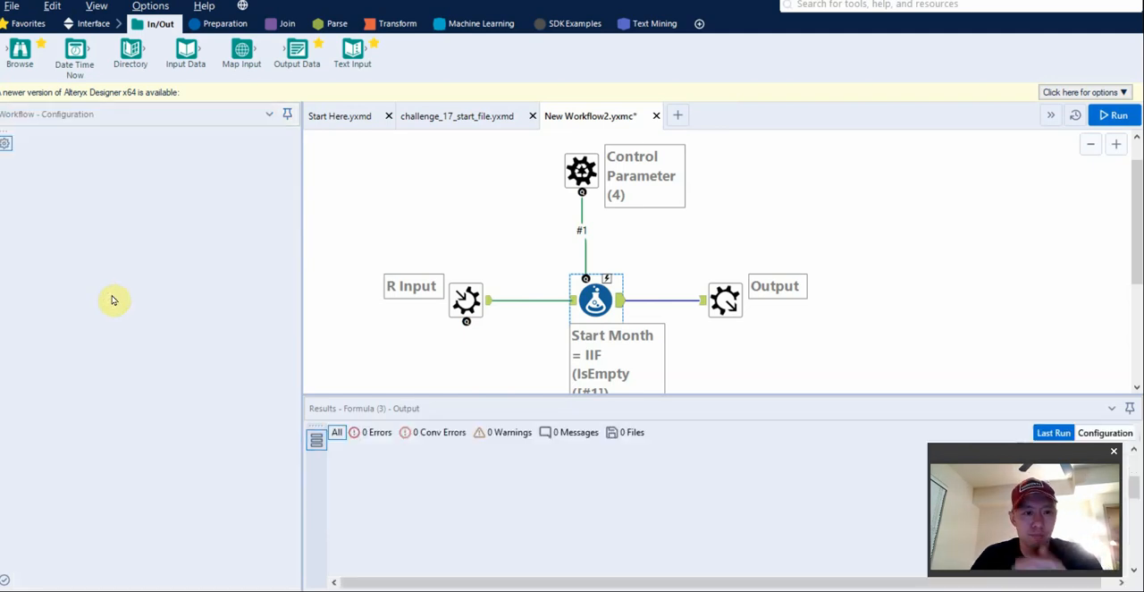
Examine the Active values of all output records against the Active expression in the Formula tool.
click(32, 266)
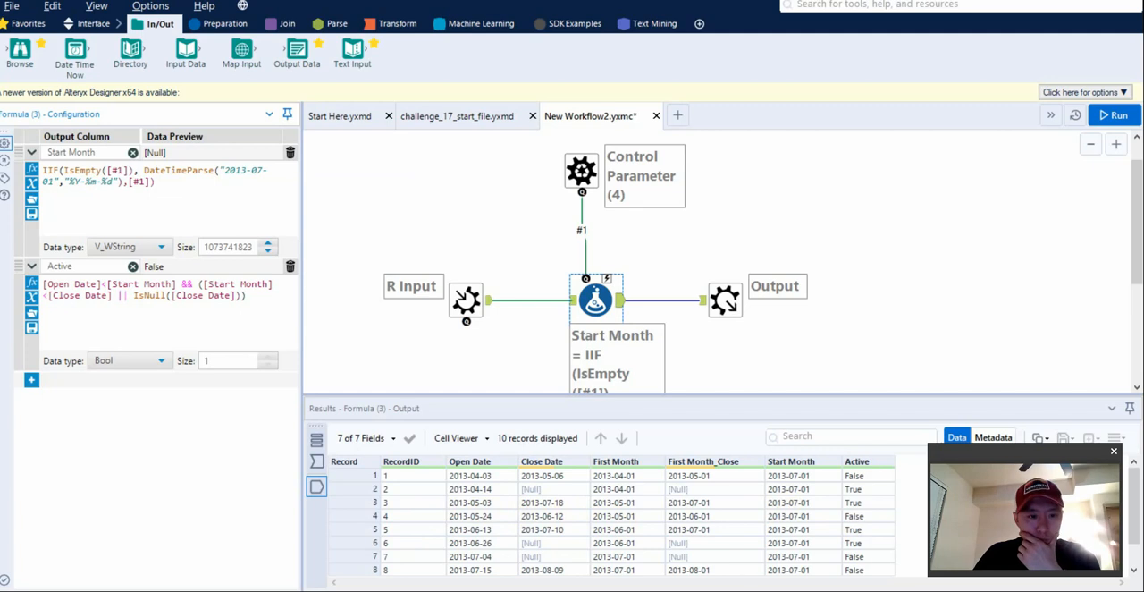
click(483, 357)
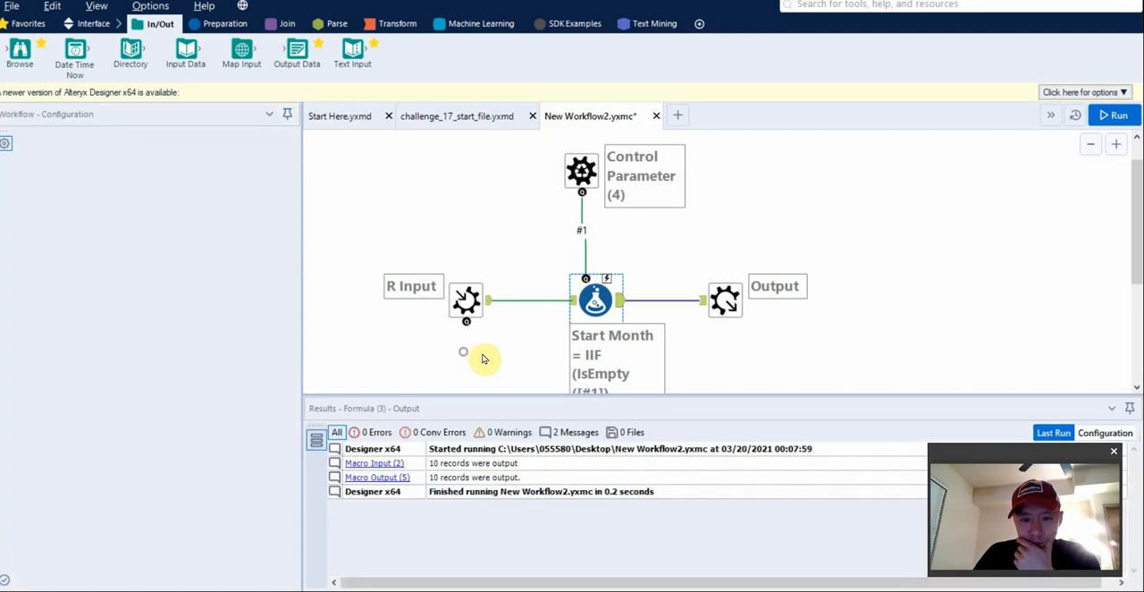
click(608, 300)
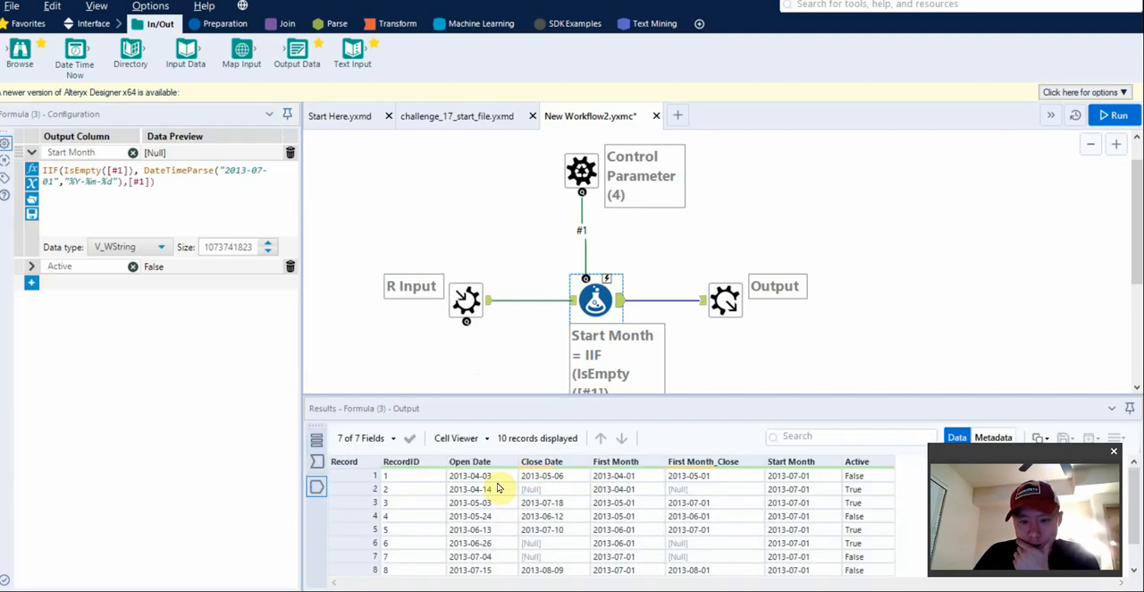
click(31, 265)
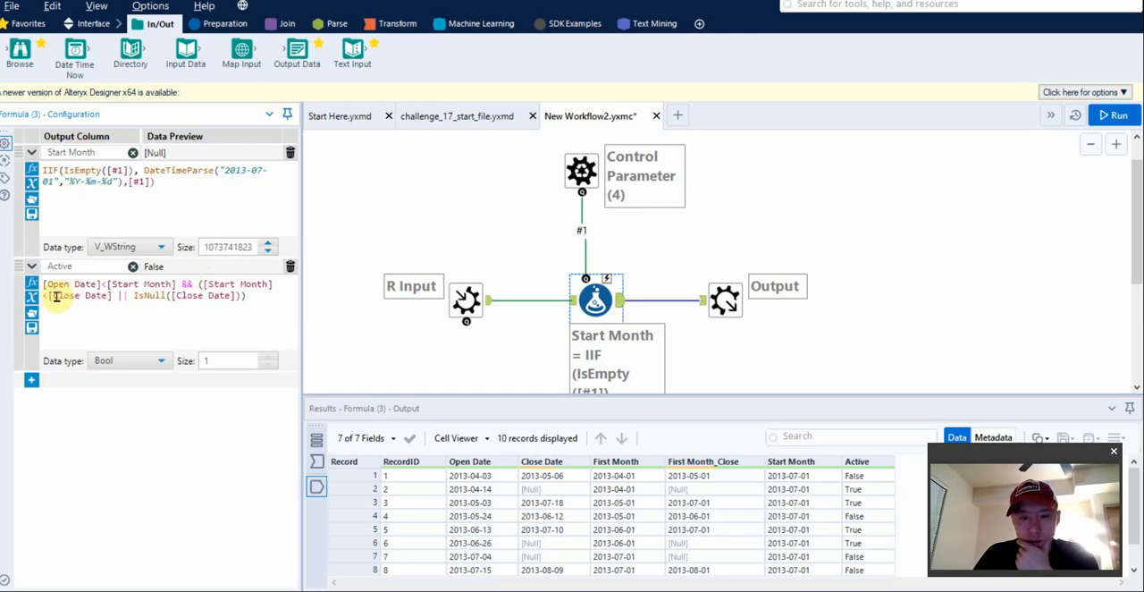
click(200, 284)
text(()
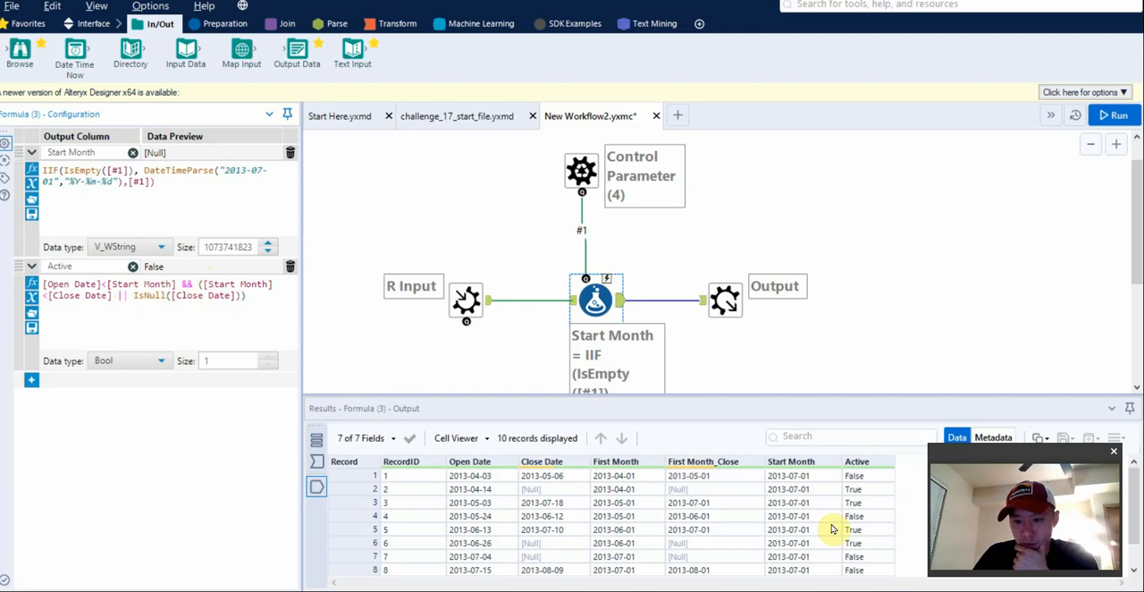
scroll(831, 529, down, 1)
scroll(829, 541, up, 1)
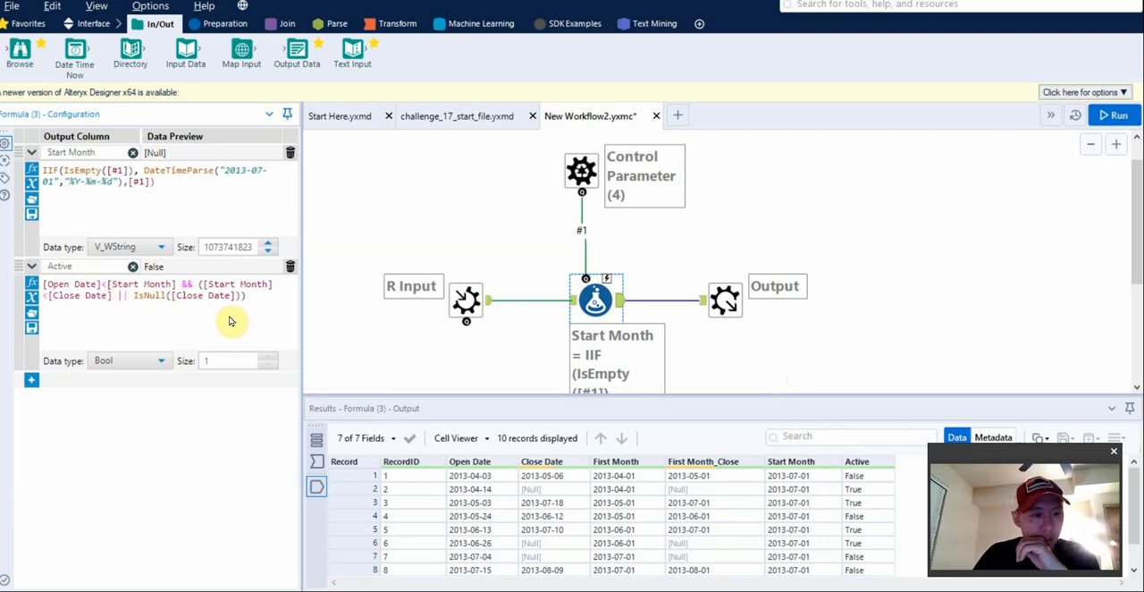
Add a third output column named Close to the Formula tool.
click(29, 380)
click(85, 379)
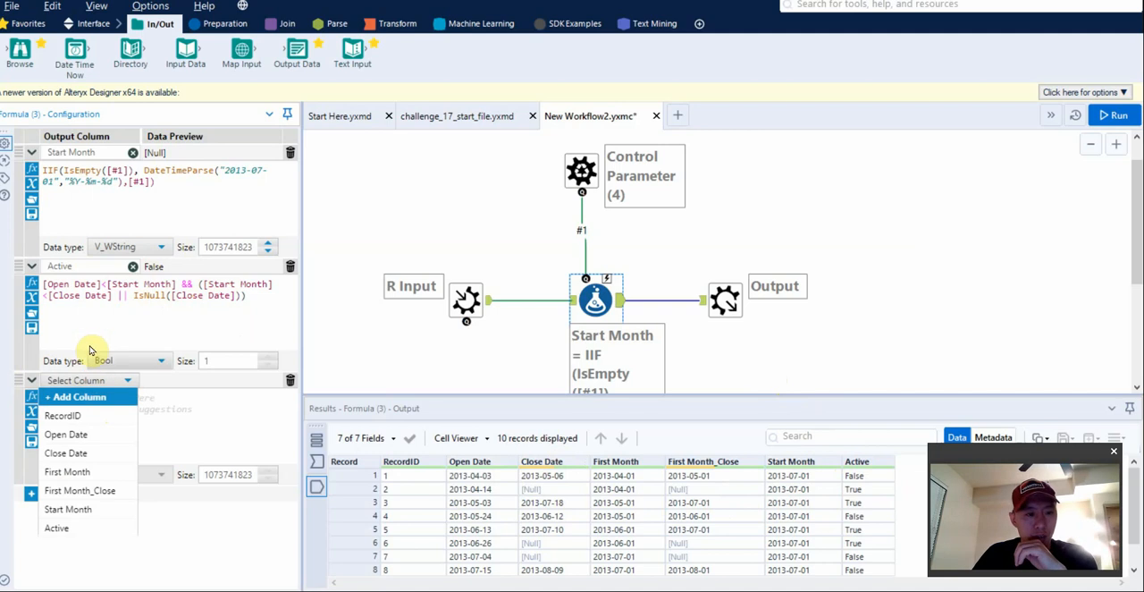
click(91, 319)
click(85, 381)
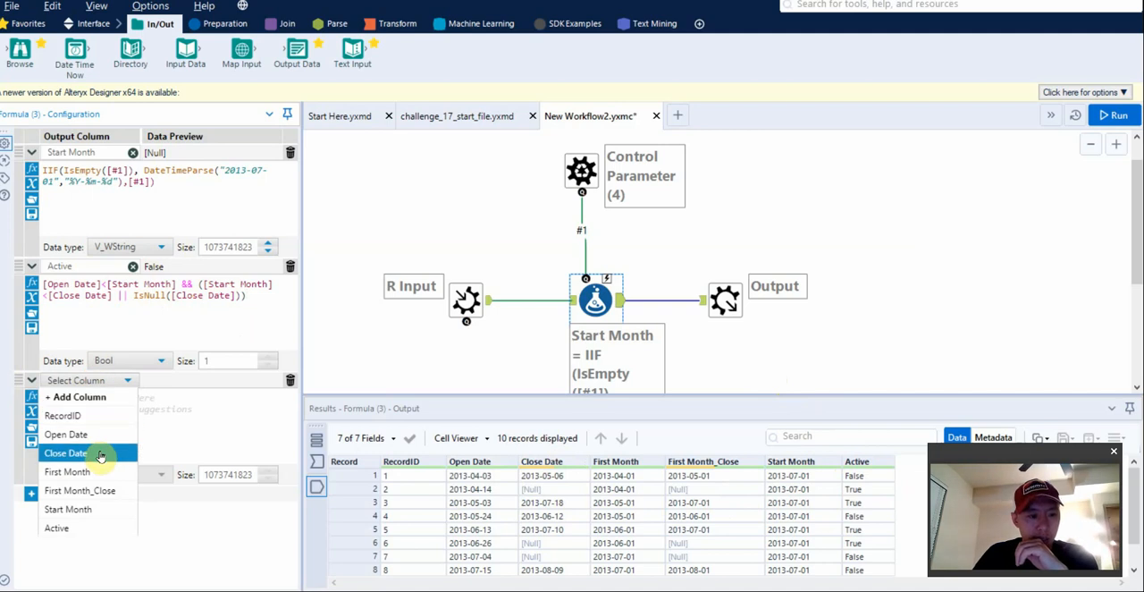
click(99, 452)
click(114, 380)
click(108, 395)
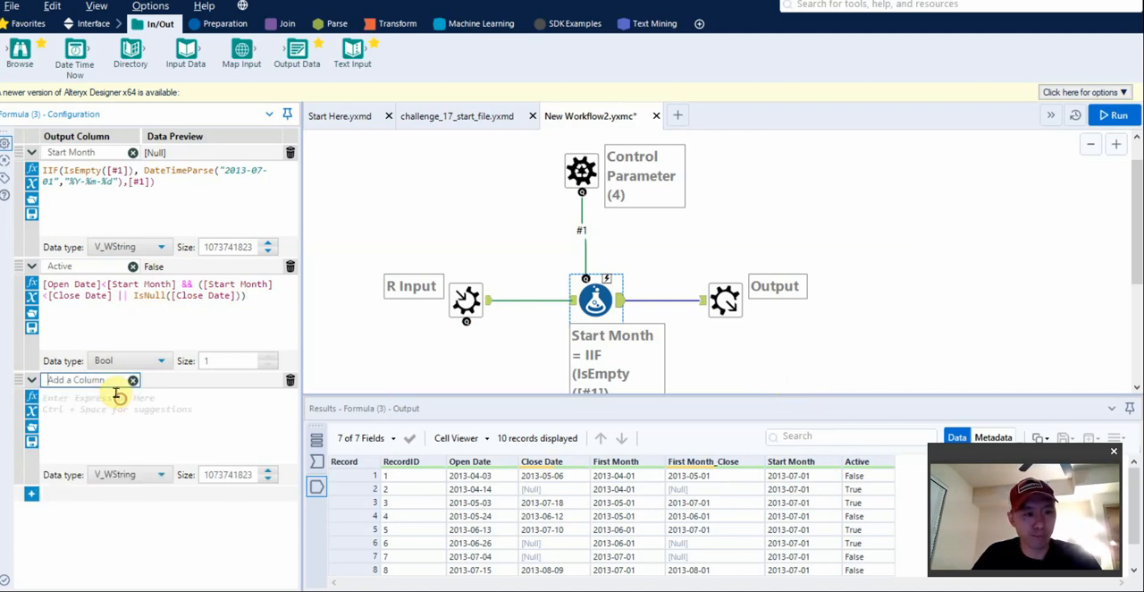
text(Close)
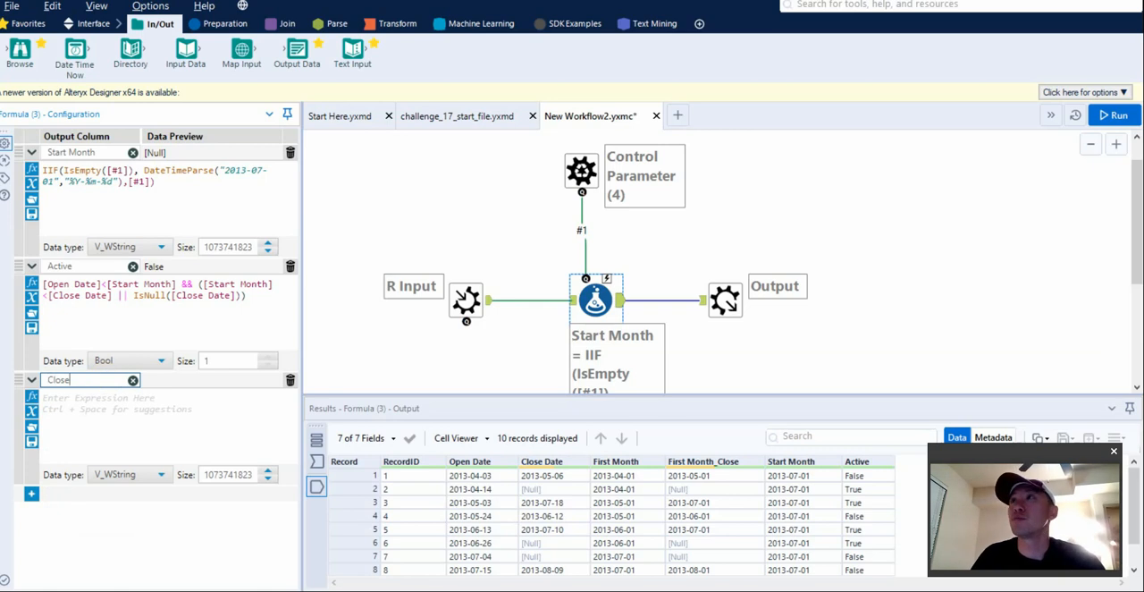
Set the Close column's expression to [First Month_Close]=[Start Month].
click(176, 413)
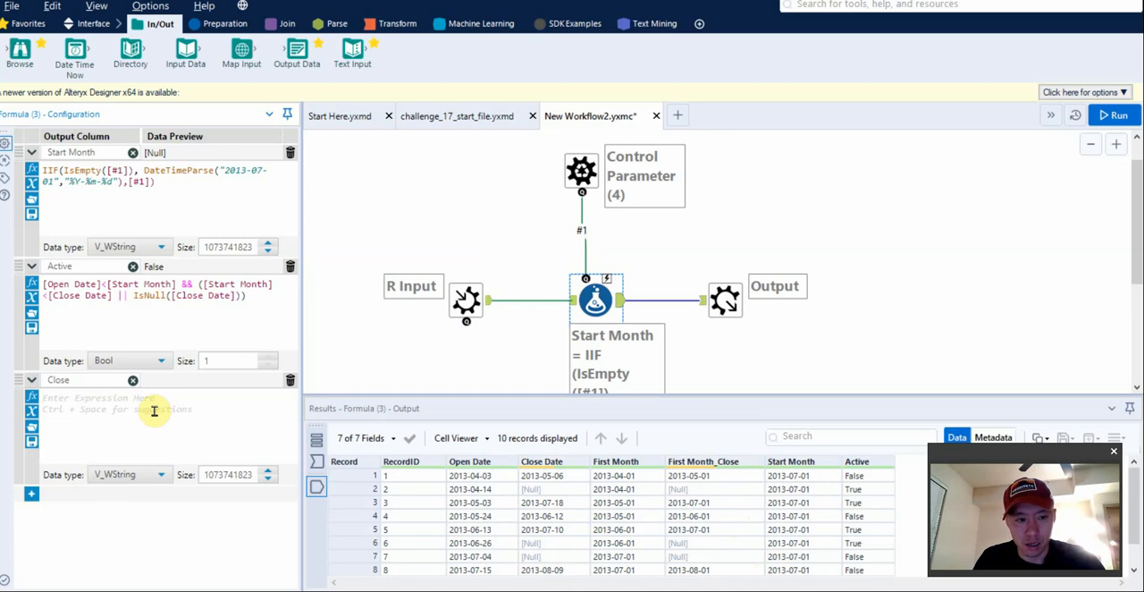
text(first)
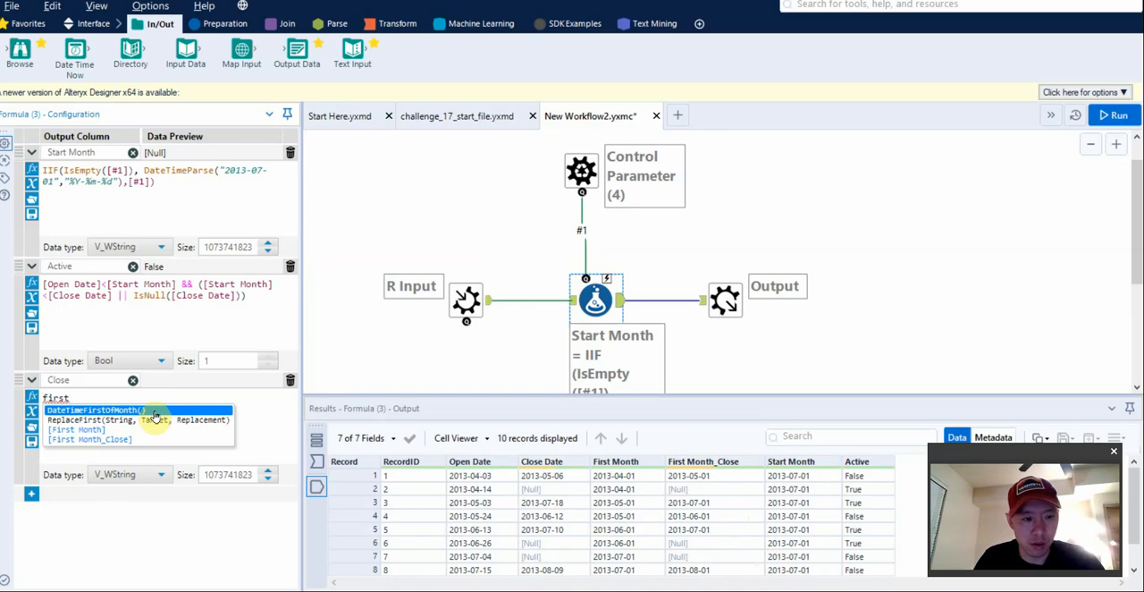
key(Down)
key(Down)
key(Down)
key(Return)
text(=)
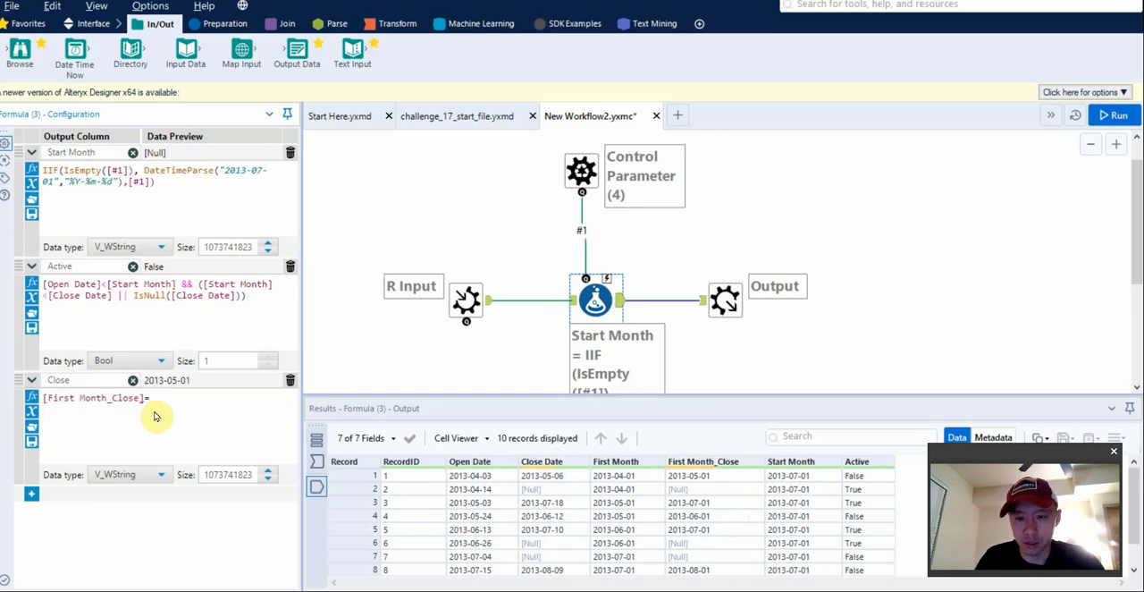
text(start)
key(Down)
key(Down)
key(Down)
key(Down)
key(Return)
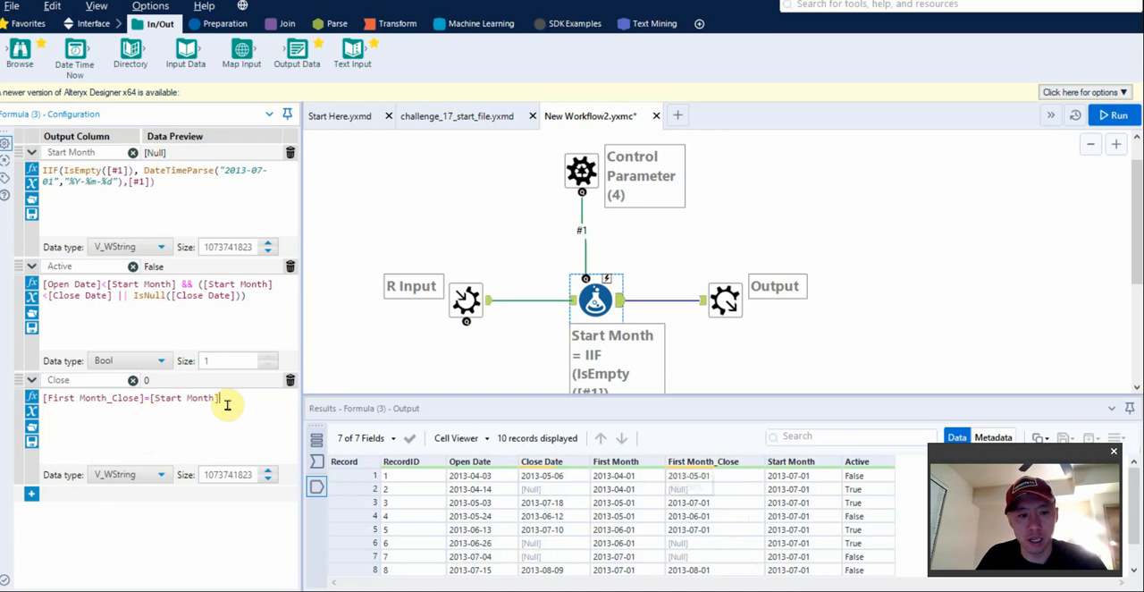
Set the Close column's data type to Bool and run the macro.
click(159, 475)
click(116, 329)
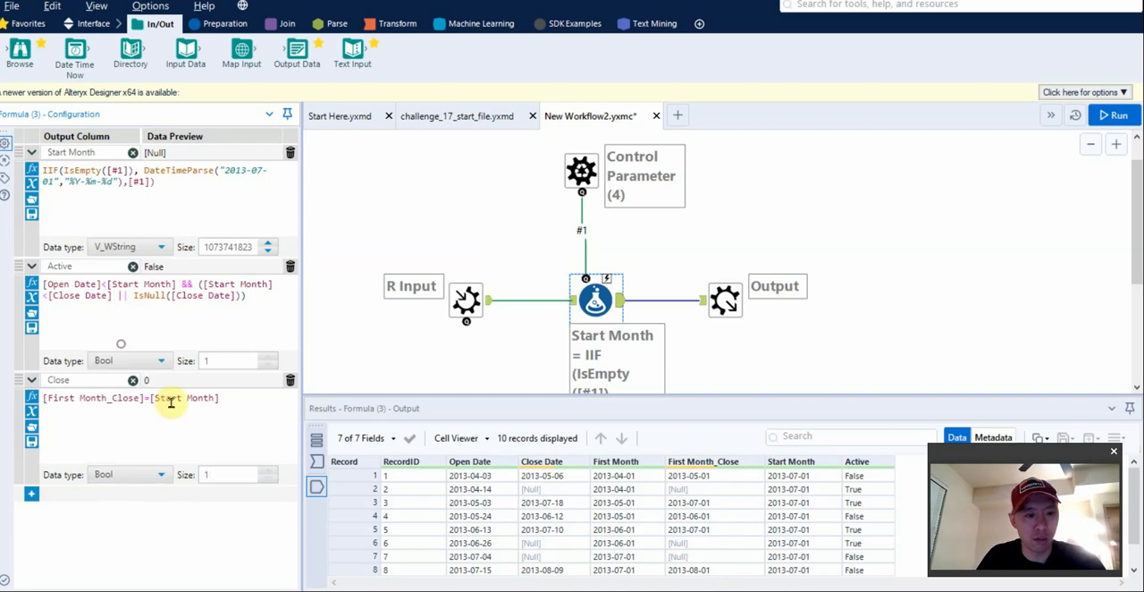
key(ctrl+r)
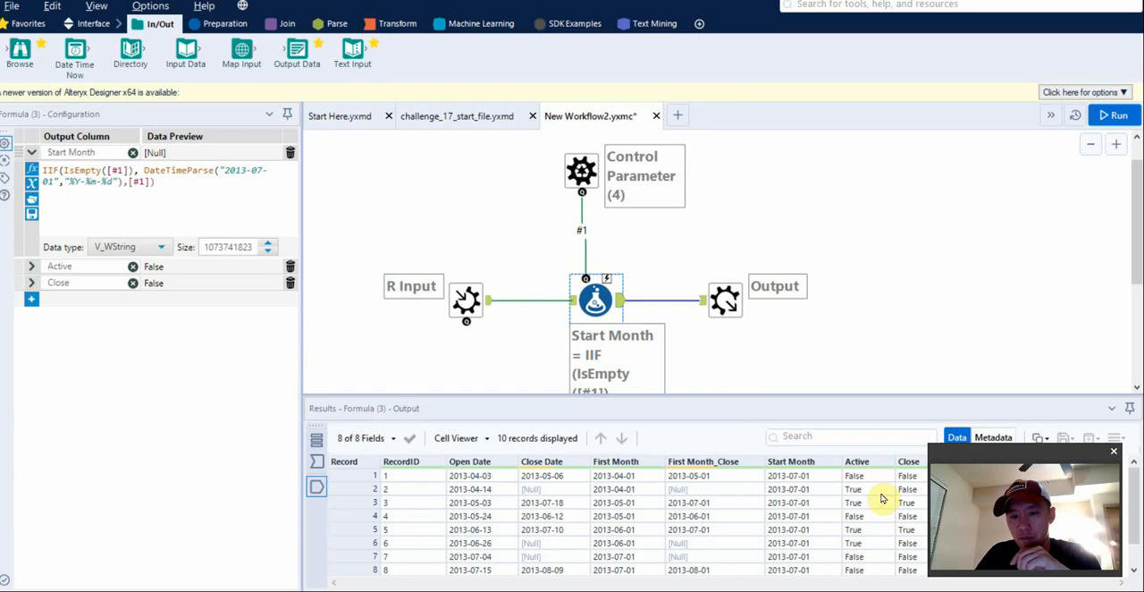
Wrap the Active expression in IIF( ,1,0) and set its data type to Byte.
click(31, 266)
click(45, 284)
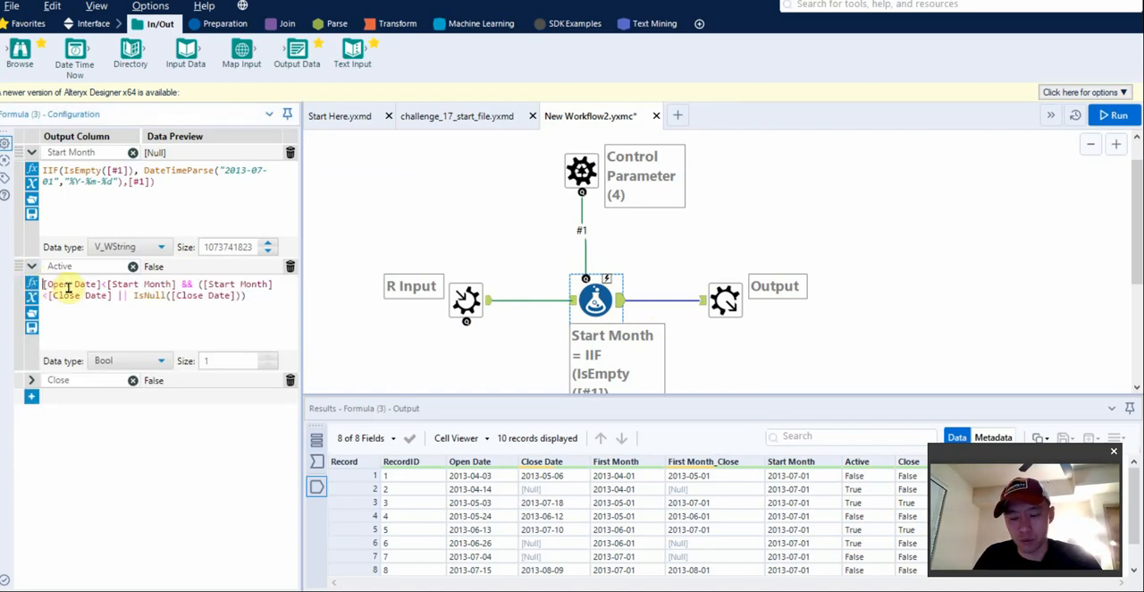
text(IIF()
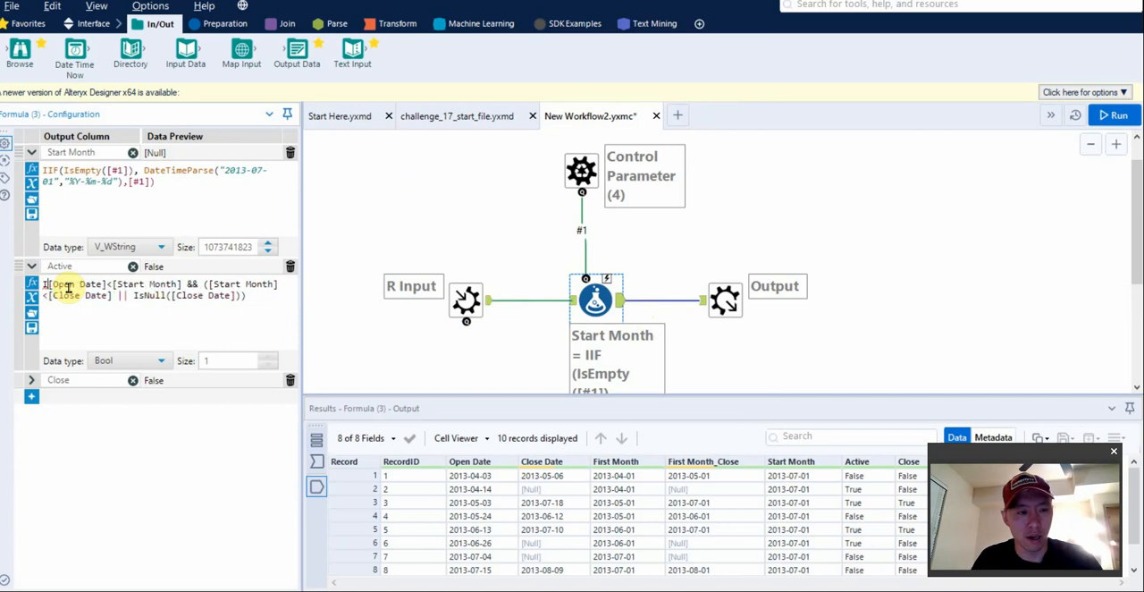
click(68, 287)
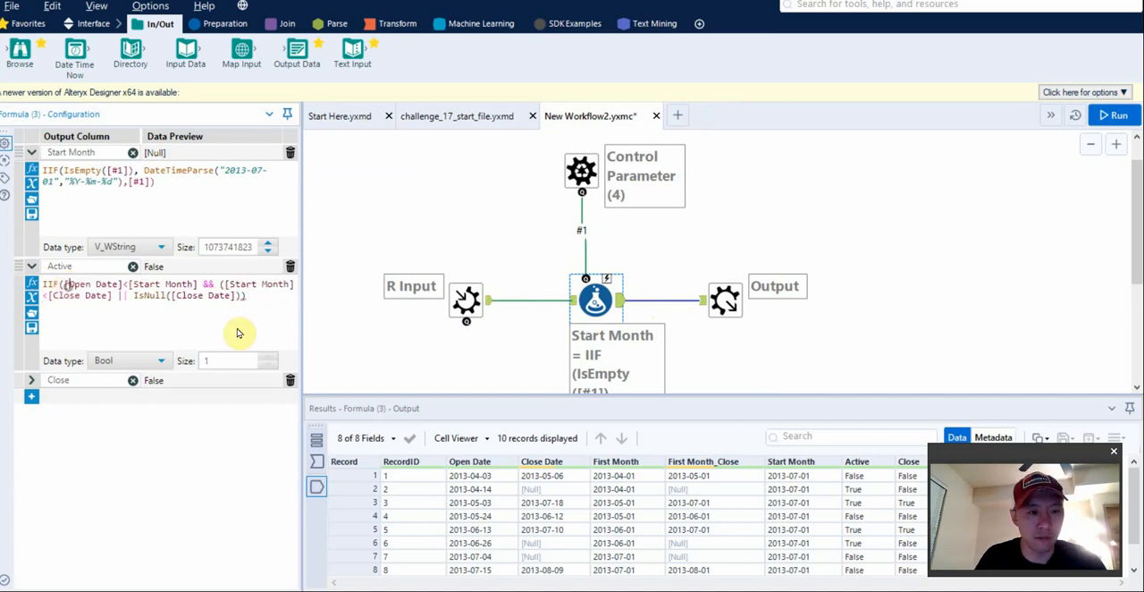
click(261, 298)
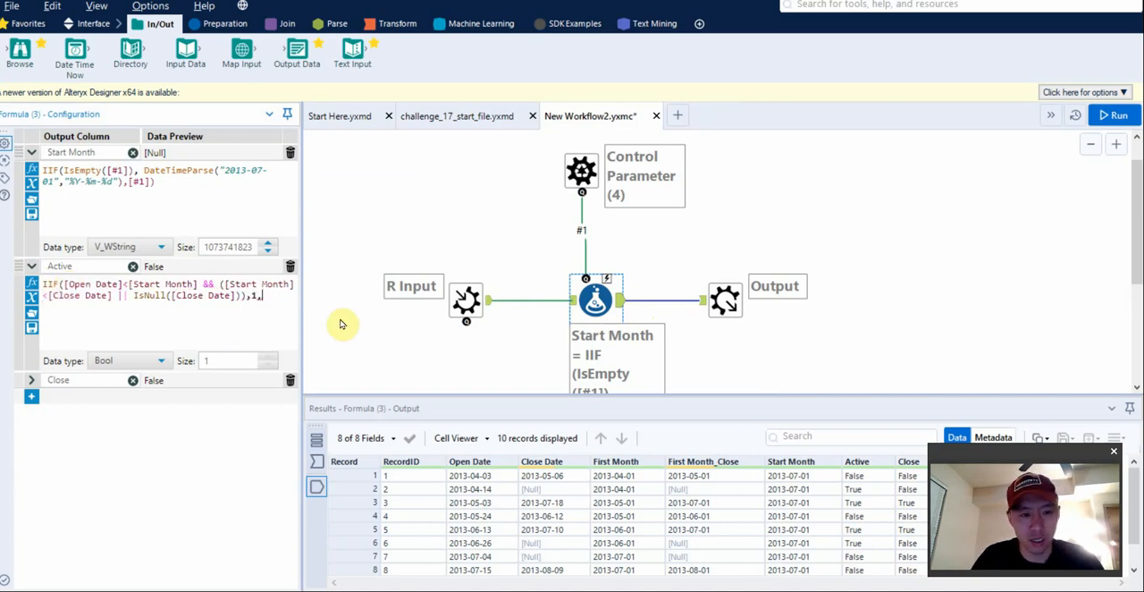
click(123, 360)
click(125, 418)
Wrap the Close expression in IIF( ,1,0), set its data type to Byte, and run the macro.
click(31, 380)
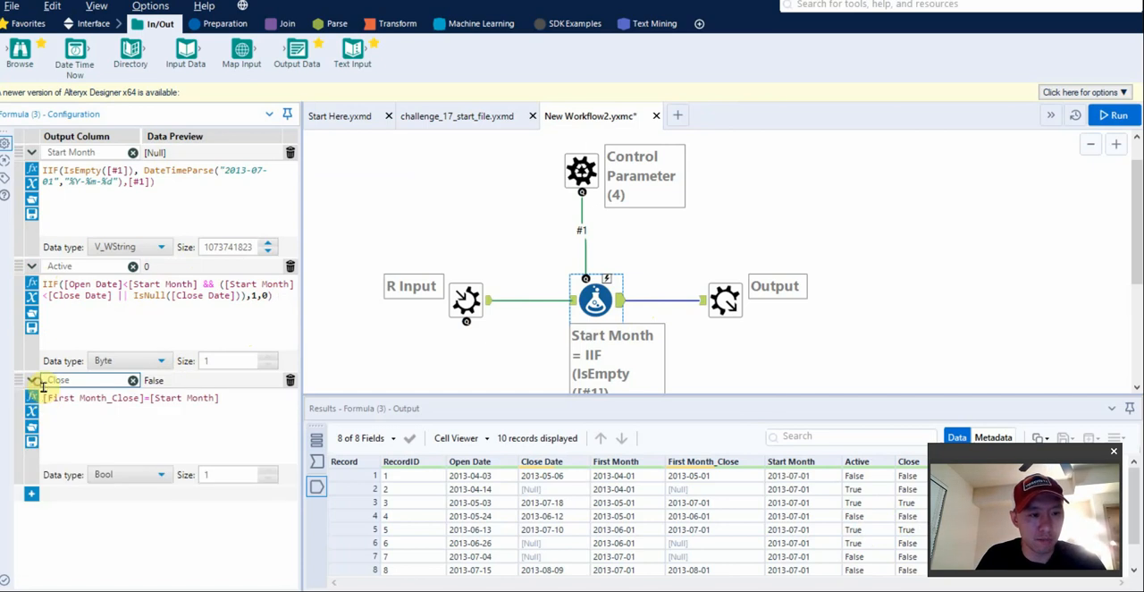
text(IF()
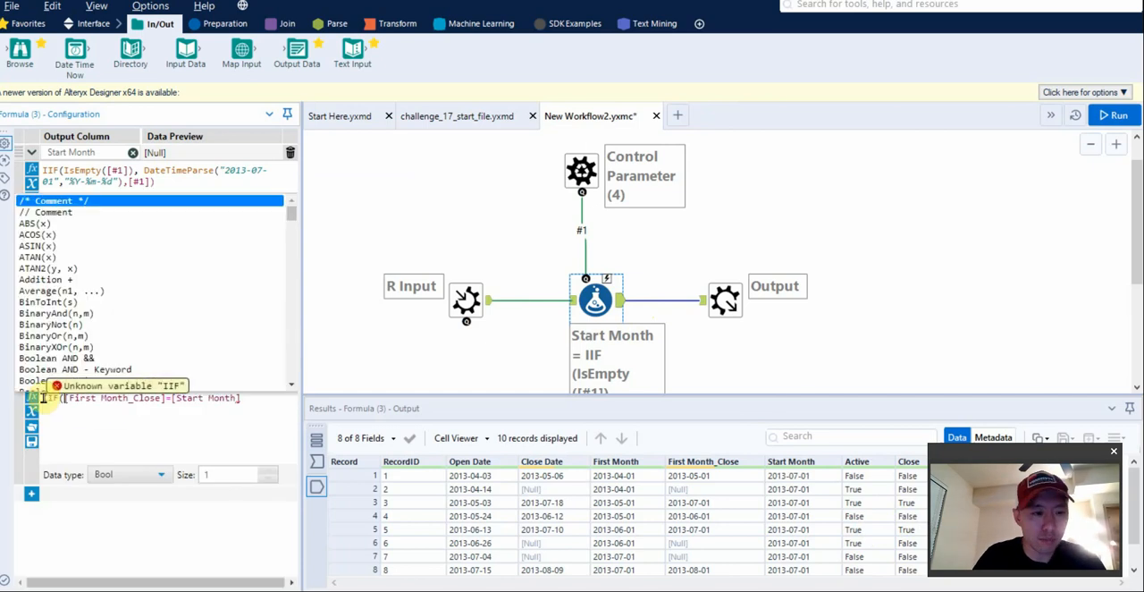
click(251, 399)
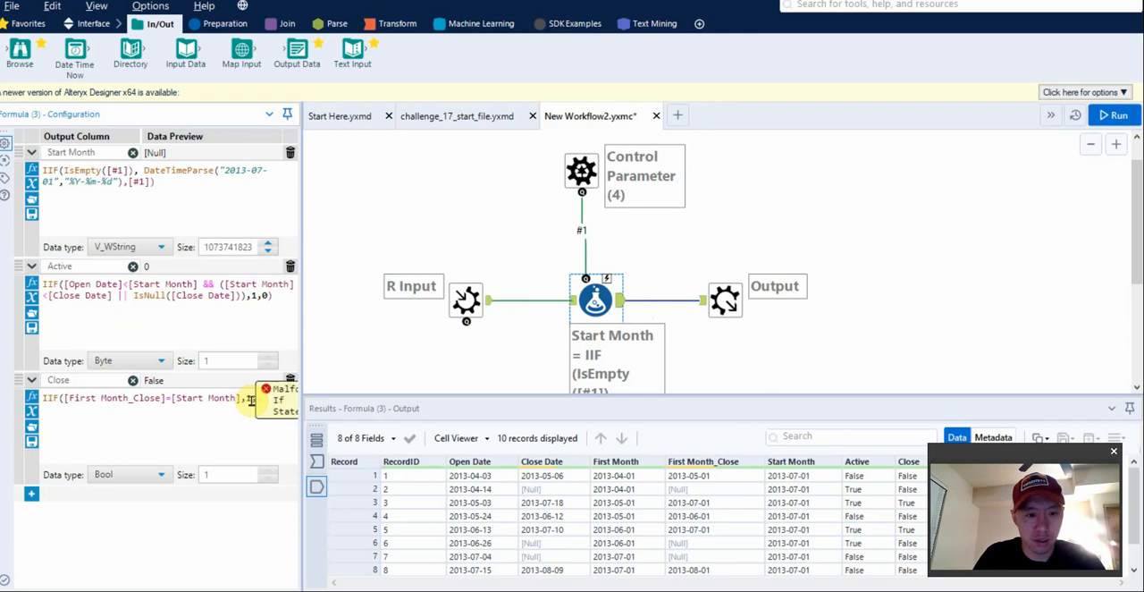
click(145, 472)
click(112, 358)
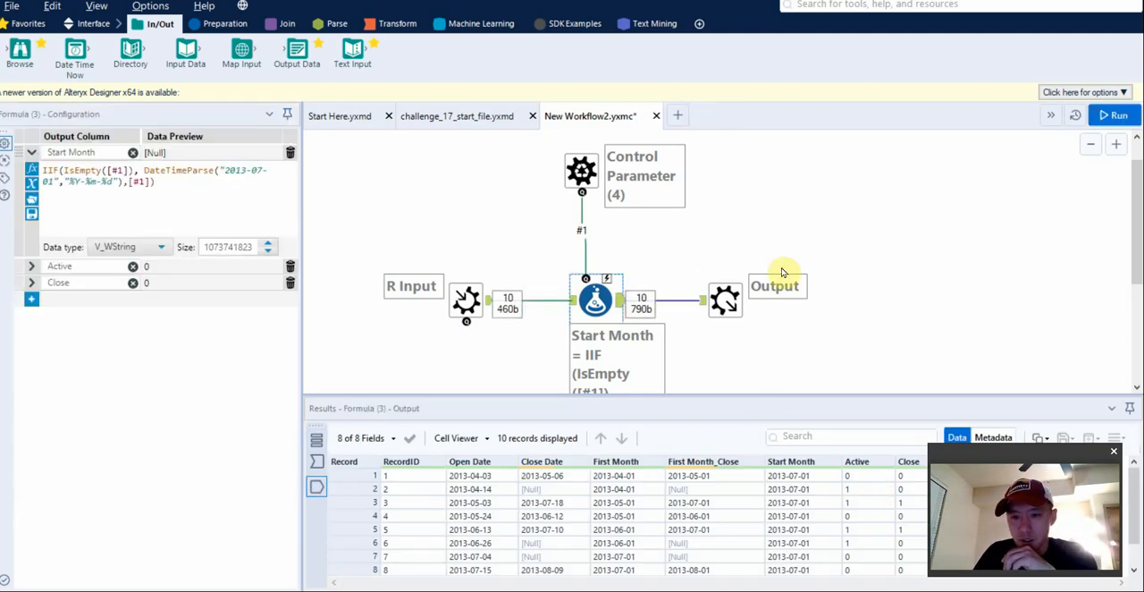
Insert a Summarize tool between the Formula tool and the macro Output.
click(399, 23)
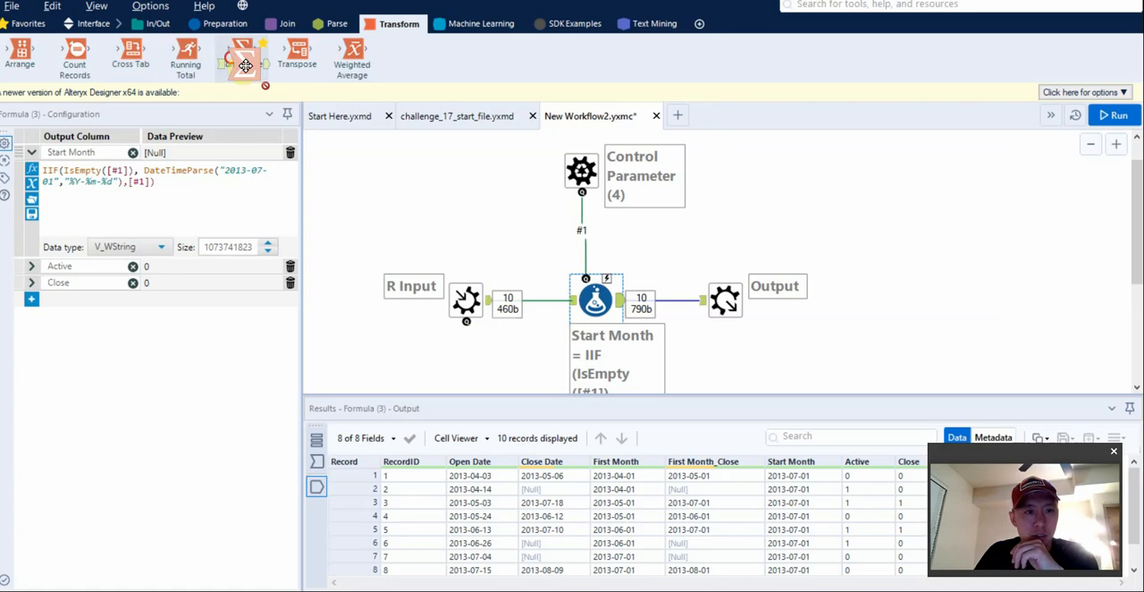
drag(242, 51, 880, 297)
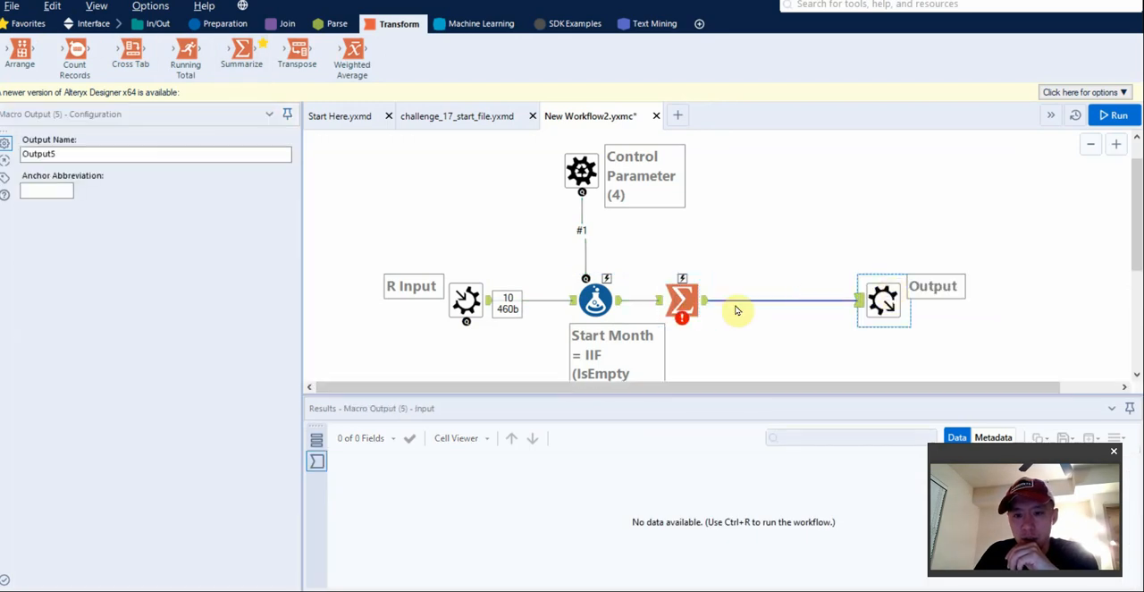
drag(691, 309, 758, 307)
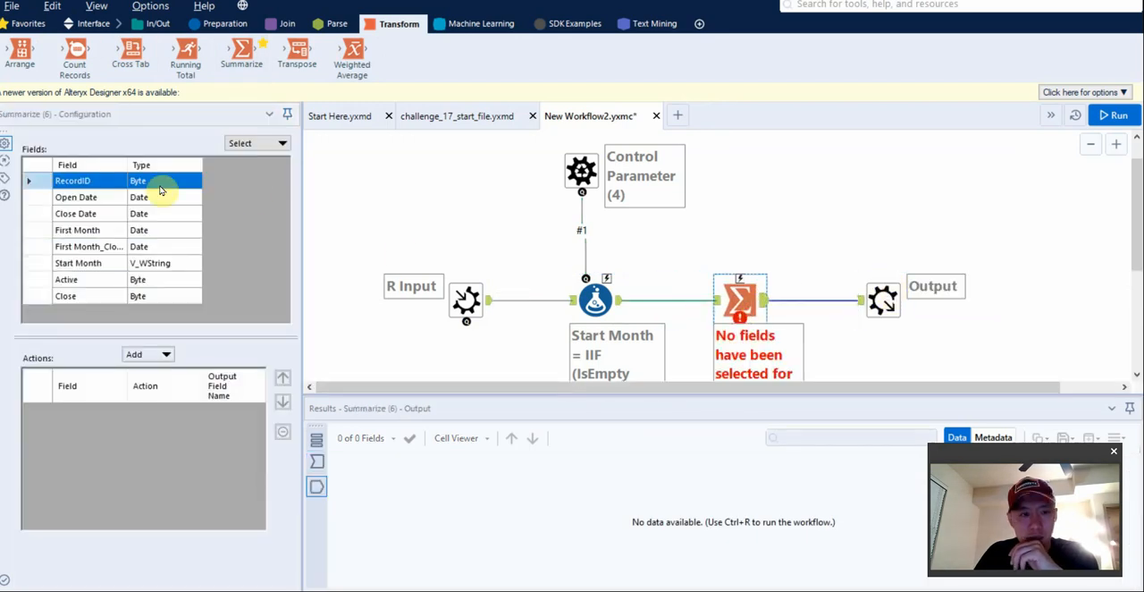
Configure the Summarize tool to group by Start Month and sum Active and Close.
click(35, 263)
click(156, 355)
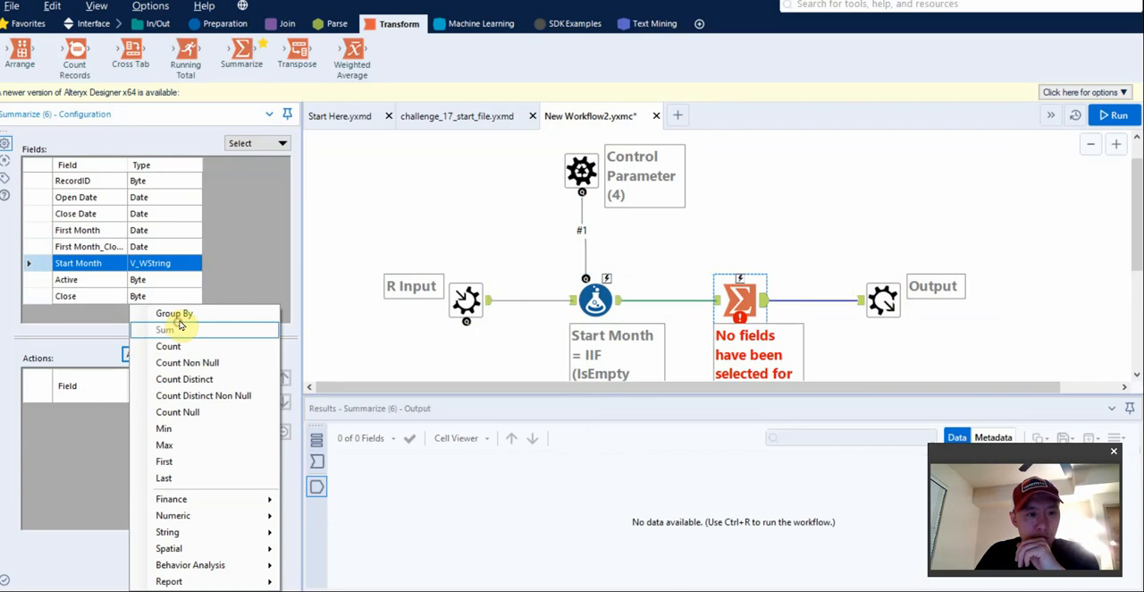
click(178, 320)
drag(36, 279, 36, 296)
click(164, 355)
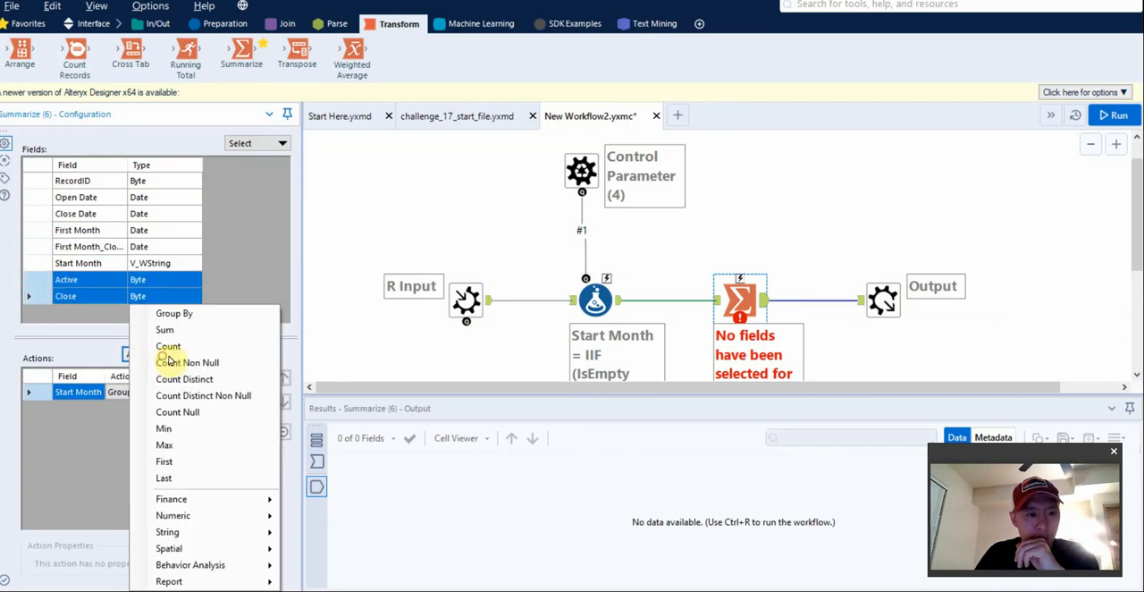
click(182, 330)
Rename the two summed output fields to Active and Close and run the macro.
click(189, 408)
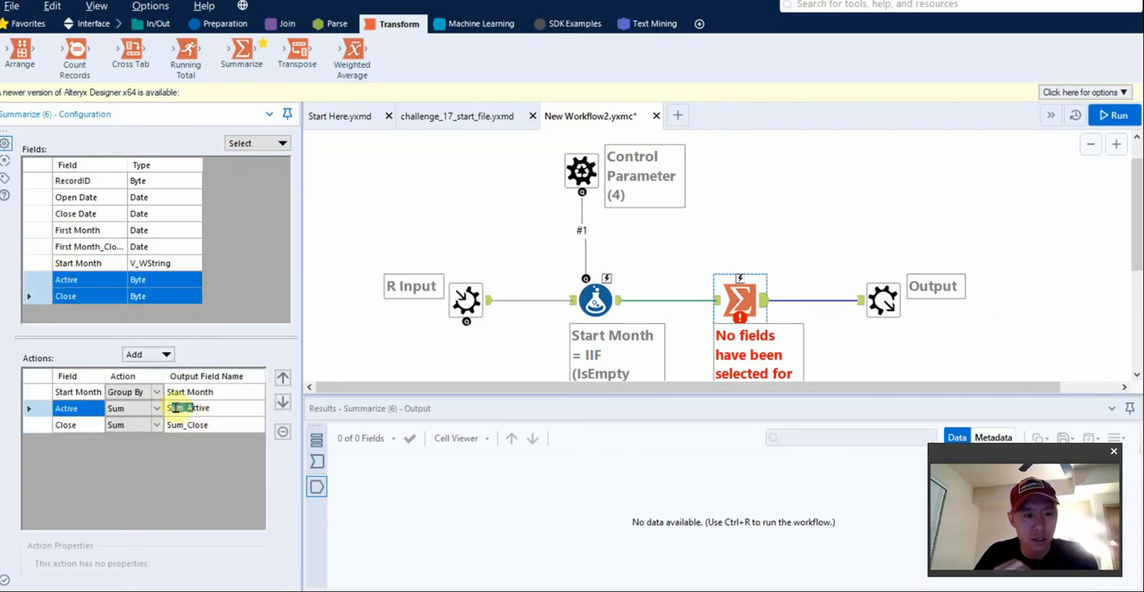
click(189, 424)
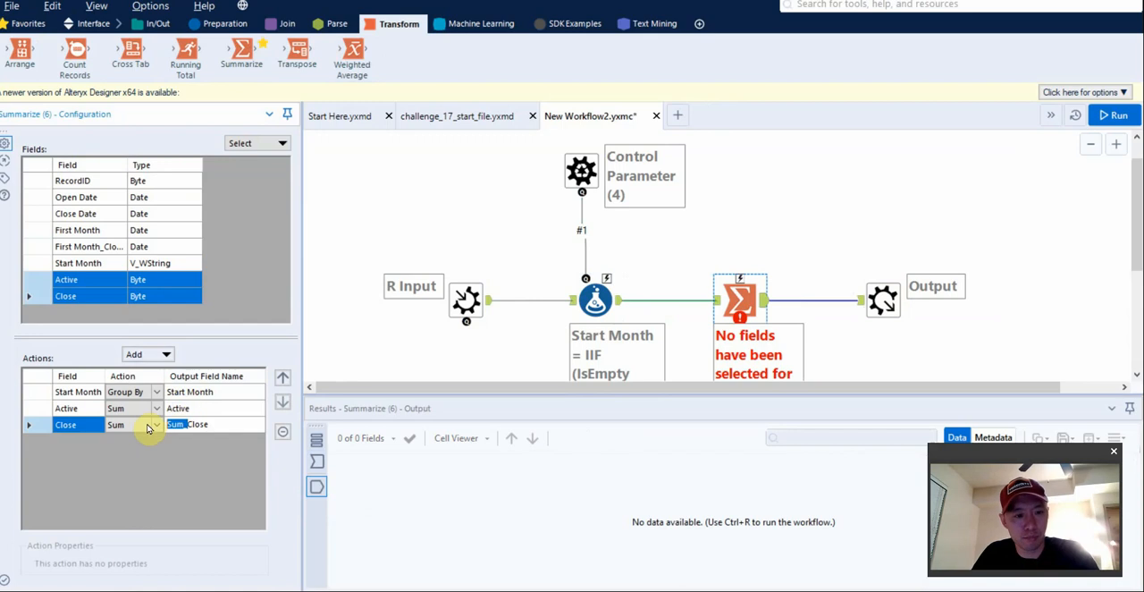
key(BackSpace)
key(ctrl+r)
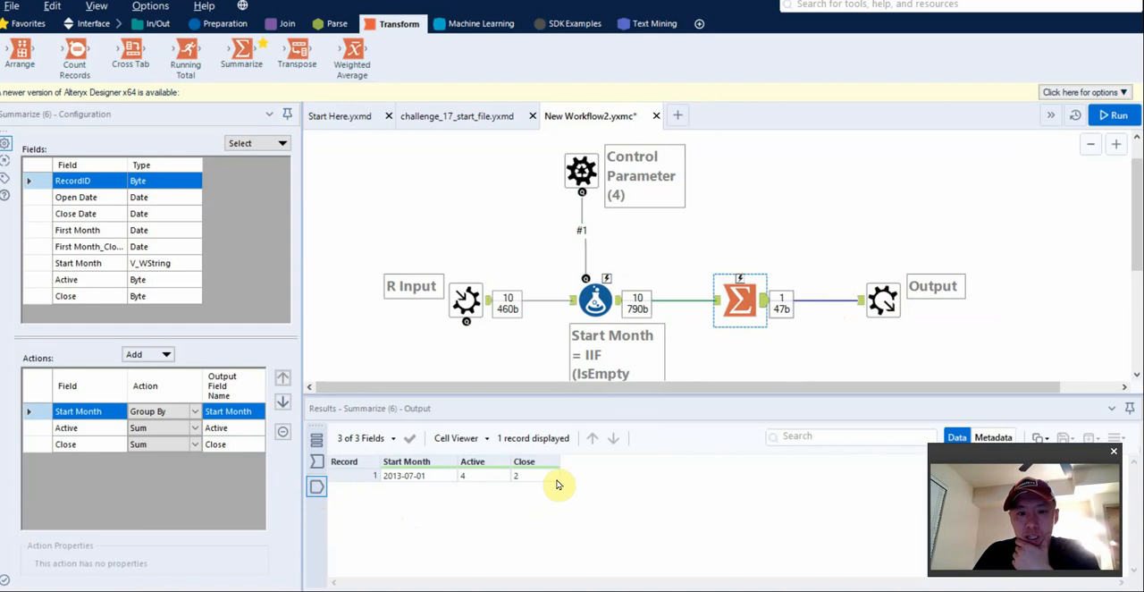
Insert a second Formula tool between the Summarize tool and the macro Output.
click(224, 23)
drag(218, 48, 811, 300)
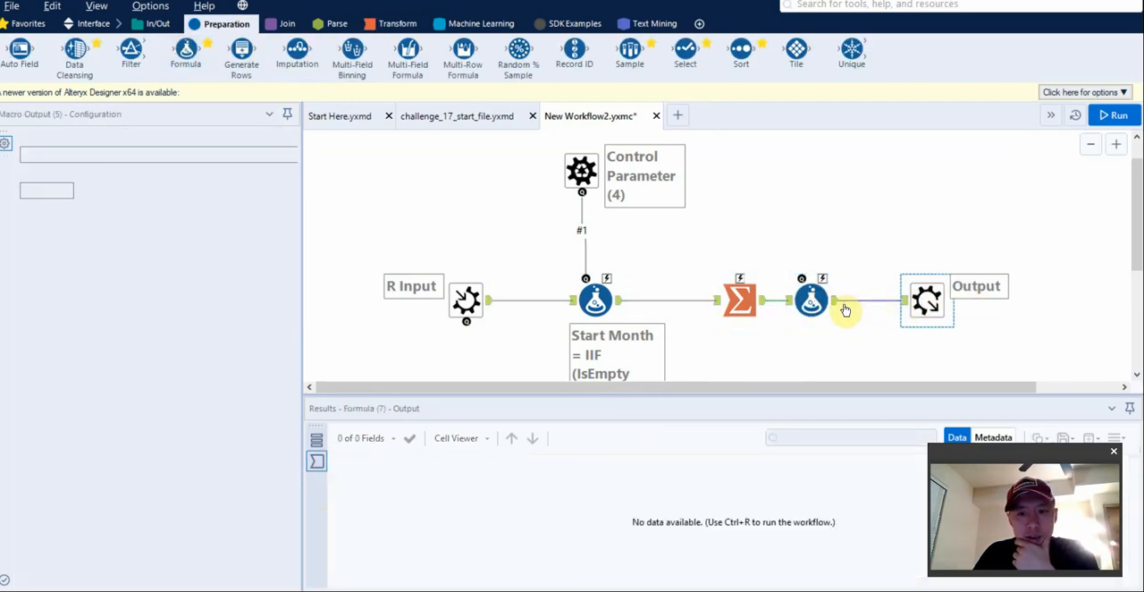
click(840, 300)
Add an output column named Ret. Rate with the expression [Close]/[Active] and run the macro.
click(127, 153)
click(79, 169)
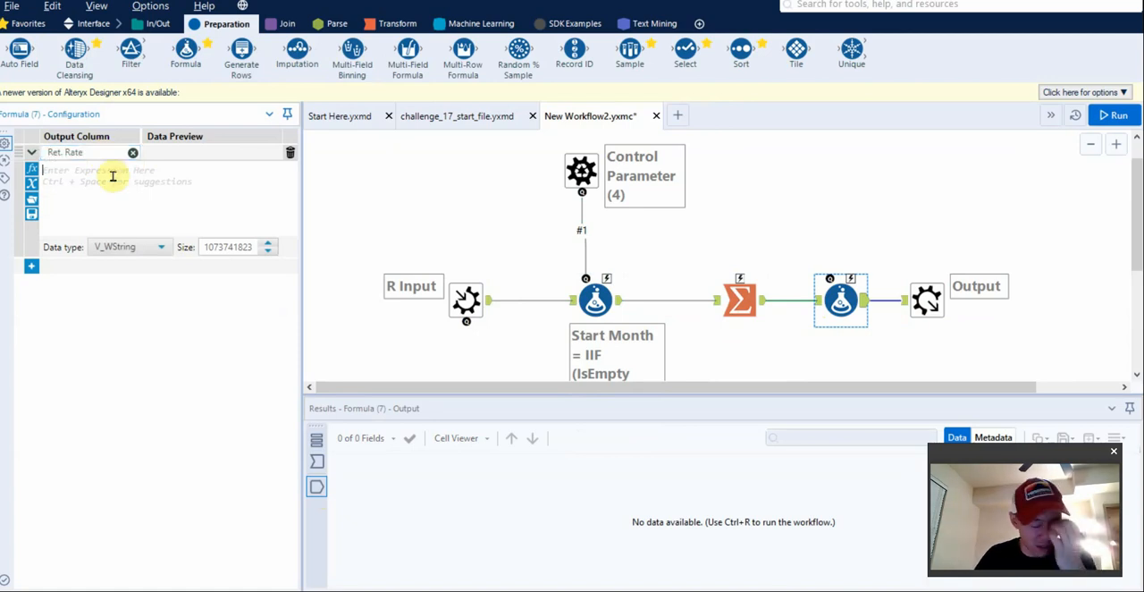
click(113, 176)
text(clo)
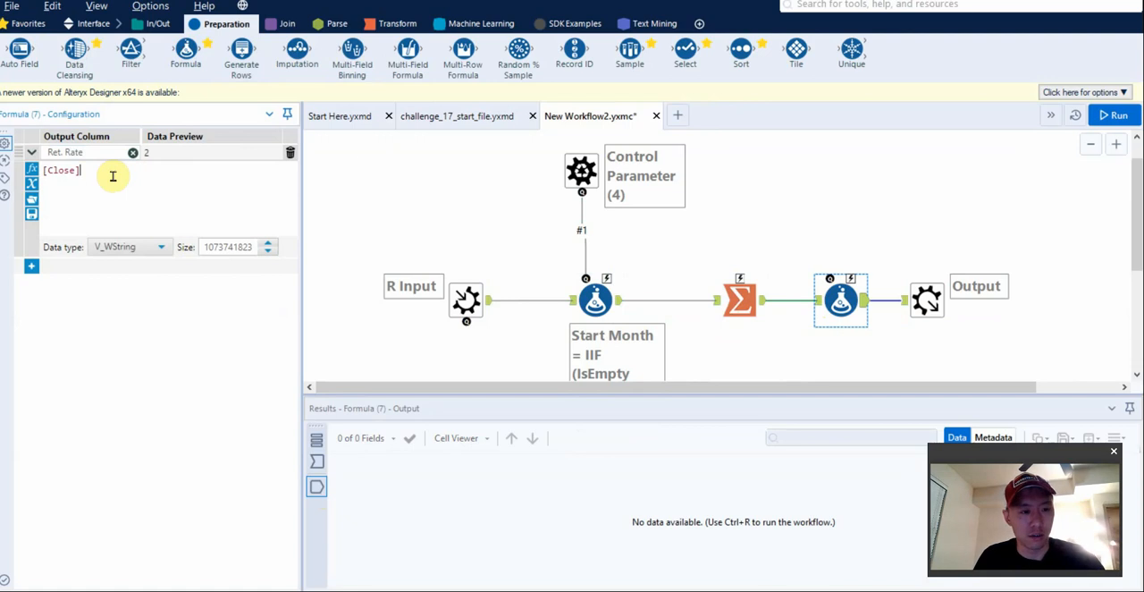
text(/[Active])
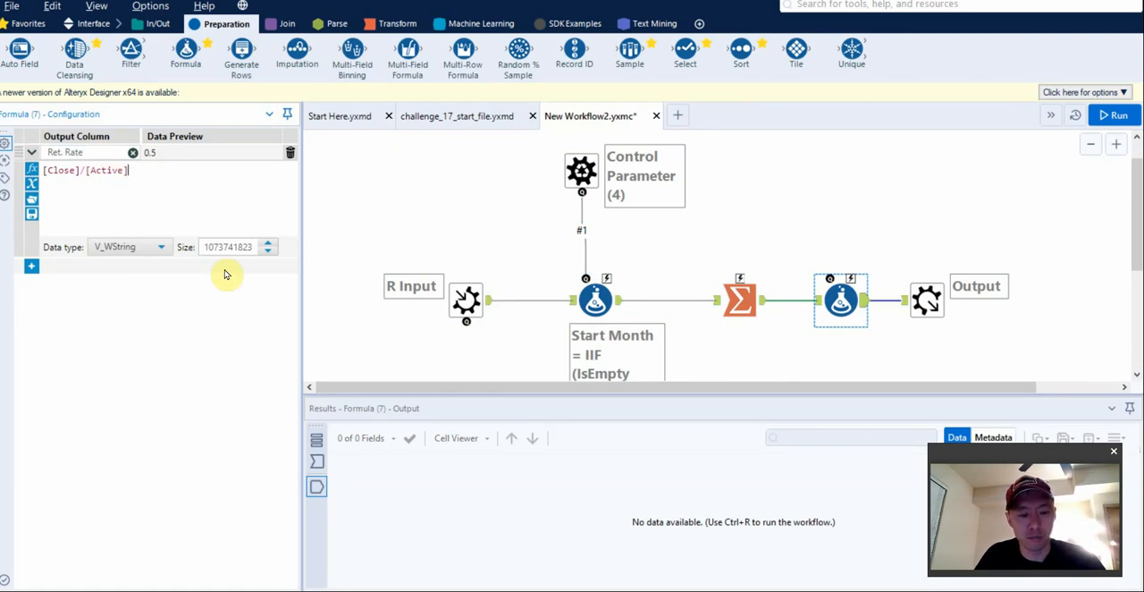
key(ctrl+r)
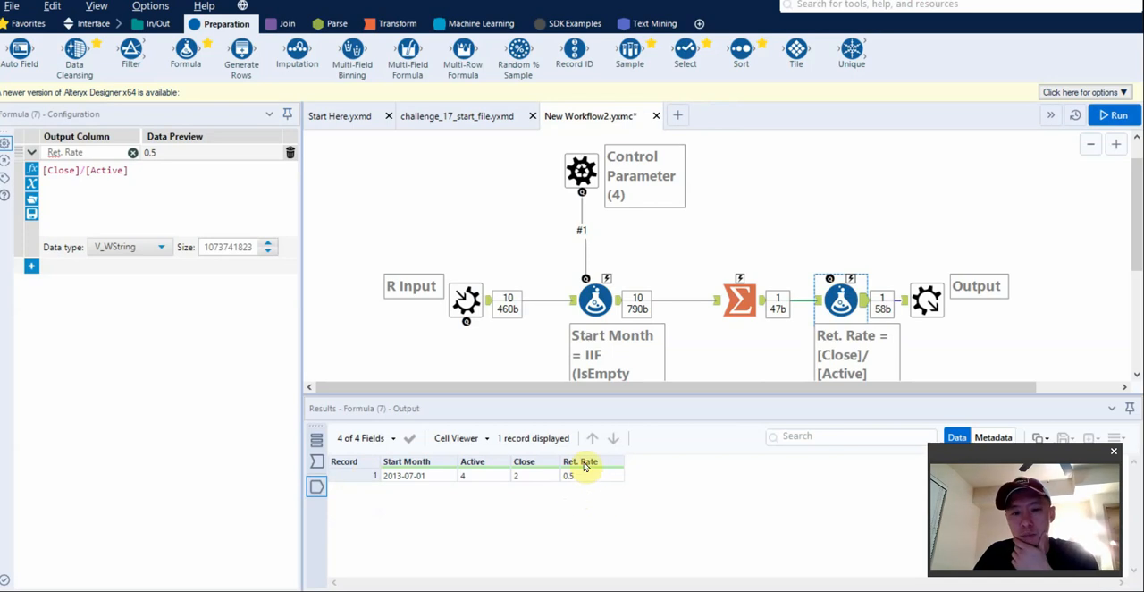
Set Ret. Rate's data type to FixedDecimal with a scale of 2 and run the macro.
click(130, 246)
click(135, 372)
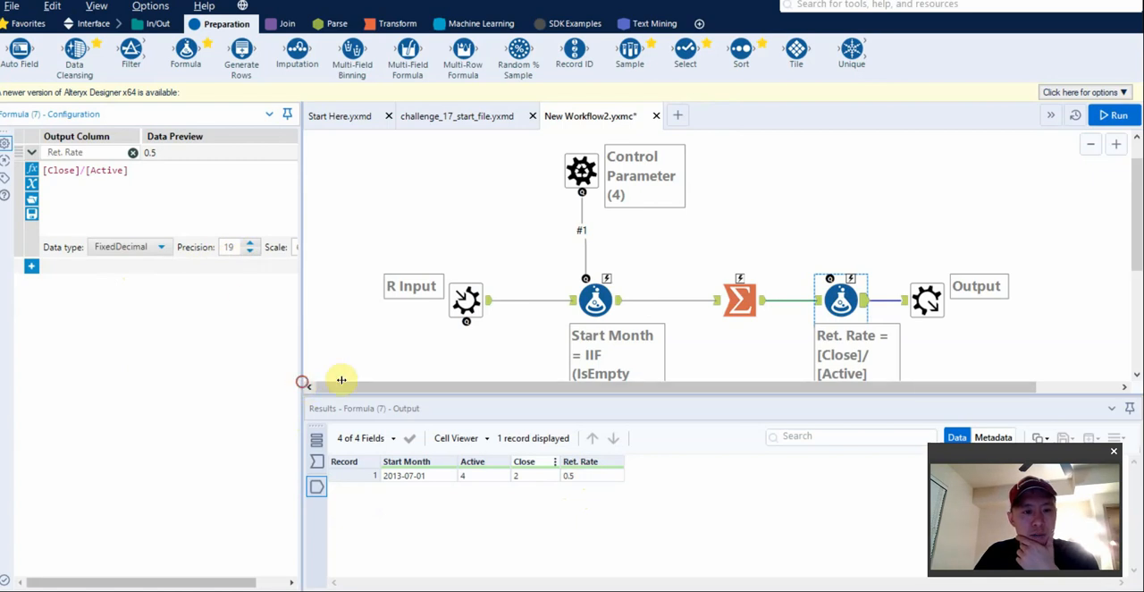
drag(341, 380, 424, 380)
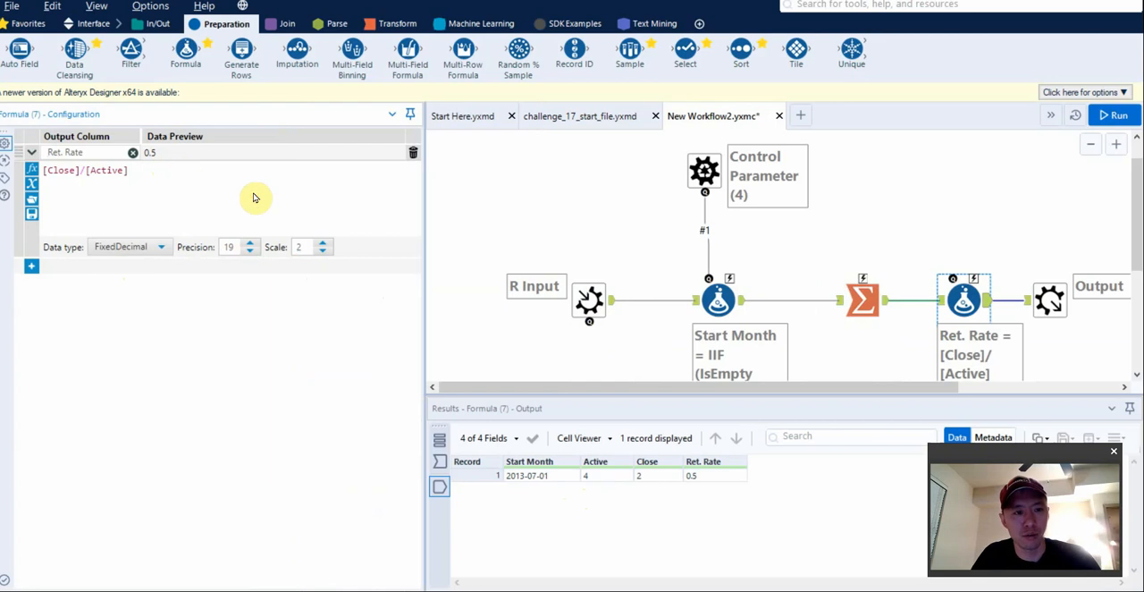
key(ctrl+r)
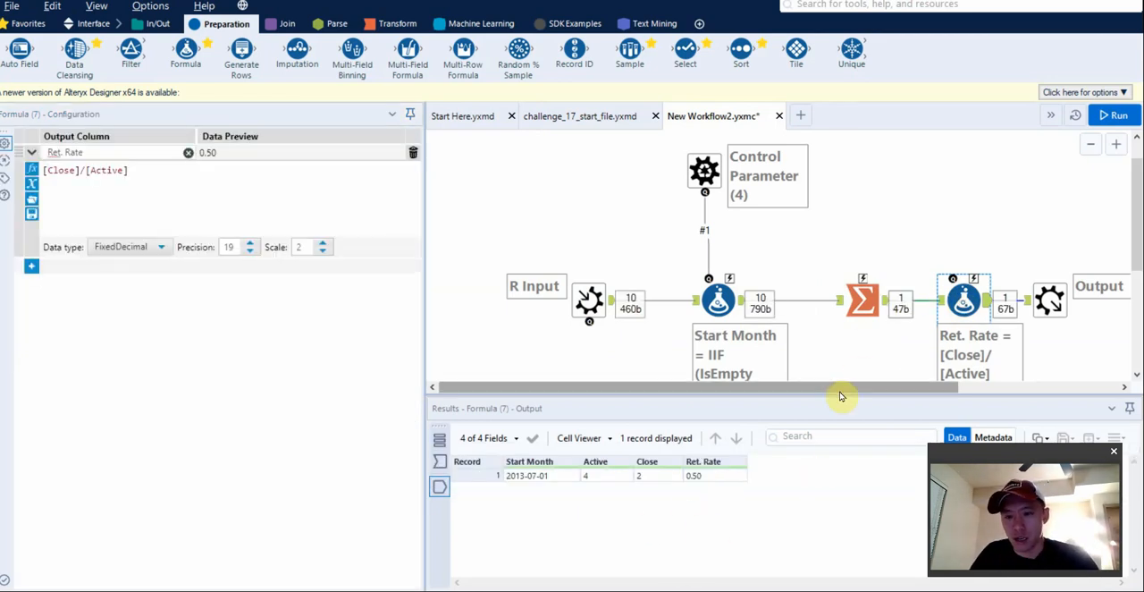
Move the macro Output farther from the Ret. Rate Formula tool and save the macro.
drag(843, 391, 935, 389)
drag(940, 310, 997, 309)
scroll(899, 292, down, 2)
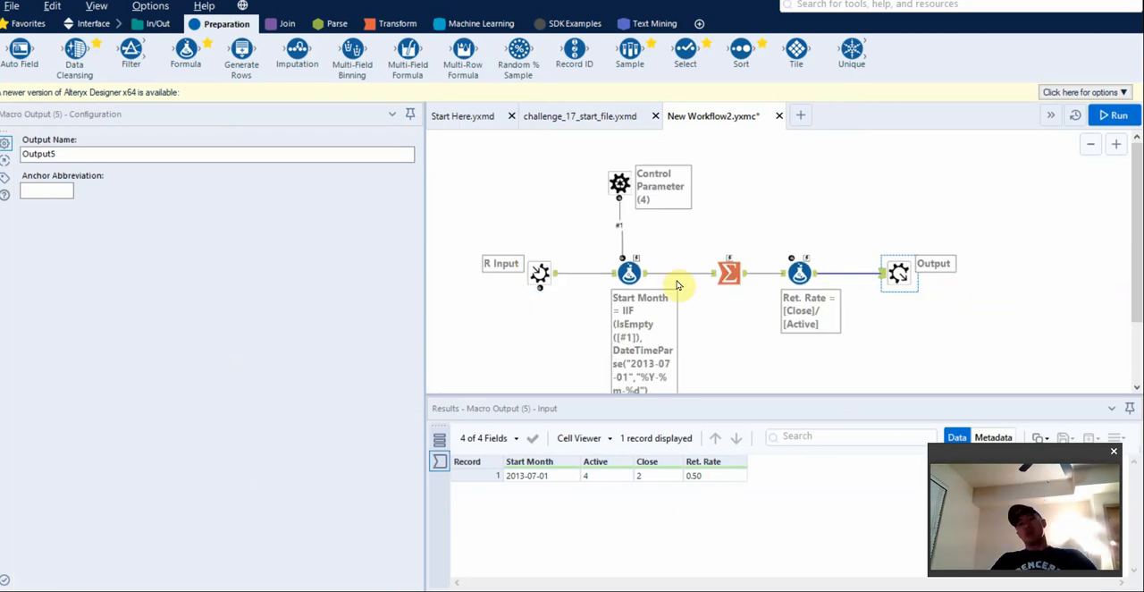
key(ctrl+s)
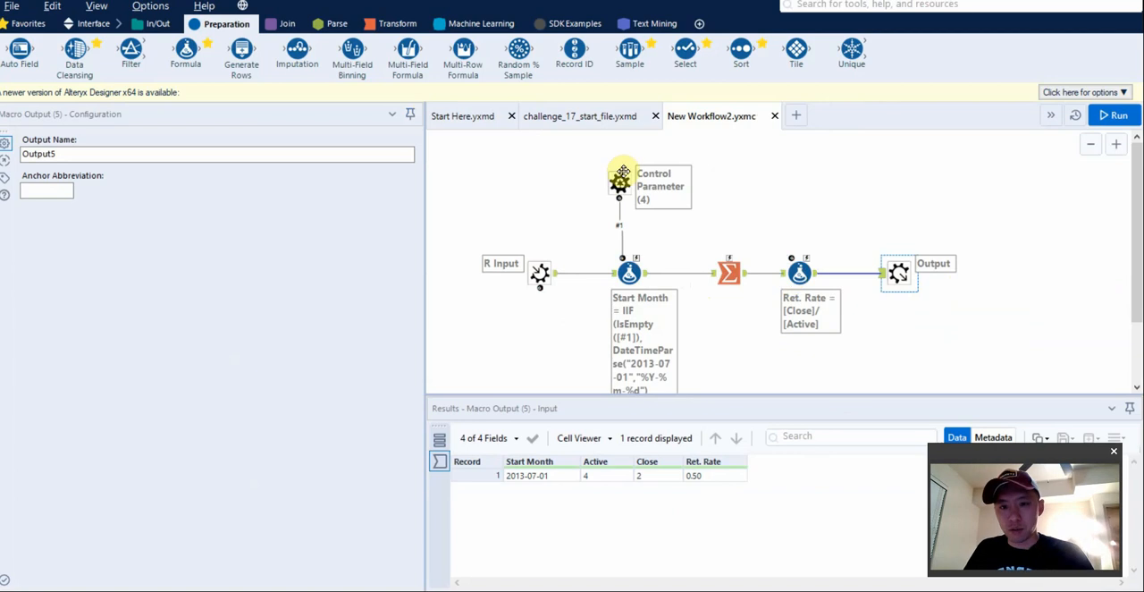
Return to challenge_17_start_file.yxmd, accept the macro refresh, and widen the canvas area.
click(601, 125)
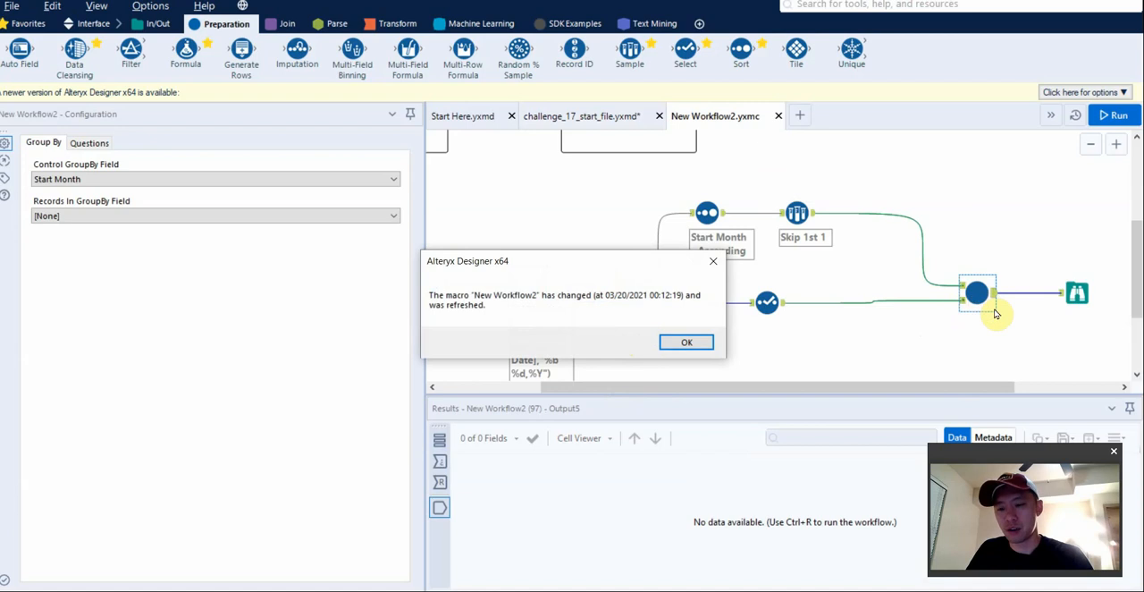
click(692, 344)
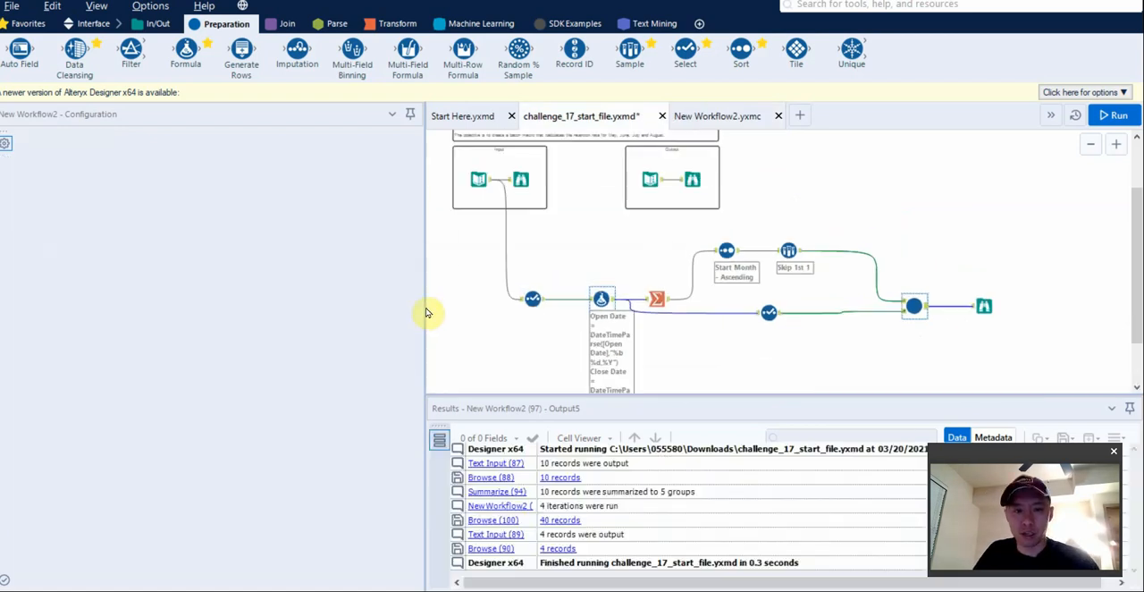
drag(423, 304, 336, 304)
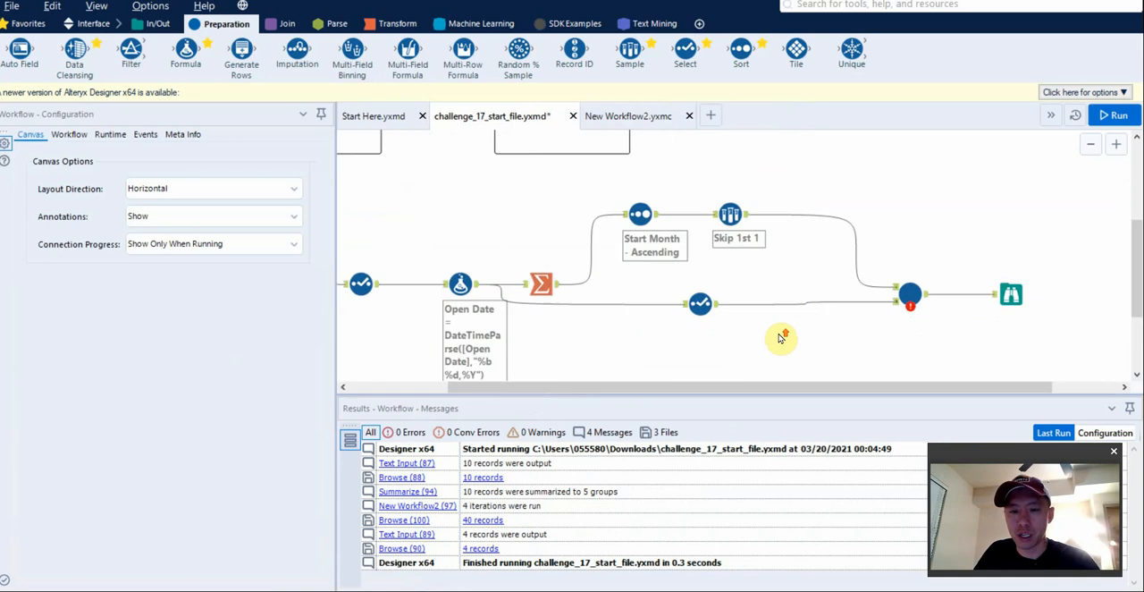
Align the Summarize tool with the Sort and Sample tools, and move the lower-branch Select tool closer to the macro.
scroll(759, 334, up, 2)
mouse_move(908, 309)
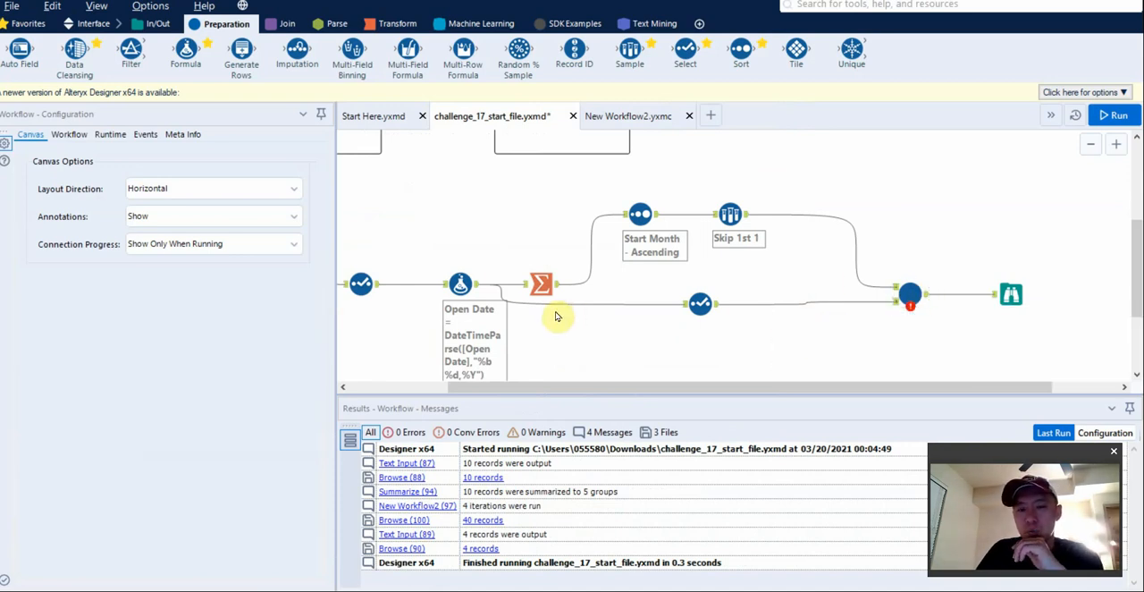
click(730, 214)
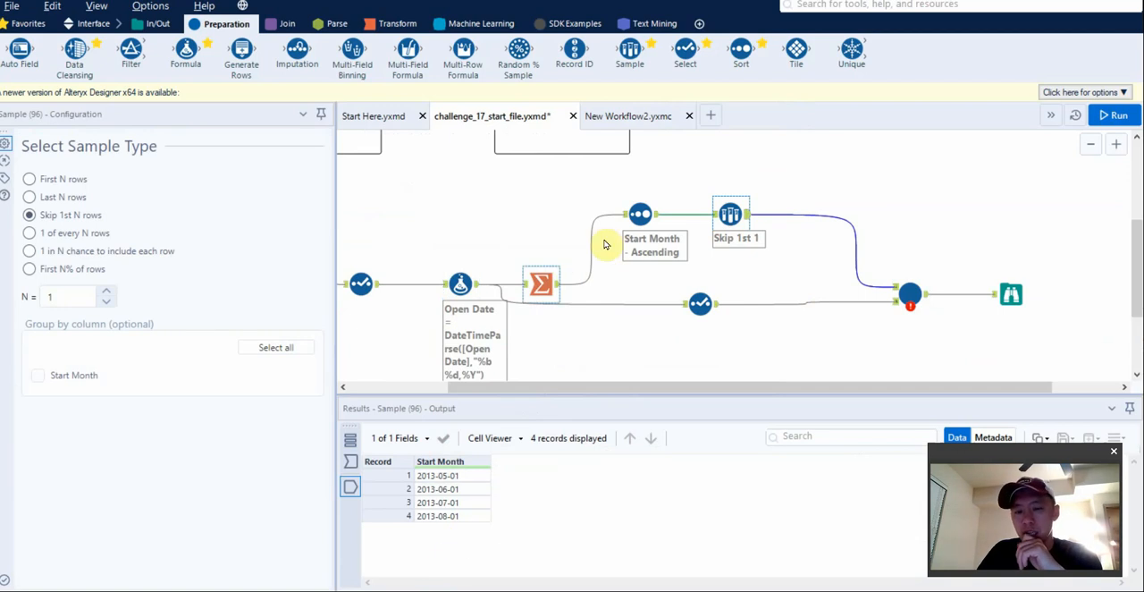
drag(541, 281, 551, 212)
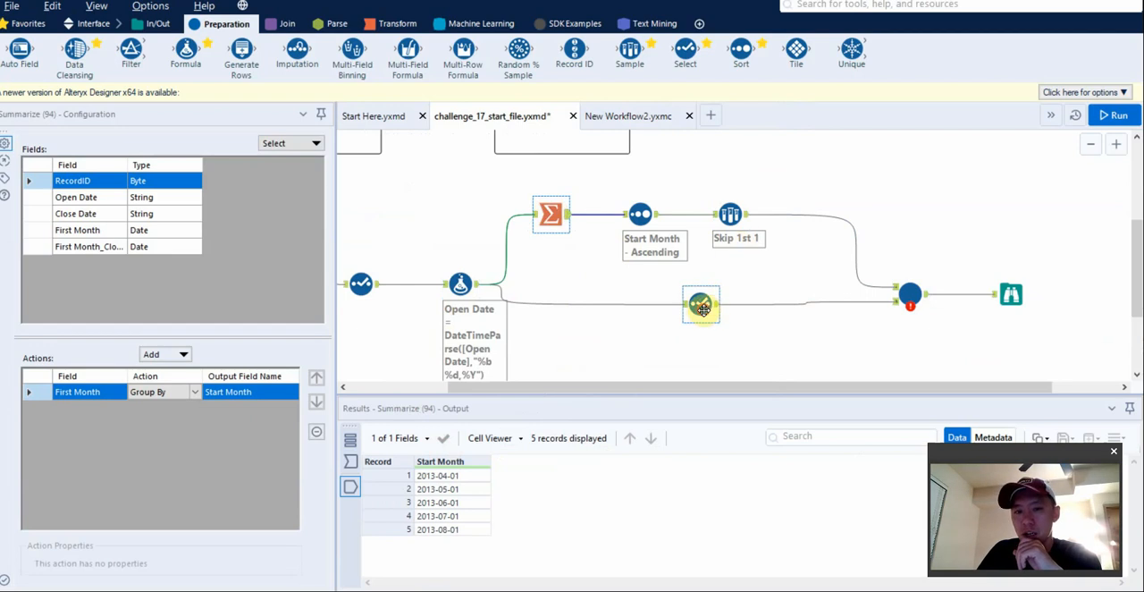
drag(700, 304, 820, 303)
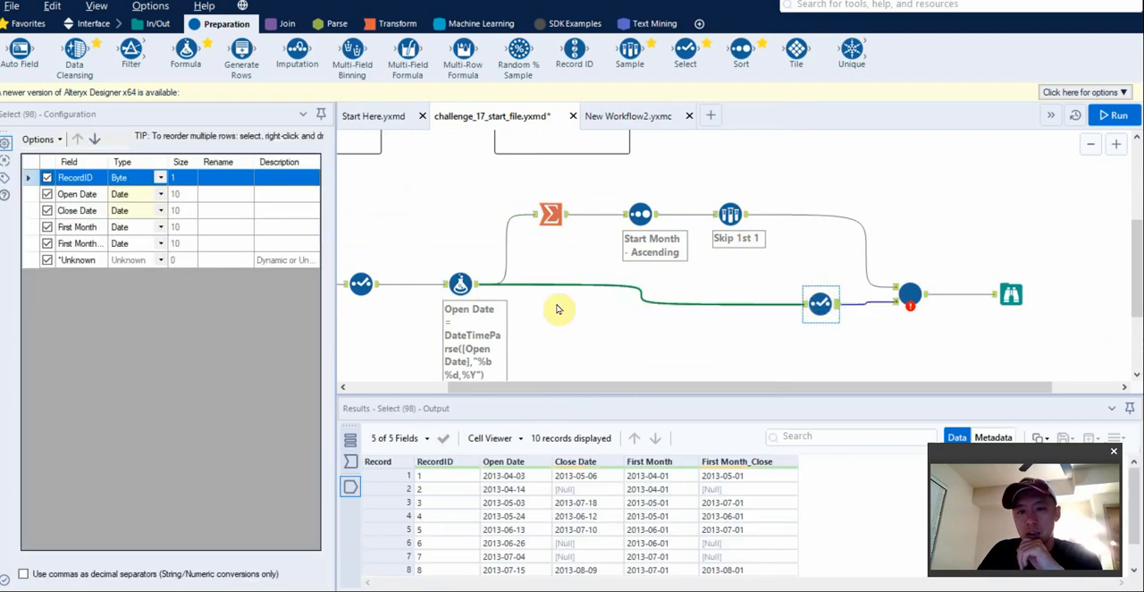
Review the records that the Sample and Select tools feed into the batch macro.
click(730, 214)
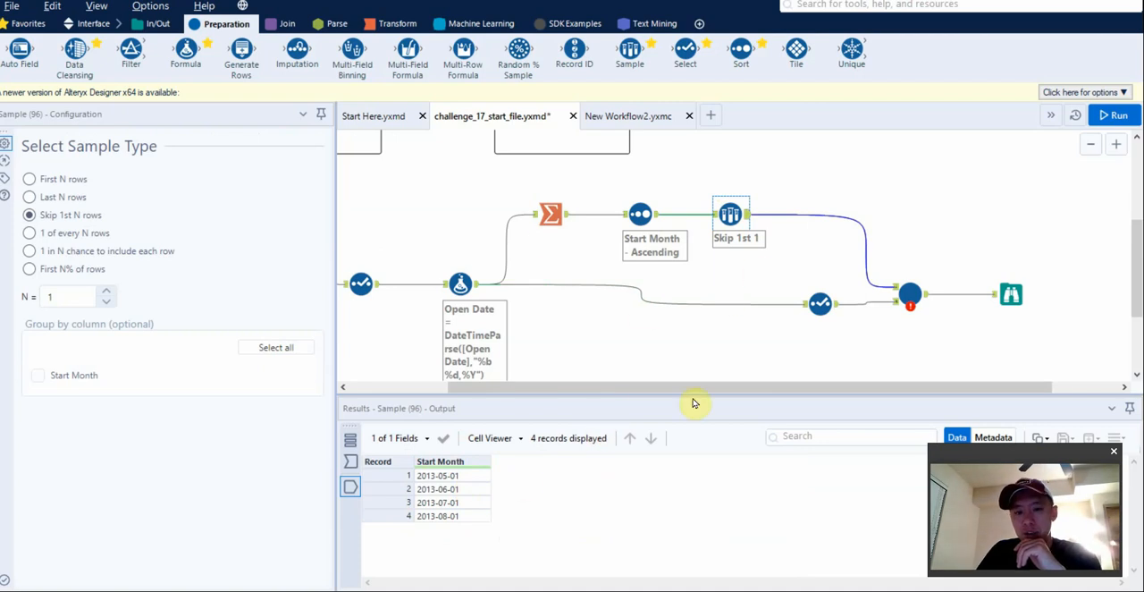
click(819, 304)
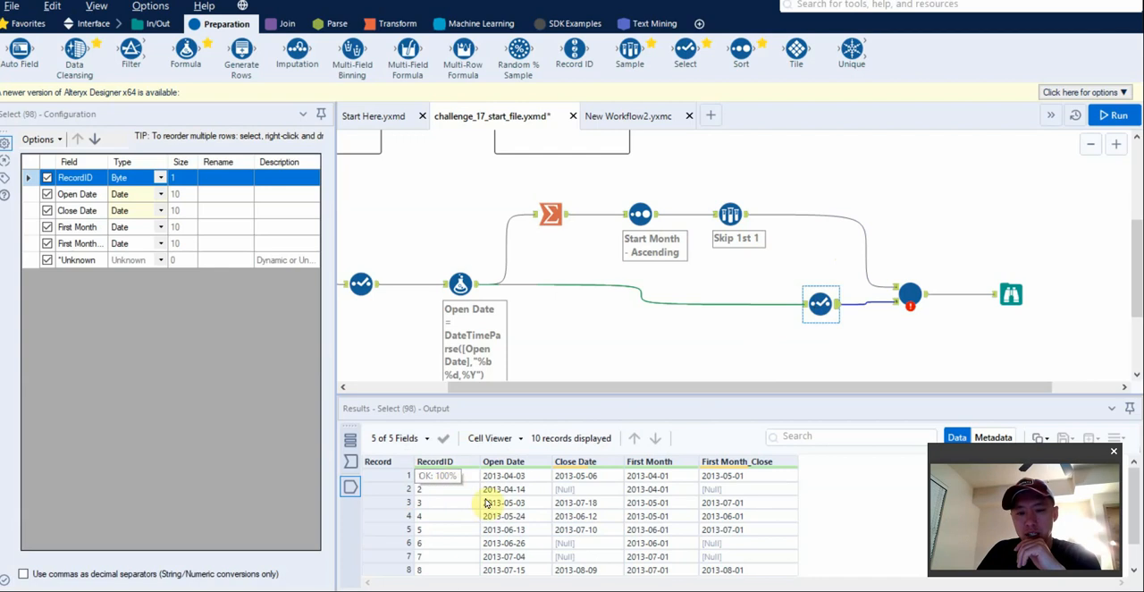
click(722, 226)
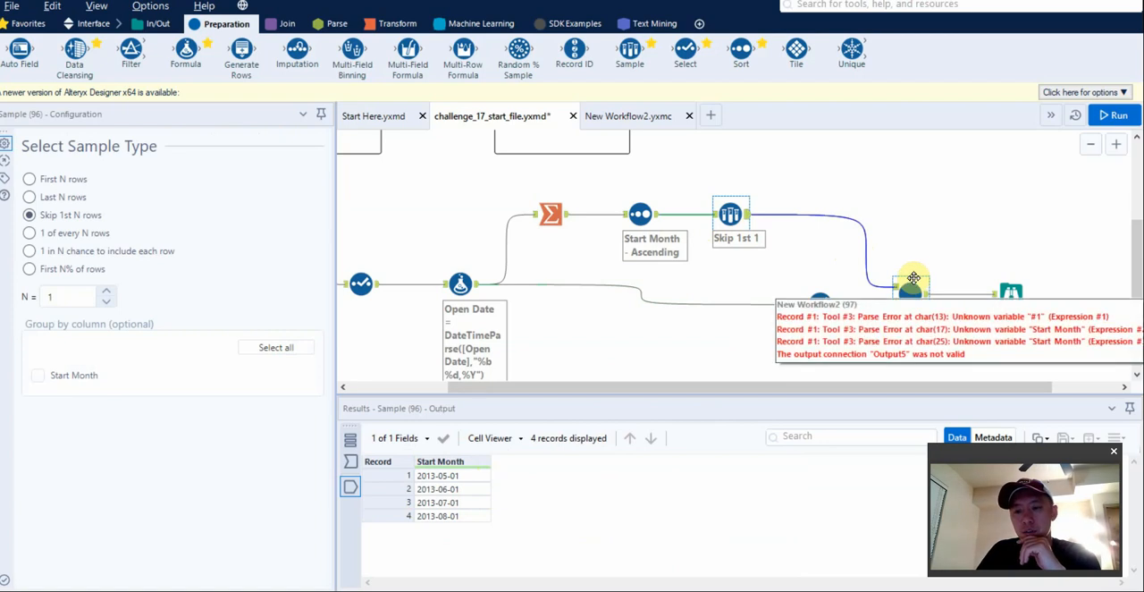
Review the Start Month Formula tool and the Summarize tool in the New Workflow2.yxmc macro.
click(630, 116)
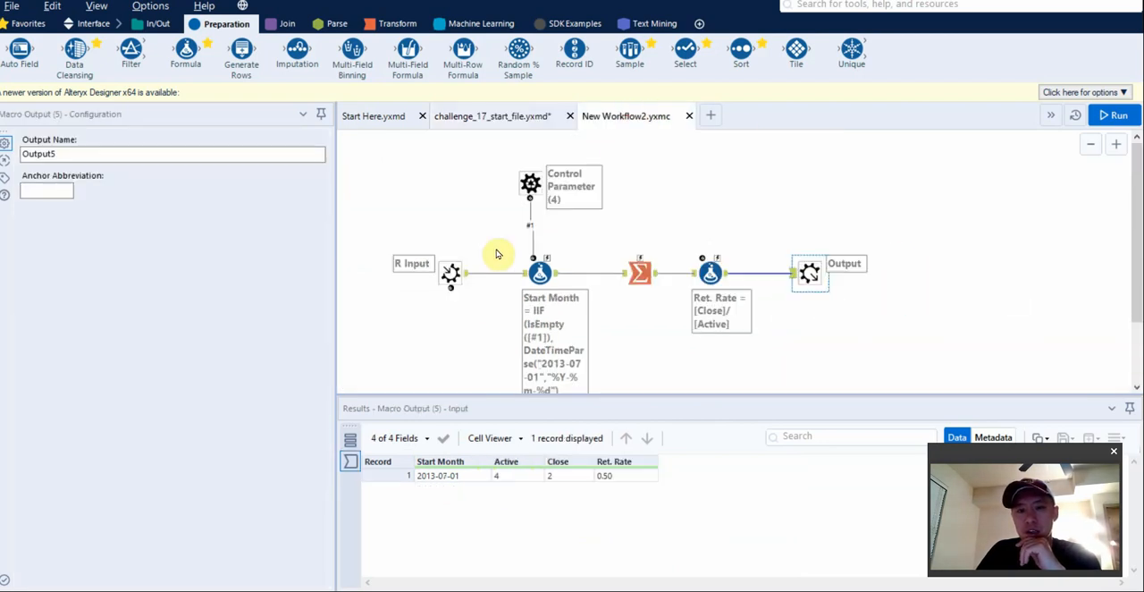
click(534, 268)
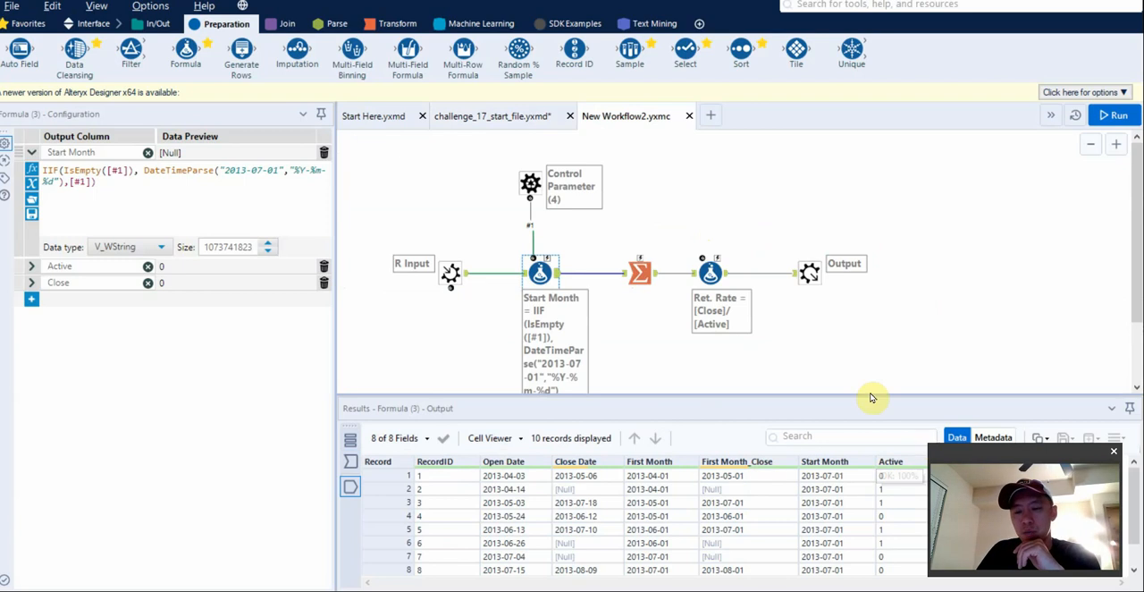
click(640, 273)
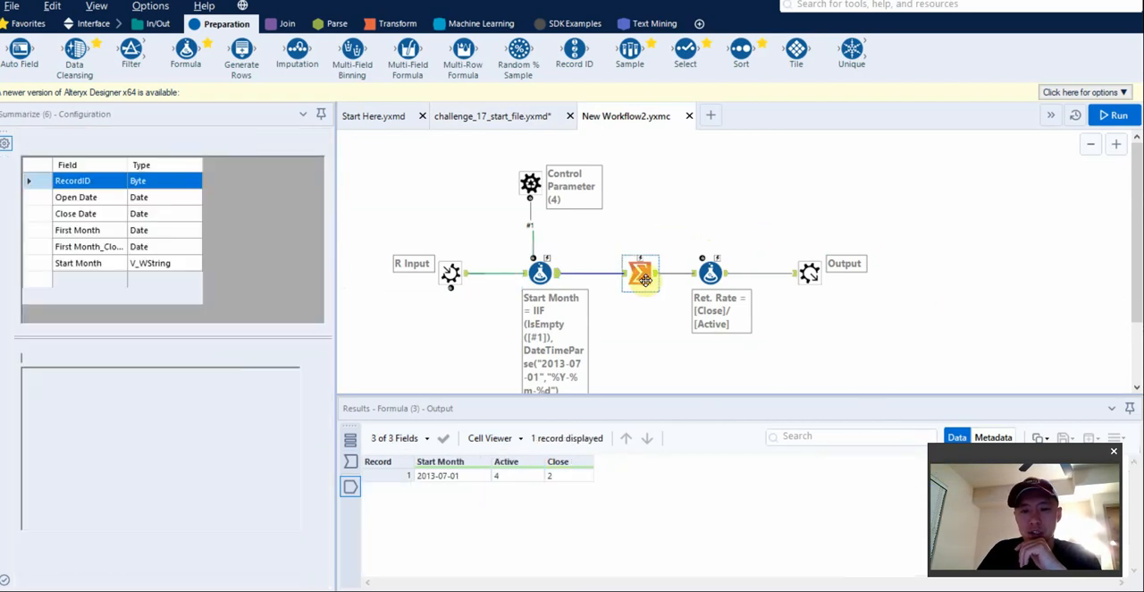
Run challenge_17_start_file.yxmd and shift its macro and Browse tools farther from the Select tool.
click(519, 119)
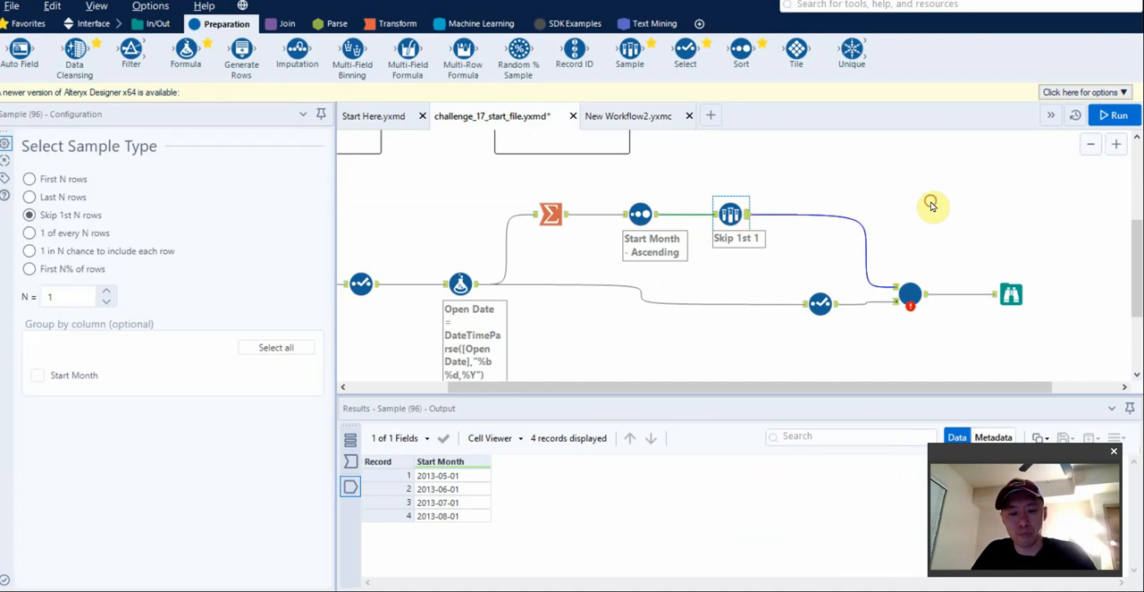
key(ctrl+r)
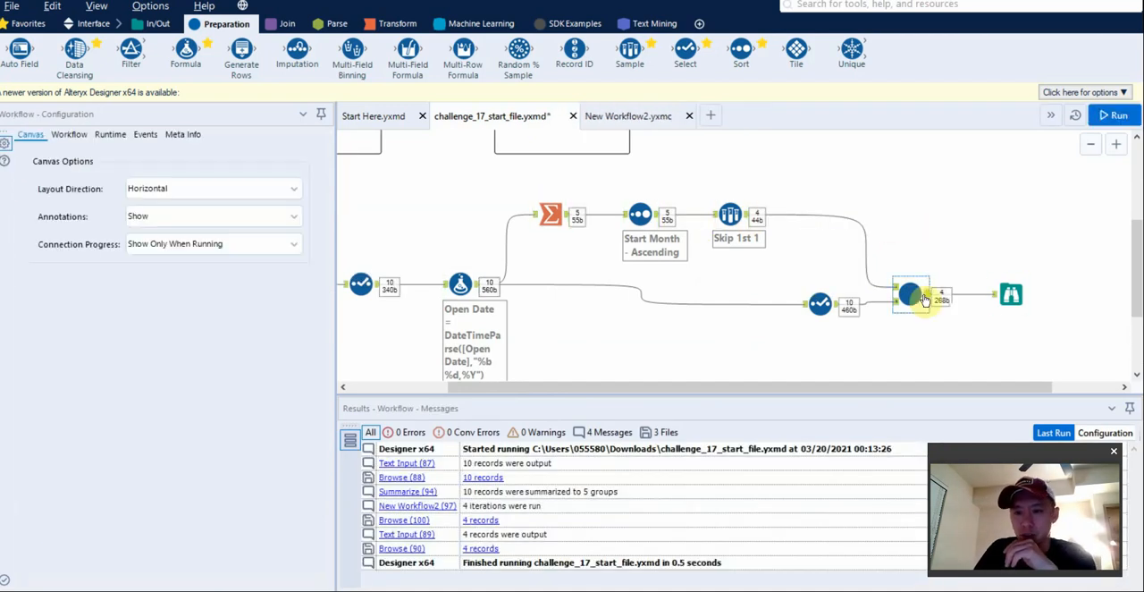
click(911, 297)
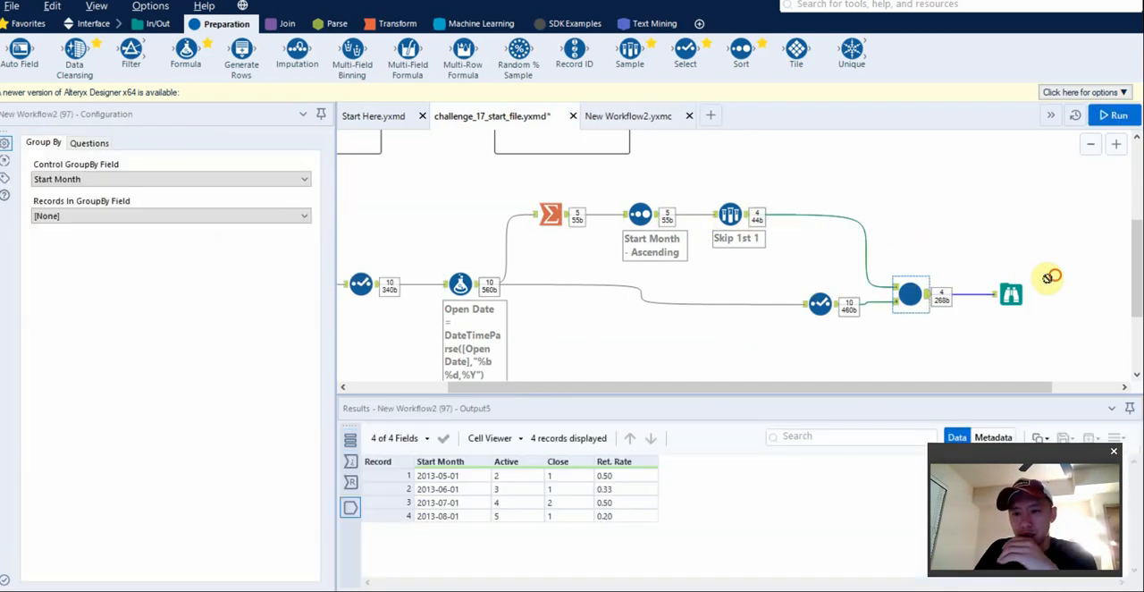
drag(1055, 274, 942, 294)
key(ctrl+r)
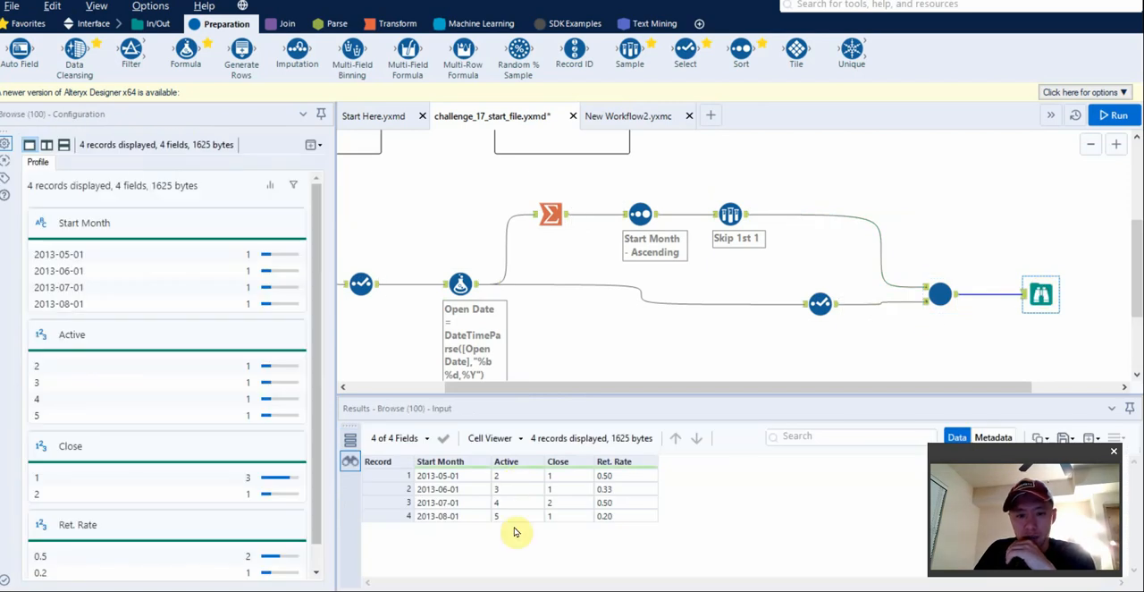
Compare the expected-solution Text Input records with the macro results in the final Browse tool.
scroll(544, 259, up, 2)
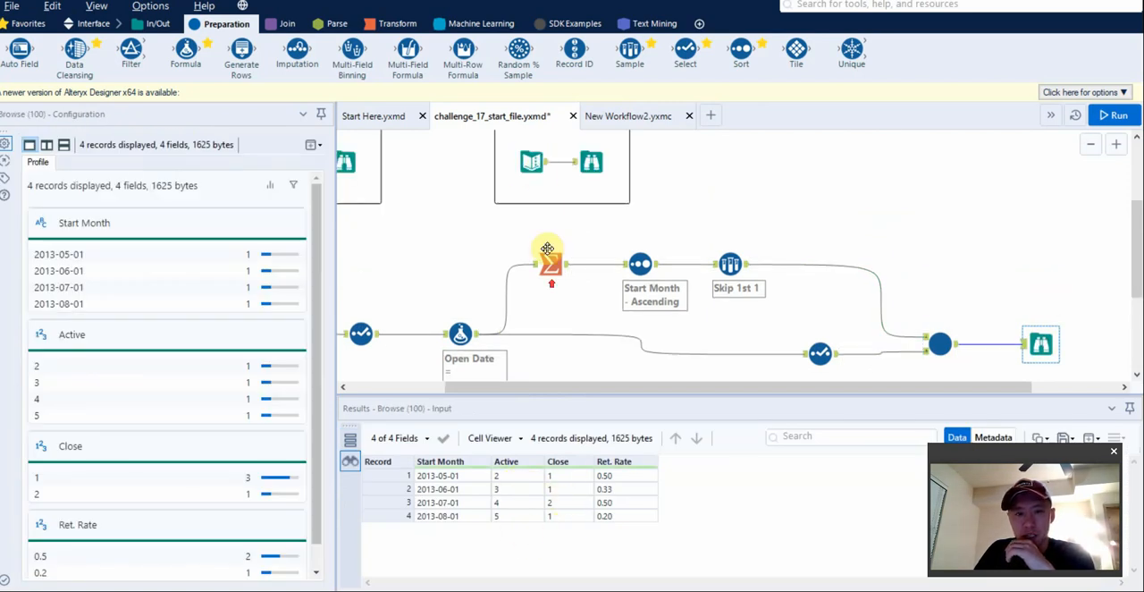
click(530, 162)
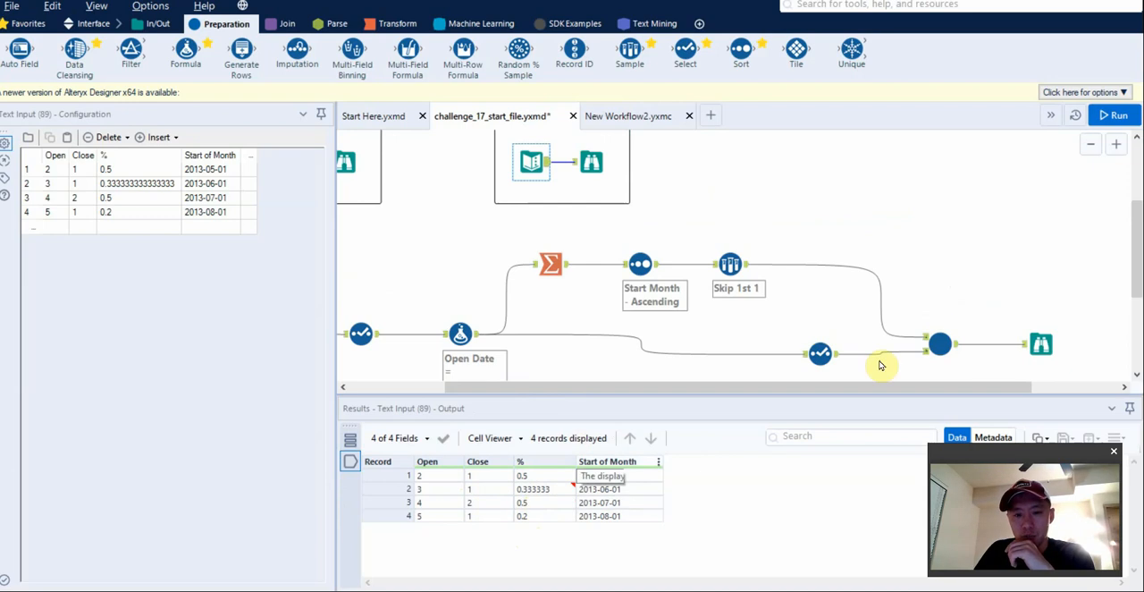
click(1041, 344)
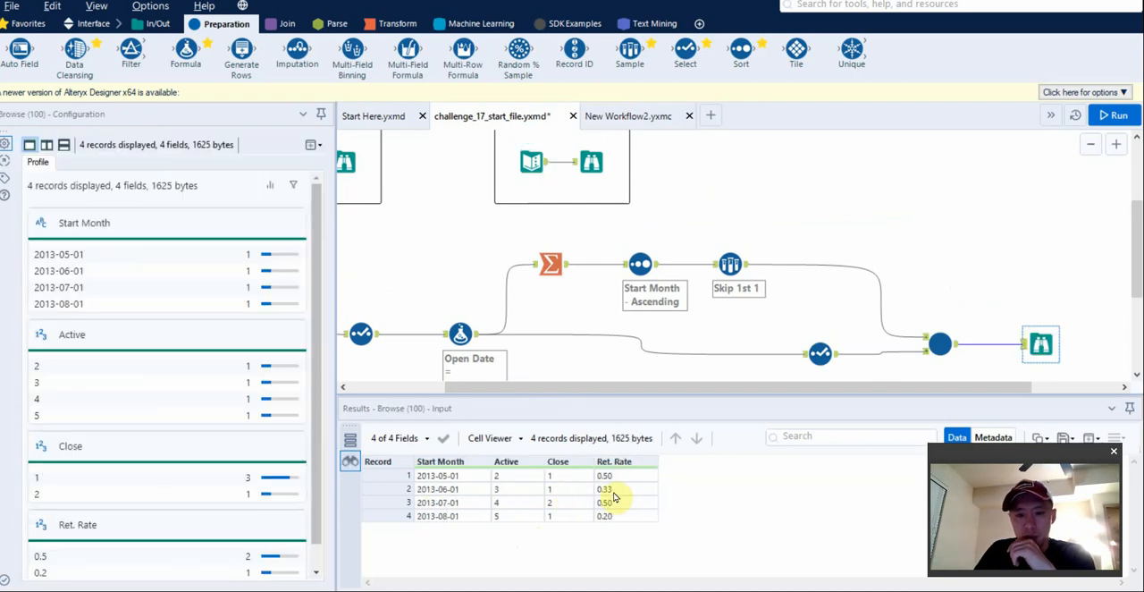